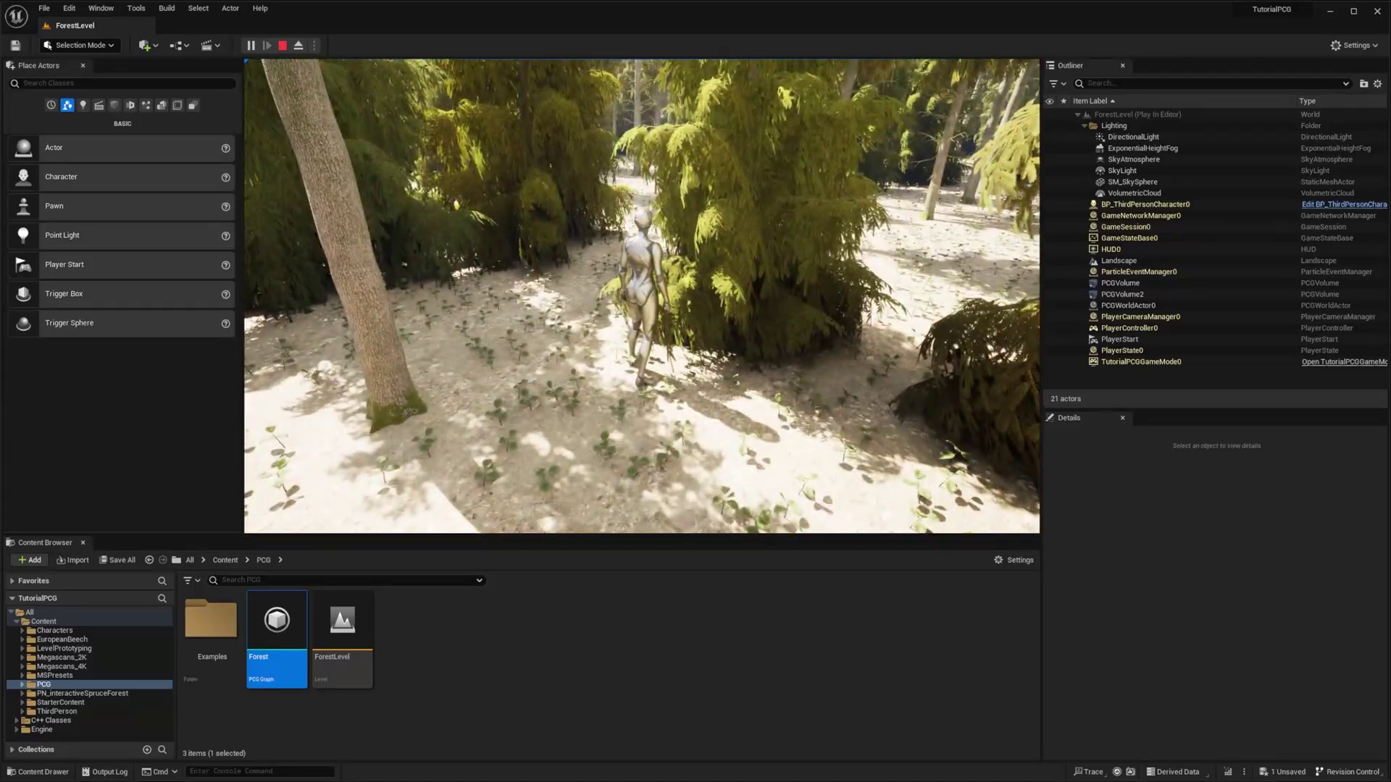
# - Walk through the generated forest in the play session and stop playing
pyautogui.press('a')
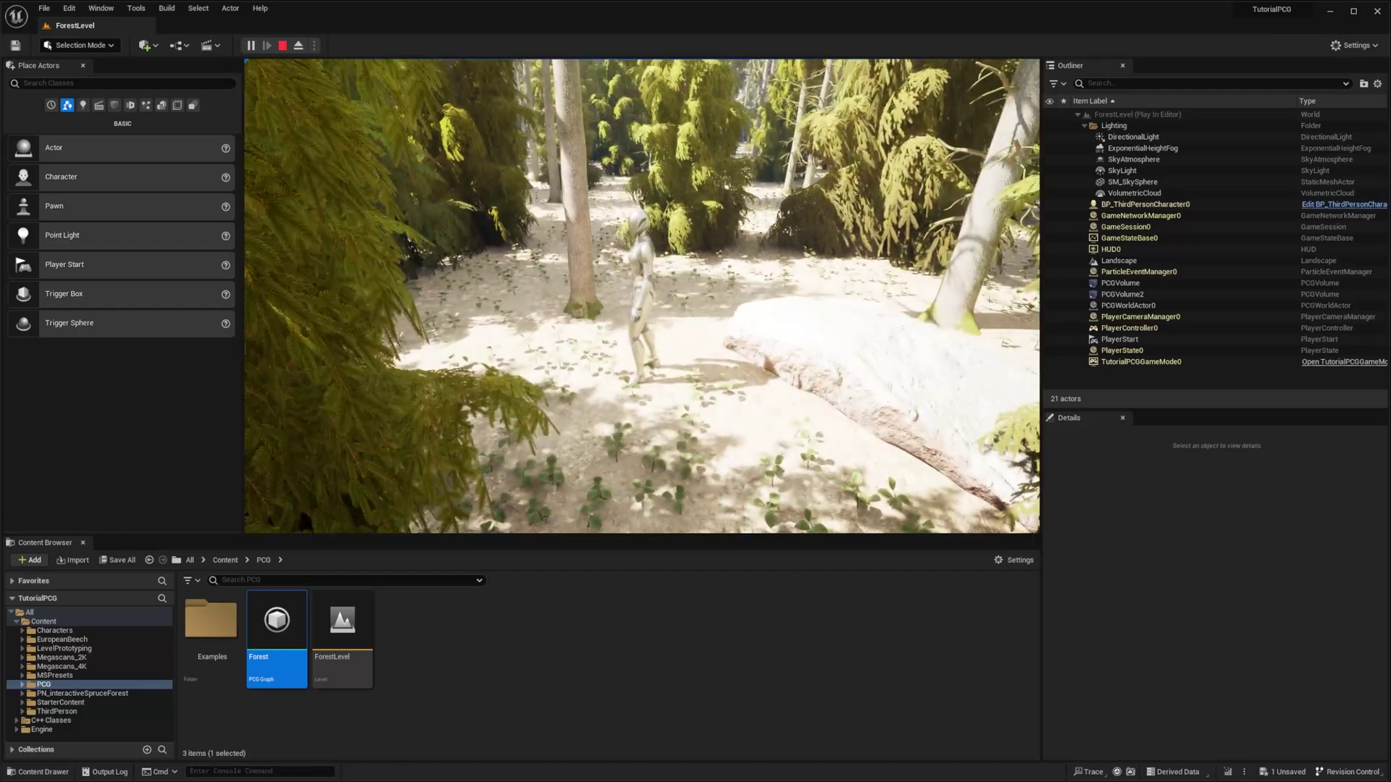
pyautogui.press('Escape')
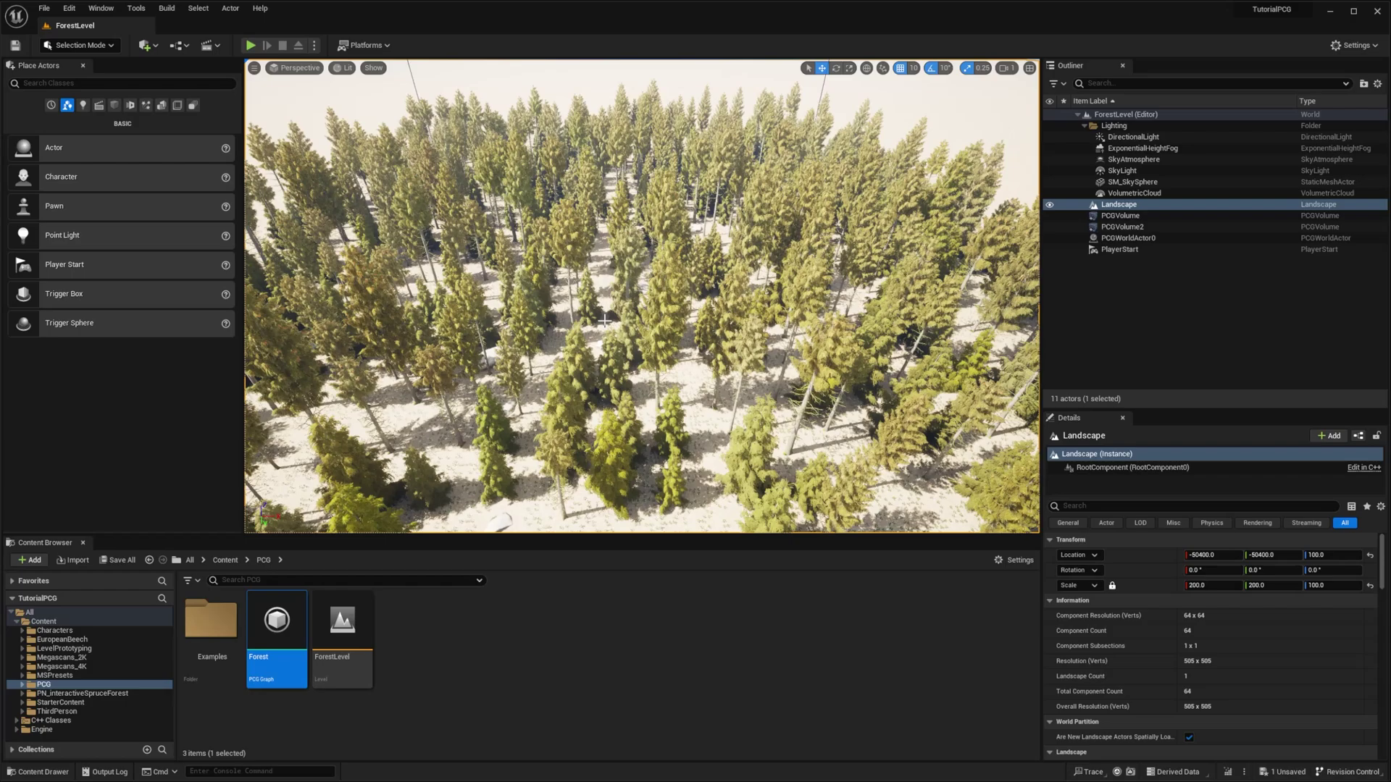
# - Open the Forest PCG graph and add a MeshToPoints node in the empty area below the existing node groups
pyautogui.doubleClick(274, 627)
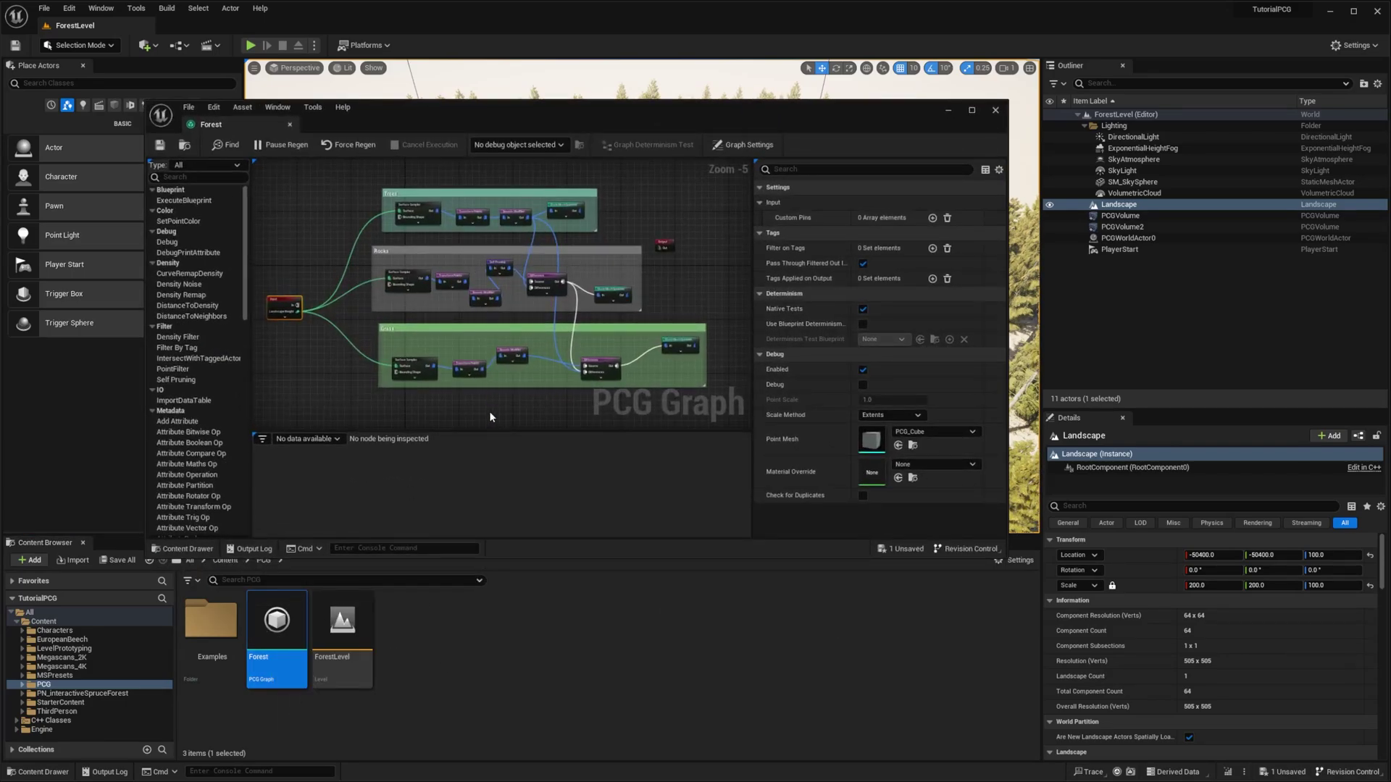
pyautogui.moveTo(520, 404); pyautogui.dragTo(484, 290, button='right')
pyautogui.rightClick(481, 311)
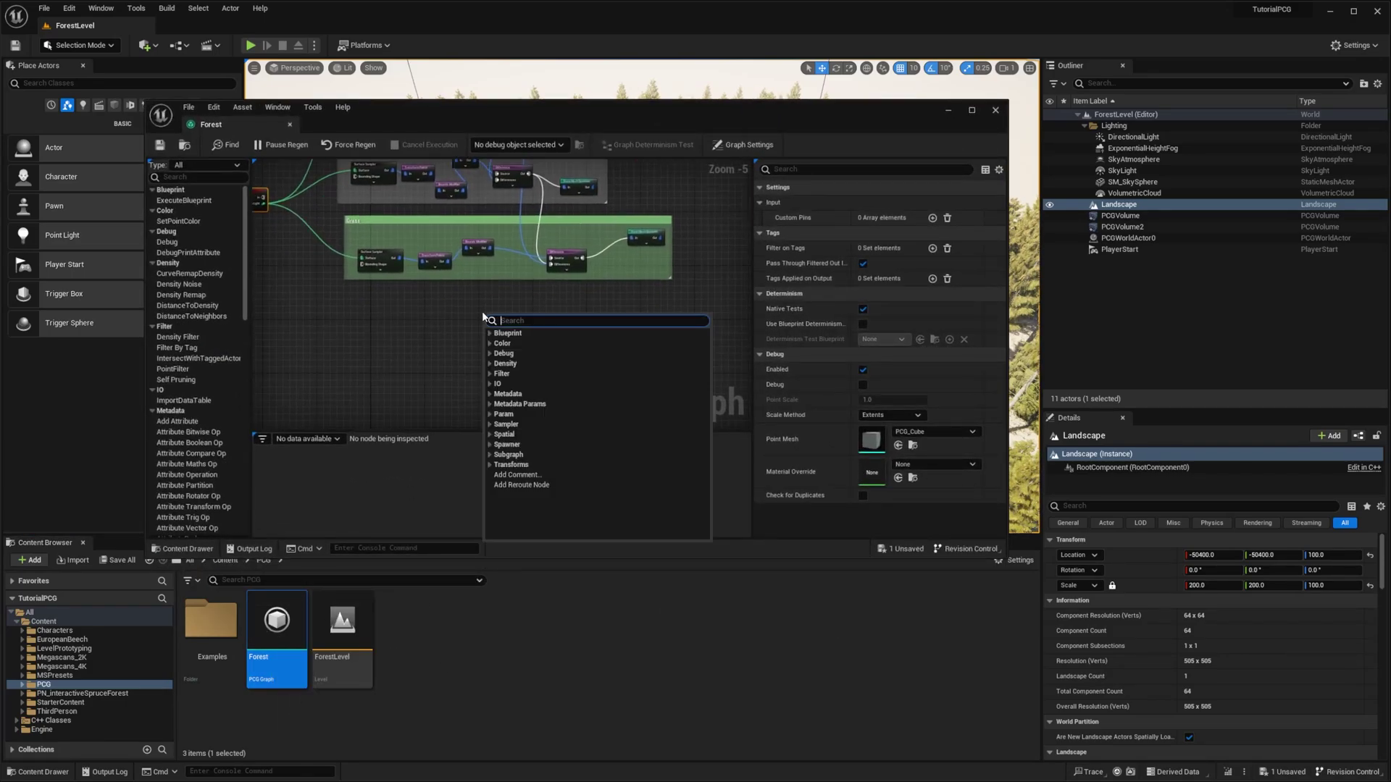
pyautogui.write('mesh')
pyautogui.press('Return')
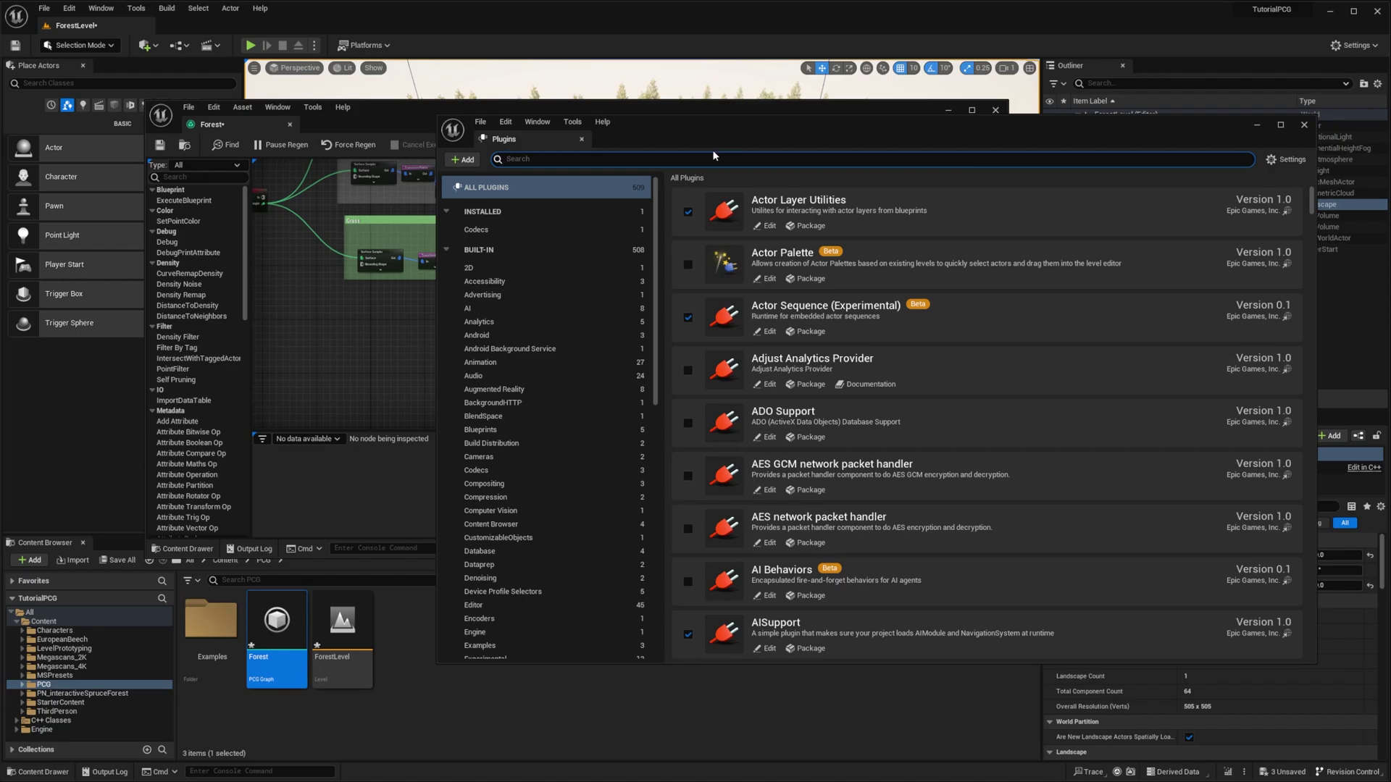
# - Look up "Procedural" in the plugin list to check which procedural plugins are enabled, and close the list
pyautogui.write('Procedural')
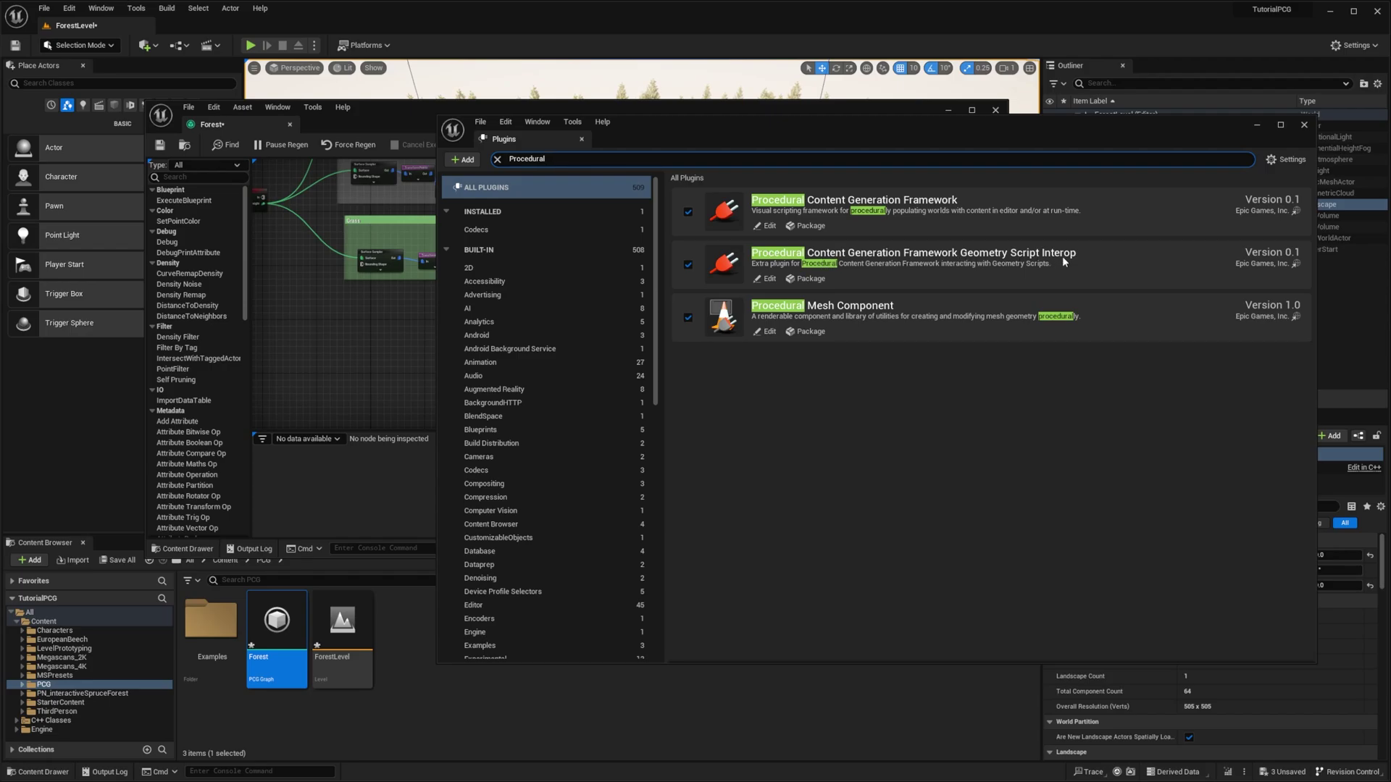
pyautogui.click(1257, 126)
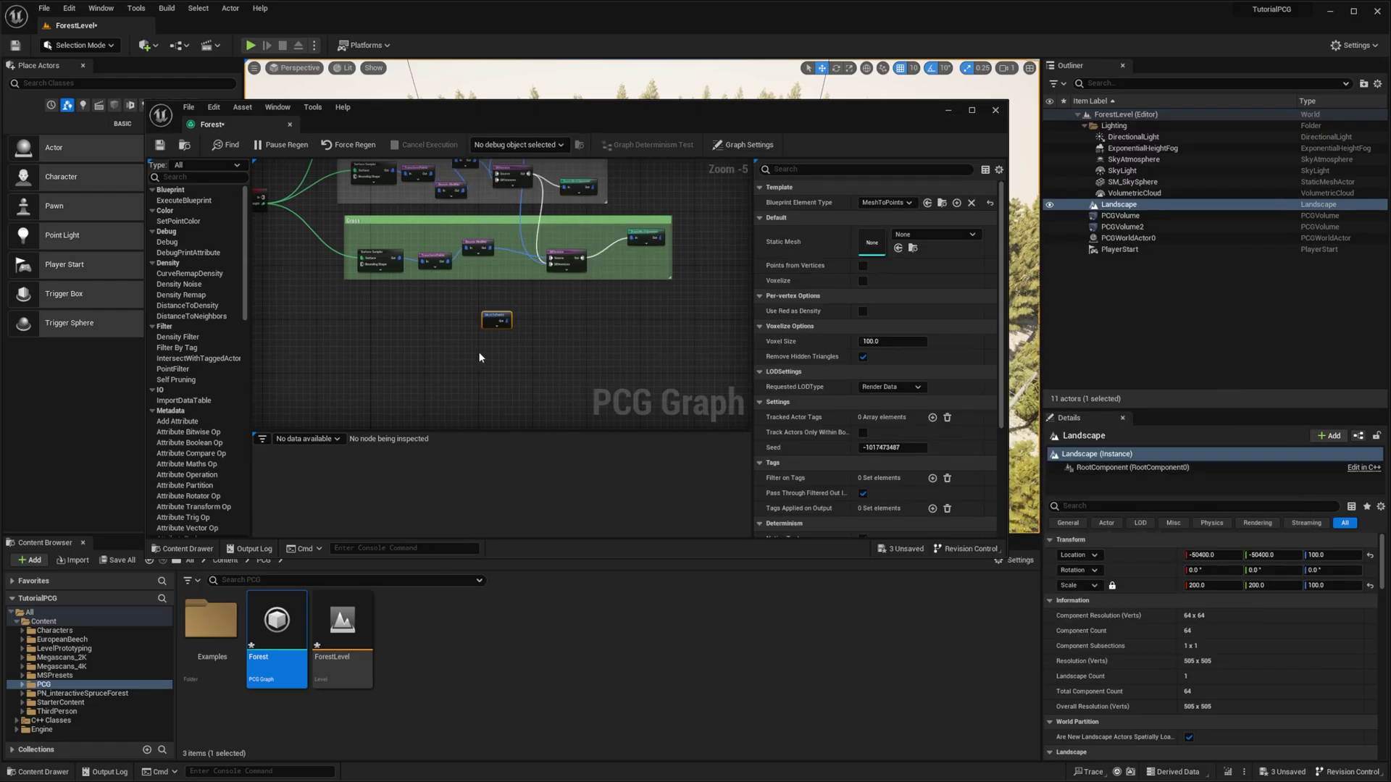
# - Add a Mesh Sampler node to the Forest graph below the MeshToPoints node
pyautogui.rightClick(479, 356)
pyautogui.write('Mesh')
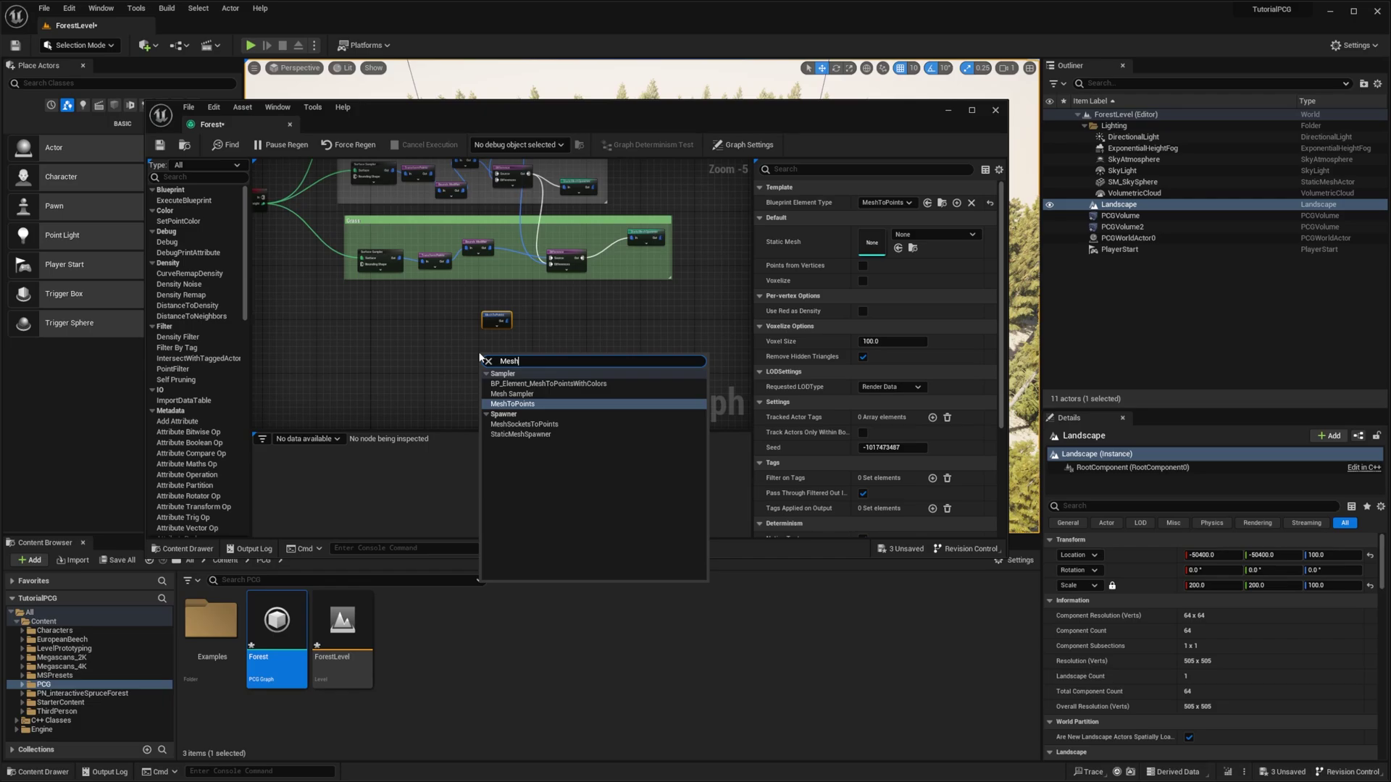
pyautogui.click(512, 394)
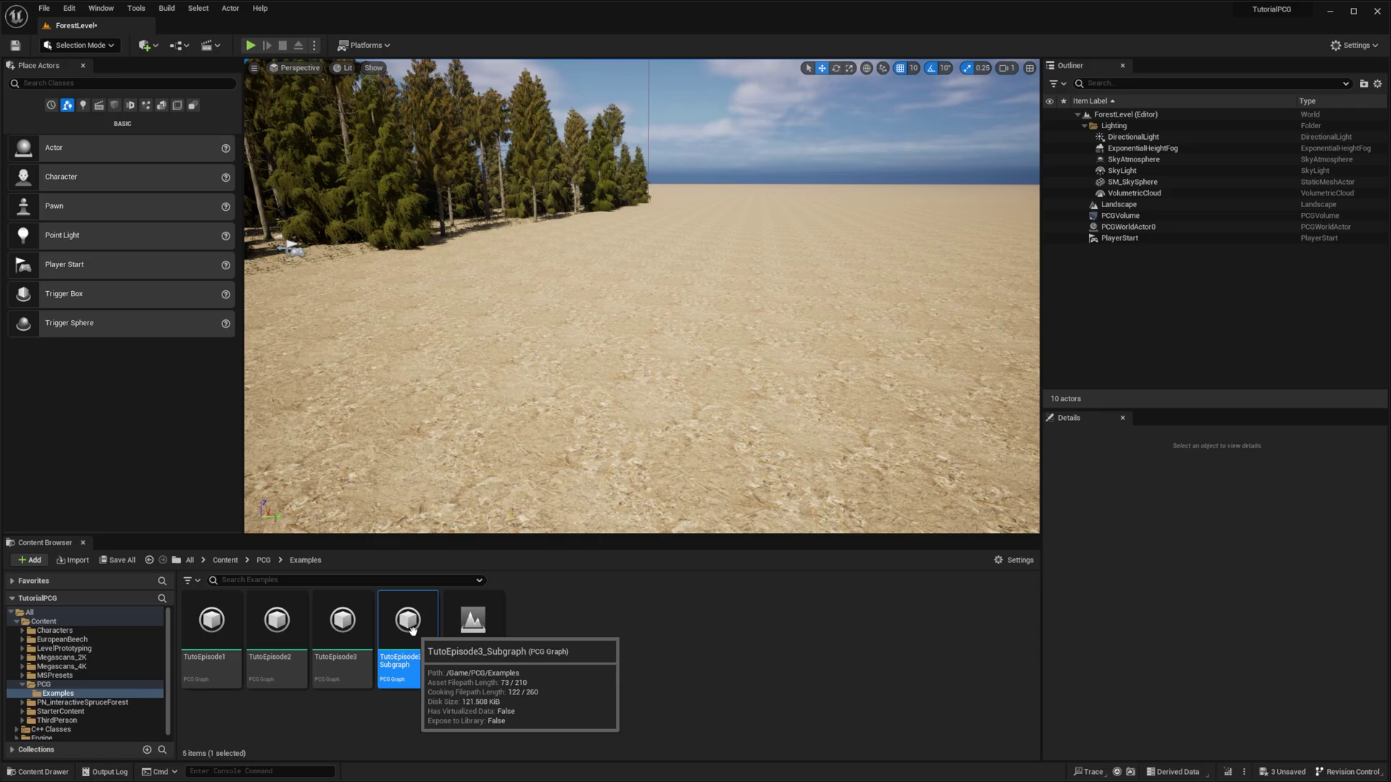
# - Place the TutoEpisode3_Subgraph example graph on the empty ground beside the forest and view it up close
pyautogui.moveTo(412, 629); pyautogui.dragTo(608, 365)
pyautogui.press('w')
pyautogui.moveTo(645, 395); pyautogui.dragTo(836, 436, button='right')
pyautogui.press('a')
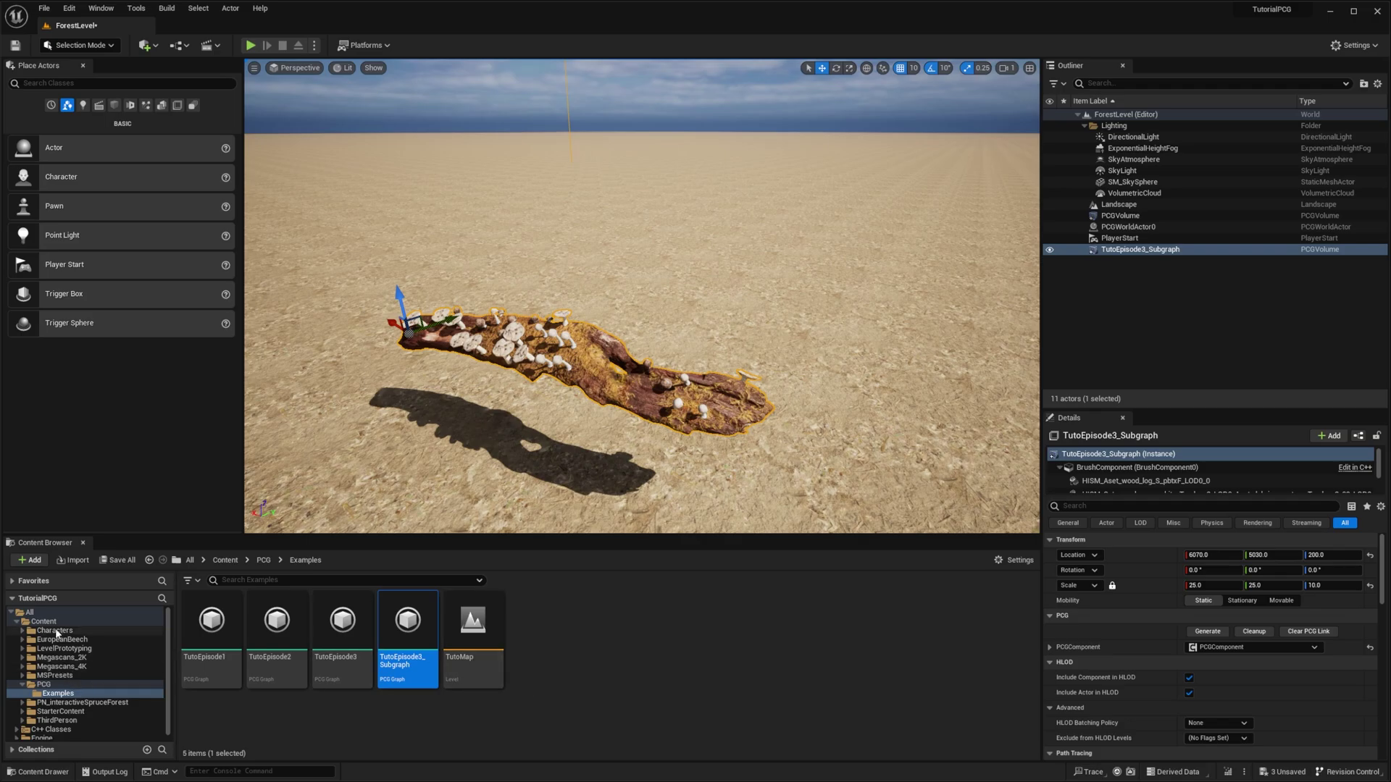
# - Browse the Megascans_2K assets, examining the 01_Tree_Log_pbtxF and 01_White_Button_Mushroom folders
pyautogui.click(23, 657)
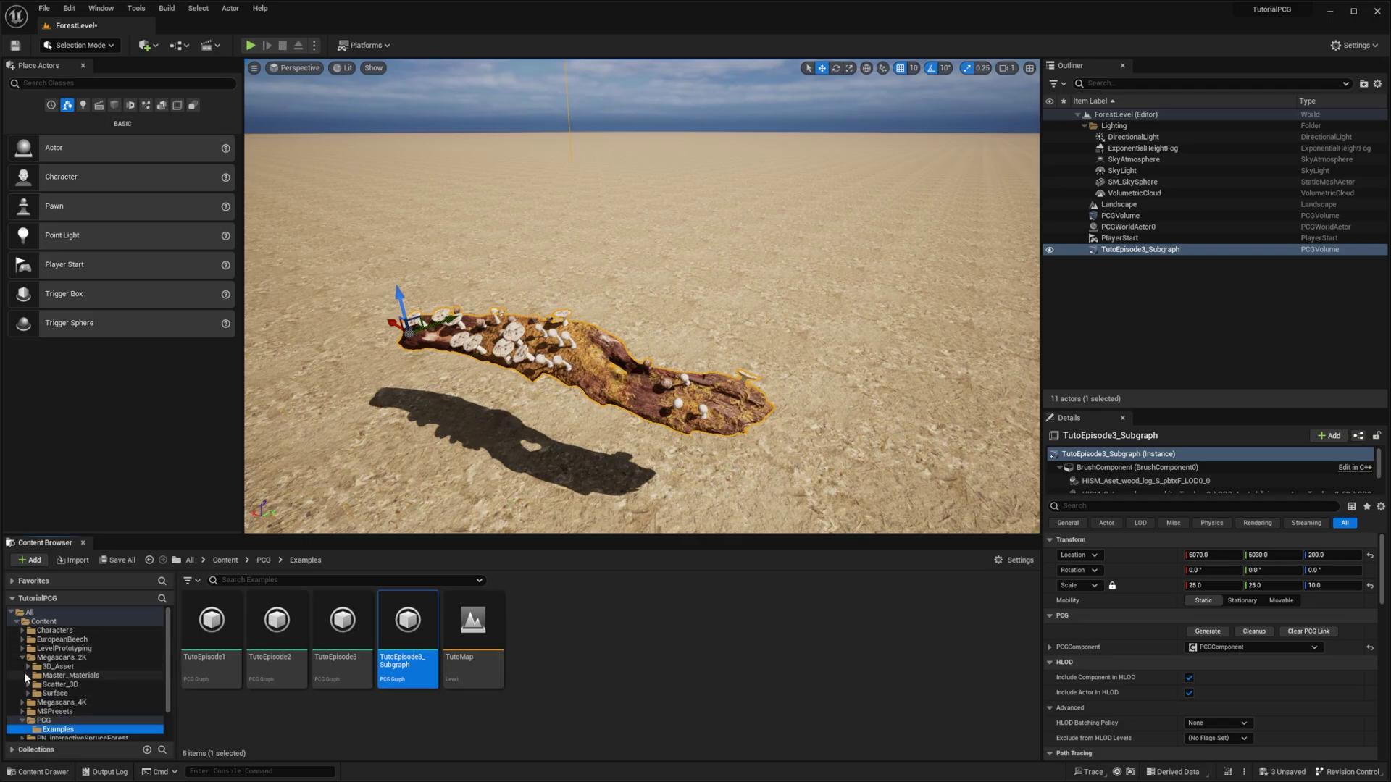
pyautogui.click(29, 667)
pyautogui.click(87, 686)
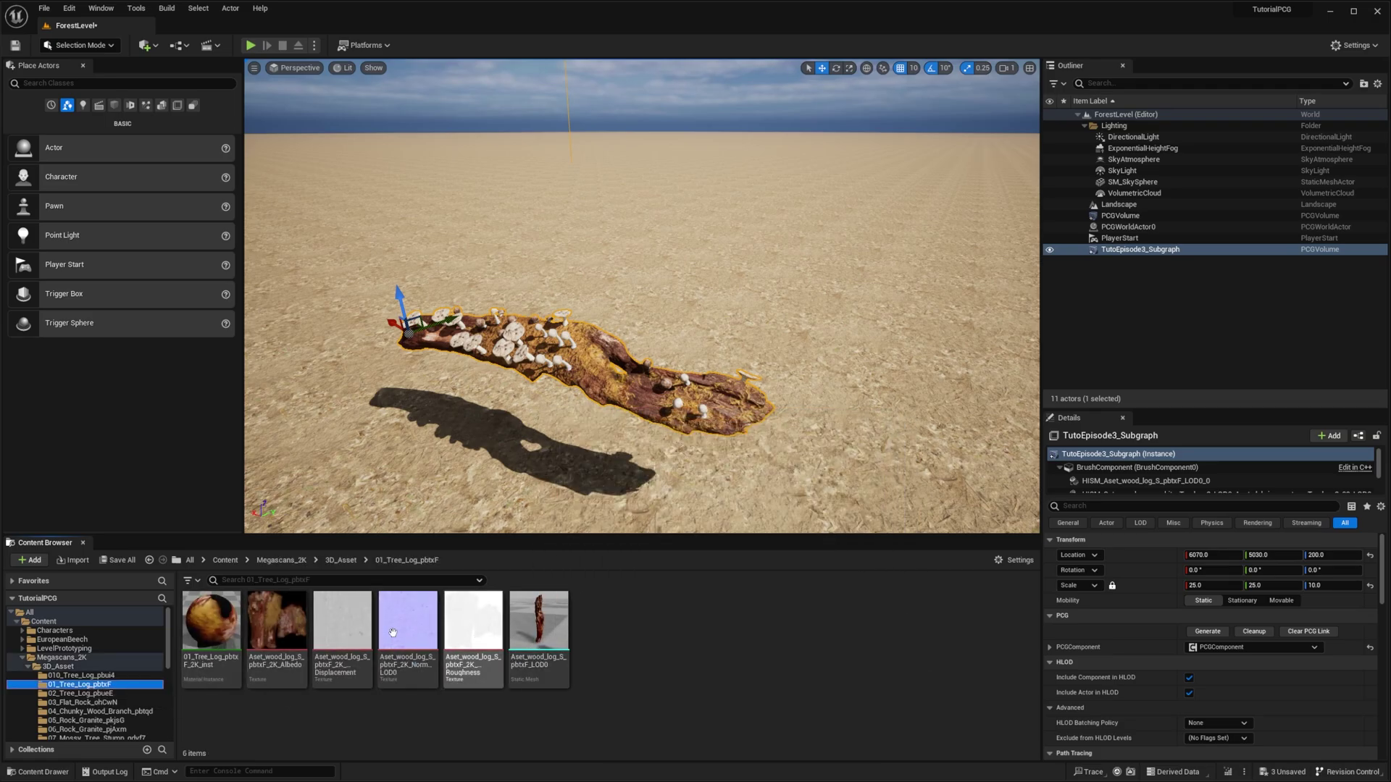
pyautogui.click(58, 666)
pyautogui.click(29, 667)
pyautogui.click(26, 685)
pyautogui.scroll(-3, 26, 689)
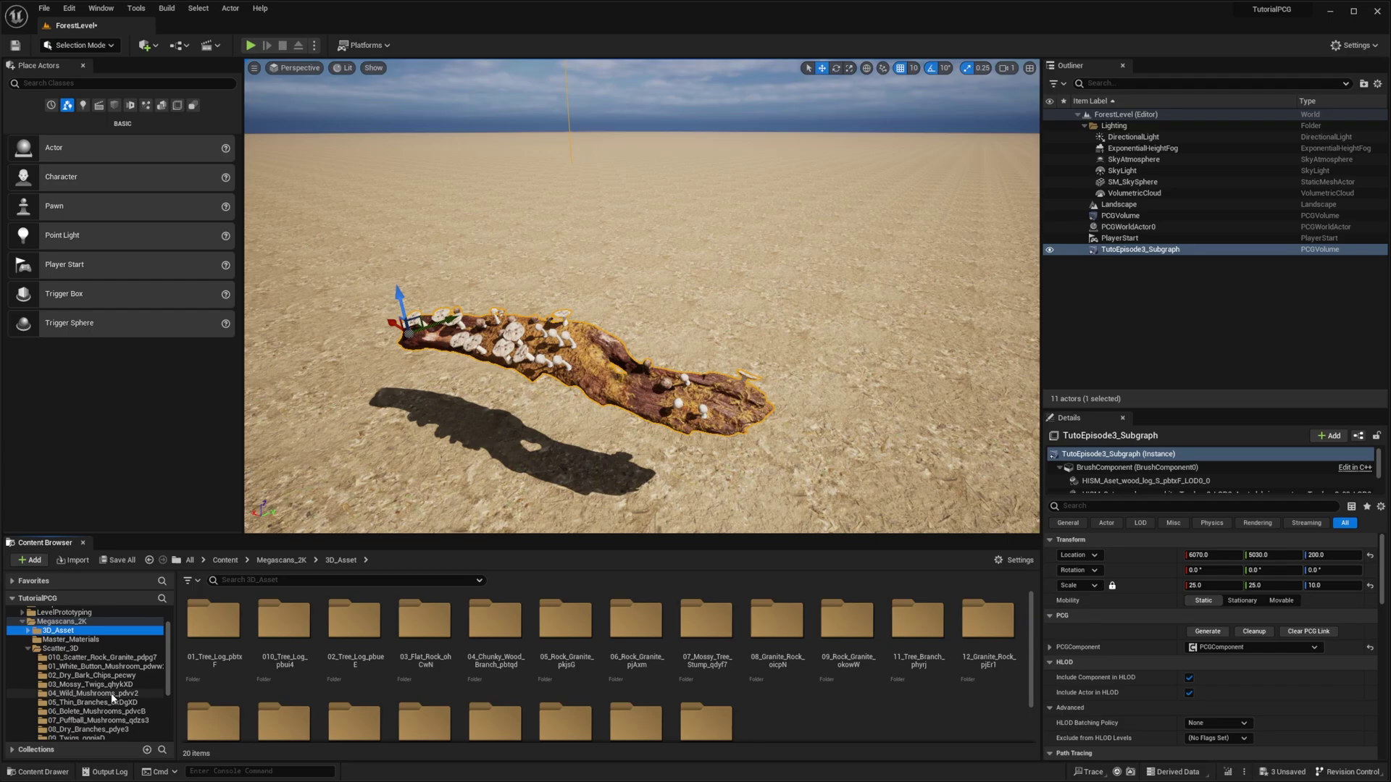
pyautogui.click(102, 631)
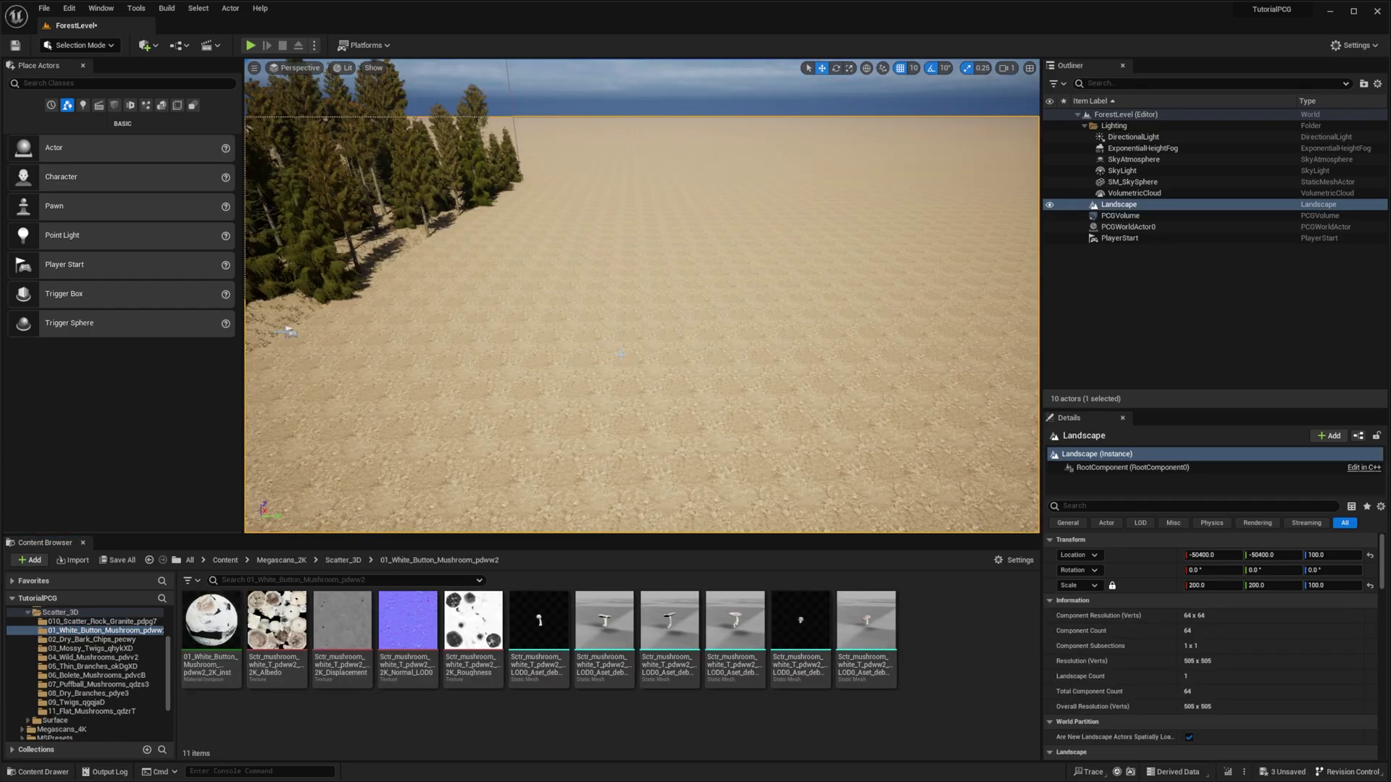
# - Find the PCG Volume actor by searching for "PCG" and place it on the empty ground beside the forest
pyautogui.click(90, 82)
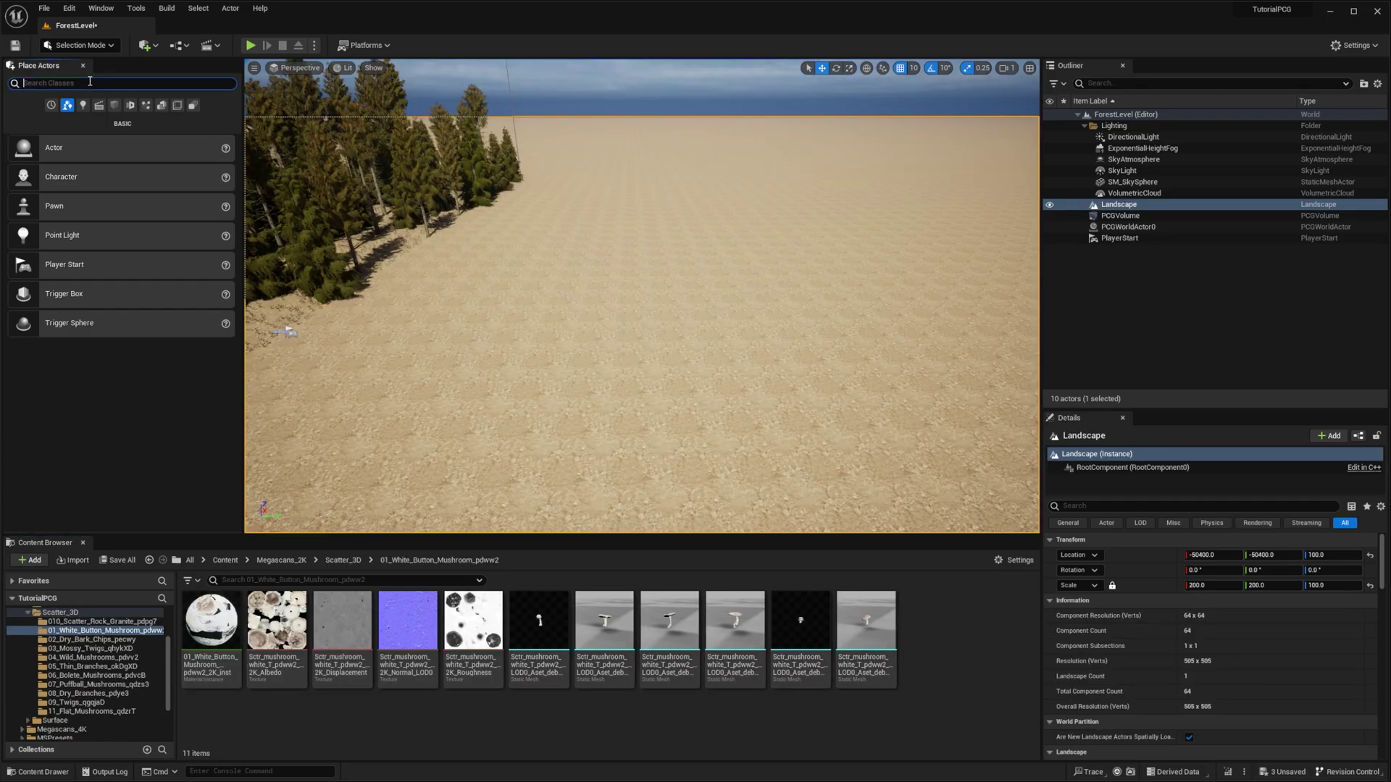
pyautogui.write('PCG')
pyautogui.moveTo(66, 109); pyautogui.dragTo(590, 371)
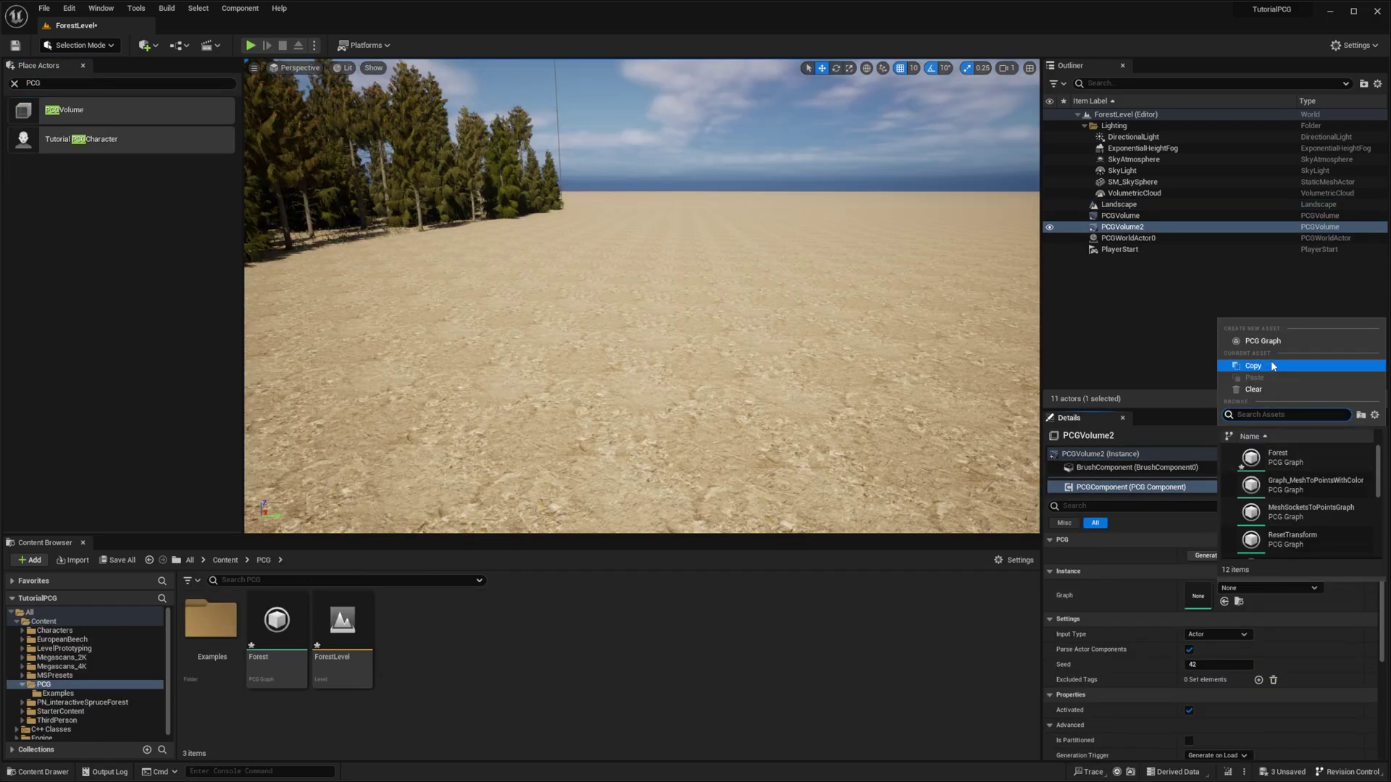
# - Create a new PCG graph named LogWithMushrooms for the new volume and open it for editing
pyautogui.click(1261, 341)
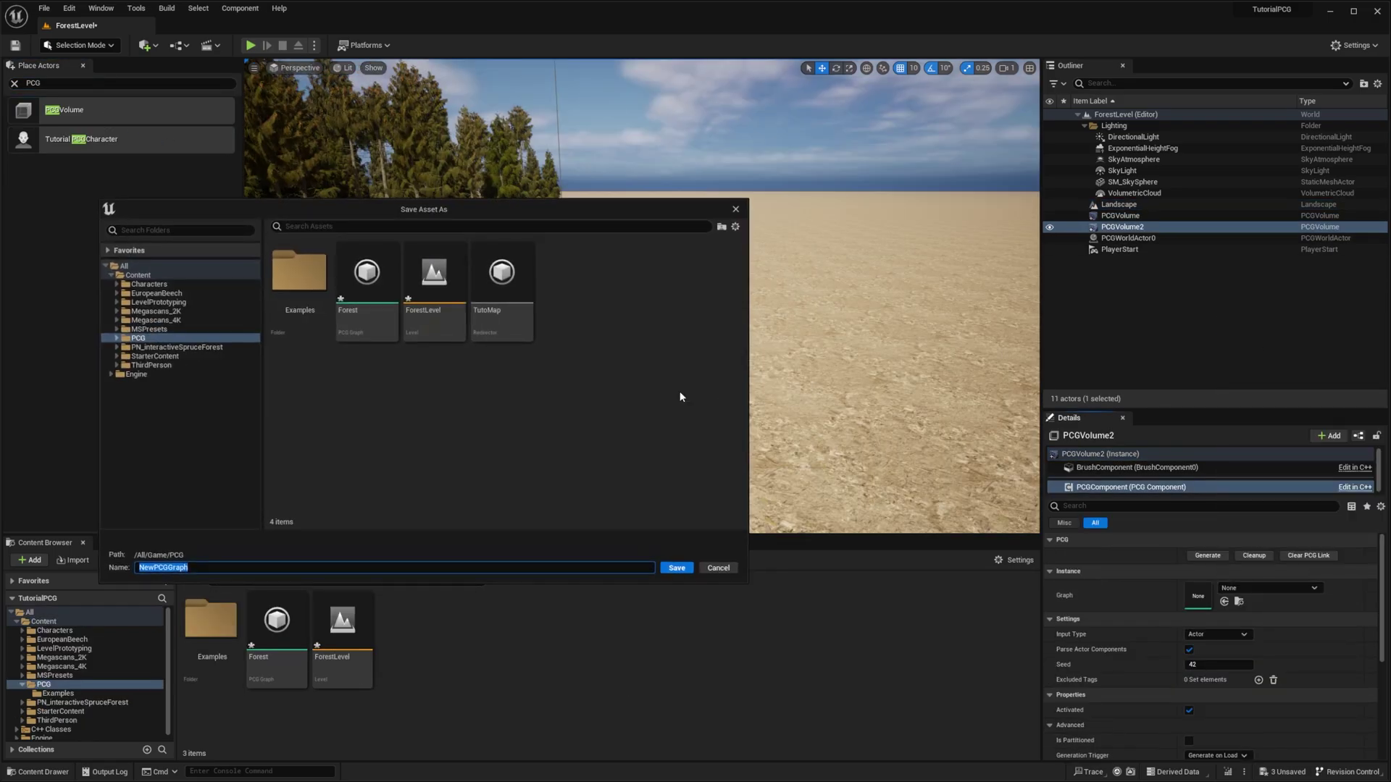
pyautogui.write('LogWithMushrooms')
pyautogui.click(674, 568)
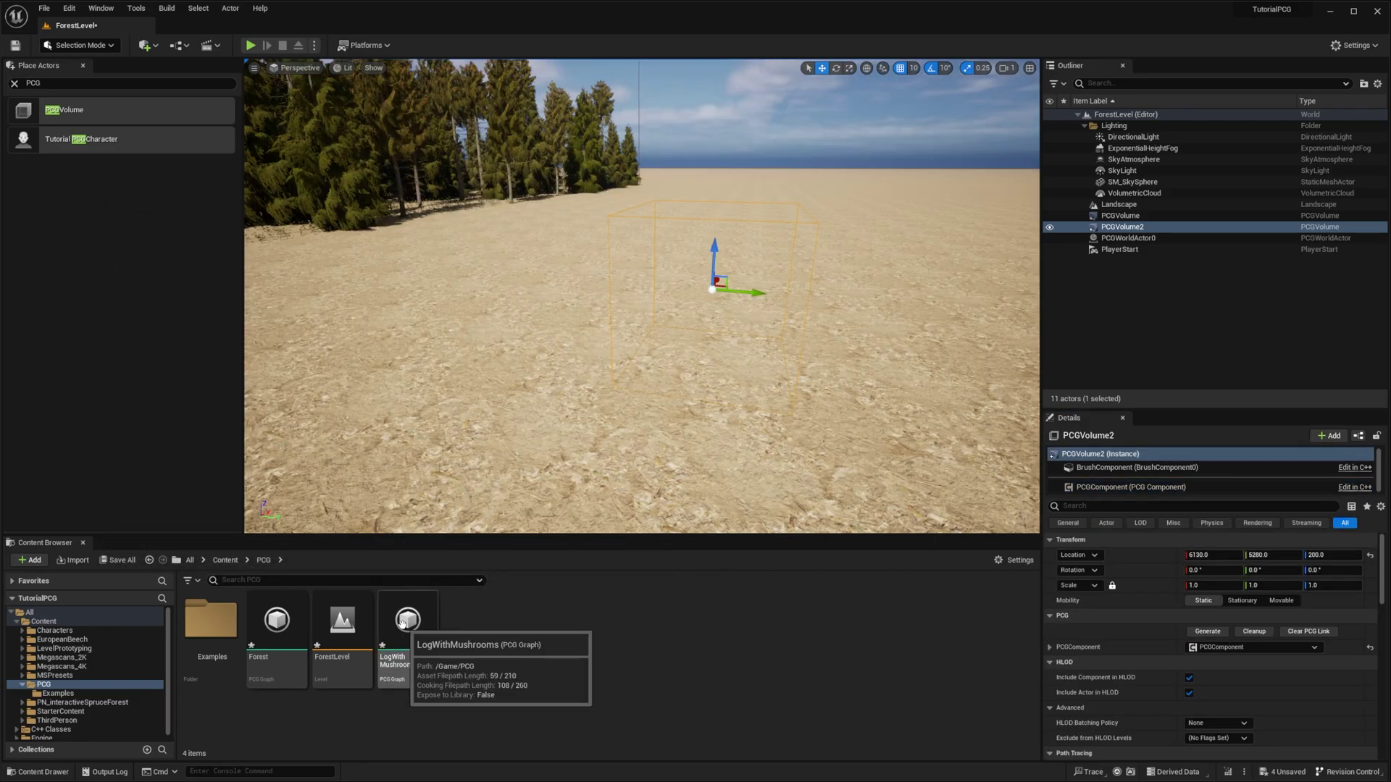
pyautogui.doubleClick(408, 631)
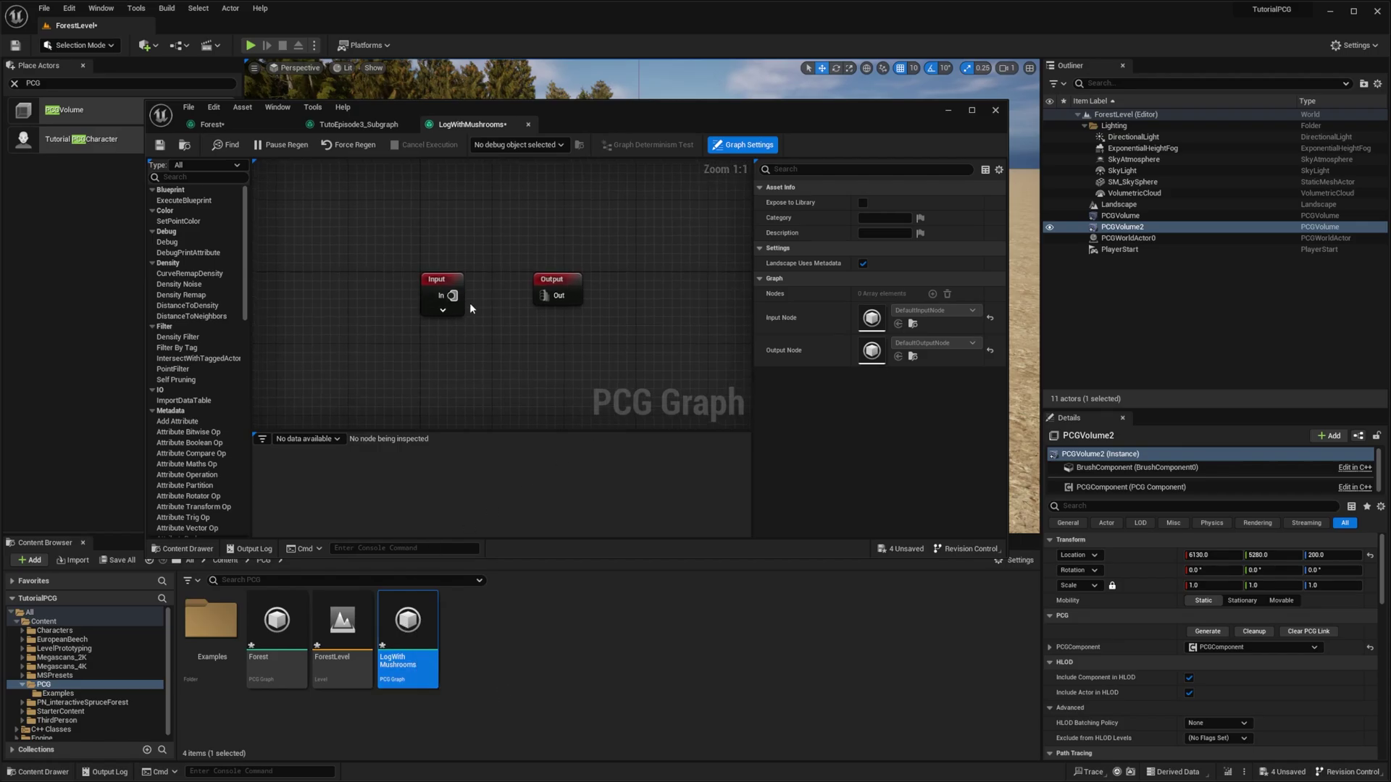
# - Move the Input node aside and add a Get Actor Data node below it with the actor filter set to Self
pyautogui.moveTo(439, 286); pyautogui.dragTo(358, 260)
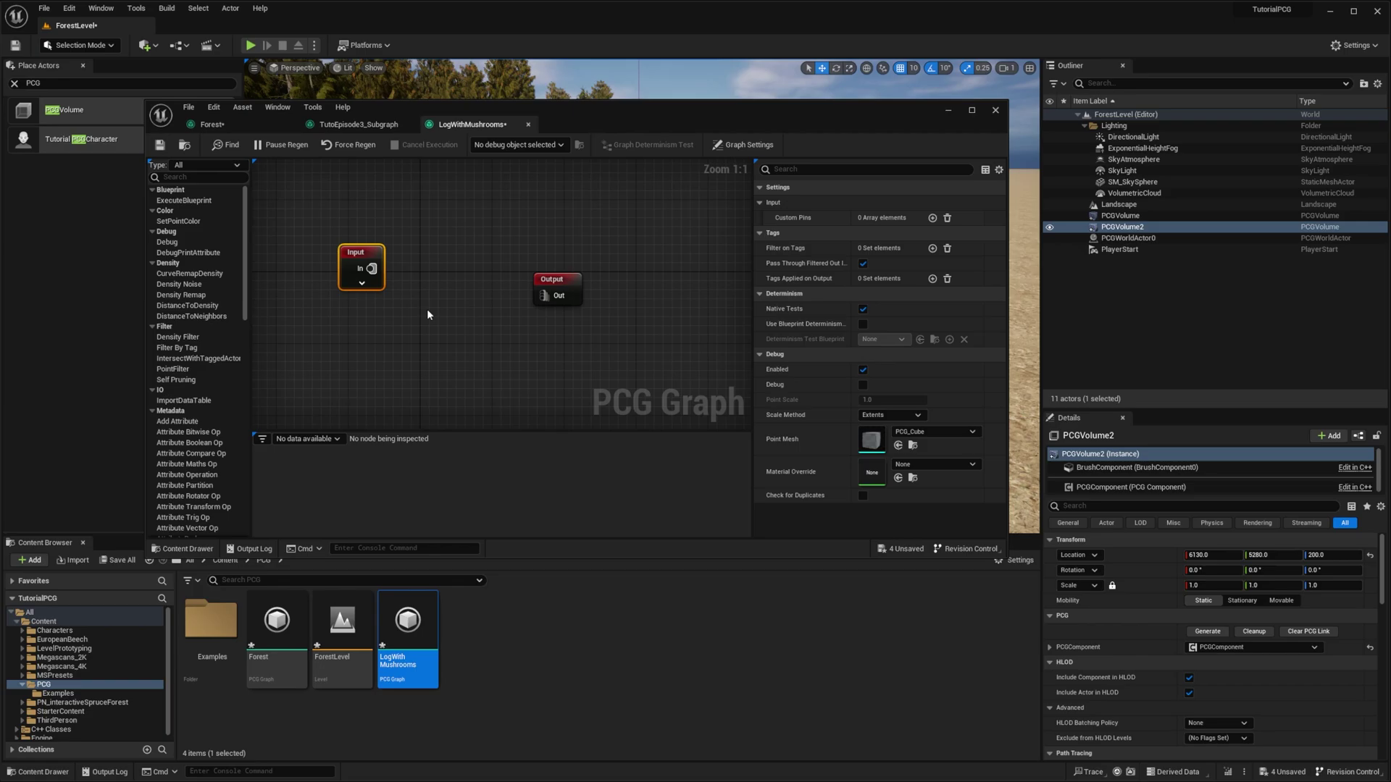
pyautogui.rightClick(376, 340)
pyautogui.write('Get Act')
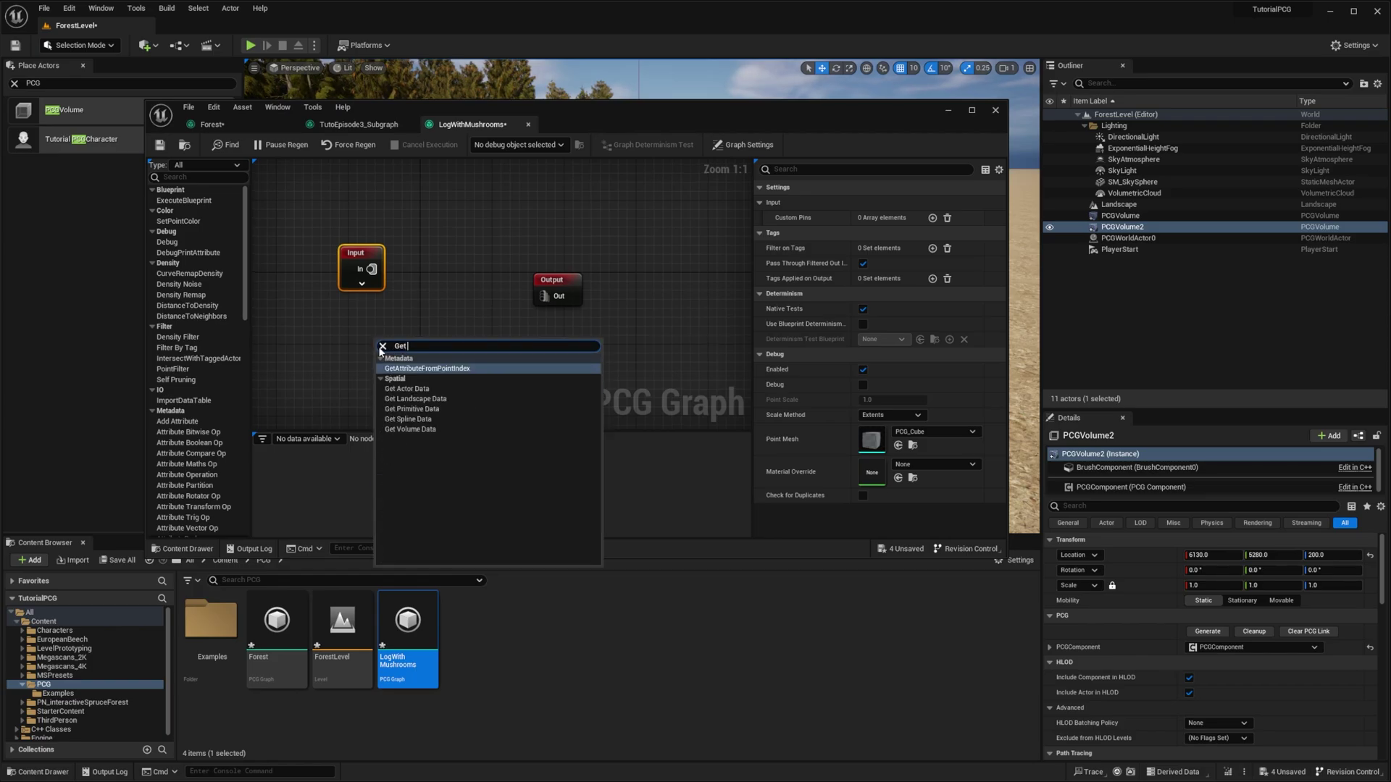
pyautogui.press('Return')
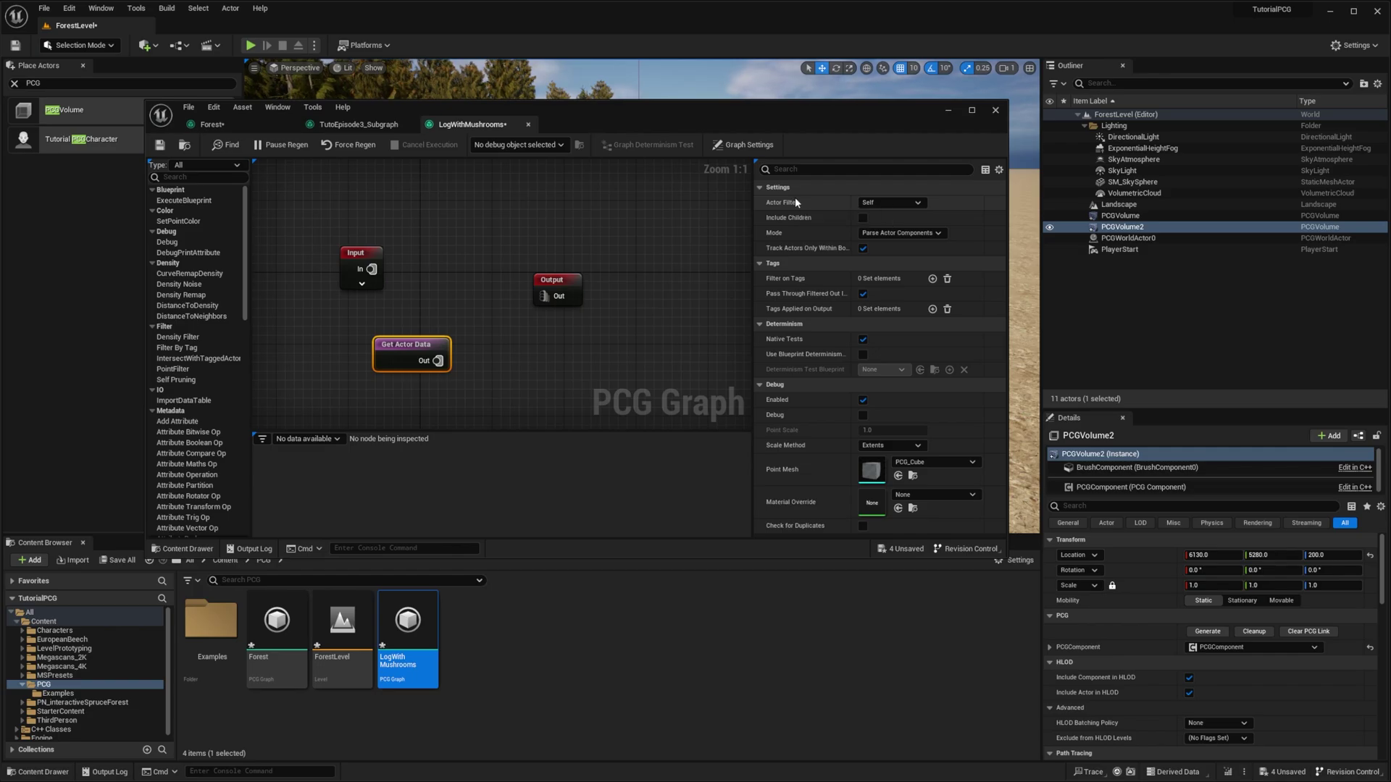
pyautogui.click(885, 202)
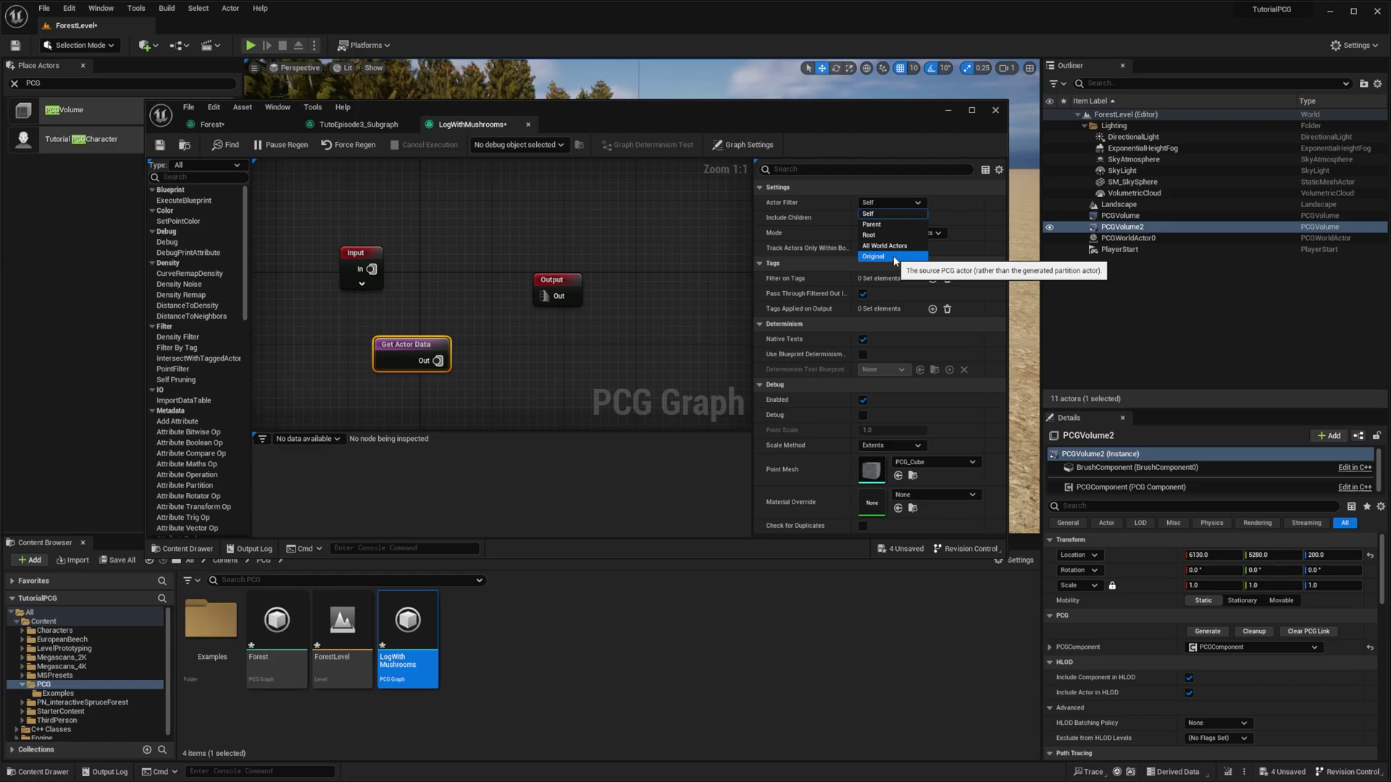
pyautogui.click(882, 215)
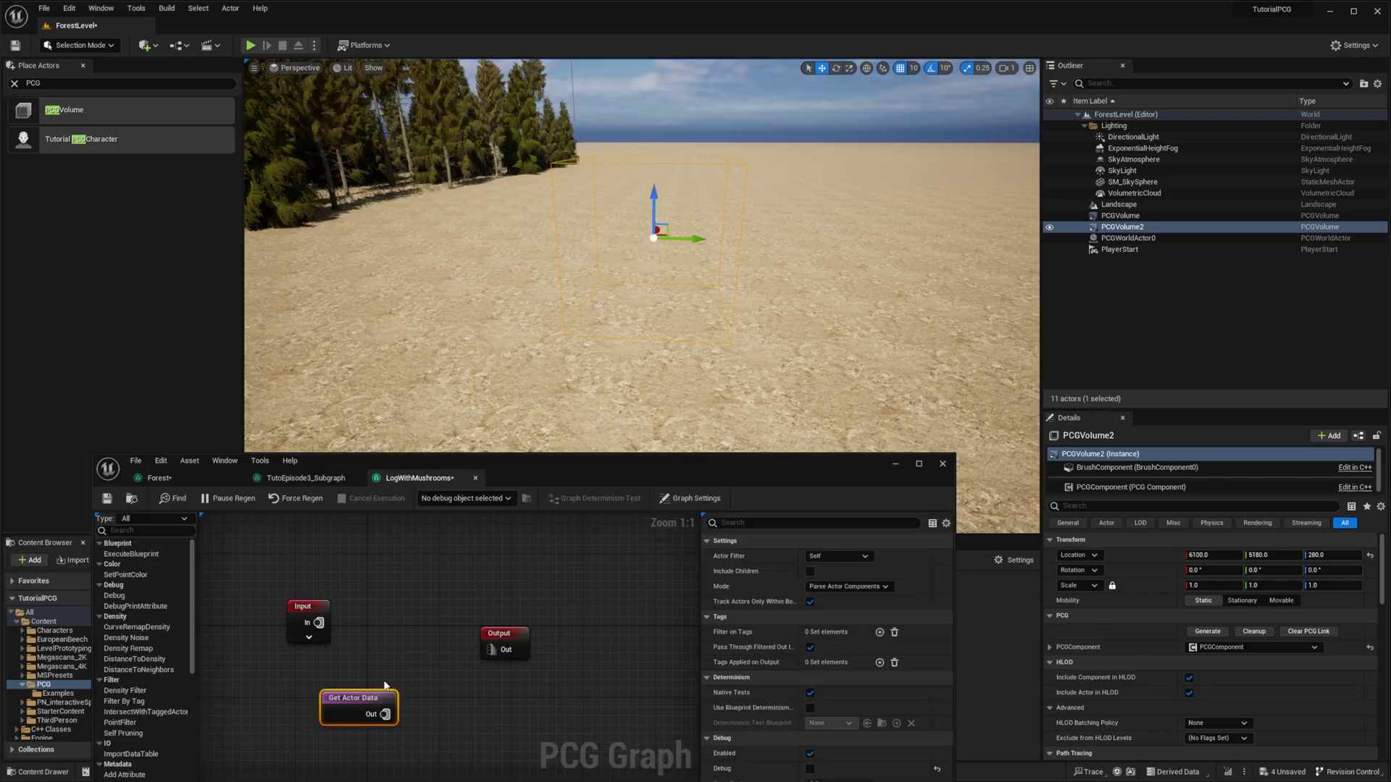
# - Turn on the debug display for the Get Actor Data node and view its points in the level
pyautogui.press('d')
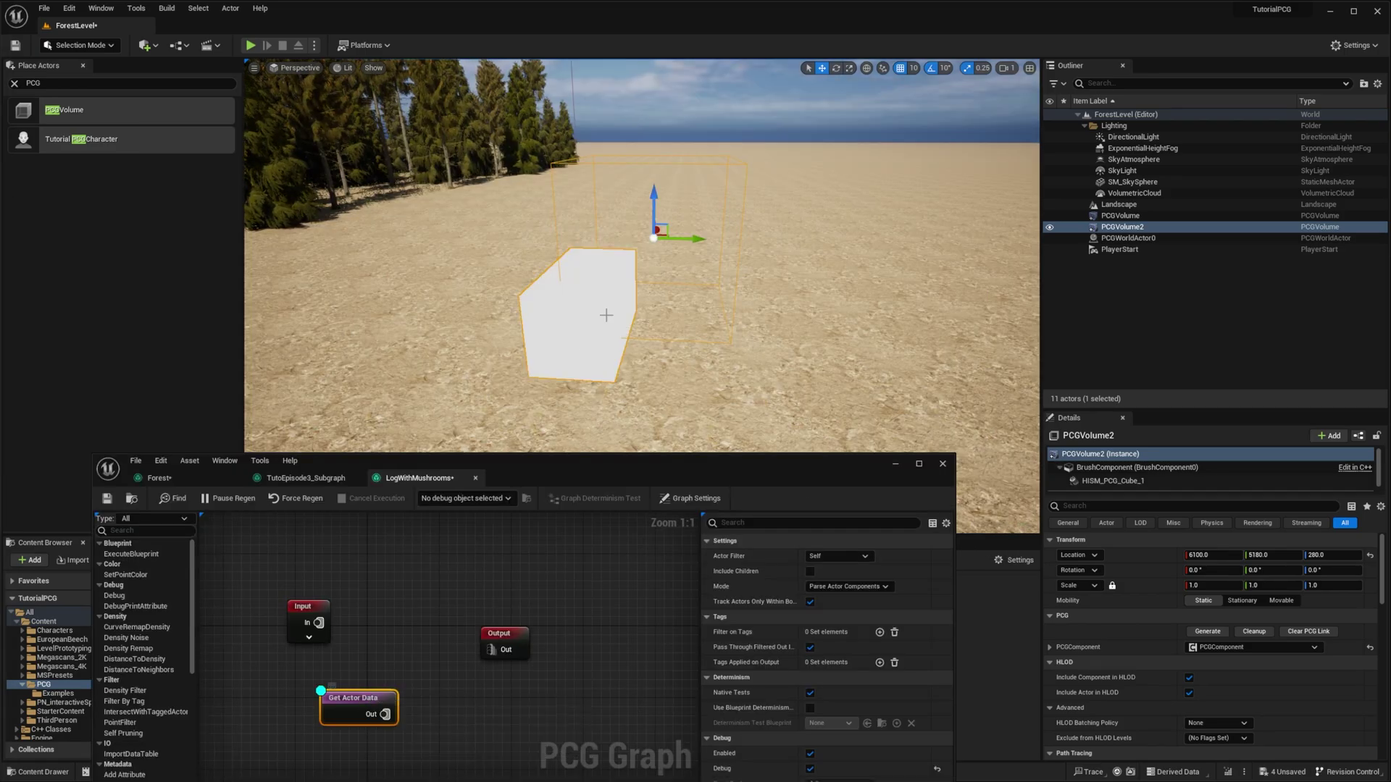
pyautogui.moveTo(606, 314); pyautogui.dragTo(449, 311, button='right')
pyautogui.moveTo(495, 228); pyautogui.dragTo(540, 231, button='right')
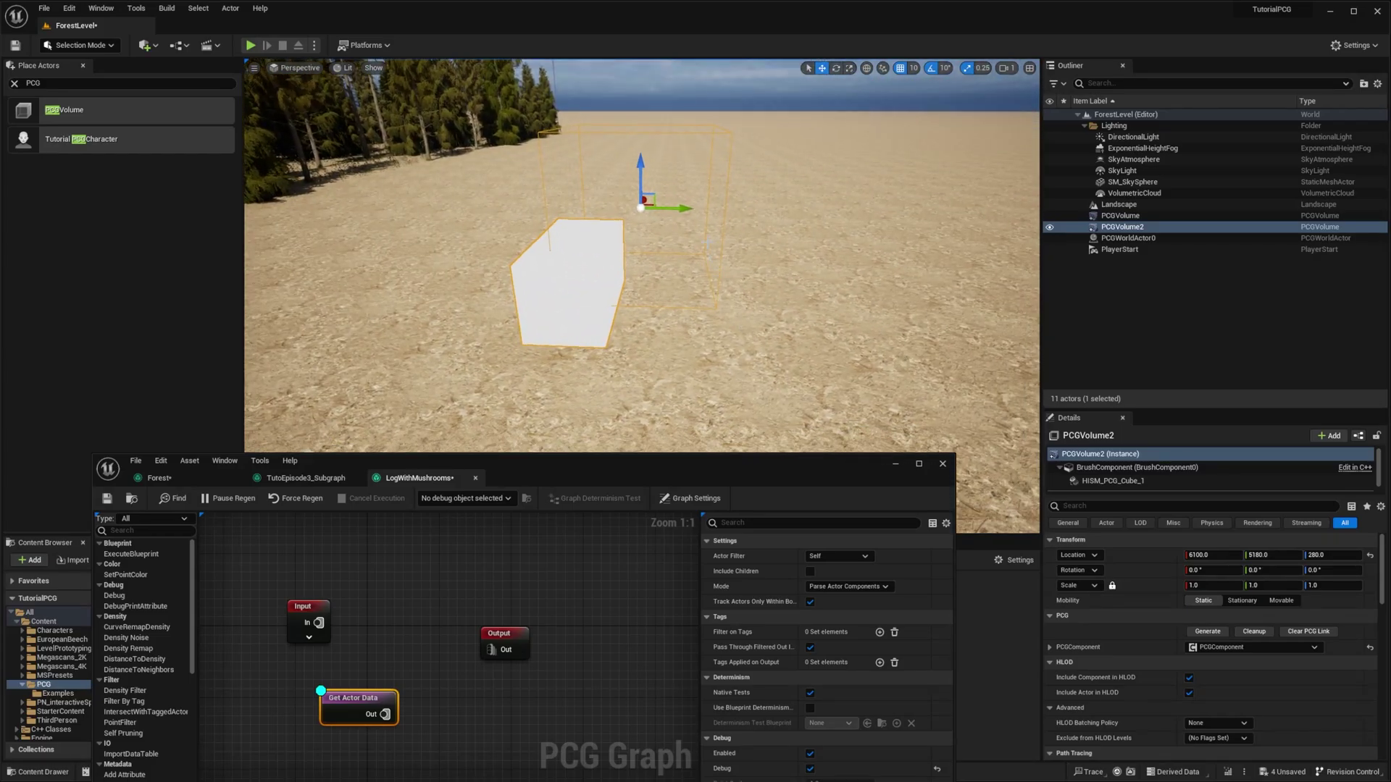
# - Set the scale of the new PCG volume to 2 on all three axes
pyautogui.click(1223, 585)
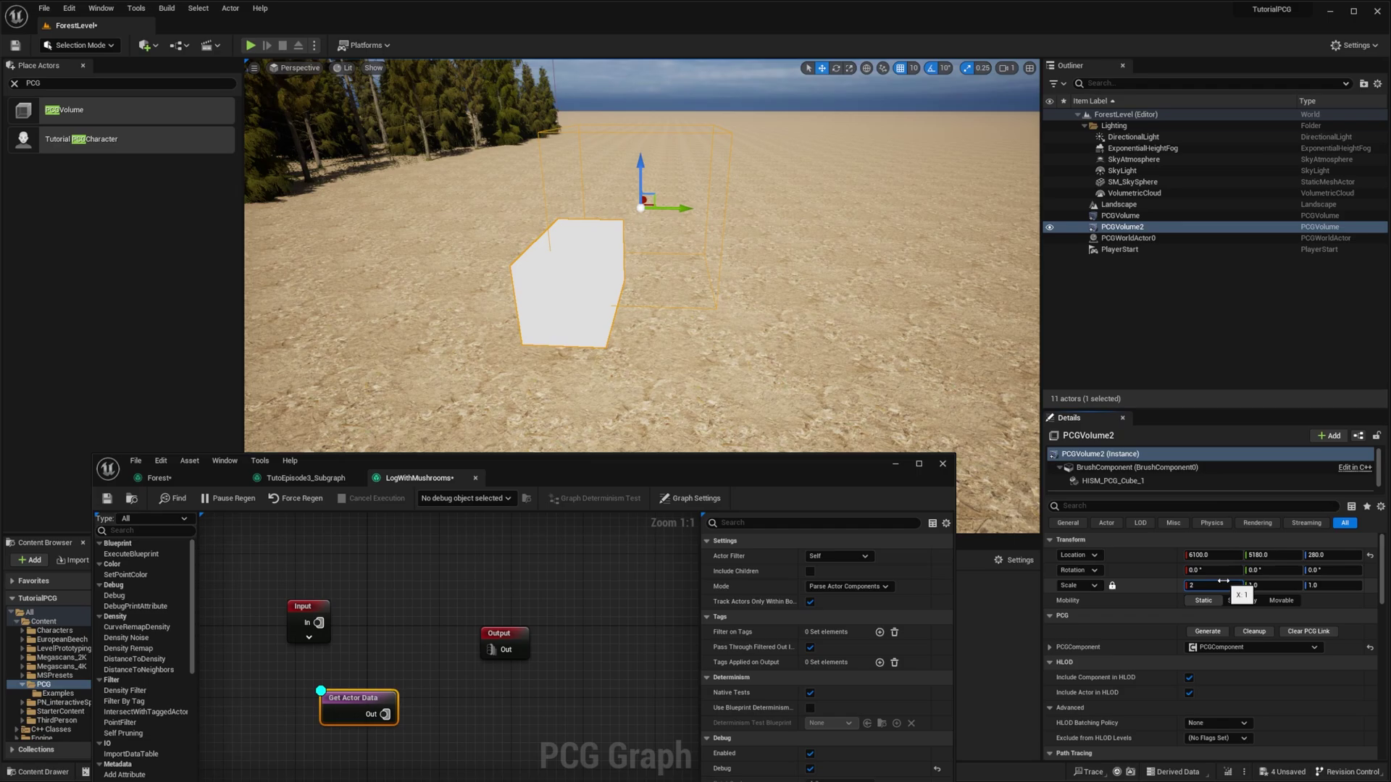
pyautogui.press('Return')
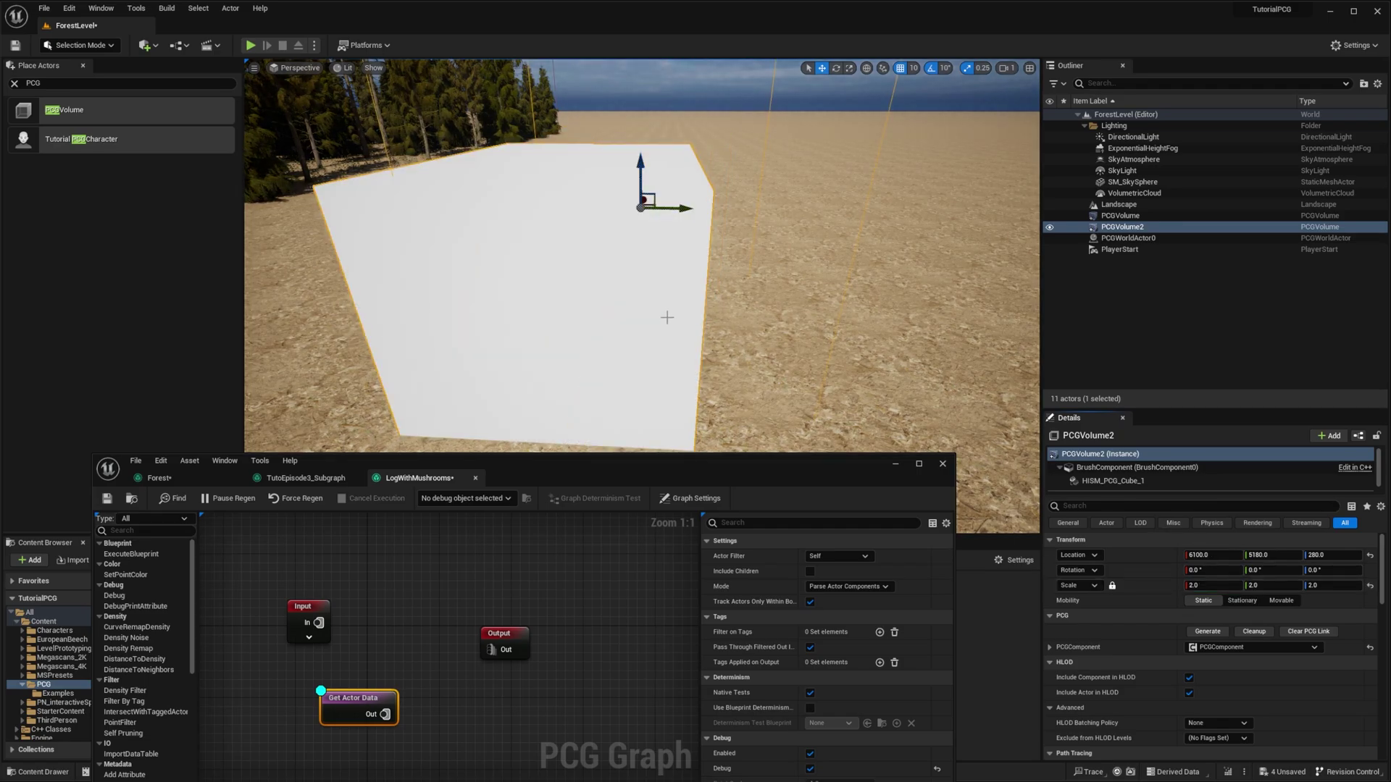
pyautogui.moveTo(629, 323); pyautogui.dragTo(656, 308, button='right')
pyautogui.press('s')
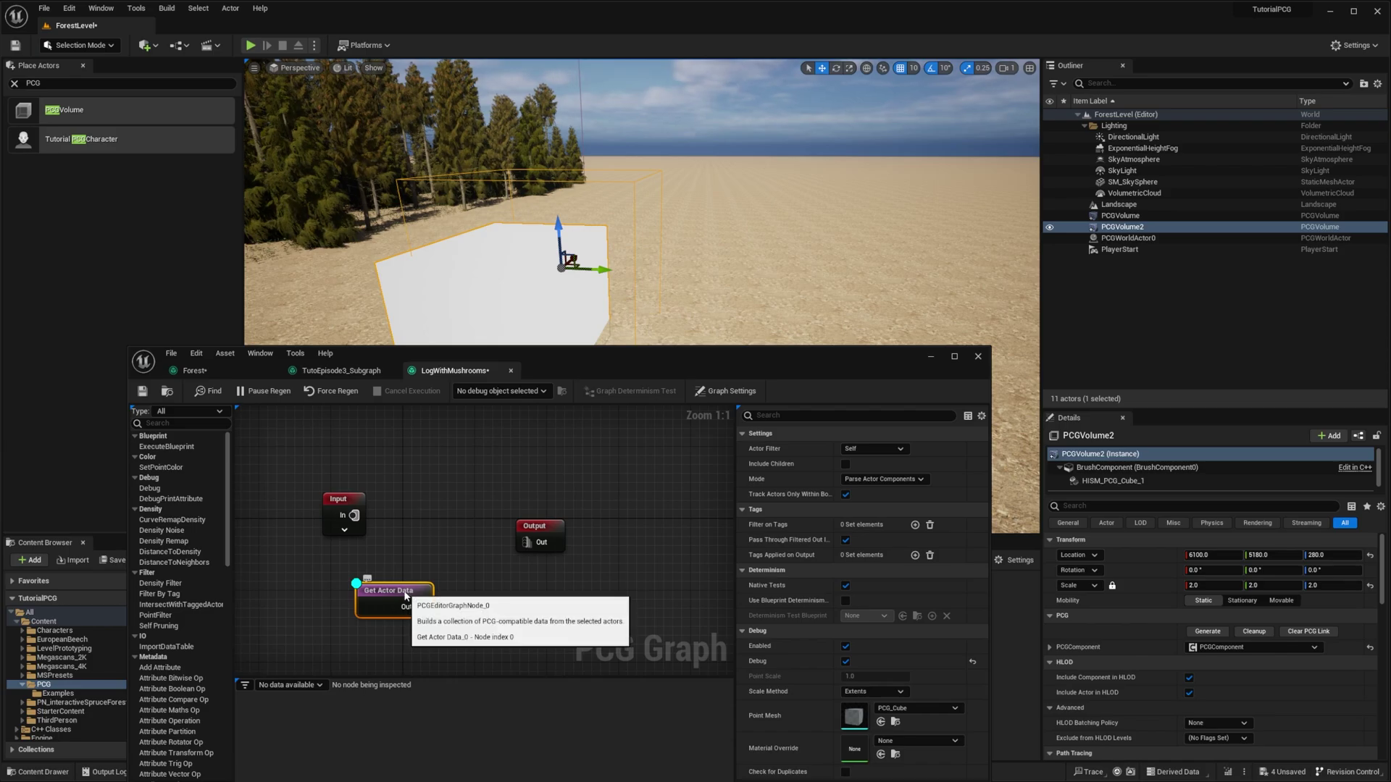
# - Inspect the Get Actor Data node's point data using the PCG component of PCGVolume2 as the debug object
pyautogui.press('a')
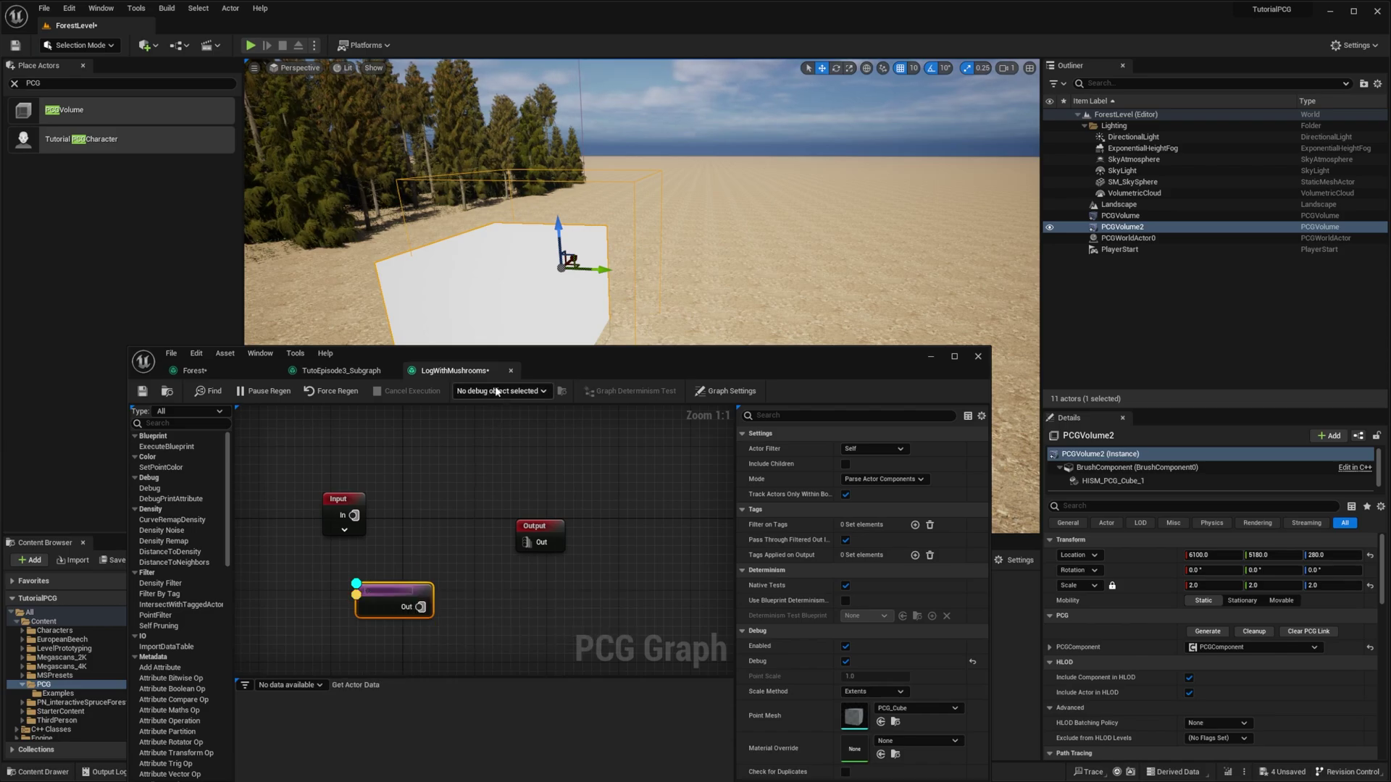
pyautogui.click(499, 391)
pyautogui.click(510, 417)
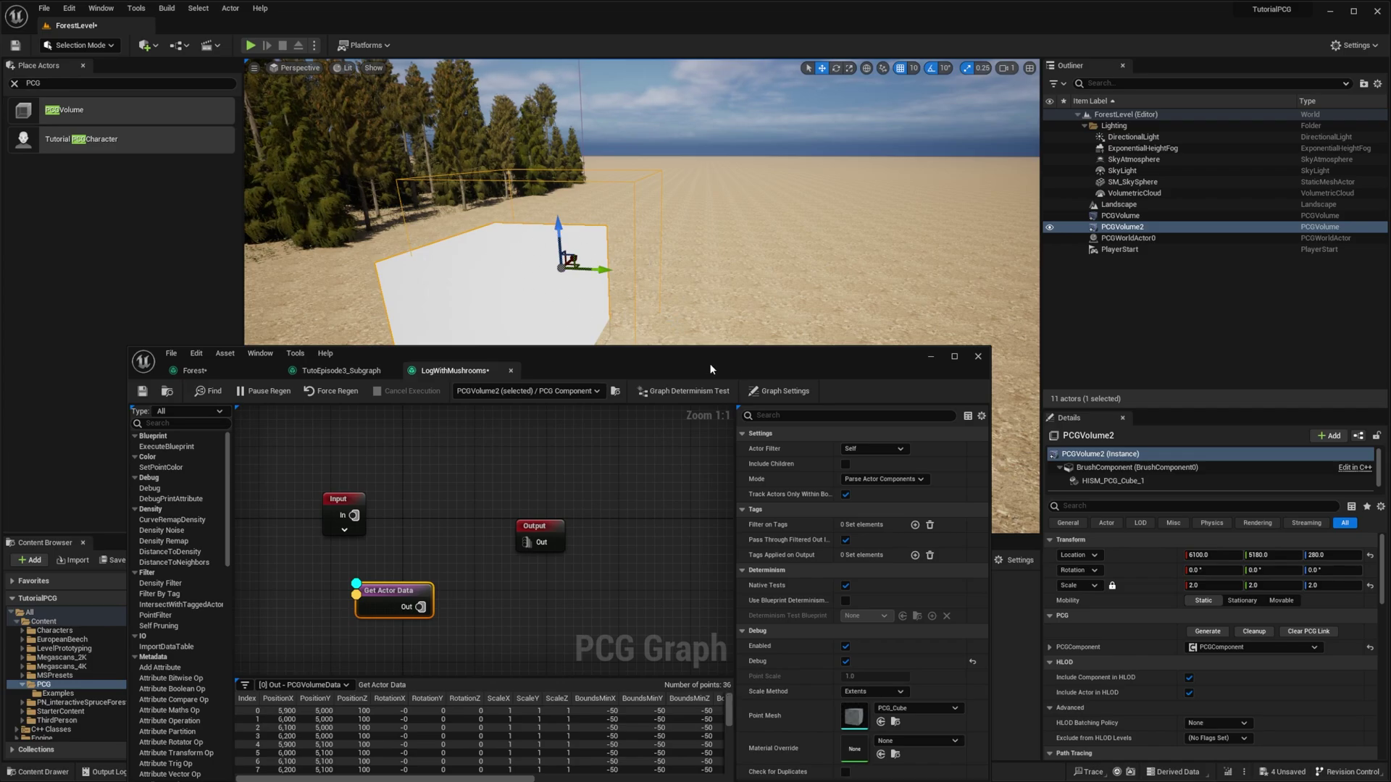
pyautogui.moveTo(710, 363); pyautogui.dragTo(764, 238)
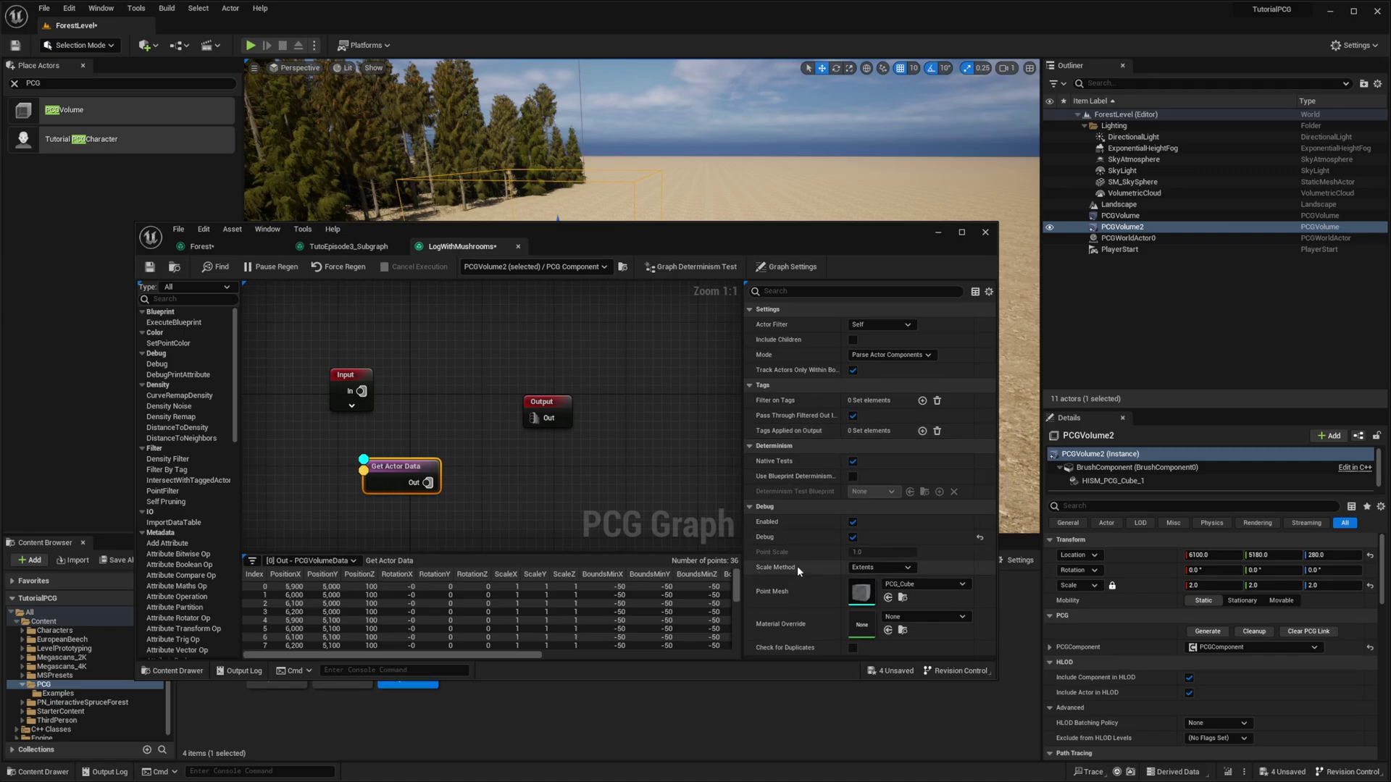
# - Set the Get Actor Data node's debug scale method to Absolute and reduce its point scale to separate the debug cubes
pyautogui.click(884, 570)
pyautogui.click(880, 586)
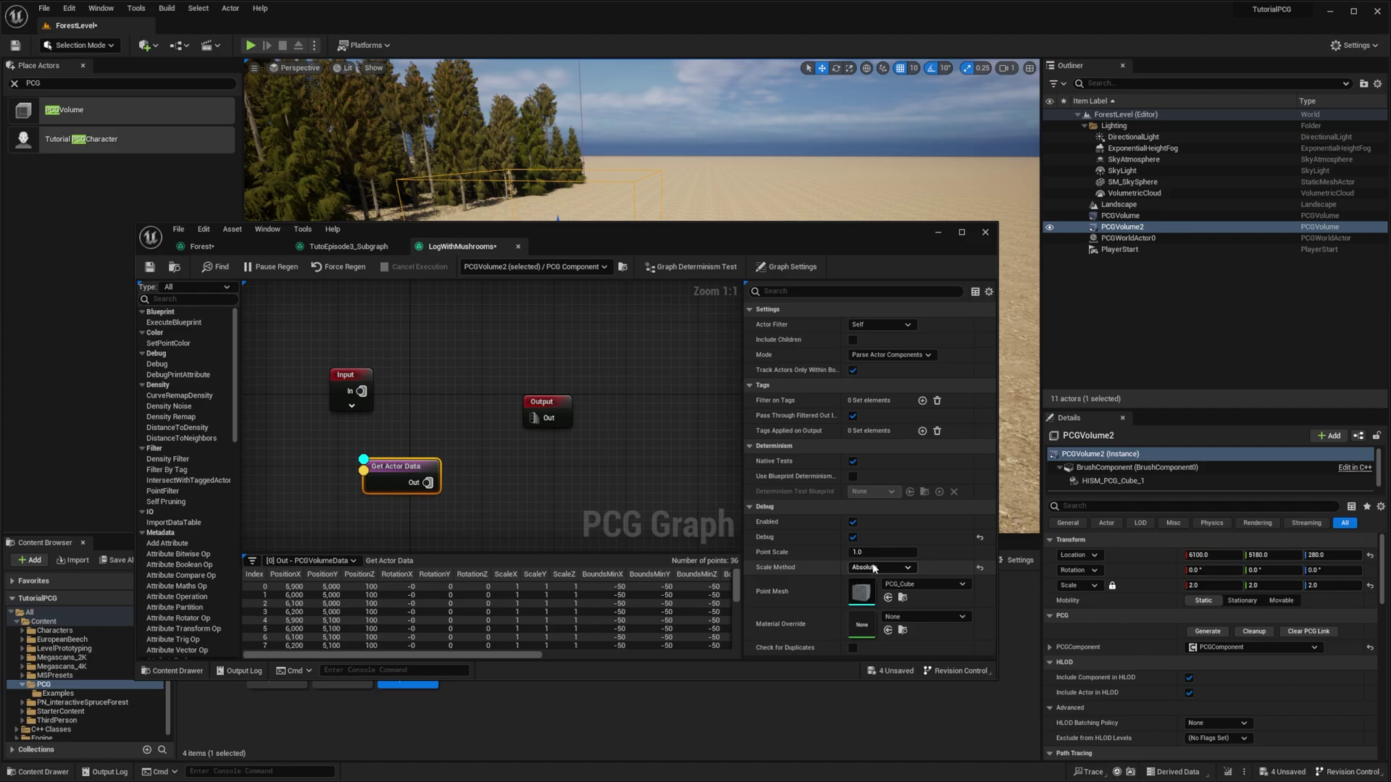
pyautogui.click(880, 552)
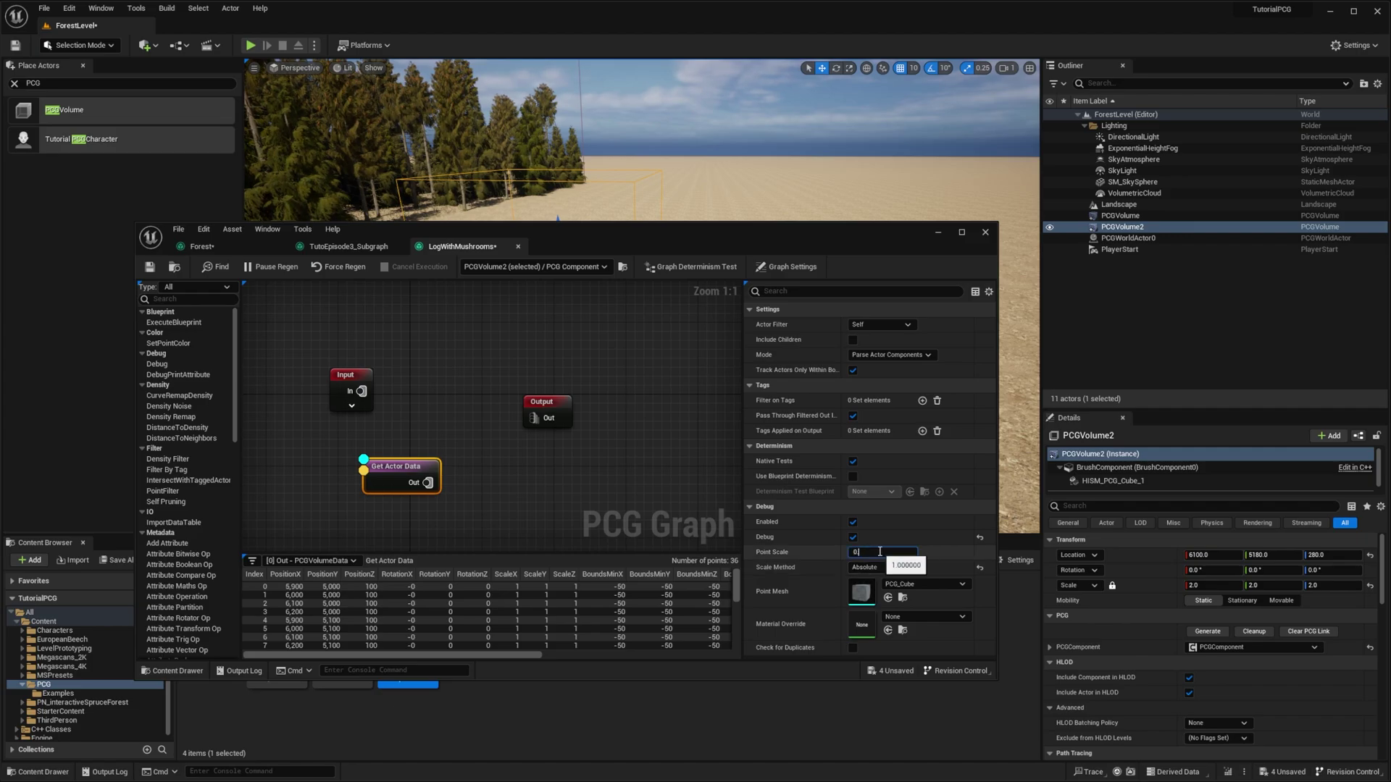
pyautogui.press('Return')
pyautogui.moveTo(733, 248); pyautogui.dragTo(721, 502)
pyautogui.moveTo(509, 270); pyautogui.dragTo(507, 301, button='right')
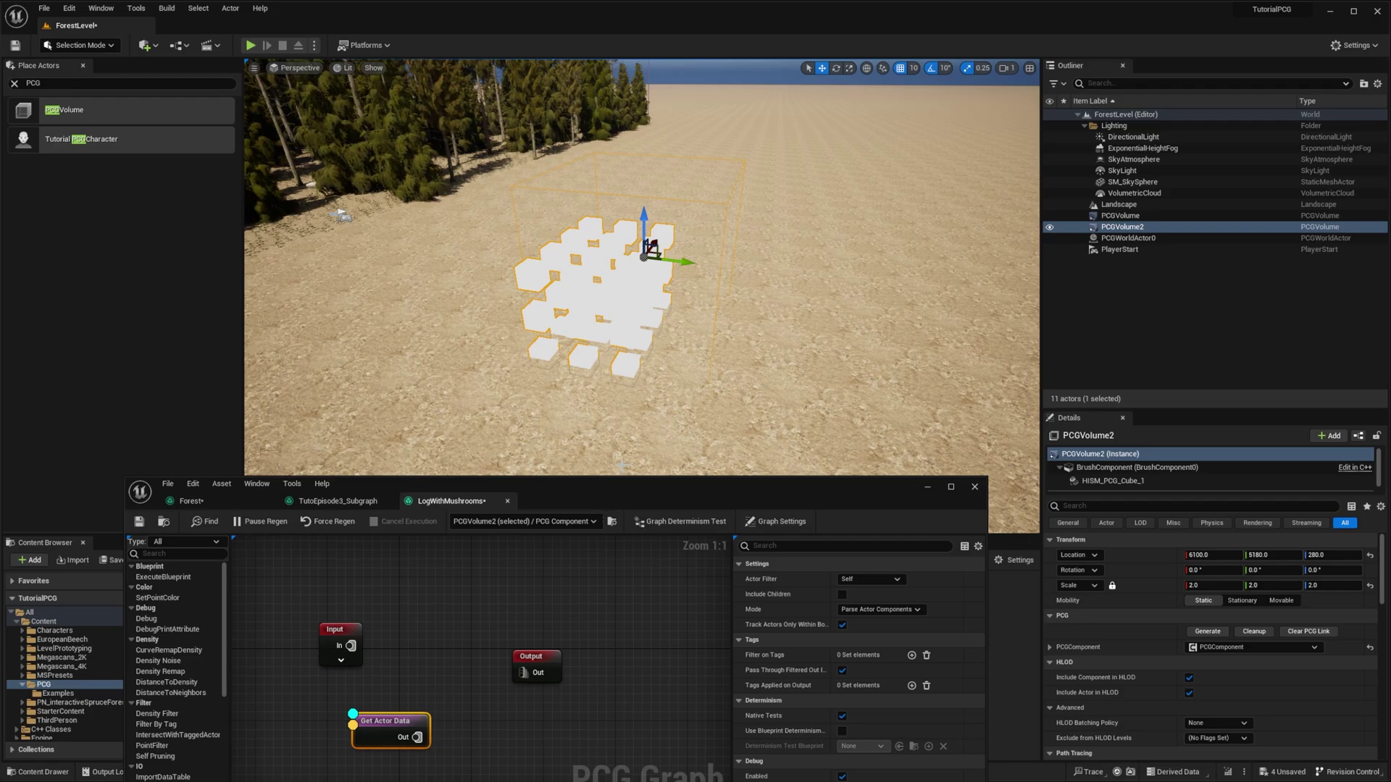
# - Check the content browser's plugin content display option and set the Get Actor Data node's debug point mesh to PCG_AxisTripod
pyautogui.moveTo(626, 488); pyautogui.dragTo(552, 480)
pyautogui.click(1014, 560)
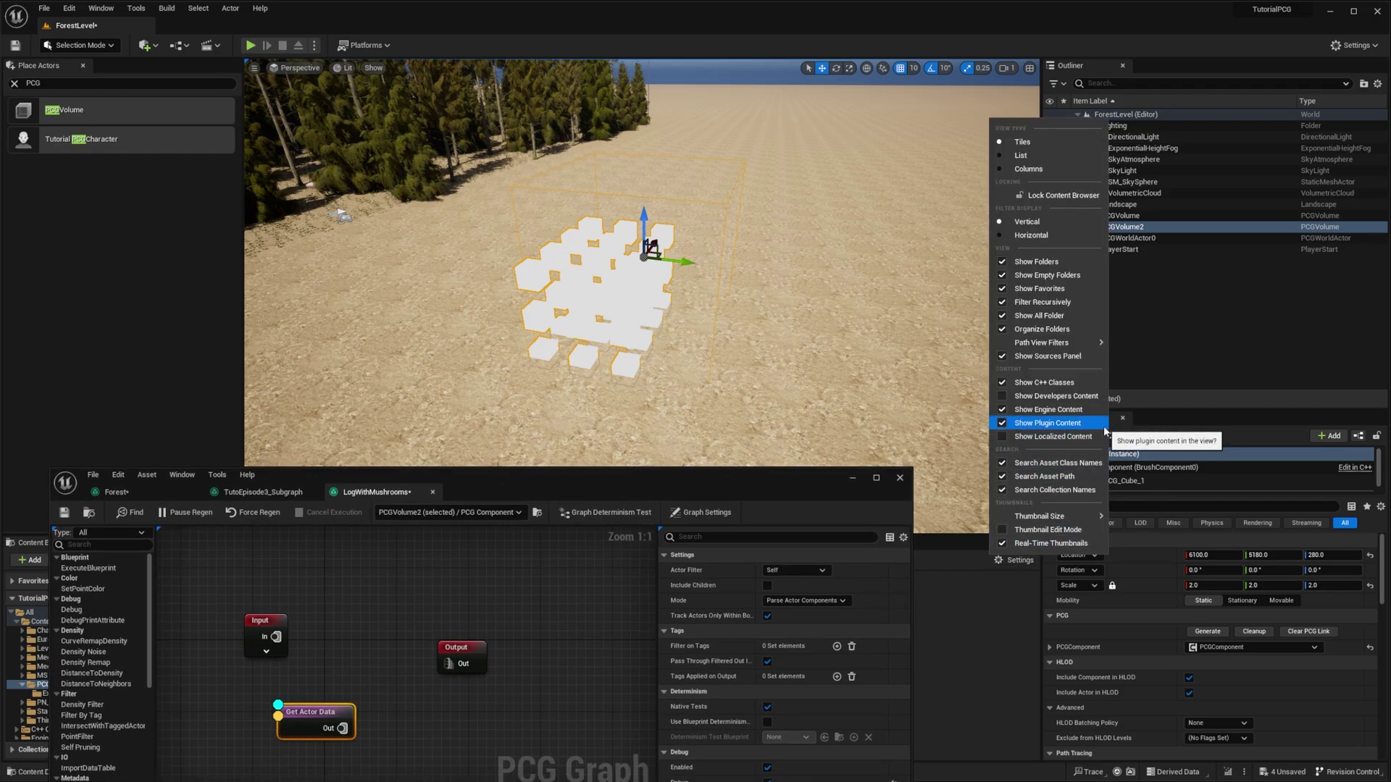
pyautogui.moveTo(593, 488); pyautogui.dragTo(667, 233)
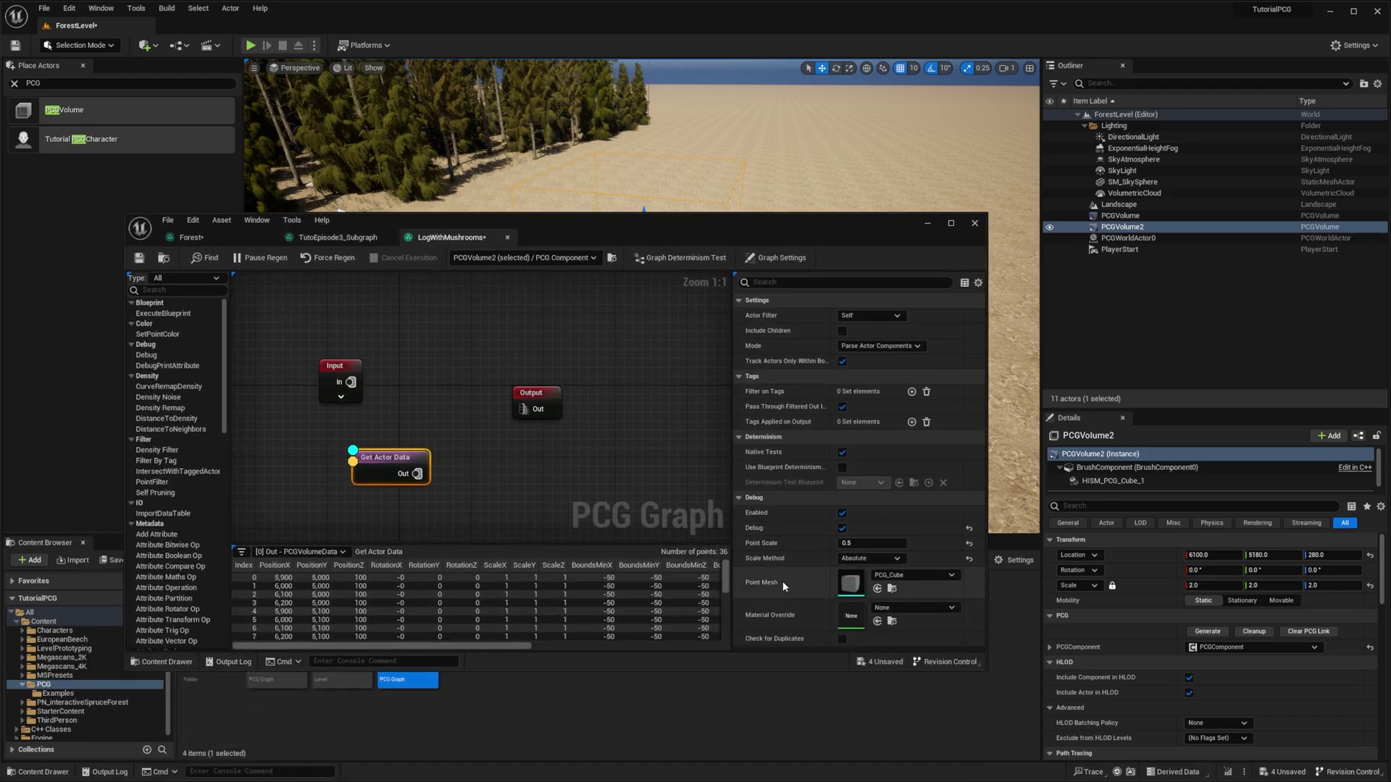
pyautogui.click(910, 573)
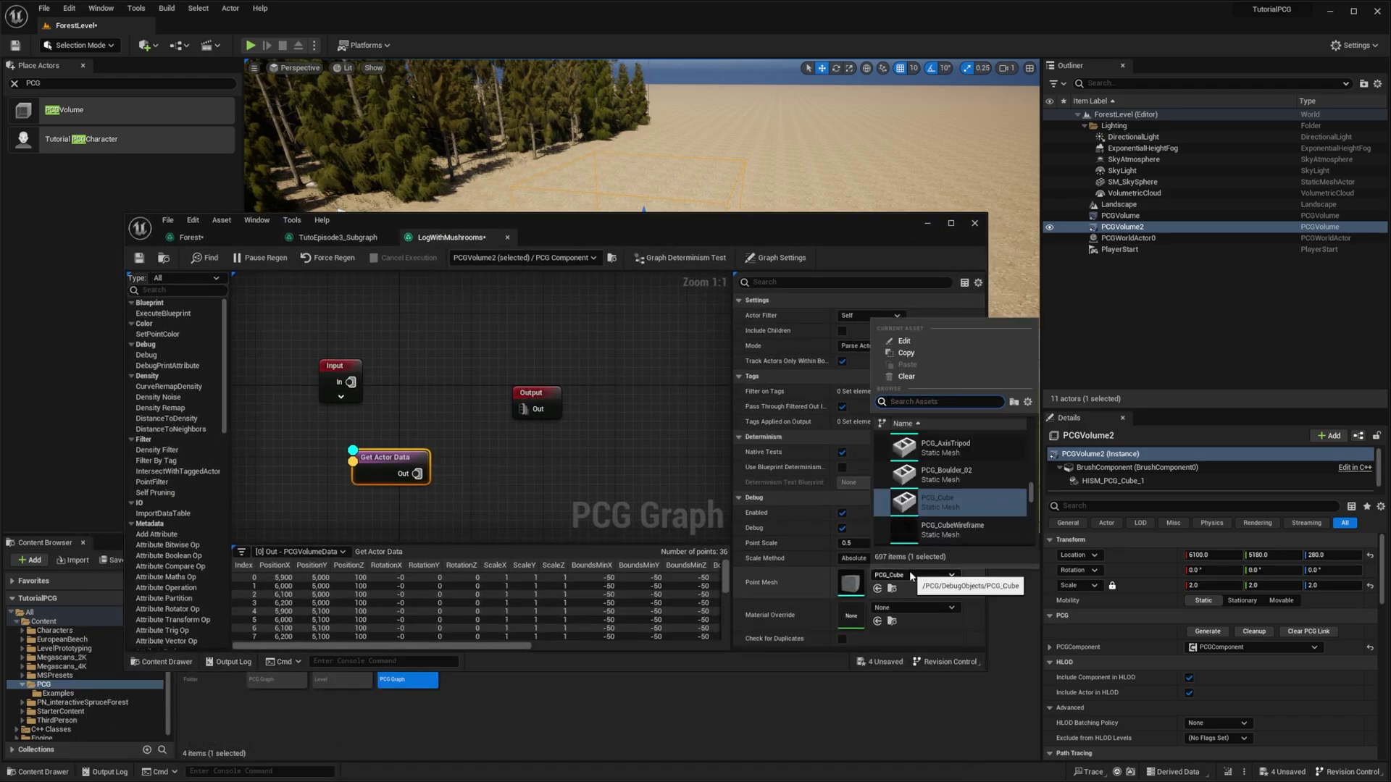
pyautogui.click(966, 447)
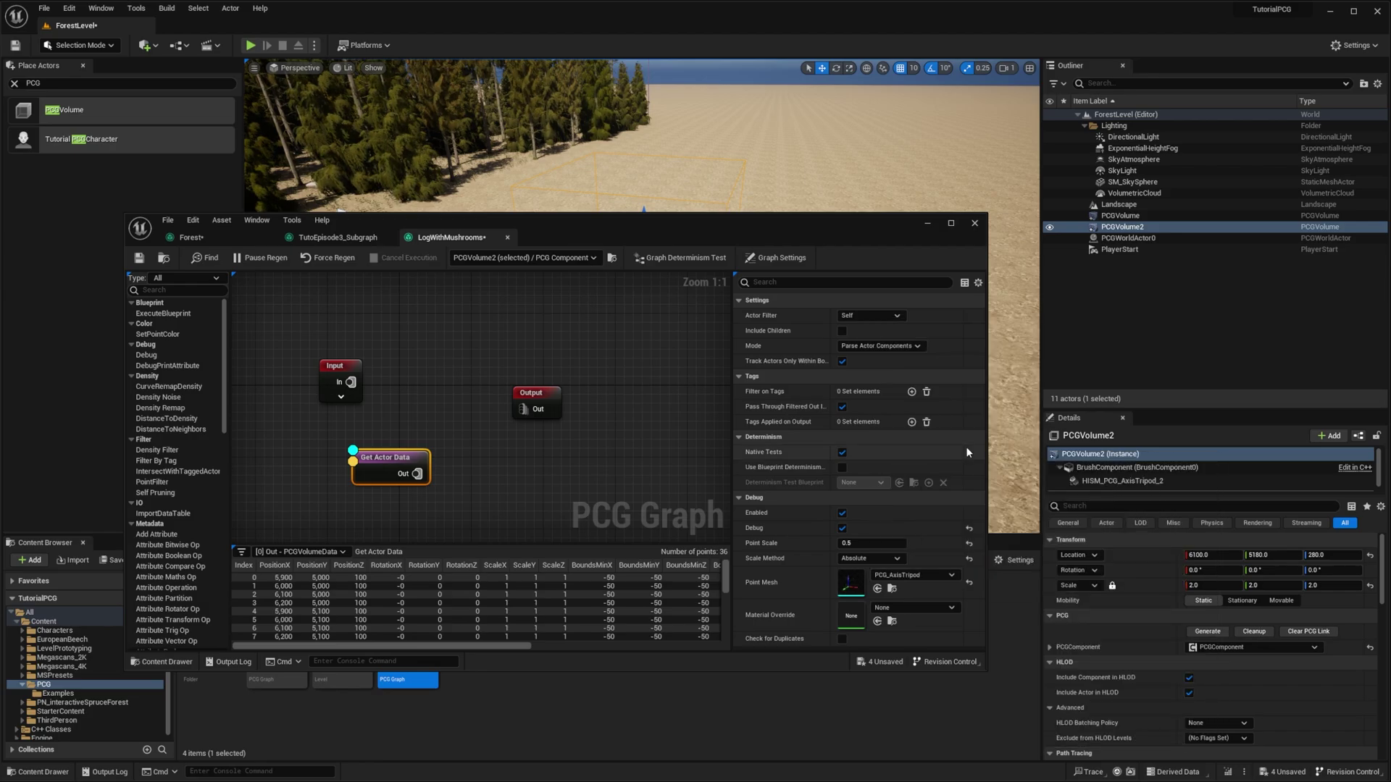
# - Set the Get Actor Data node's debug scale method to Extents and its mode to Get Single Point
pyautogui.click(890, 564)
pyautogui.click(871, 594)
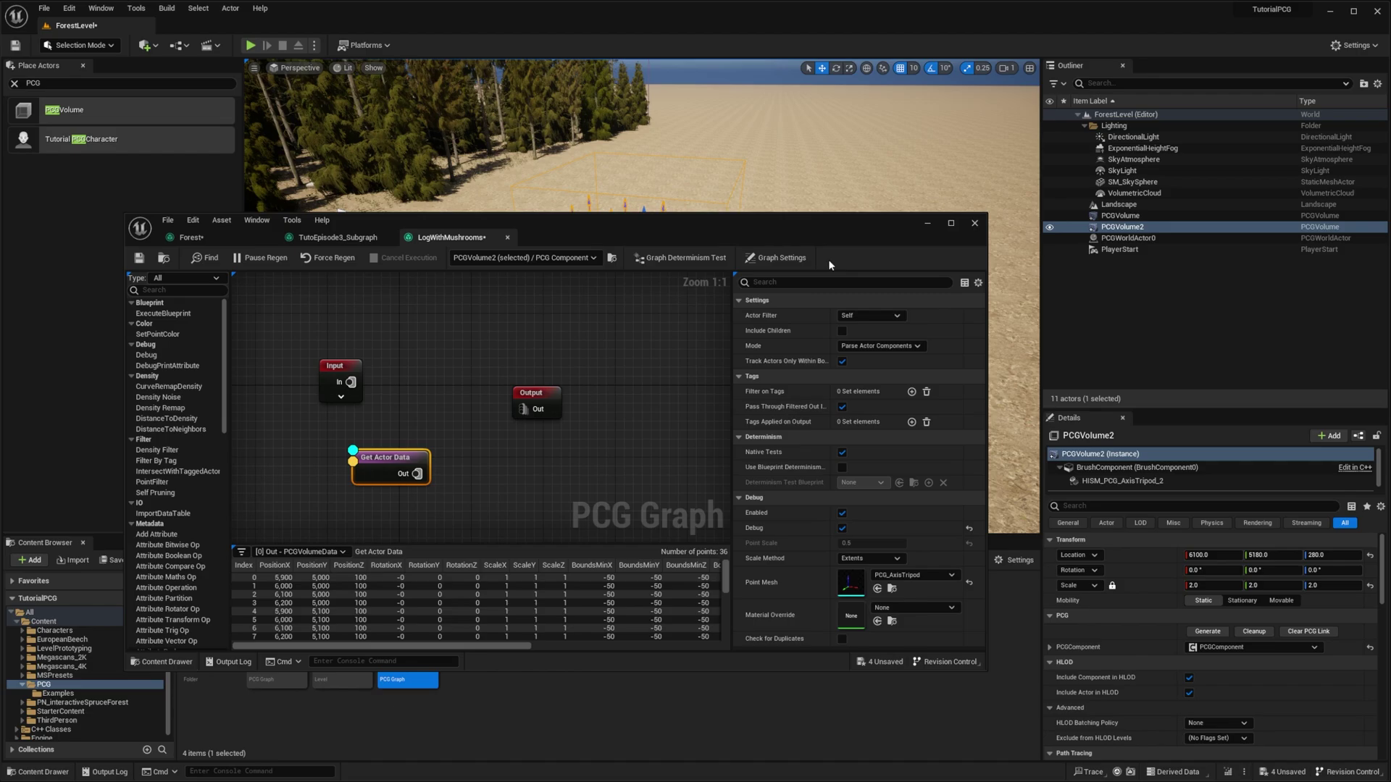
pyautogui.moveTo(825, 236); pyautogui.dragTo(828, 438)
pyautogui.moveTo(819, 348)
pyautogui.mouseDown(button='right')
pyautogui.moveTo(674, 337)
pyautogui.moveTo(808, 339)
pyautogui.mouseUp(button='right')
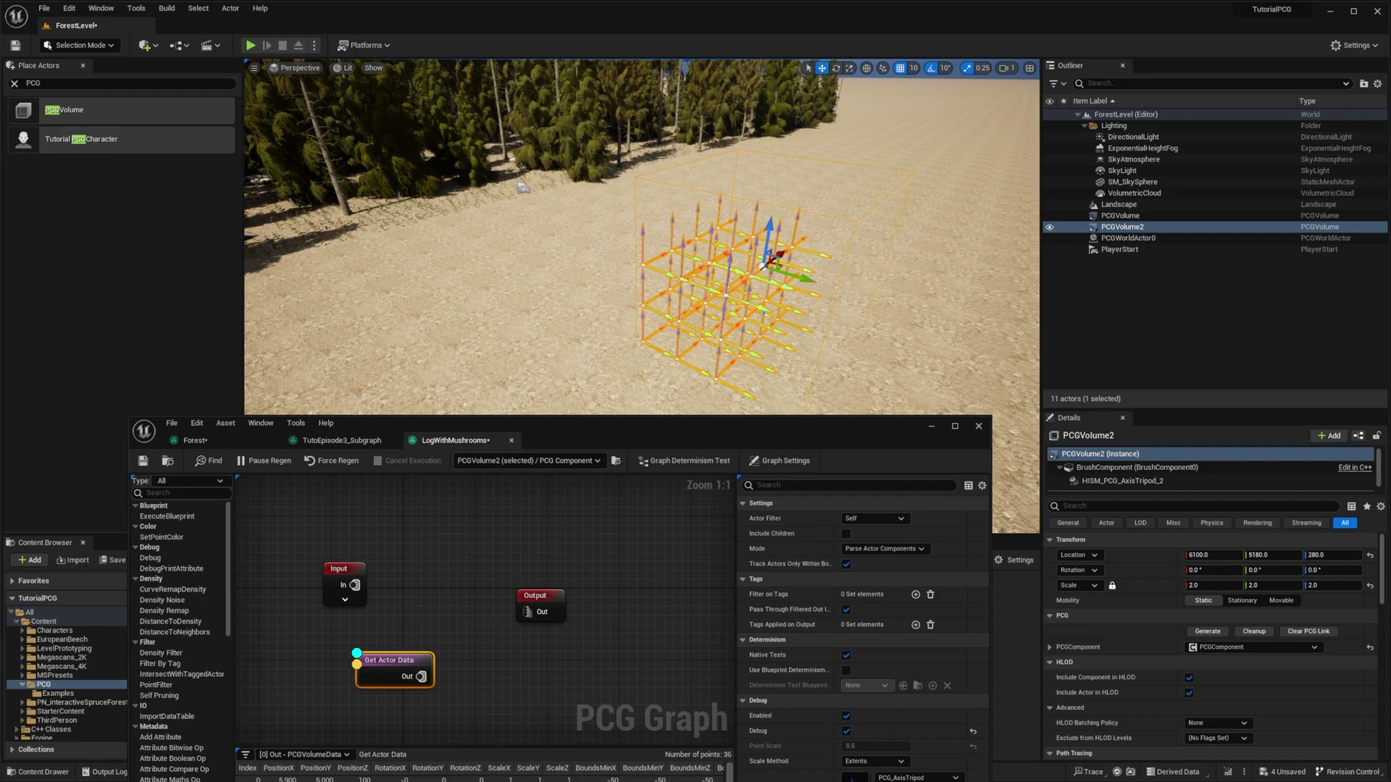
pyautogui.click(918, 550)
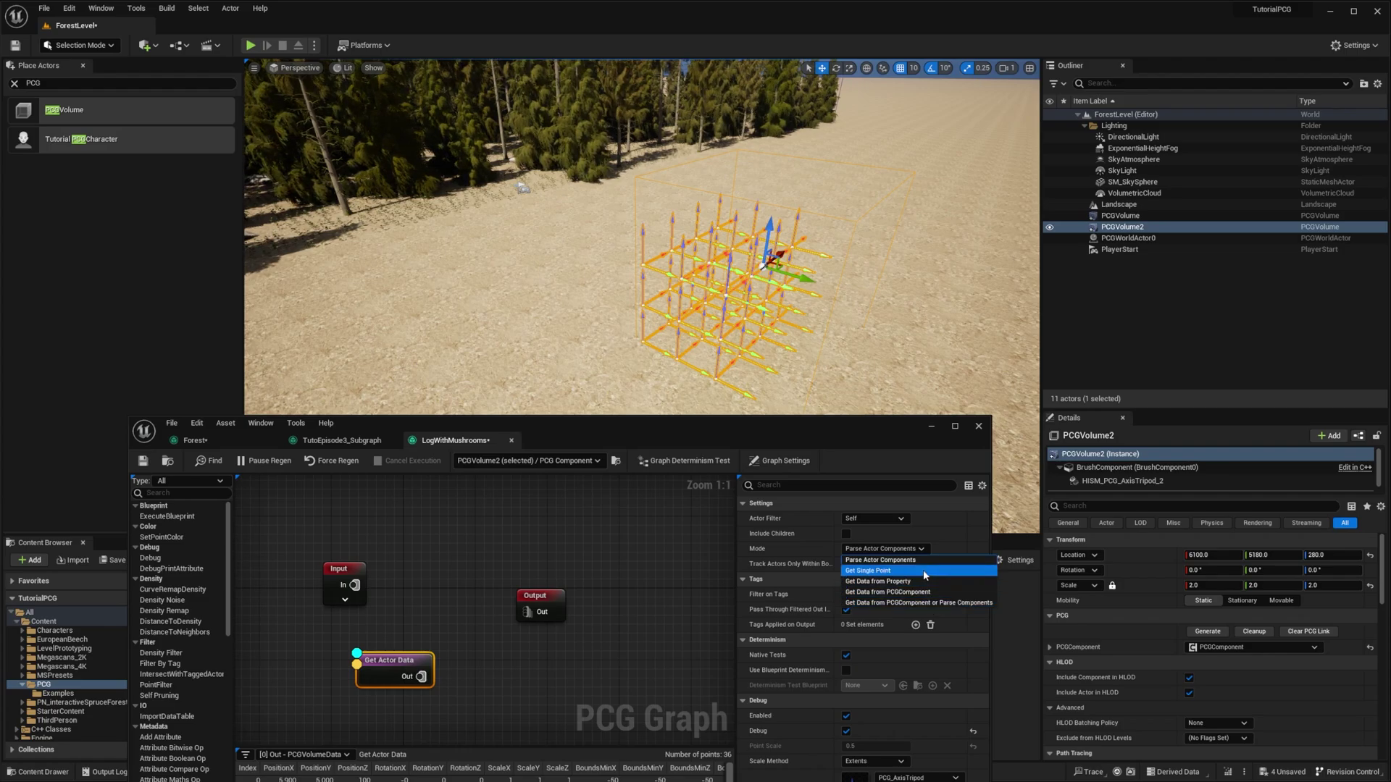
pyautogui.click(923, 569)
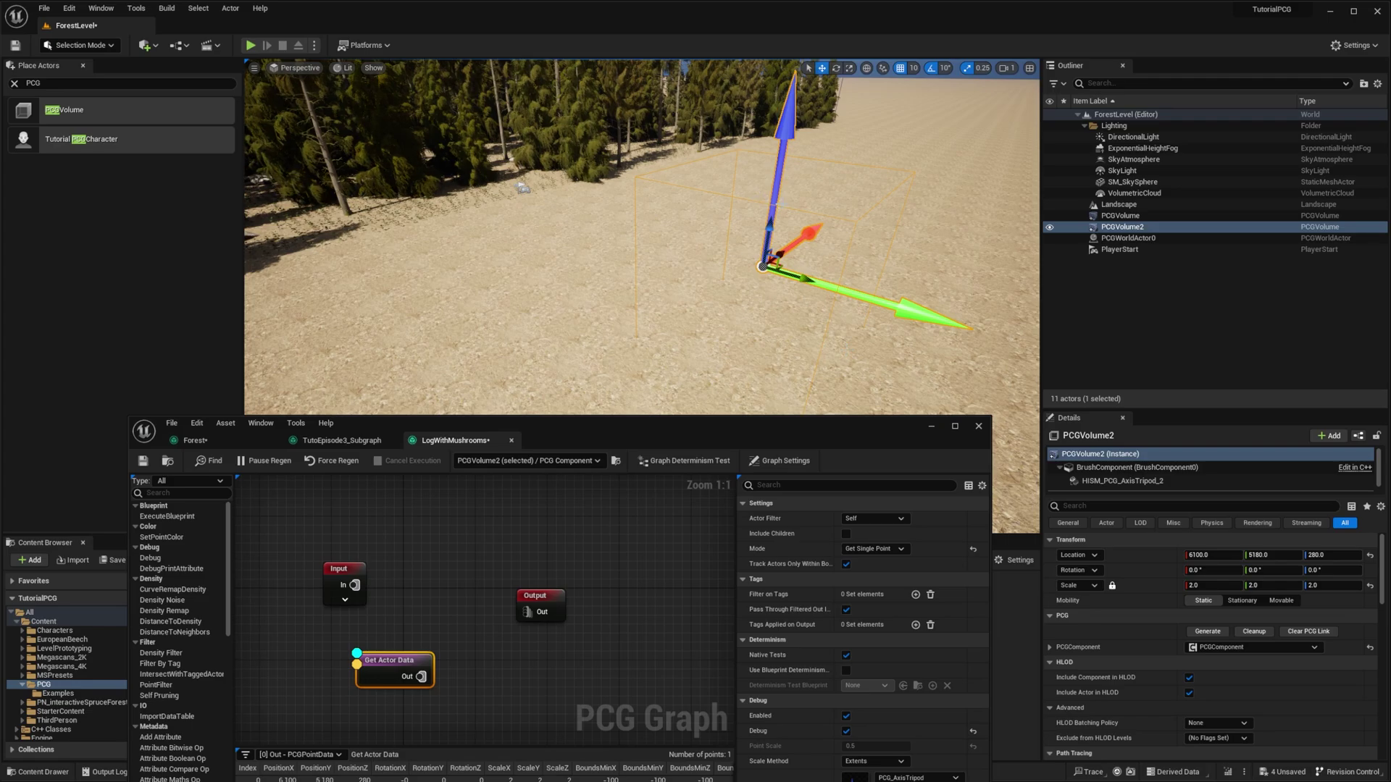
# - Add a StaticMeshSpawner node fed by the Get Actor Data node's output
pyautogui.click(470, 667)
pyautogui.moveTo(424, 681); pyautogui.dragTo(470, 625)
pyautogui.write('stat')
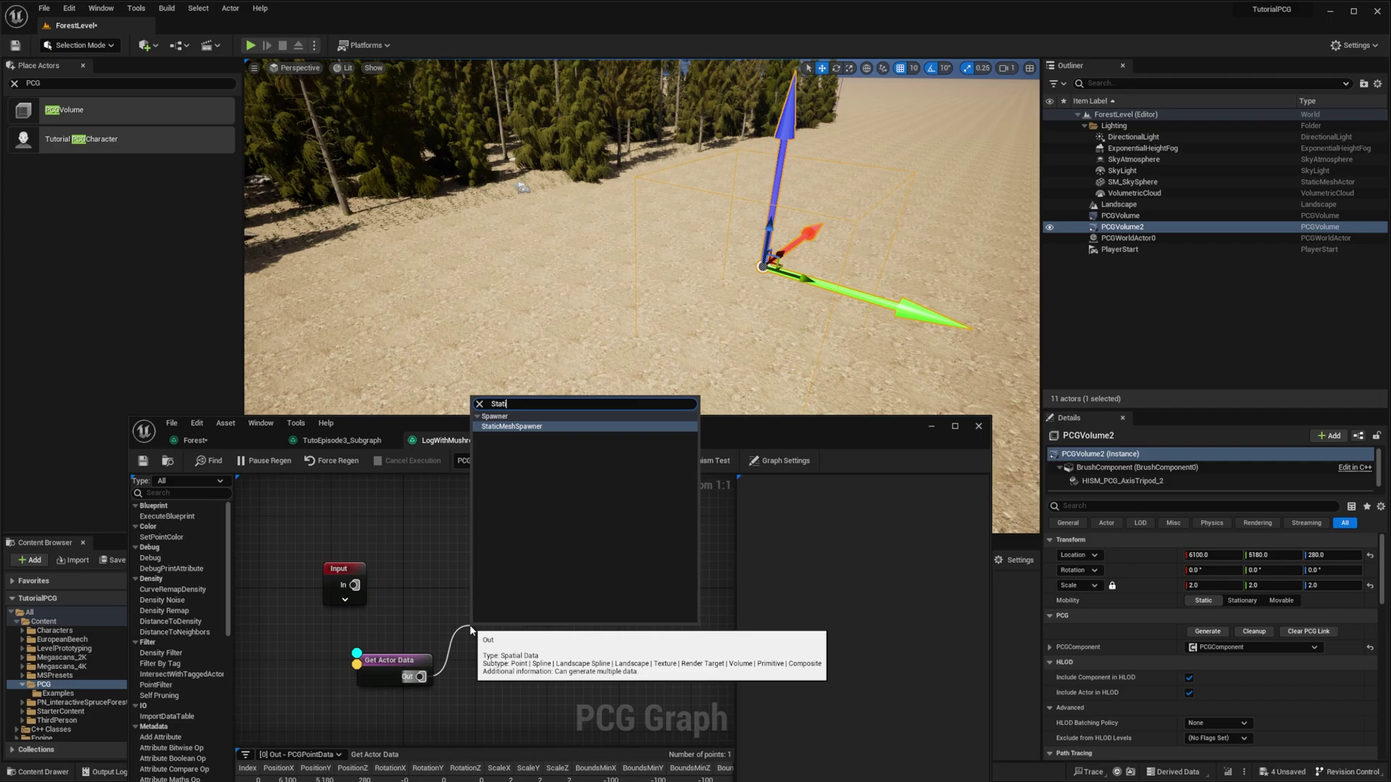
pyautogui.press('Return')
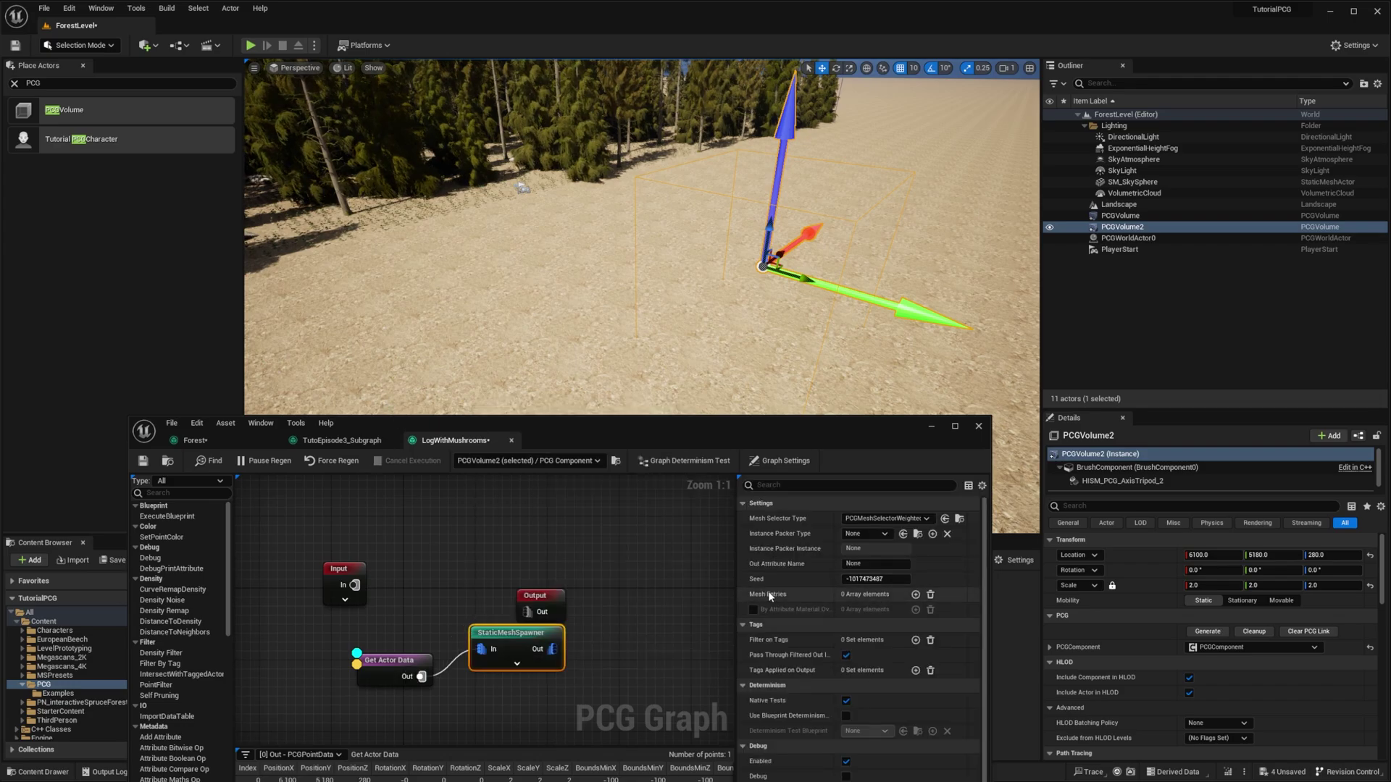
# - Add one mesh entry to the StaticMeshSpawner with the Aset_wood_log_S_pbtxF mesh as its static mesh
pyautogui.click(915, 594)
pyautogui.click(753, 610)
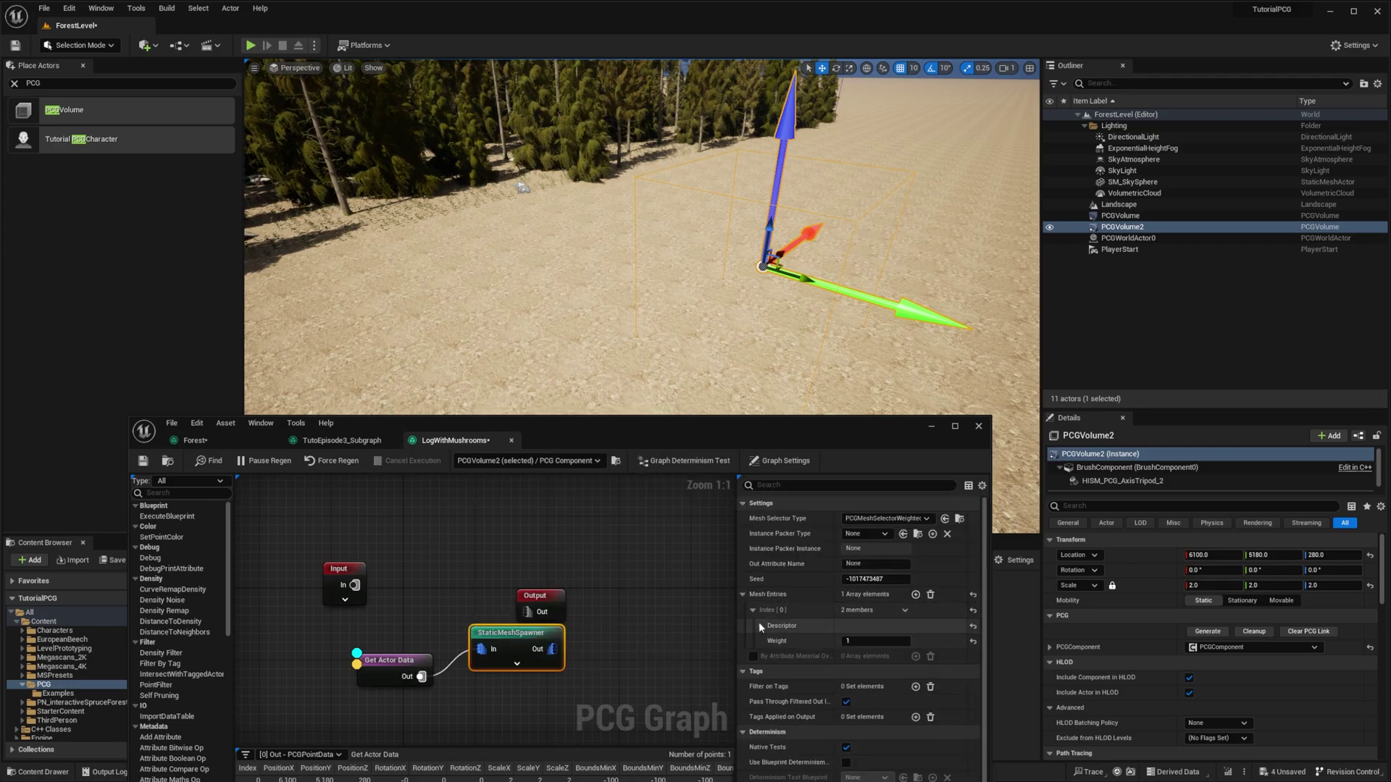
pyautogui.click(761, 626)
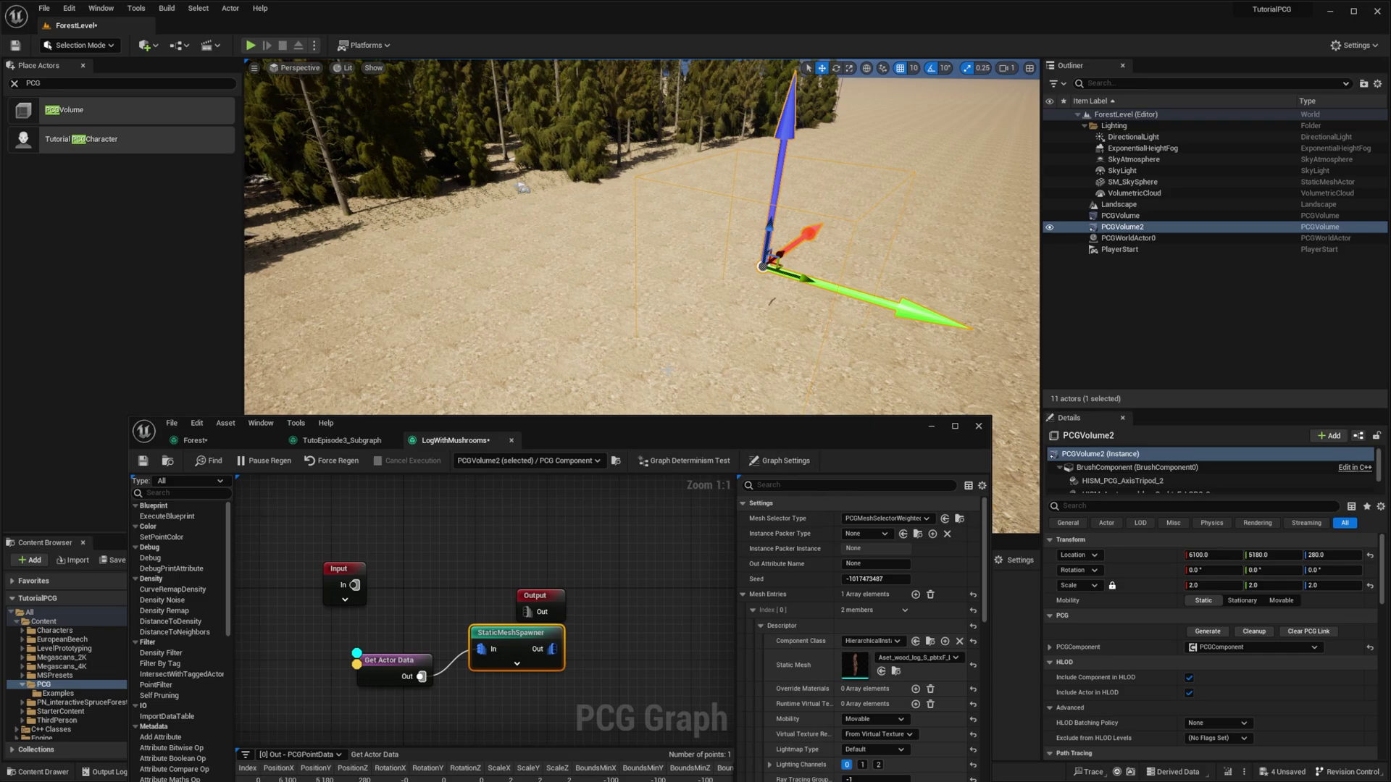
# - Turn off the debug display of the Get Actor Data node and view the spawned log up close
pyautogui.click(400, 661)
pyautogui.press('w')
pyautogui.moveTo(642, 239); pyautogui.dragTo(604, 264, button='right')
pyautogui.scroll(-3, 679, 330)
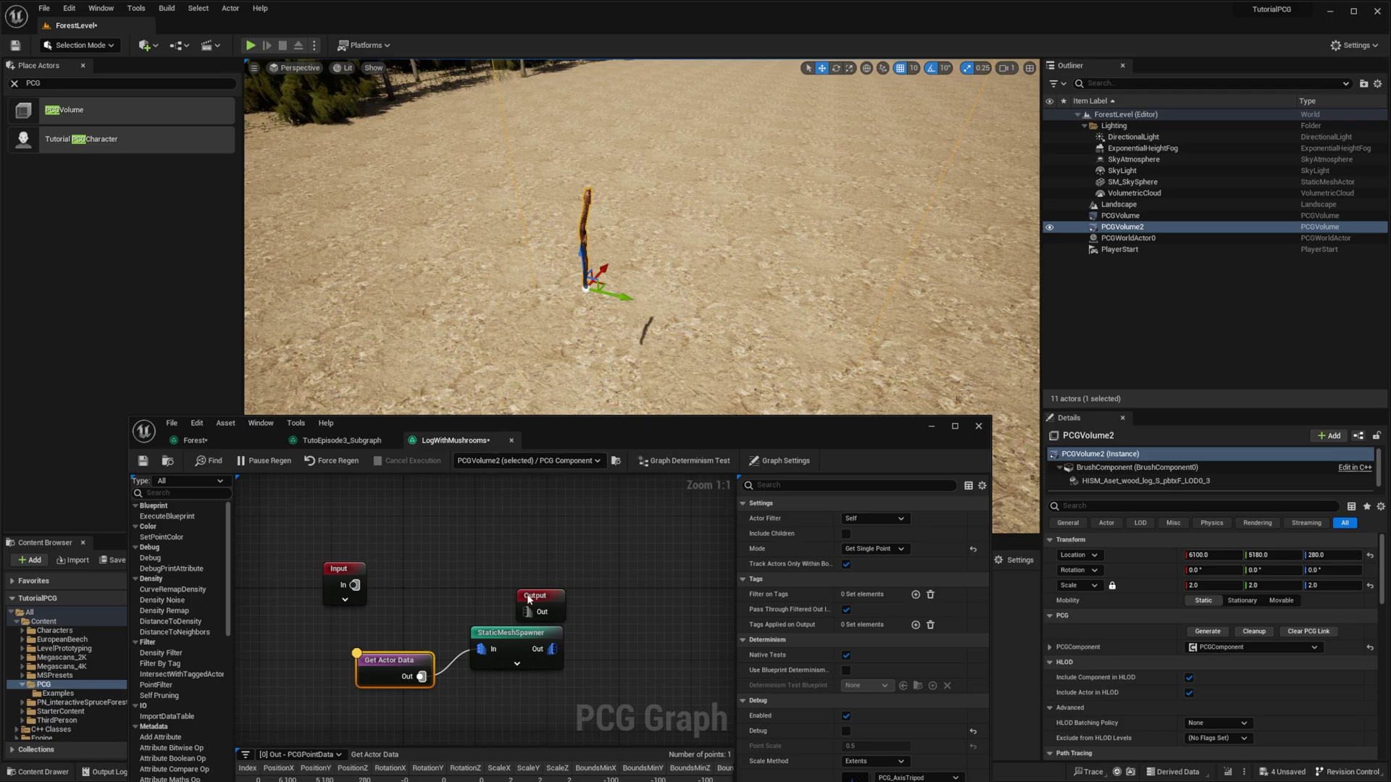
# - Spread out the Output and StaticMeshSpawner nodes and insert a Transform Points node between Get Actor Data and the spawner
pyautogui.moveTo(535, 597); pyautogui.dragTo(594, 571)
pyautogui.moveTo(526, 632); pyautogui.dragTo(631, 632)
pyautogui.moveTo(463, 590); pyautogui.dragTo(464, 591, button='right')
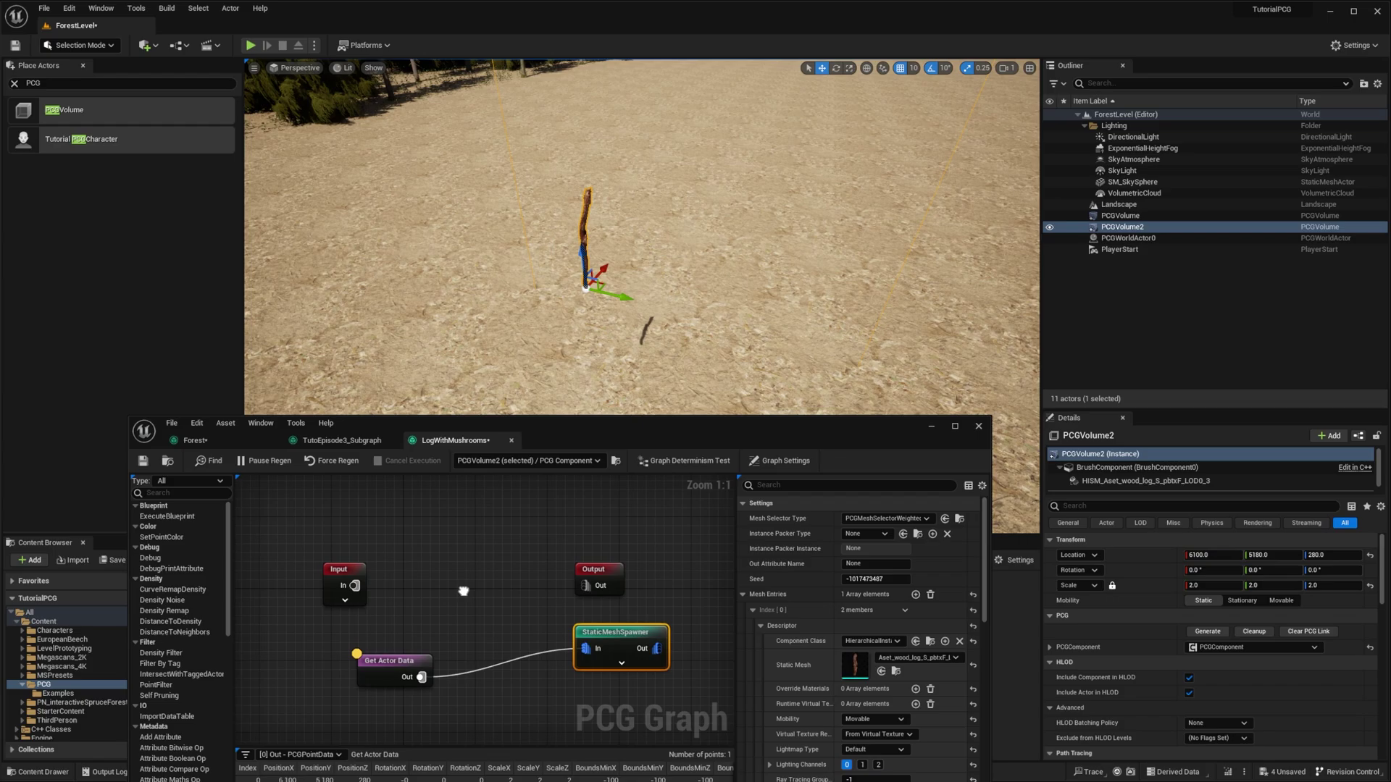
pyautogui.rightClick(464, 591)
pyautogui.write('Tran')
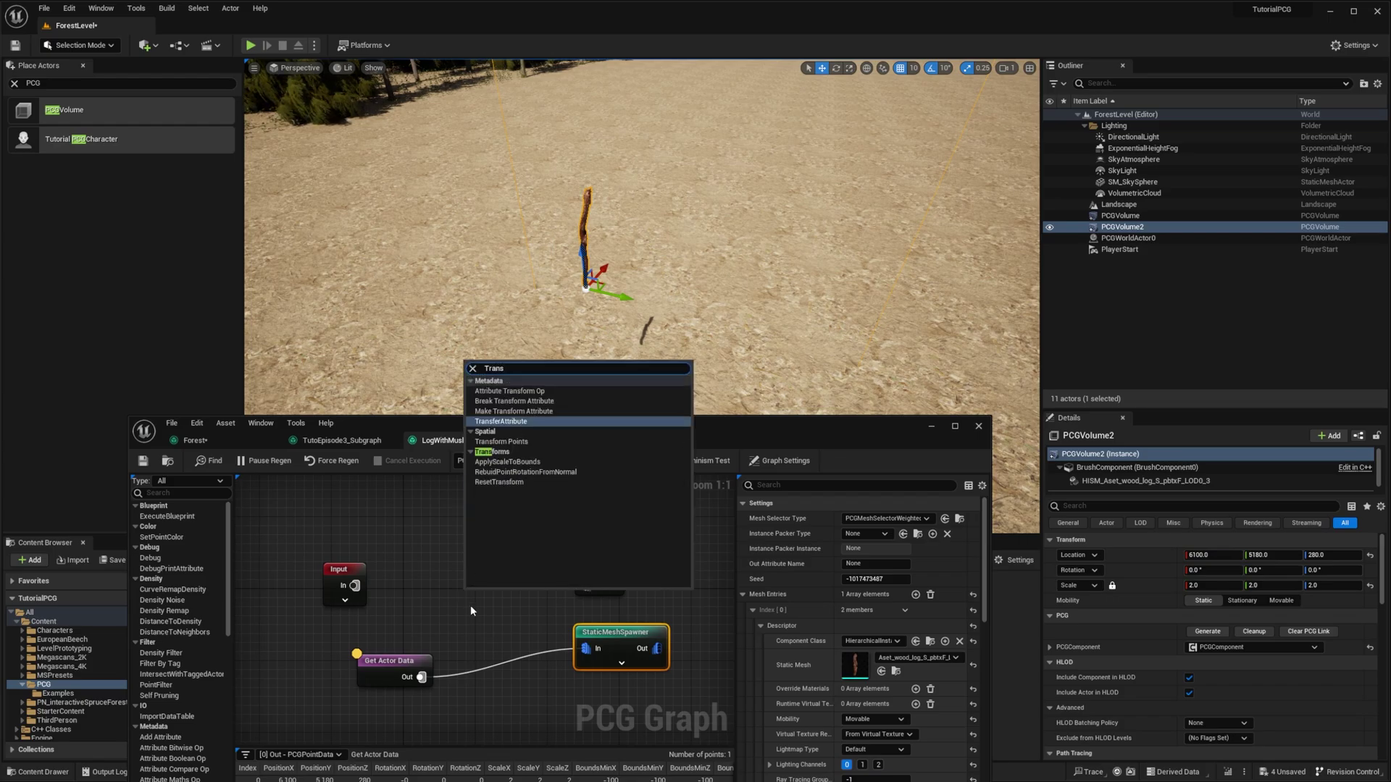
pyautogui.write('s')
pyautogui.press('Down')
pyautogui.press('Return')
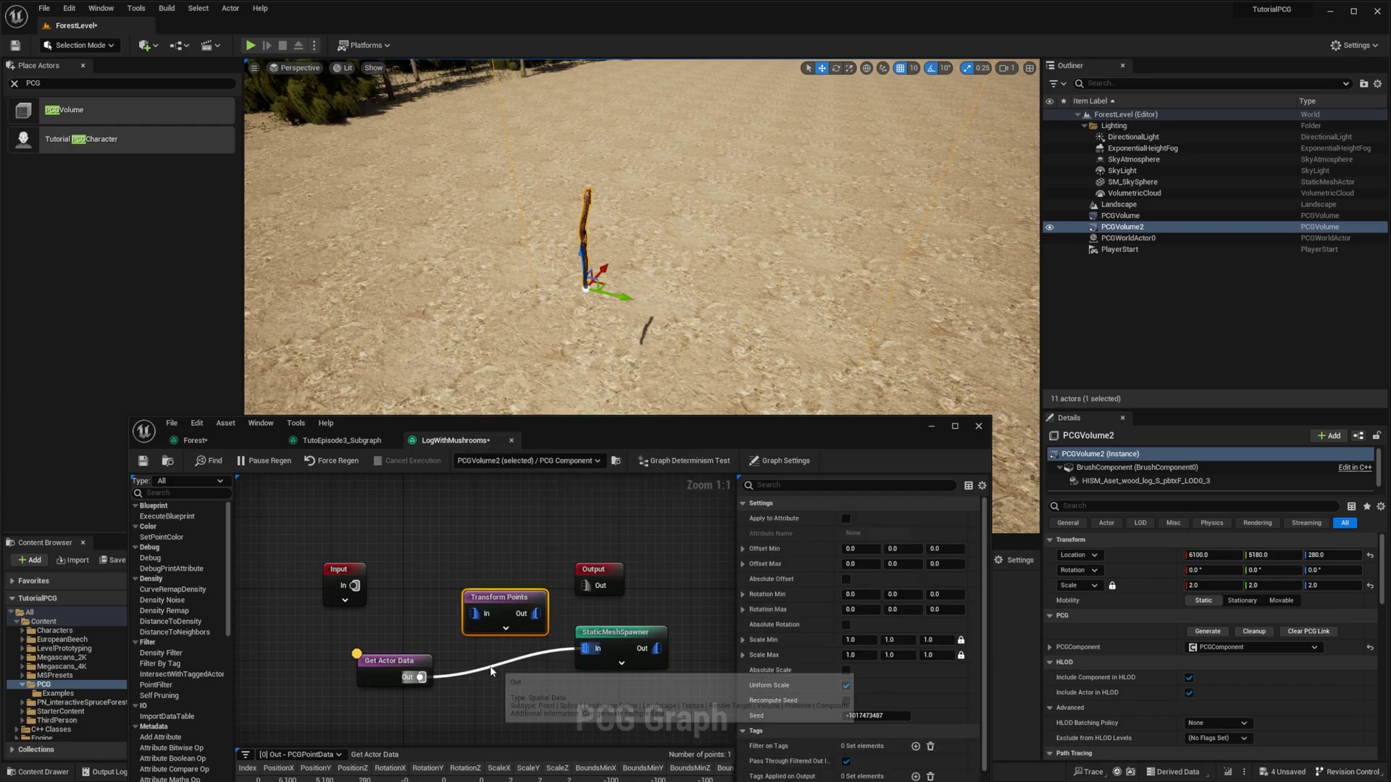
pyautogui.keyDown('ctrl'); pyautogui.moveTo(421, 677); pyautogui.dragTo(491, 616); pyautogui.keyUp('ctrl')
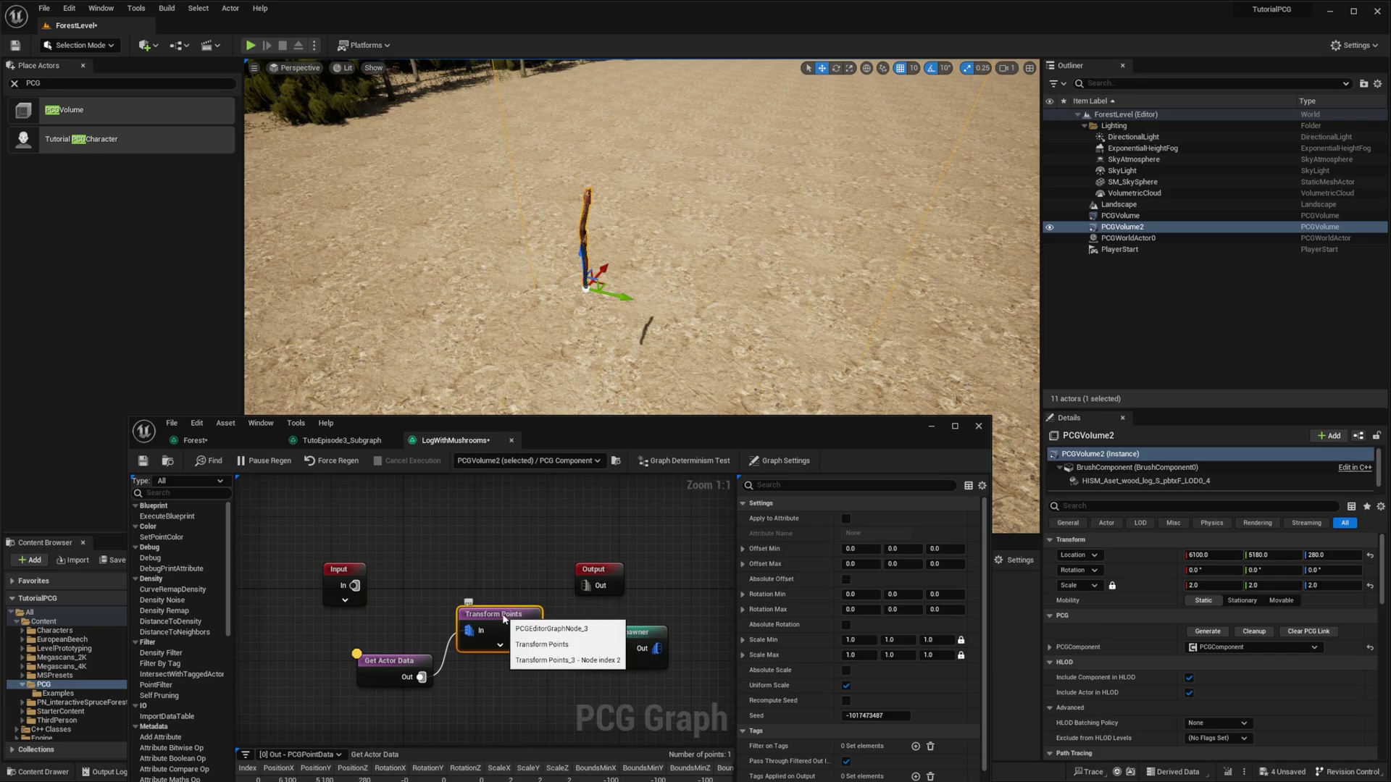
# - Set the X value of both Rotation Min and Rotation Max to 85 on the Transform Points node
pyautogui.click(862, 595)
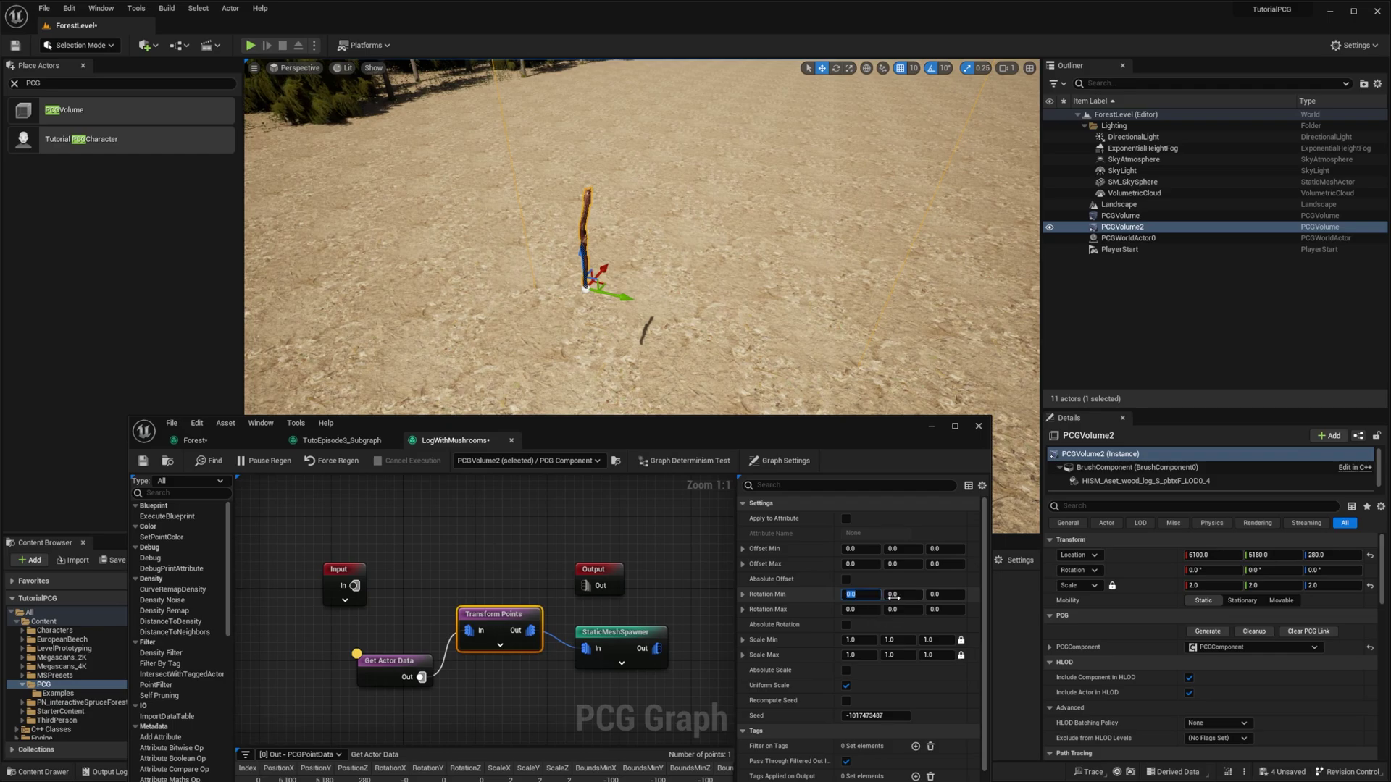
pyautogui.write('85')
pyautogui.press('Return')
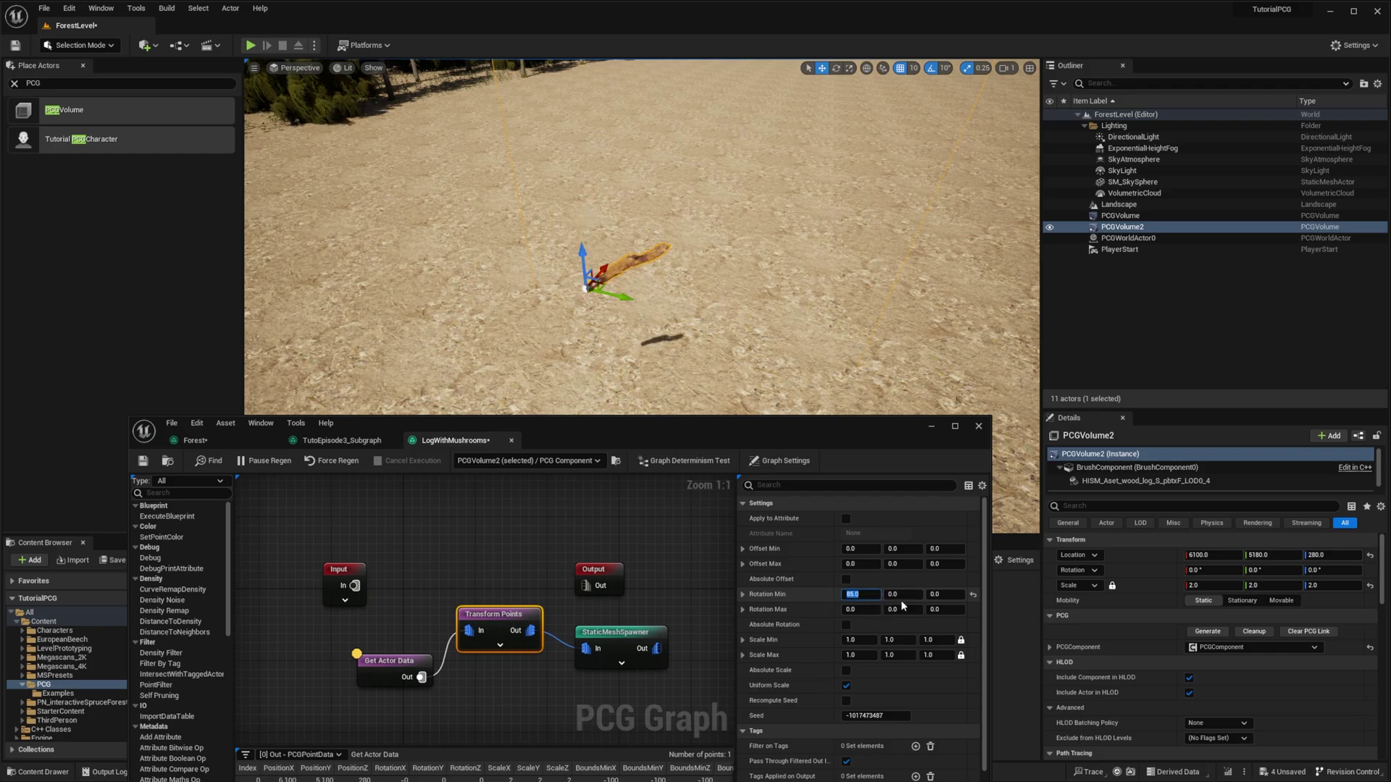
pyautogui.click(862, 609)
pyautogui.write('85')
pyautogui.press('Return')
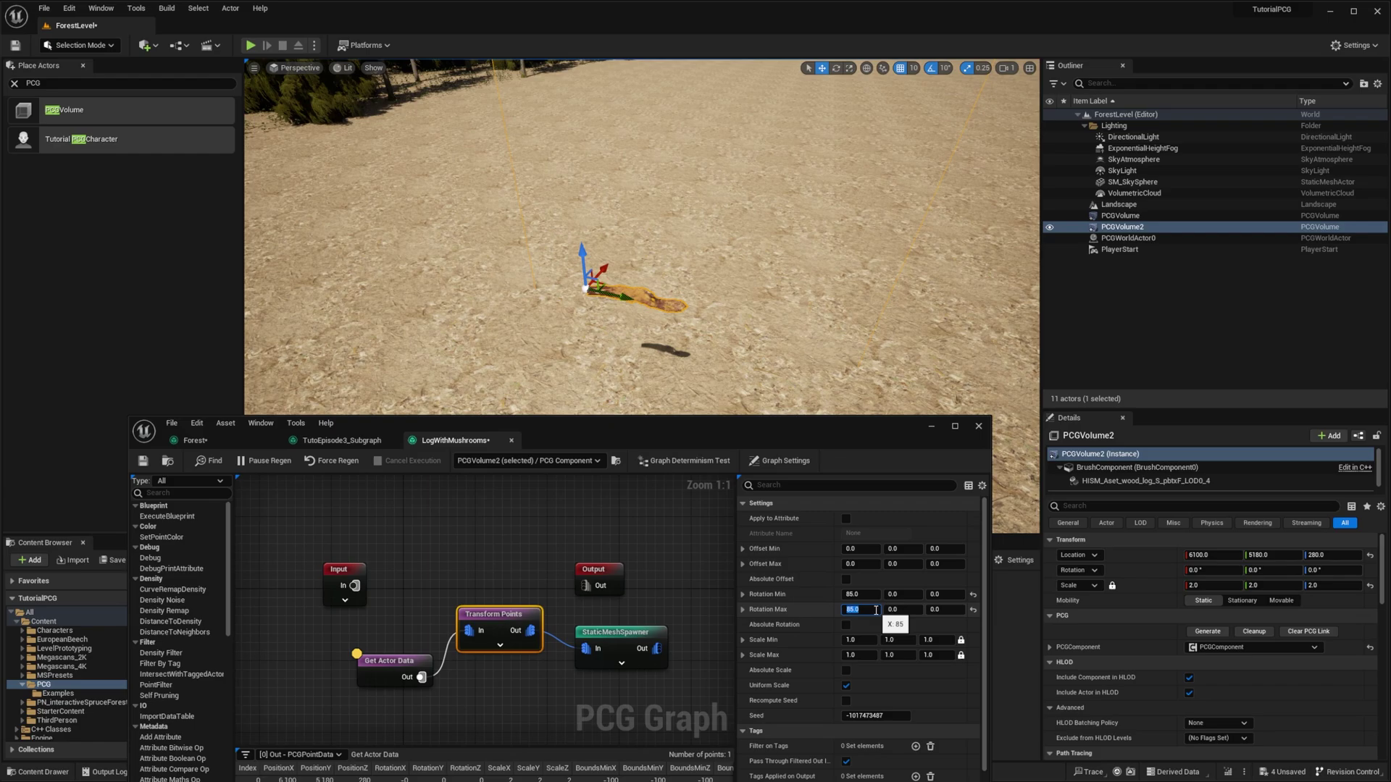
# - Set the Transform Points node's Rotation Max Z value to 360 and enable Absolute Rotation
pyautogui.click(945, 609)
pyautogui.write('3')
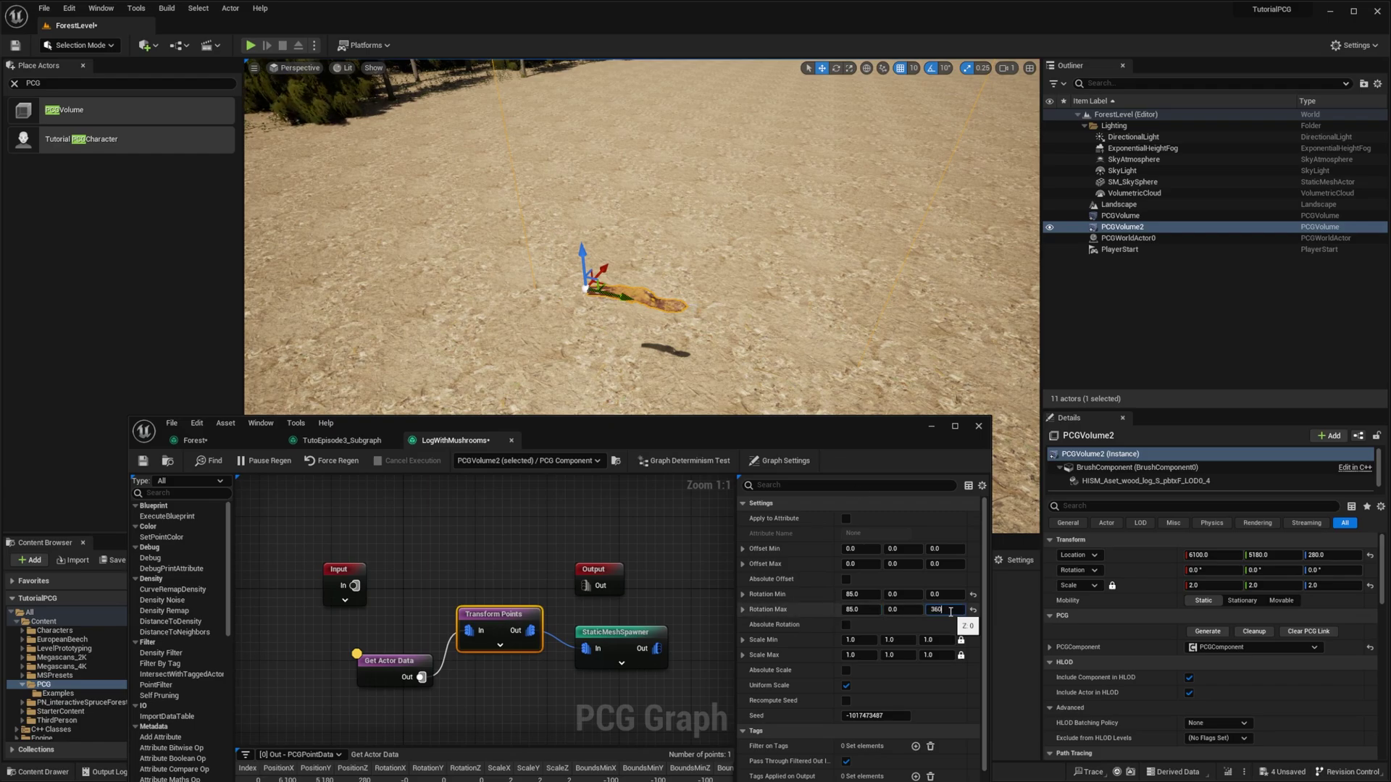
pyautogui.write('60')
pyautogui.press('Return')
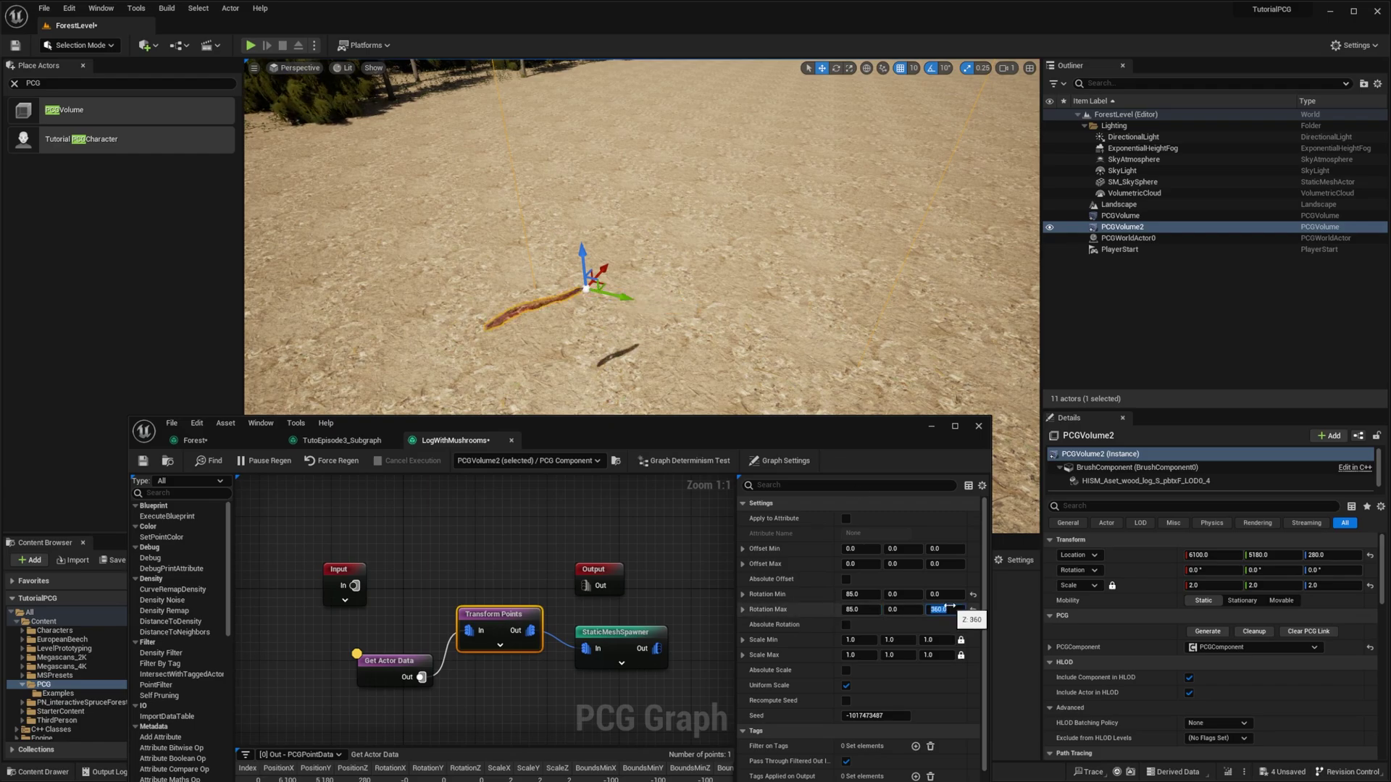
pyautogui.click(845, 627)
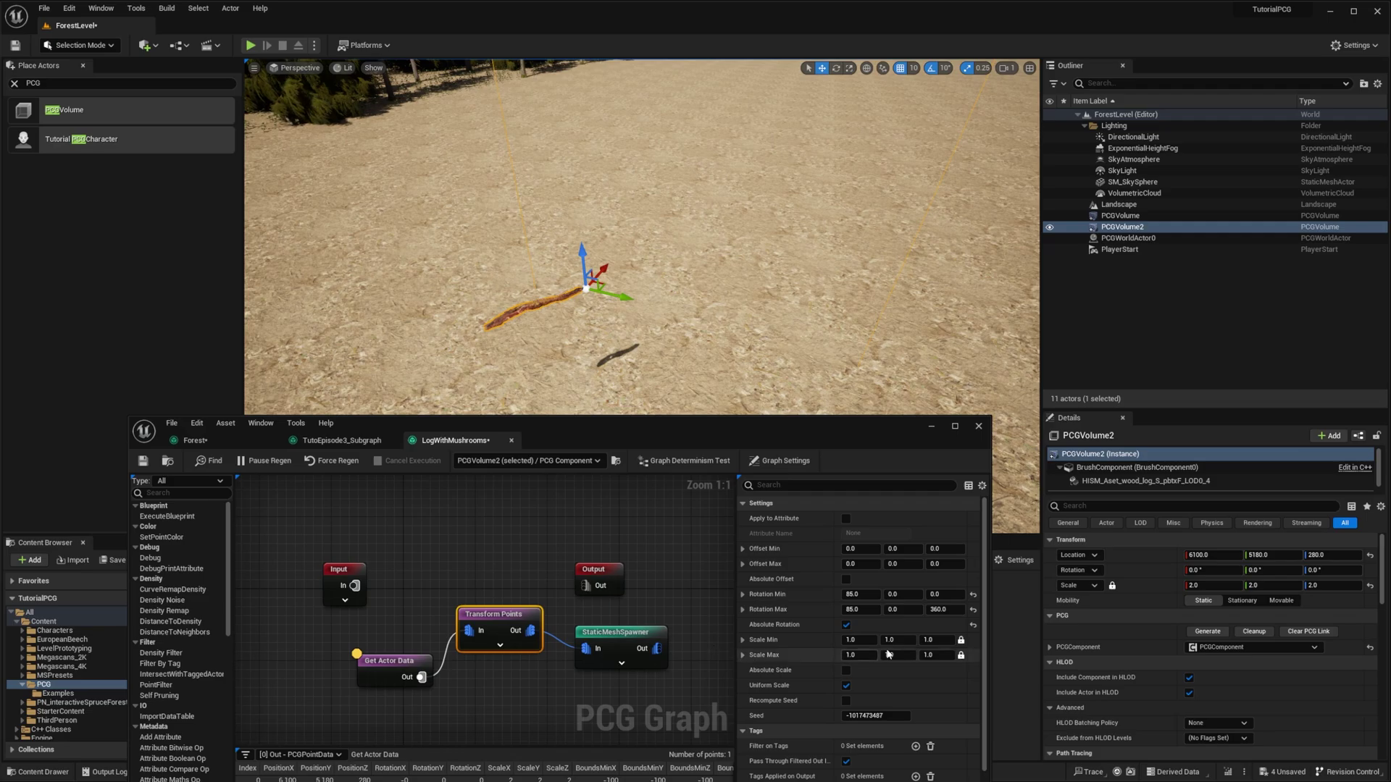
# - Enable Absolute Scale on the Transform Points node and set its Scale Min and Scale Max to 15
pyautogui.click(846, 671)
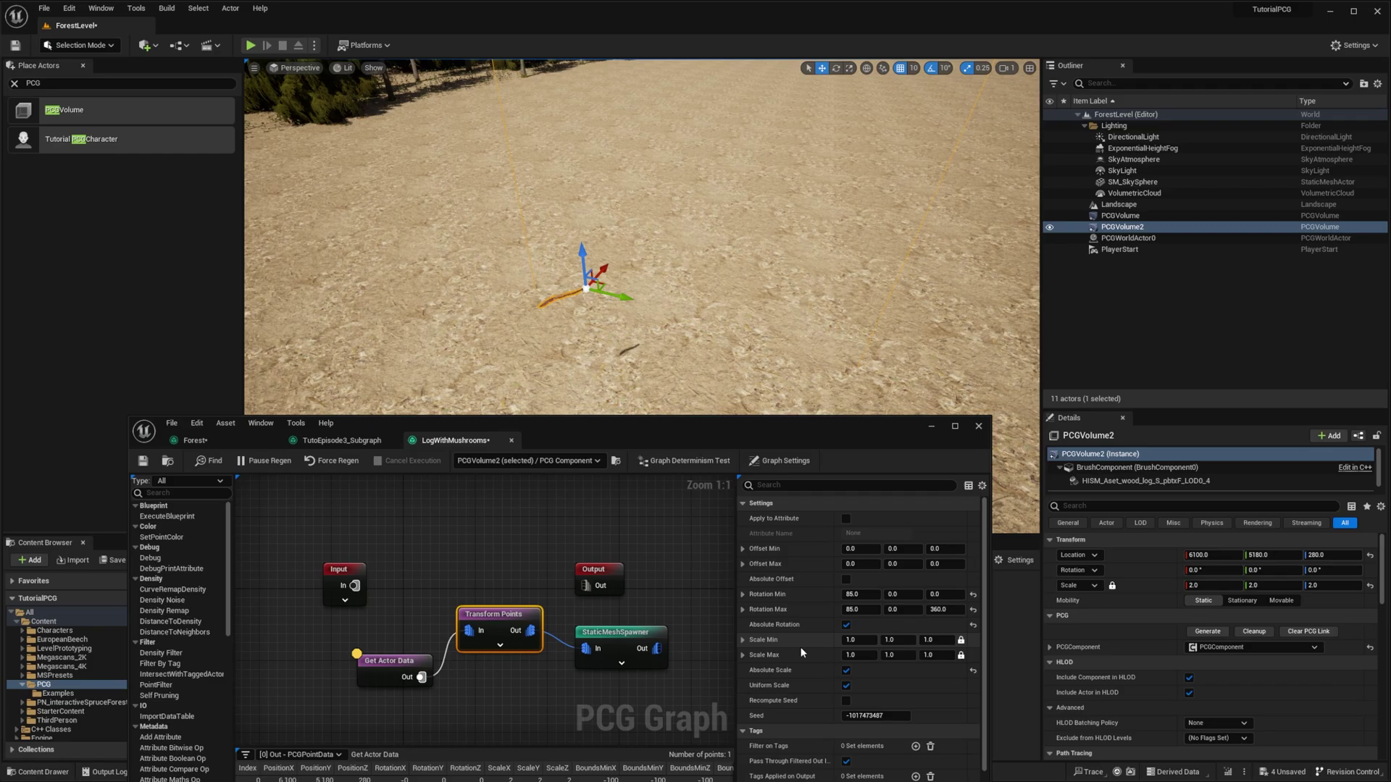
pyautogui.click(858, 639)
pyautogui.write('15')
pyautogui.press('Return')
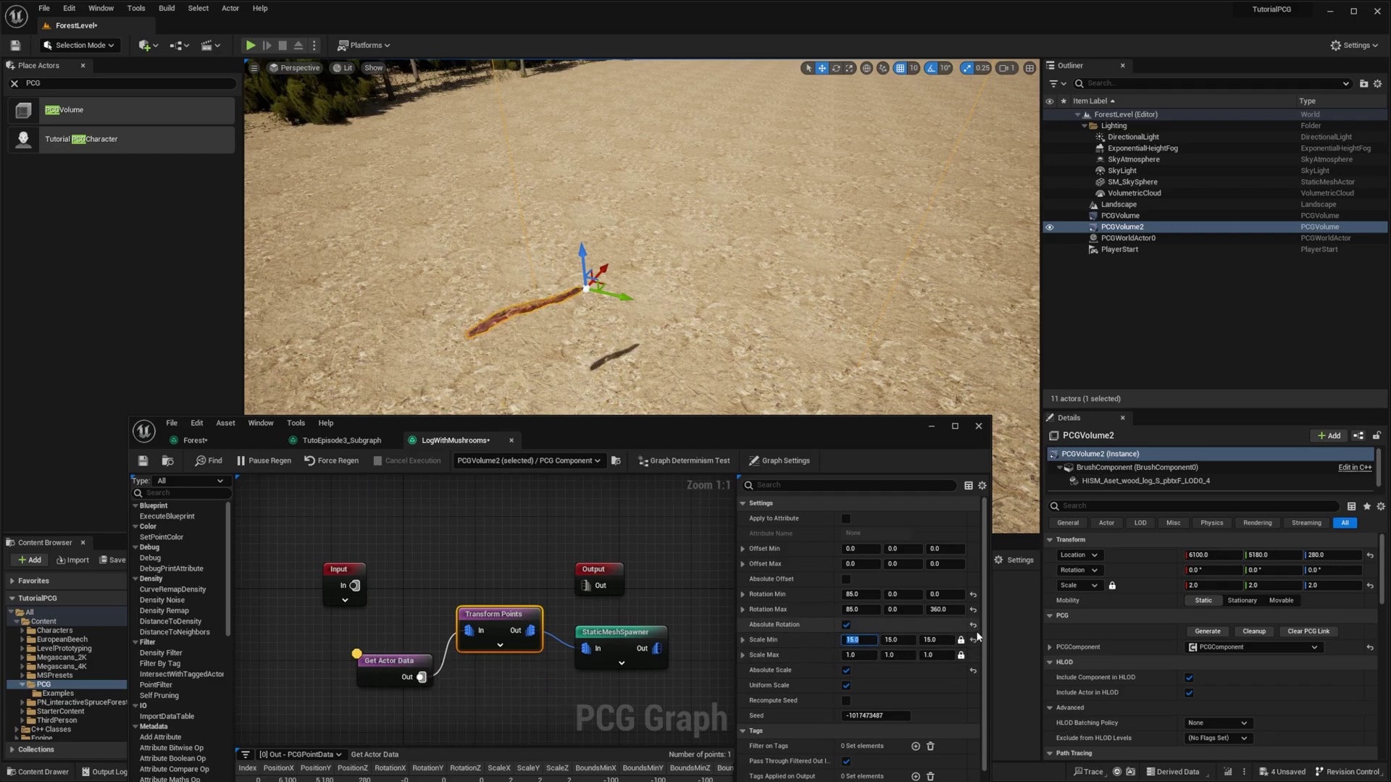
pyautogui.click(859, 655)
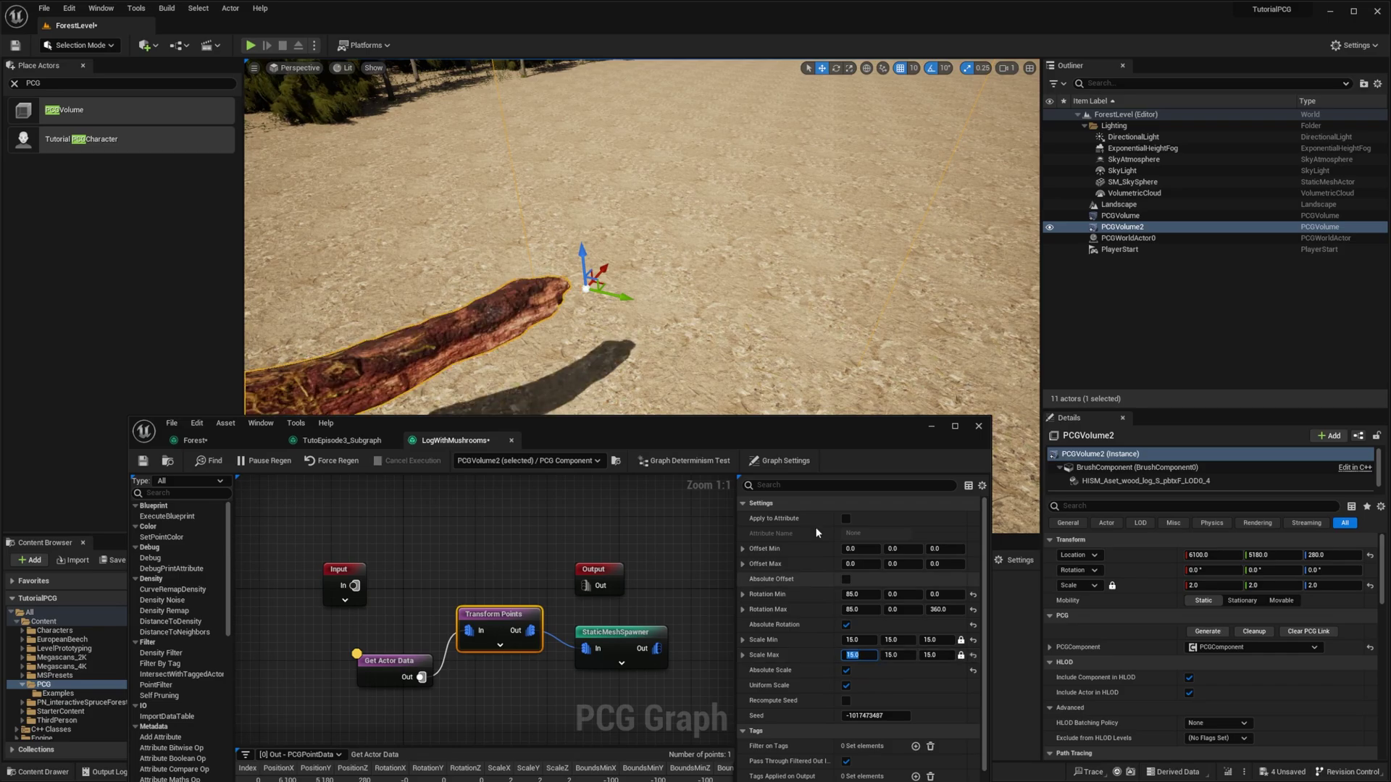
# - Turn on the debug display for the Transform Points node and view the whole log from the side
pyautogui.moveTo(683, 287); pyautogui.dragTo(601, 232, button='right')
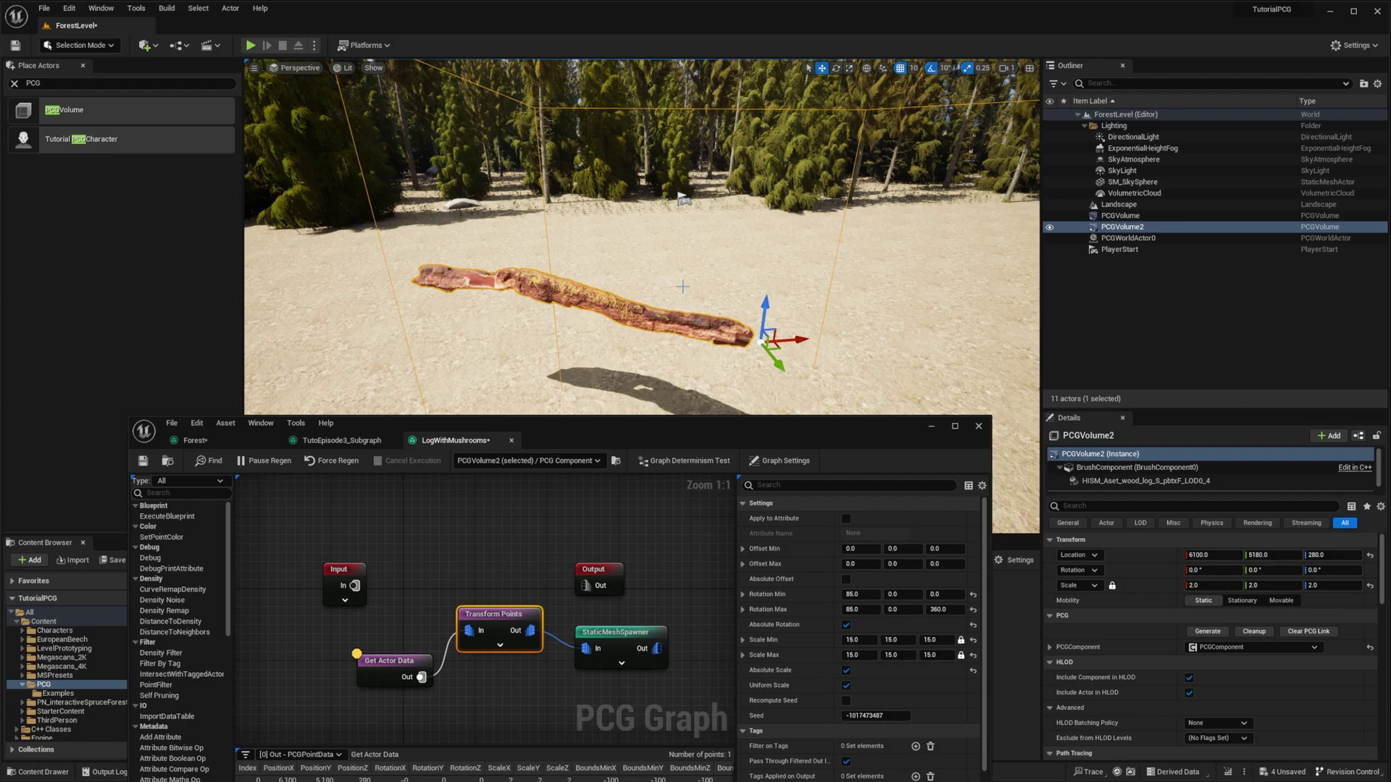
pyautogui.press('d')
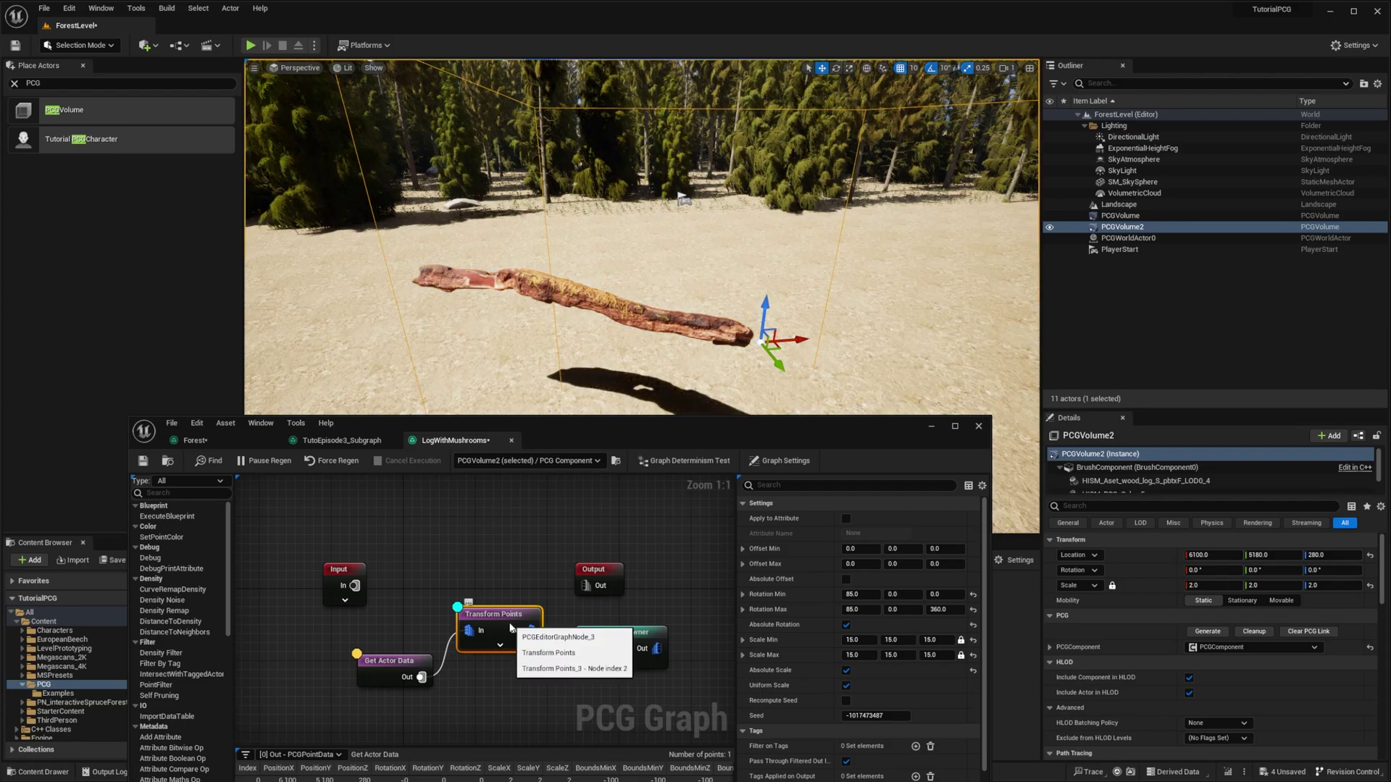
pyautogui.moveTo(533, 389)
pyautogui.mouseDown(button='right')
pyautogui.moveTo(539, 366)
pyautogui.moveTo(500, 370)
pyautogui.moveTo(520, 388)
pyautogui.mouseUp(button='right')
pyautogui.press('s')
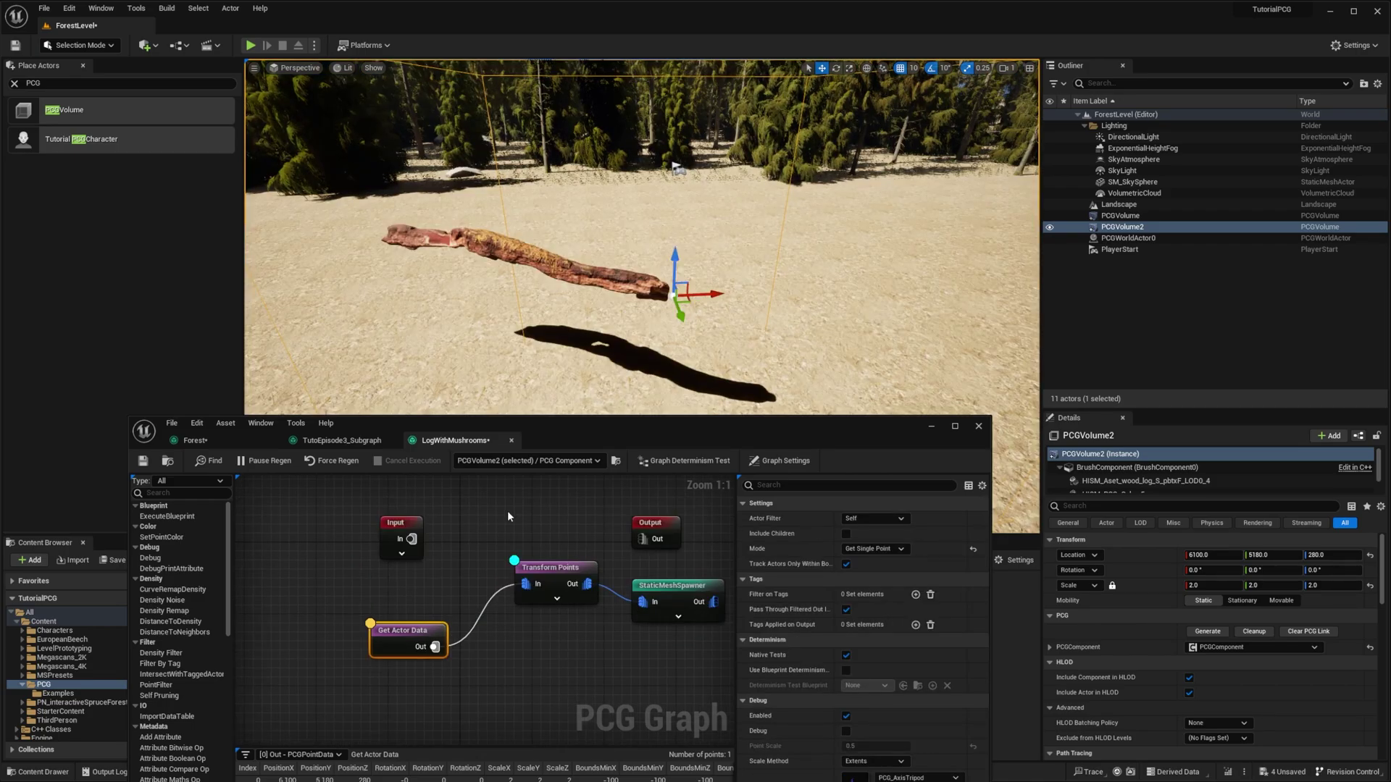
# - Insert a Bounds Modifier node between Get Actor Data and Transform Points and set its mode to Set
pyautogui.rightClick(507, 512)
pyautogui.write('bounds')
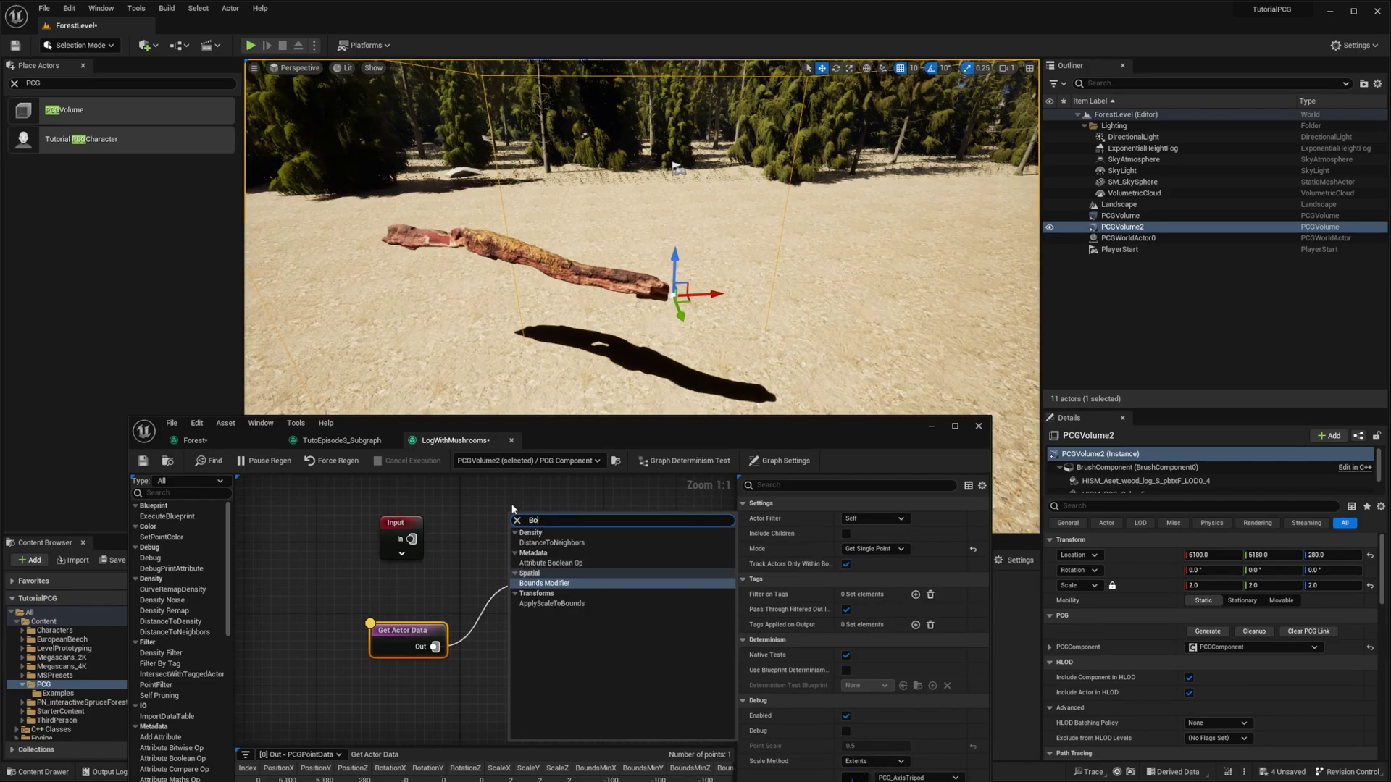
pyautogui.press('Return')
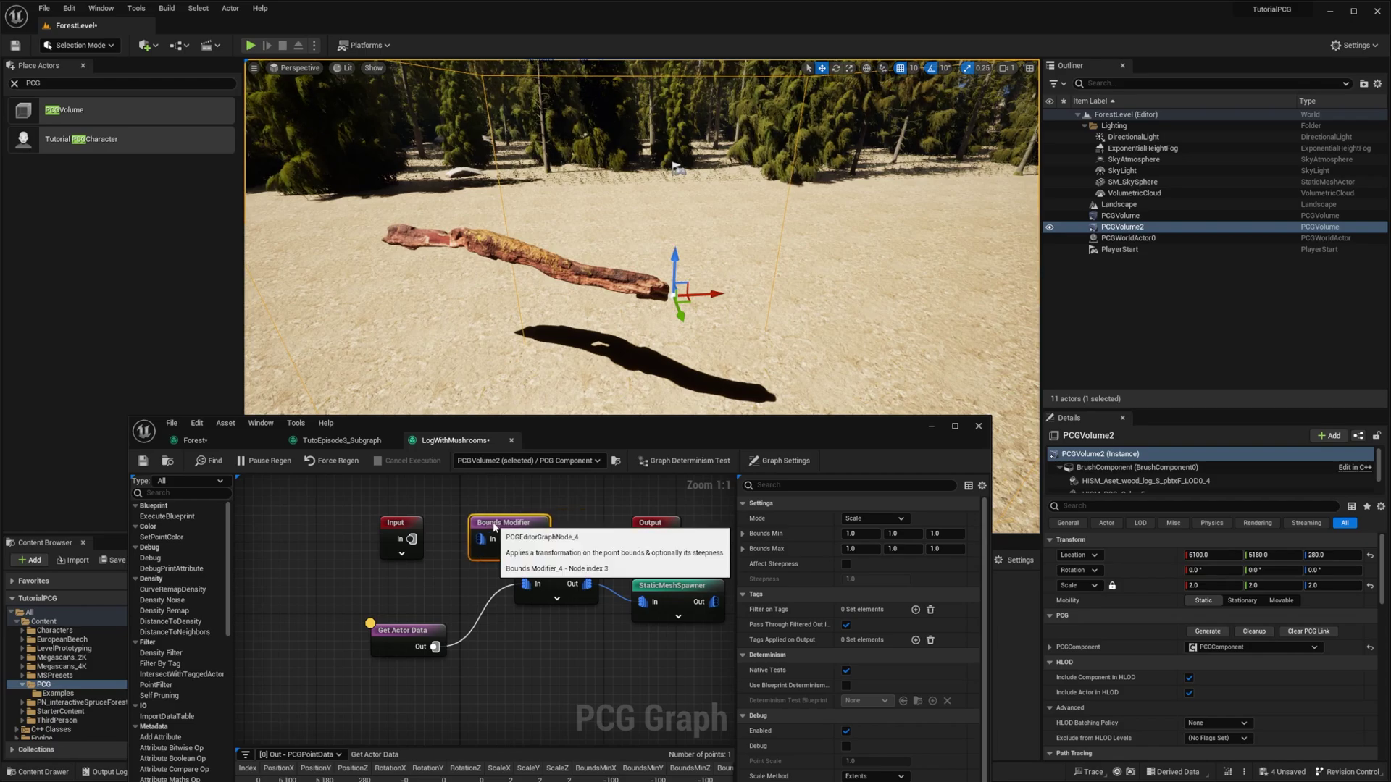
pyautogui.moveTo(521, 523); pyautogui.dragTo(445, 553)
pyautogui.click(467, 634)
pyautogui.moveTo(434, 647); pyautogui.dragTo(524, 584)
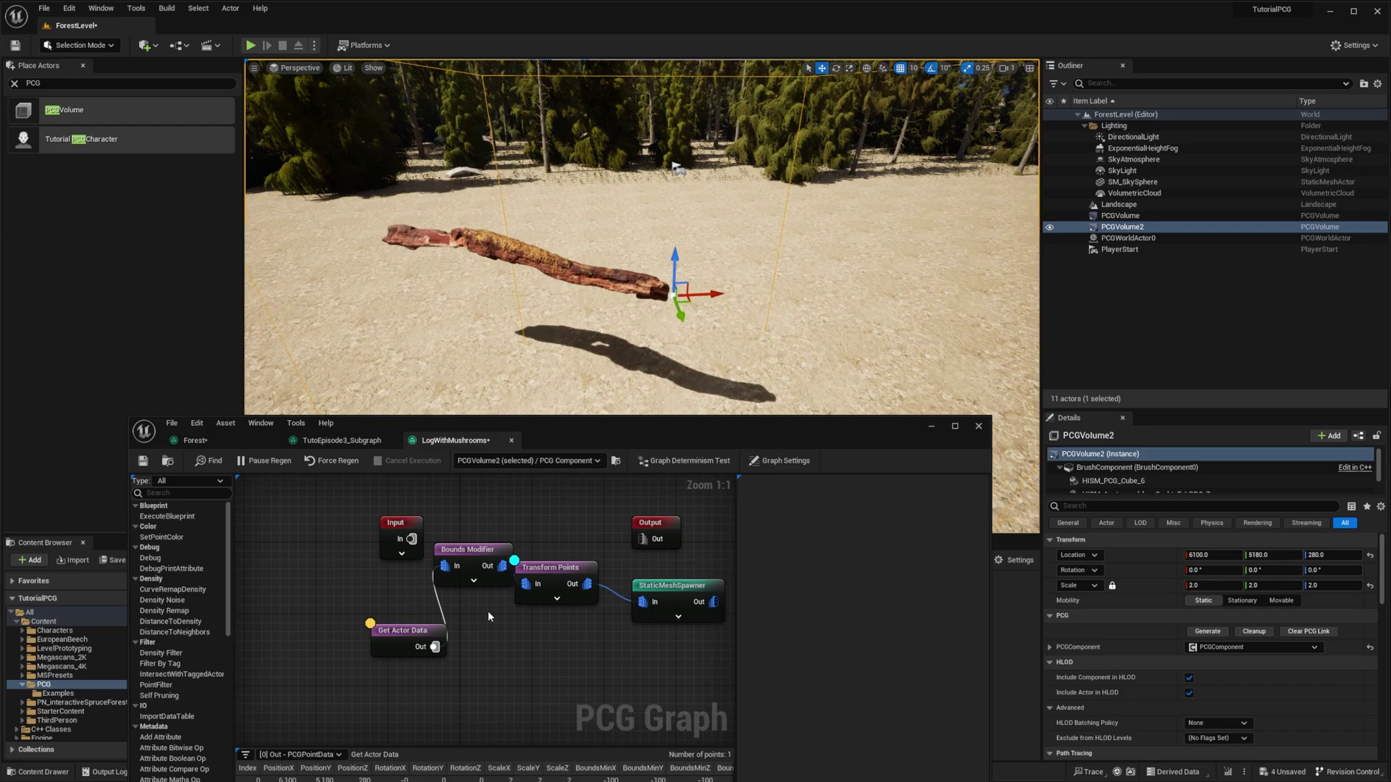
pyautogui.moveTo(371, 645); pyautogui.dragTo(300, 654)
pyautogui.moveTo(478, 555); pyautogui.dragTo(449, 582)
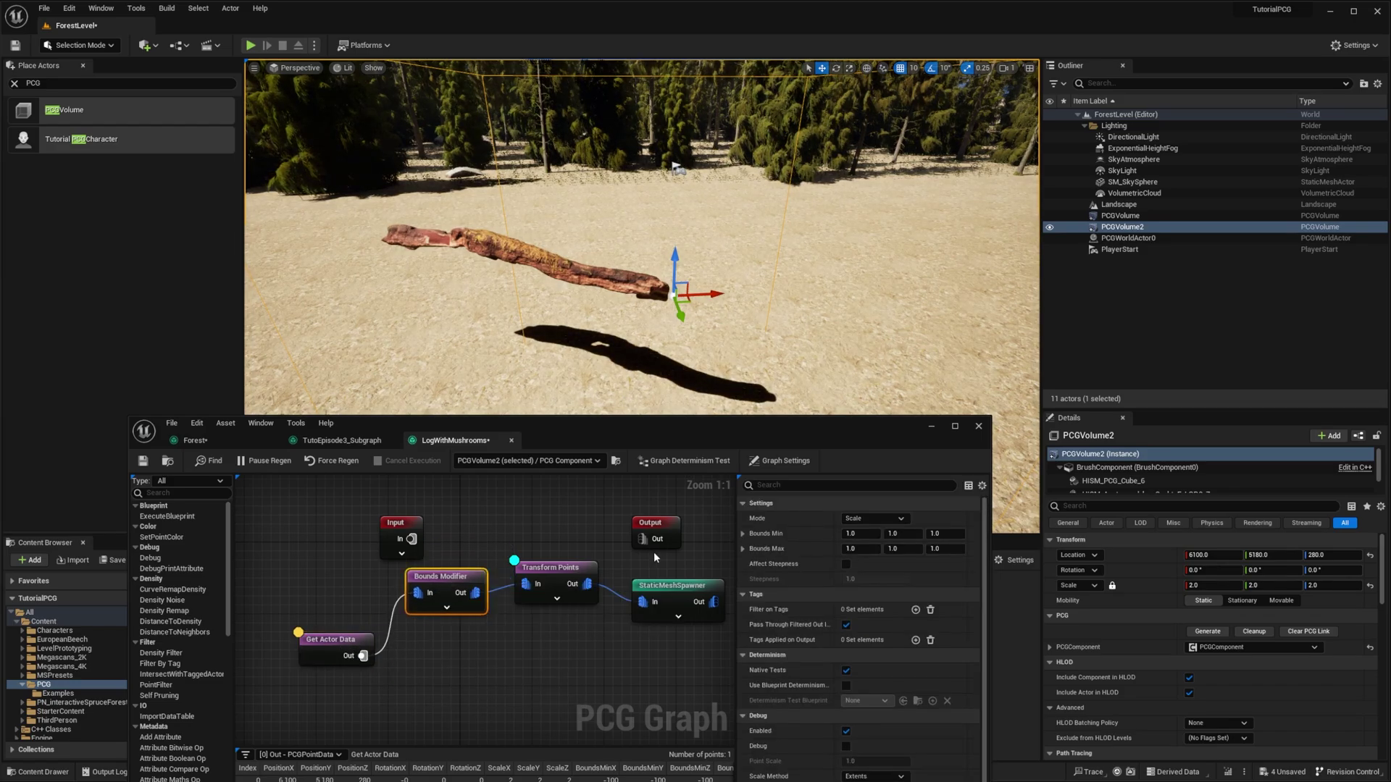
pyautogui.click(898, 520)
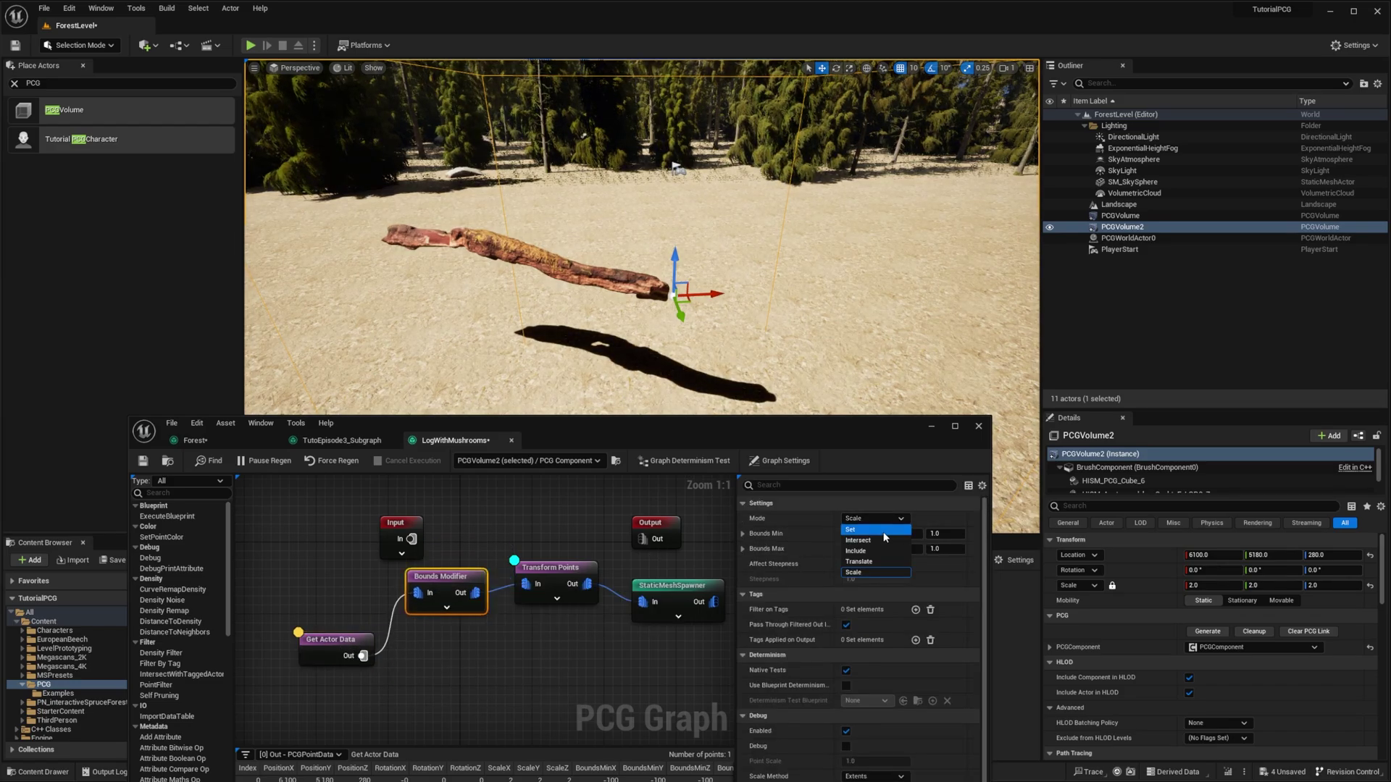
pyautogui.click(882, 531)
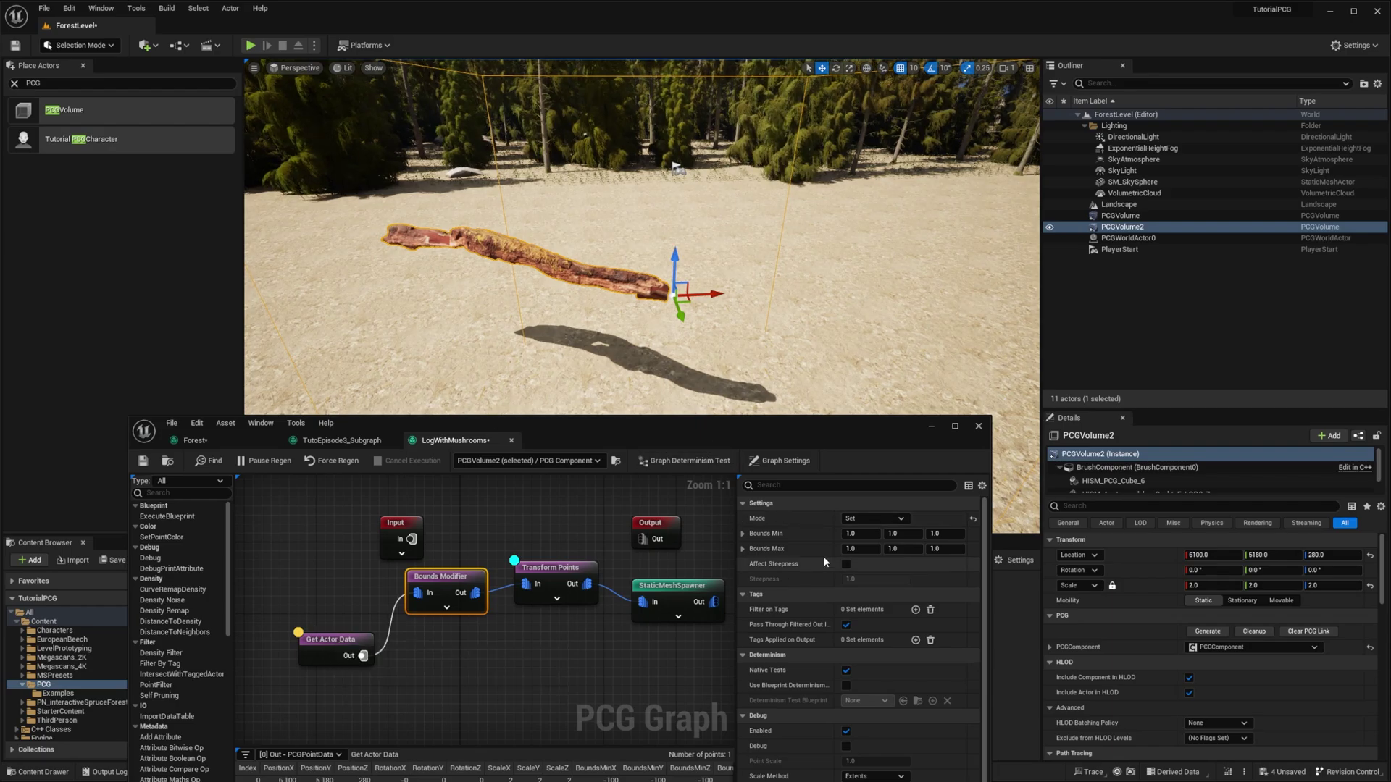
# - Set the Bounds Modifier node's Bounds Min to -4, -4, 0
pyautogui.click(863, 534)
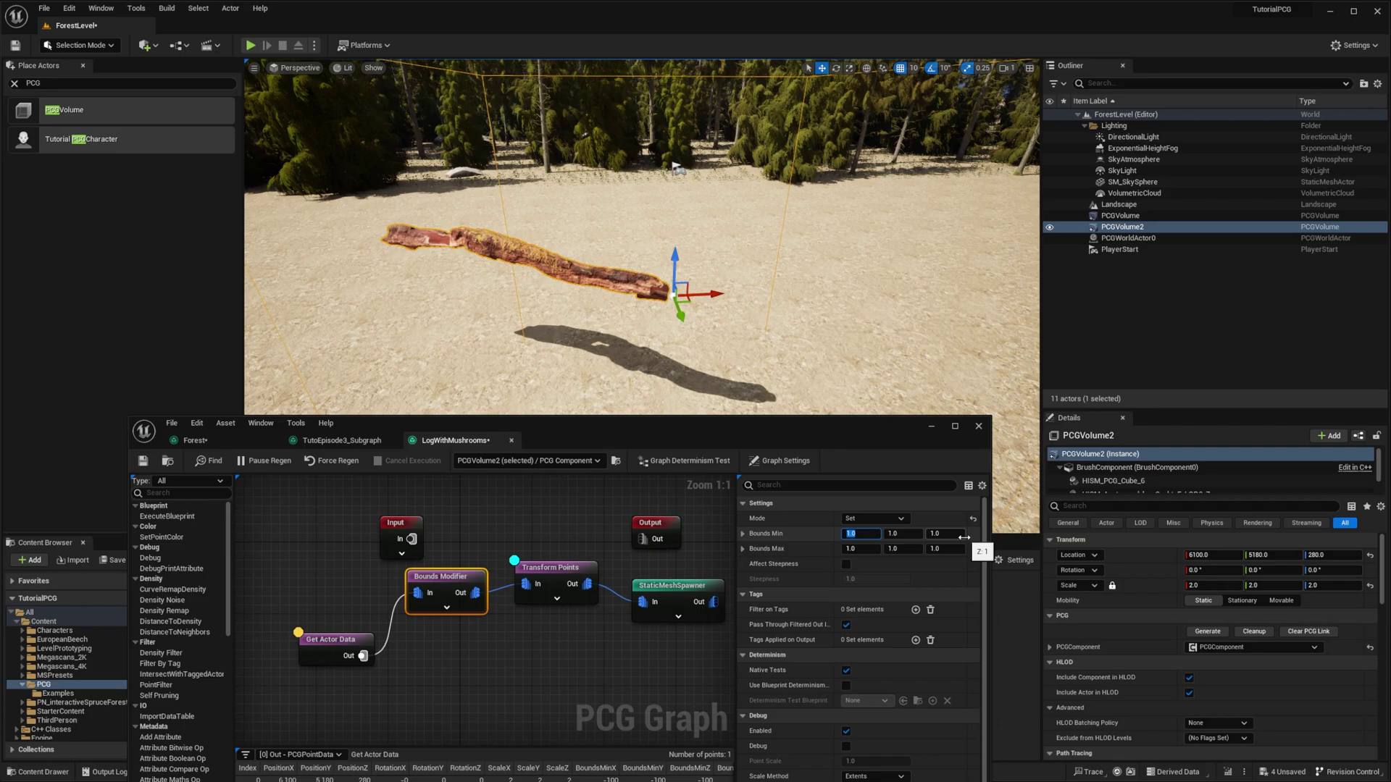
pyautogui.write('-4')
pyautogui.press('Tab')
pyautogui.write('-4')
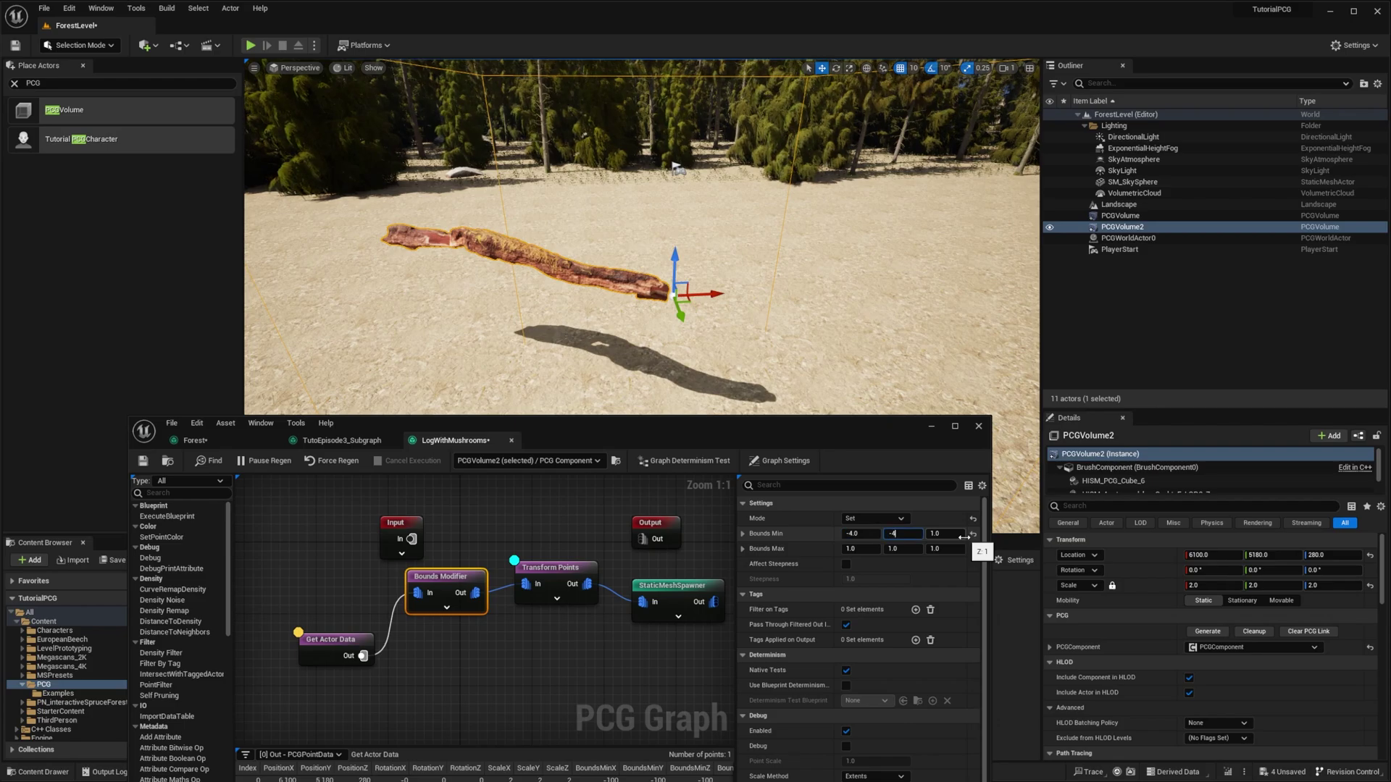
pyautogui.press('Tab')
pyautogui.write('0')
pyautogui.press('Tab')
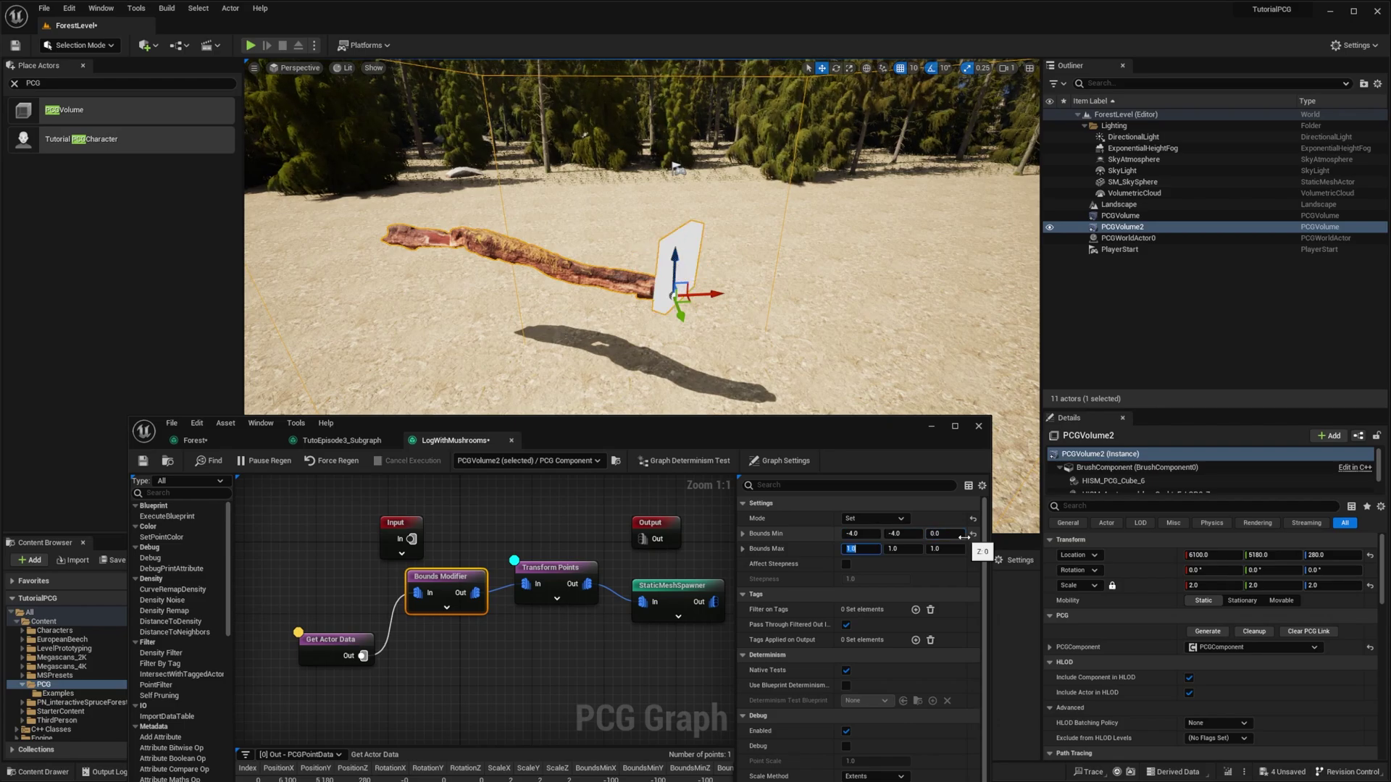
# - Set the Bounds Modifier node's Bounds Max to 4, 4, 30
pyautogui.write('4')
pyautogui.press('Tab')
pyautogui.write('4')
pyautogui.press('Tab')
pyautogui.write('30')
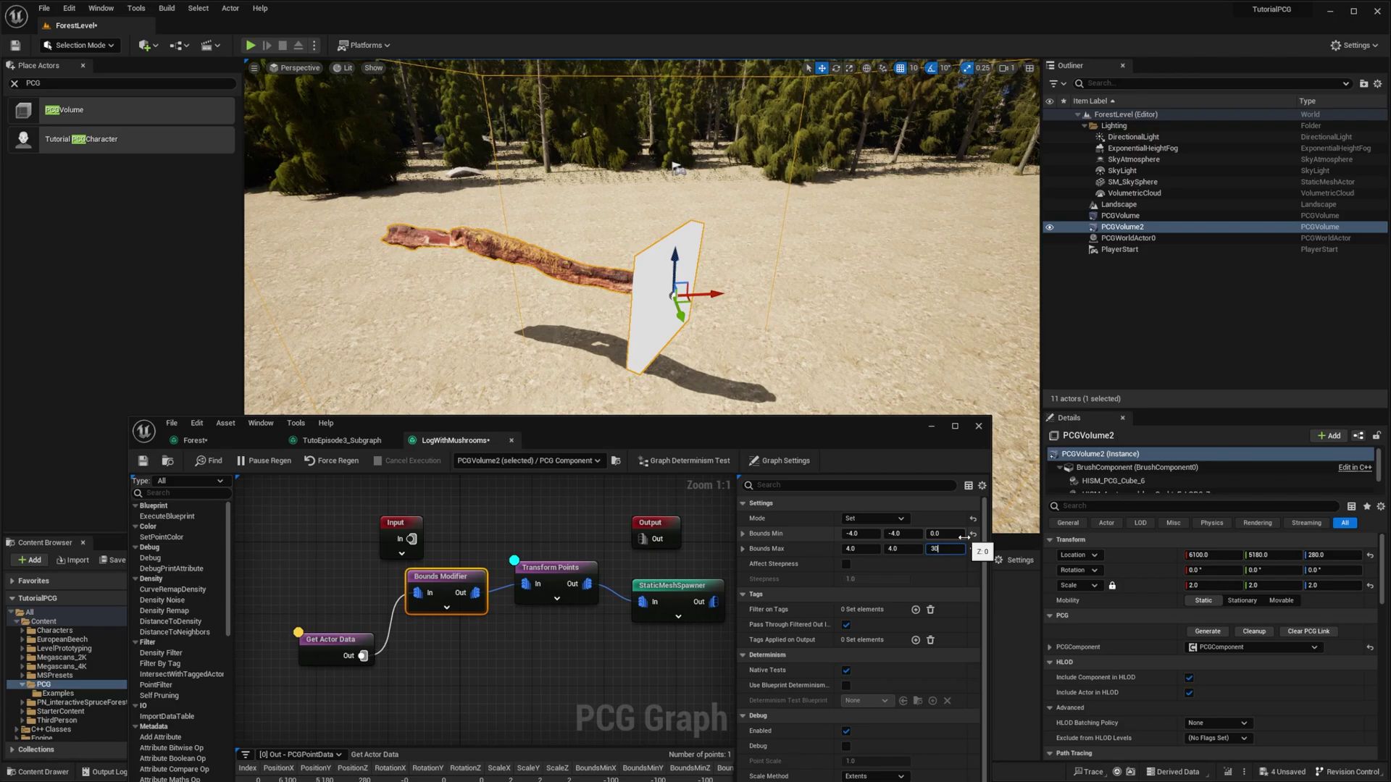
pyautogui.press('Return')
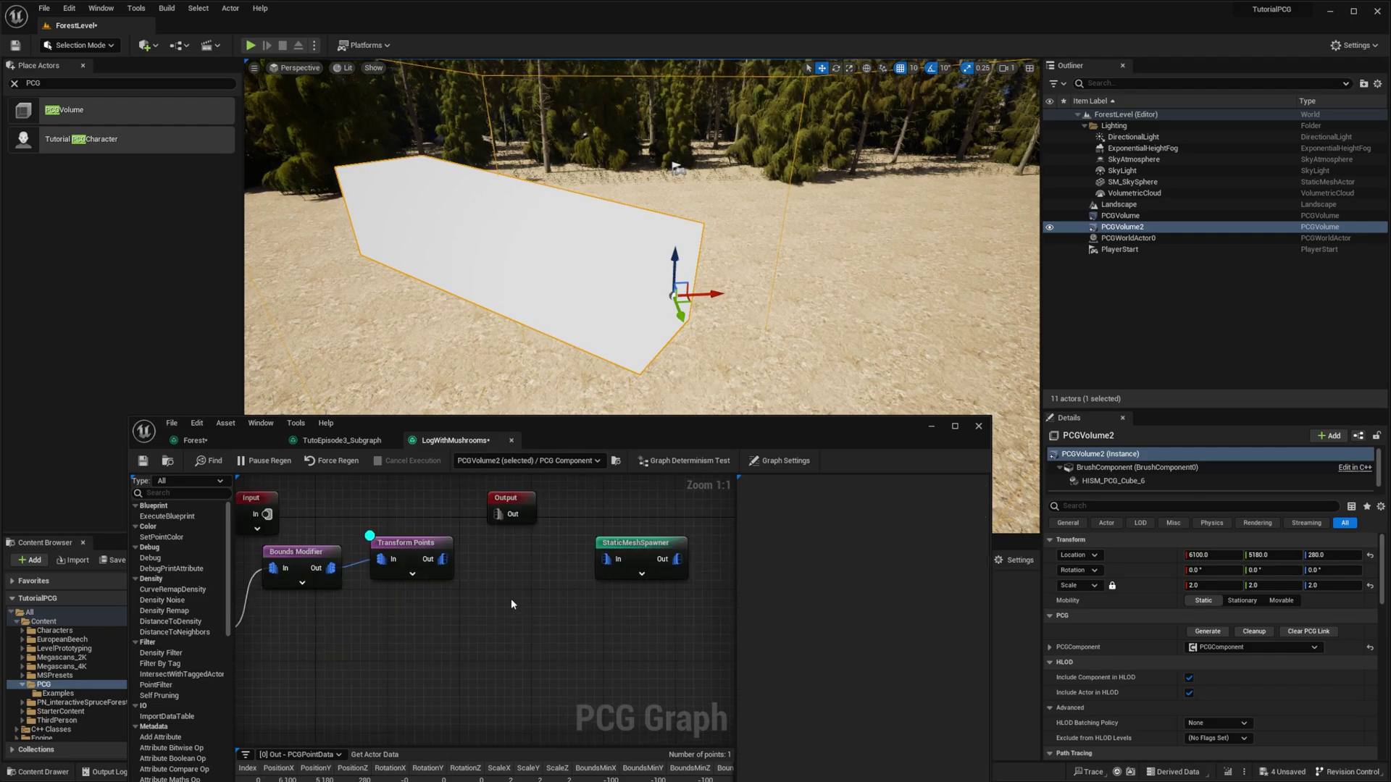
# - Add a Self Pruning node and wire it between Transform Points and the StaticMeshSpawner
pyautogui.rightClick(510, 598)
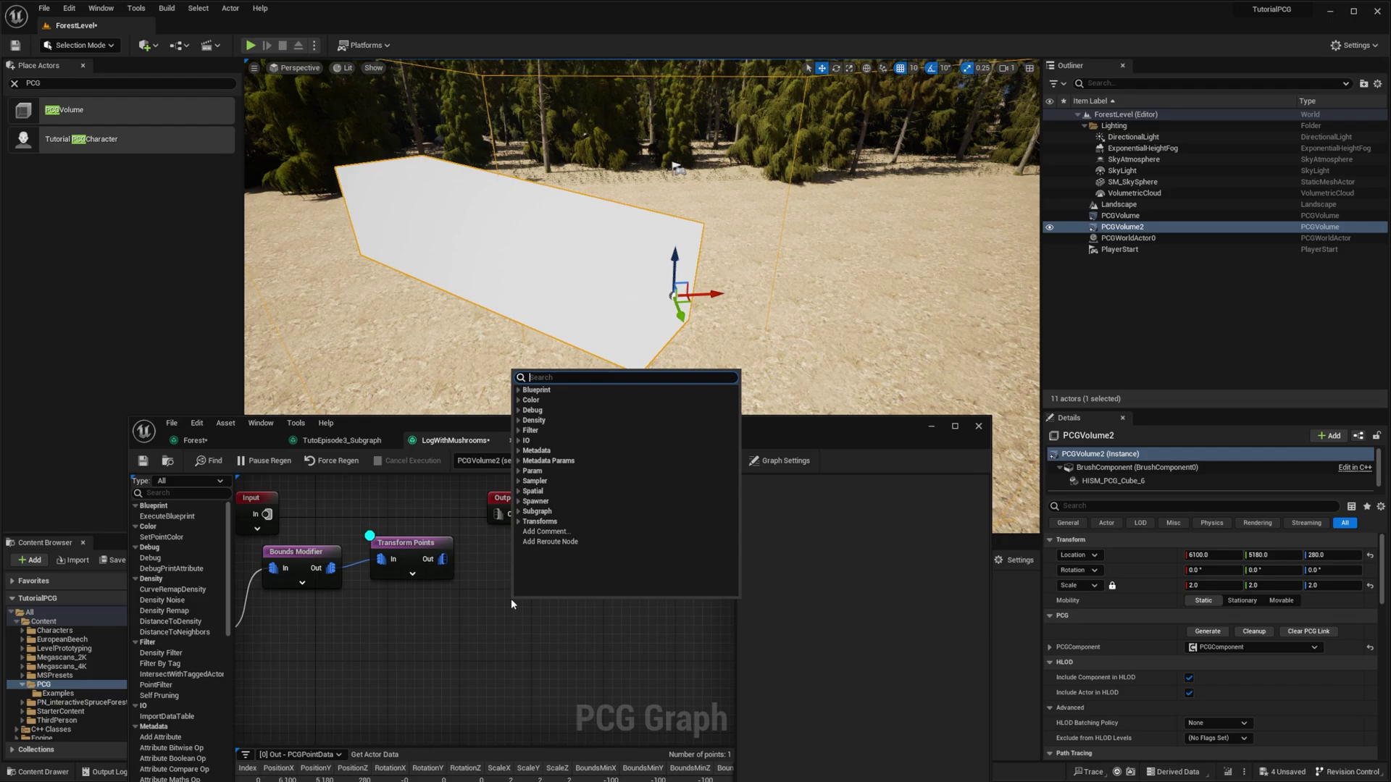
pyautogui.write('self')
pyautogui.press('Return')
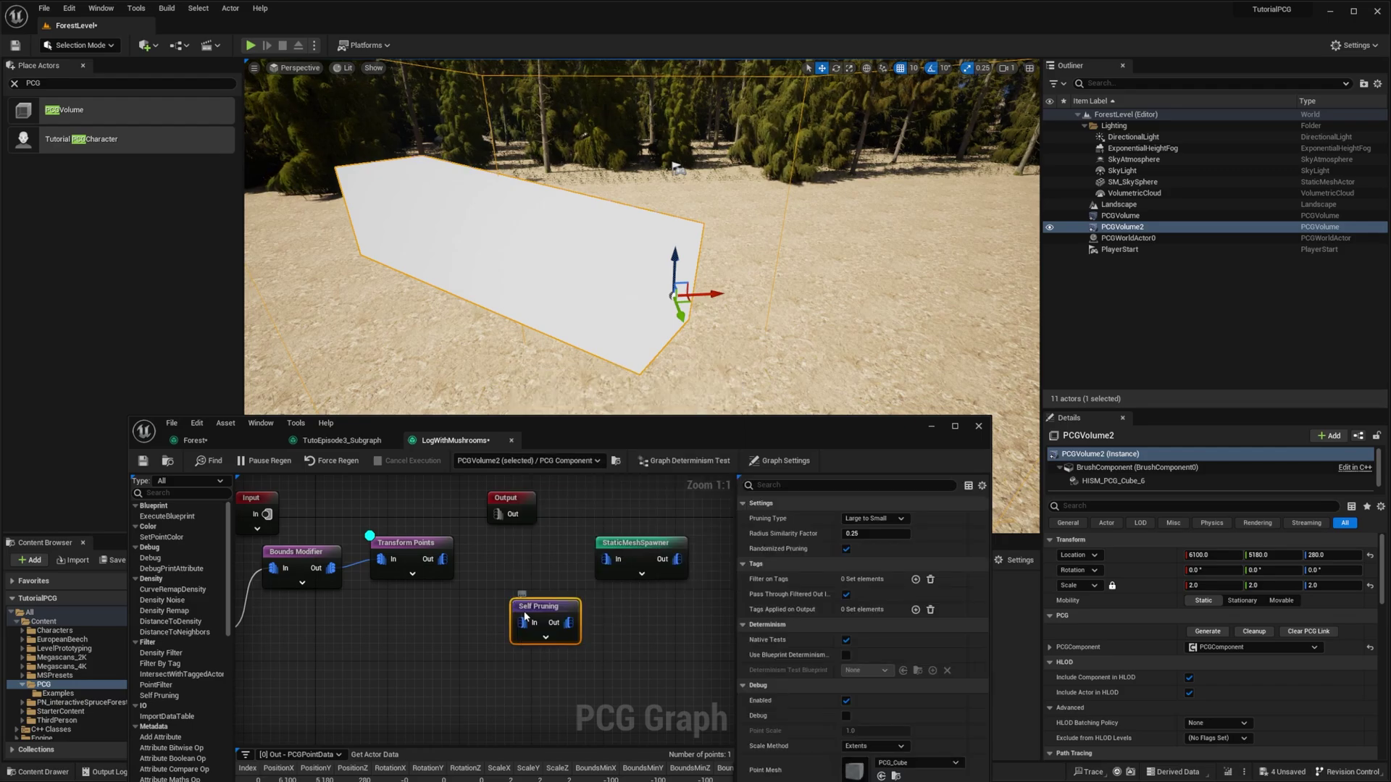
pyautogui.moveTo(518, 606); pyautogui.dragTo(606, 559)
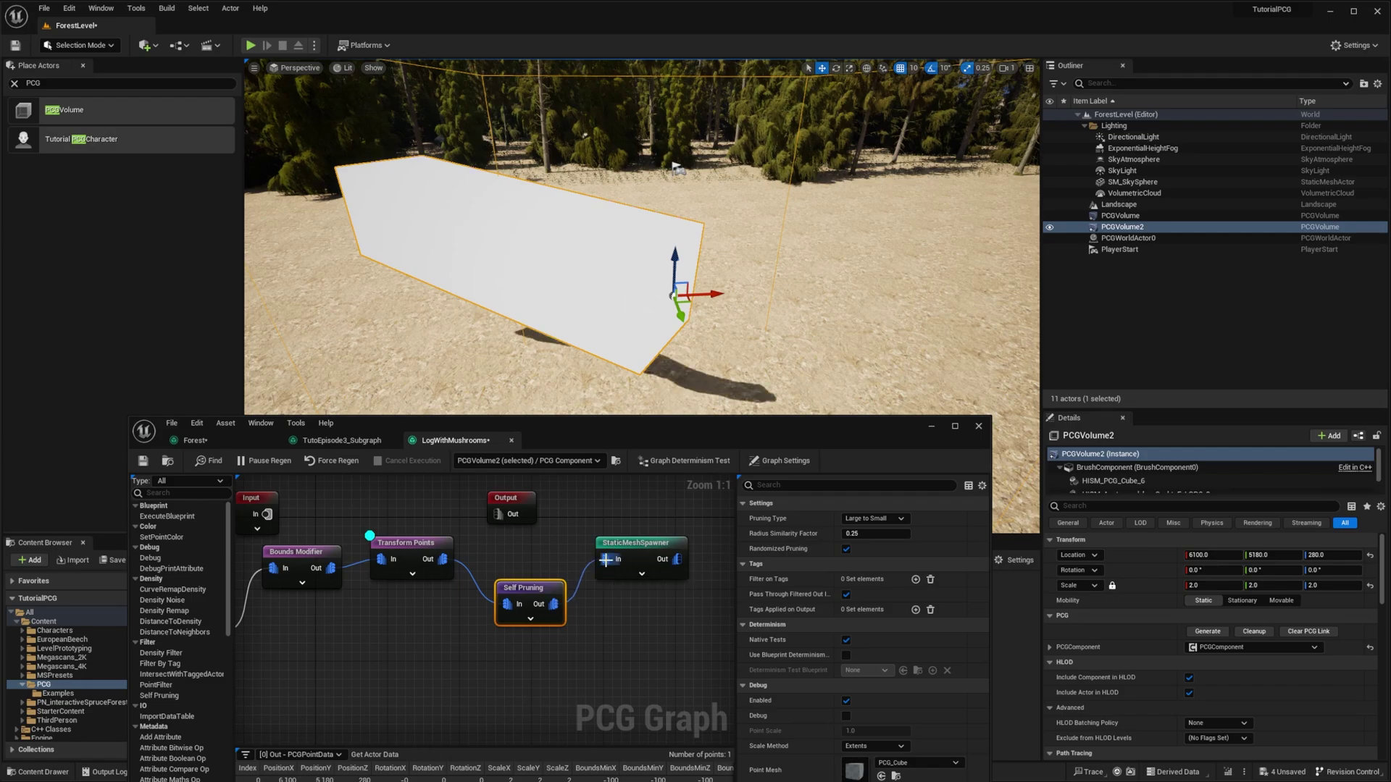
# - Turn off the Transform Points debug display and group the bounds, transform and pruning nodes in a comment titled "Set Bounds/Transform + SelfPruning"
pyautogui.click(416, 549)
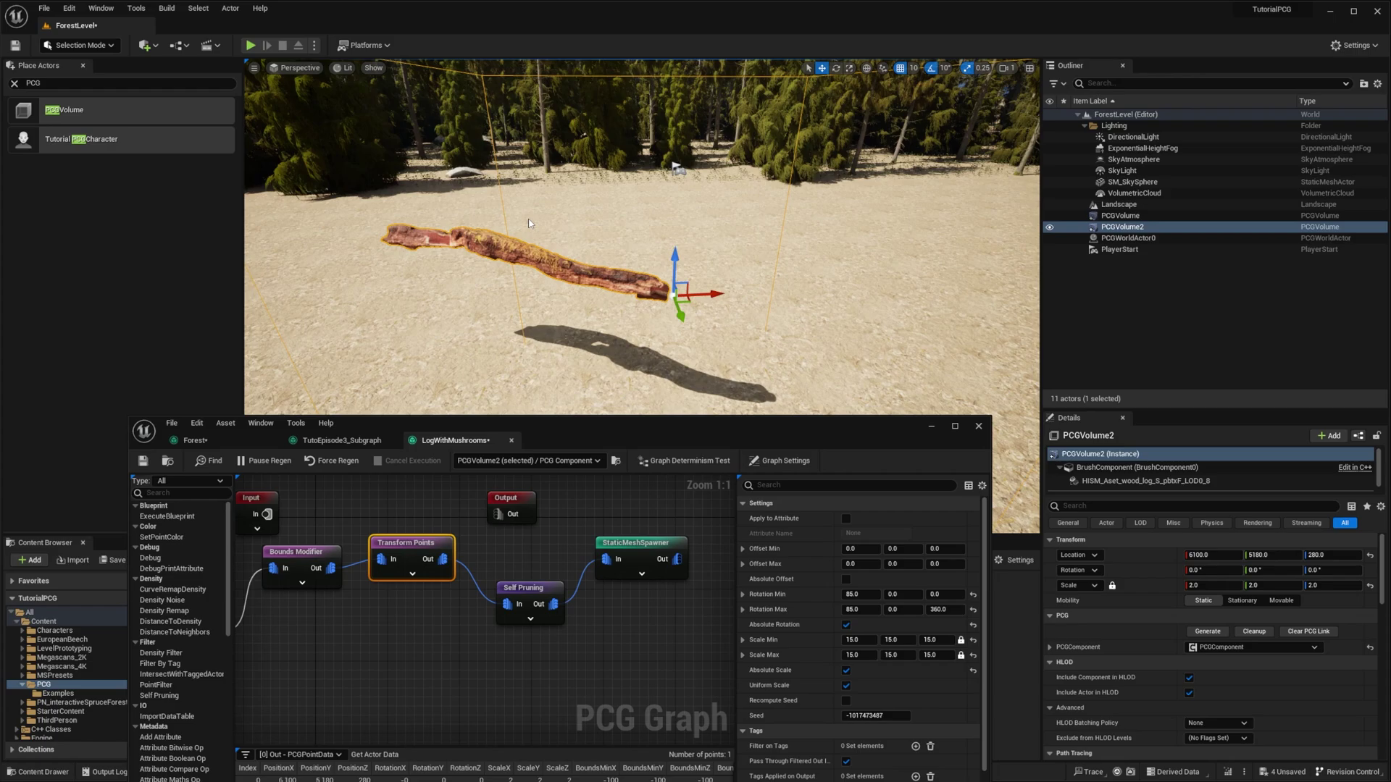
pyautogui.moveTo(414, 674); pyautogui.dragTo(520, 670, button='right')
pyautogui.scroll(-2, 499, 673)
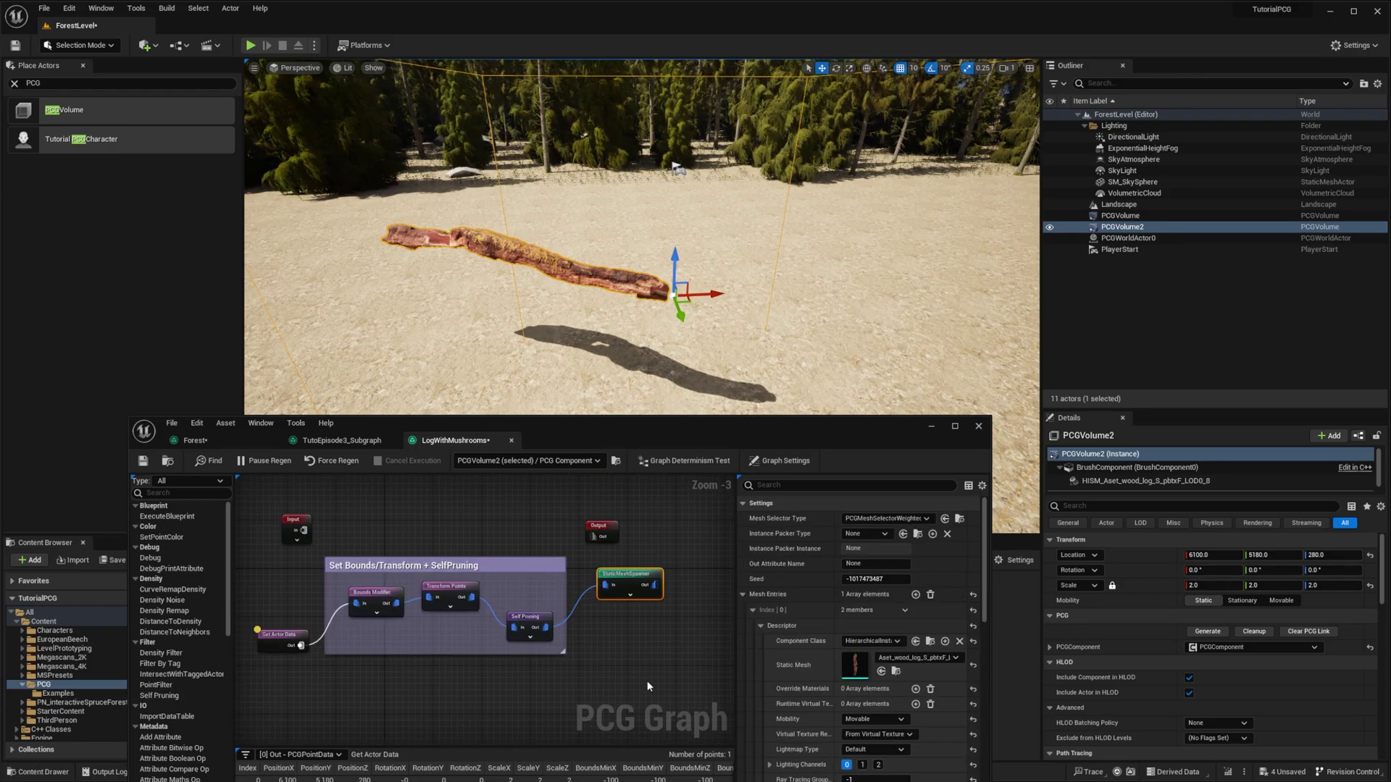
# - Add a Mesh Sampler node in the free area beyond the StaticMeshSpawner and place it above the spawner
pyautogui.moveTo(602, 697); pyautogui.dragTo(484, 677, button='right')
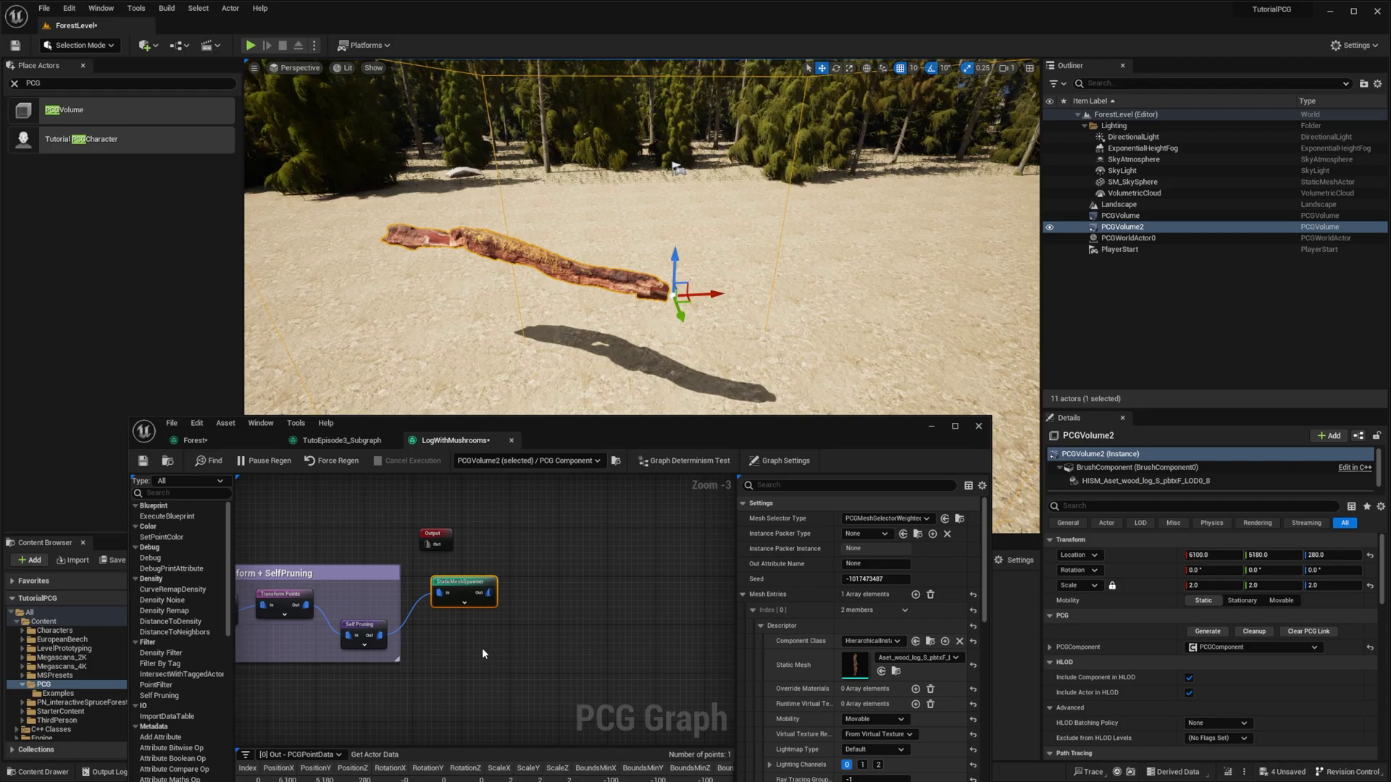
pyautogui.rightClick(565, 622)
pyautogui.write('Mesh')
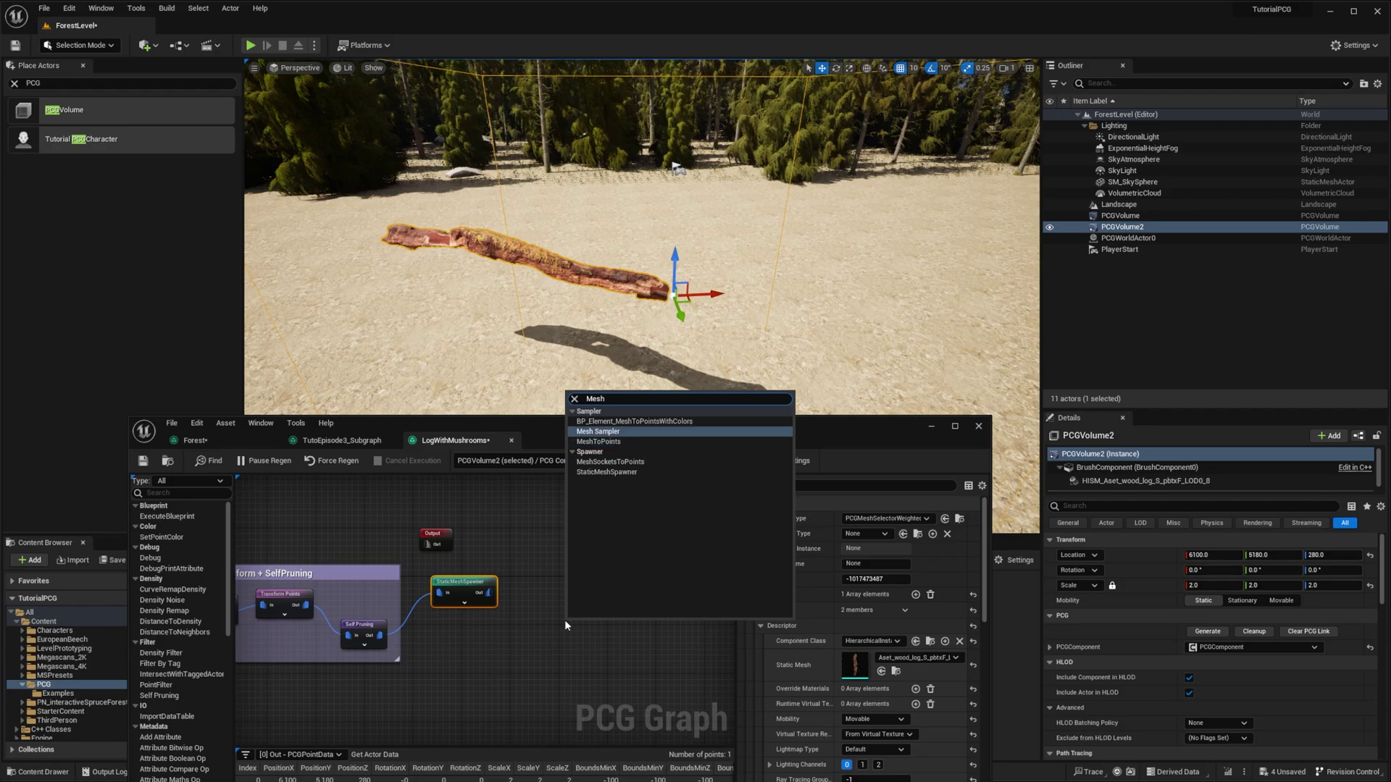
pyautogui.press('Return')
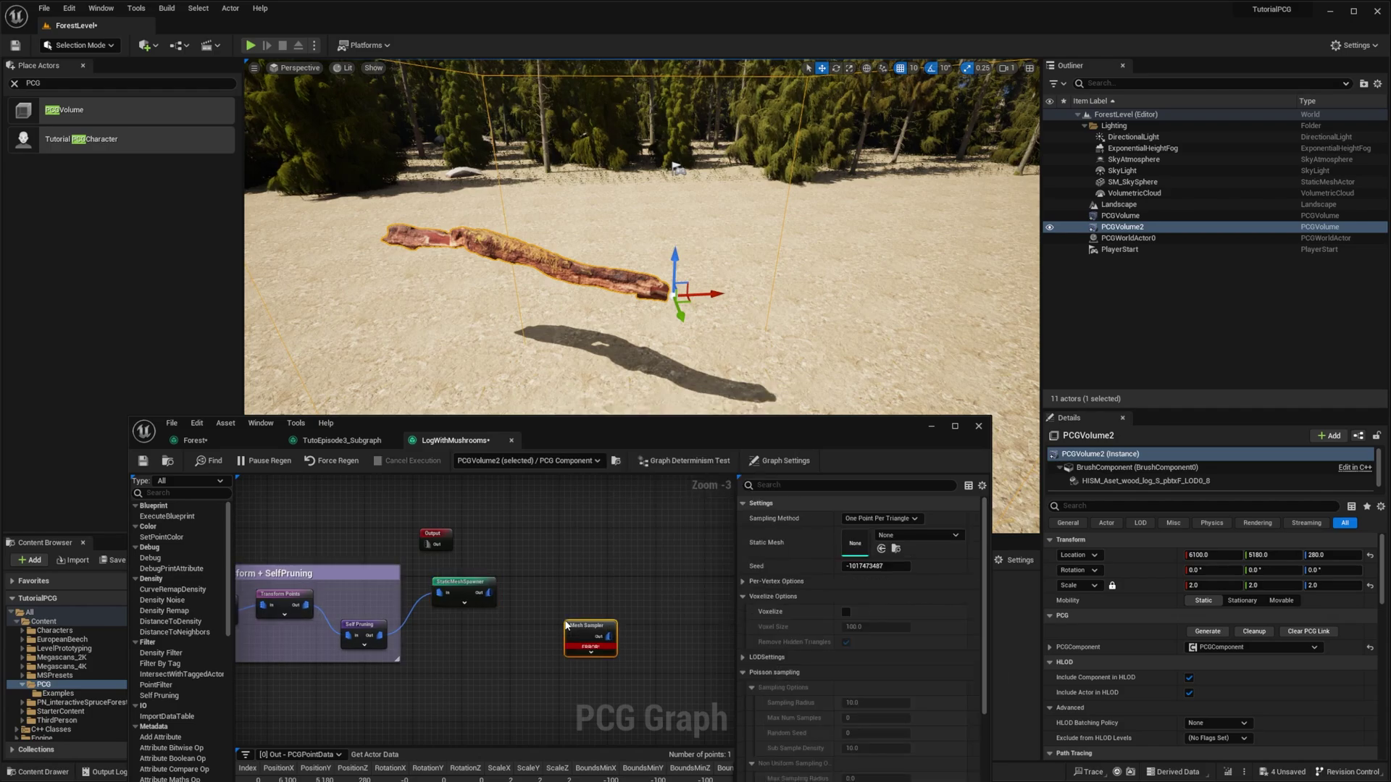
pyautogui.moveTo(556, 560)
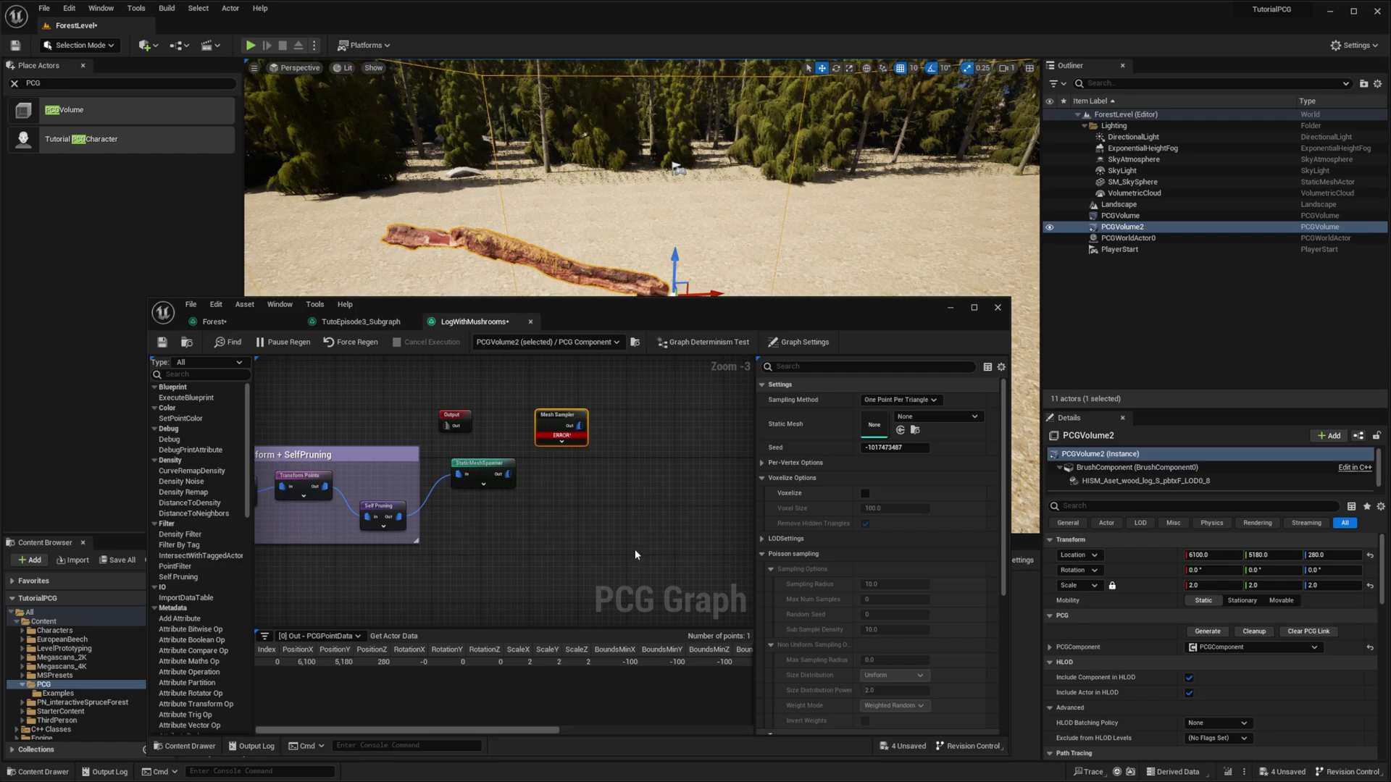
# - Open the Log Capture window and jump from the logged error to the Mesh Sampler node
pyautogui.click(280, 304)
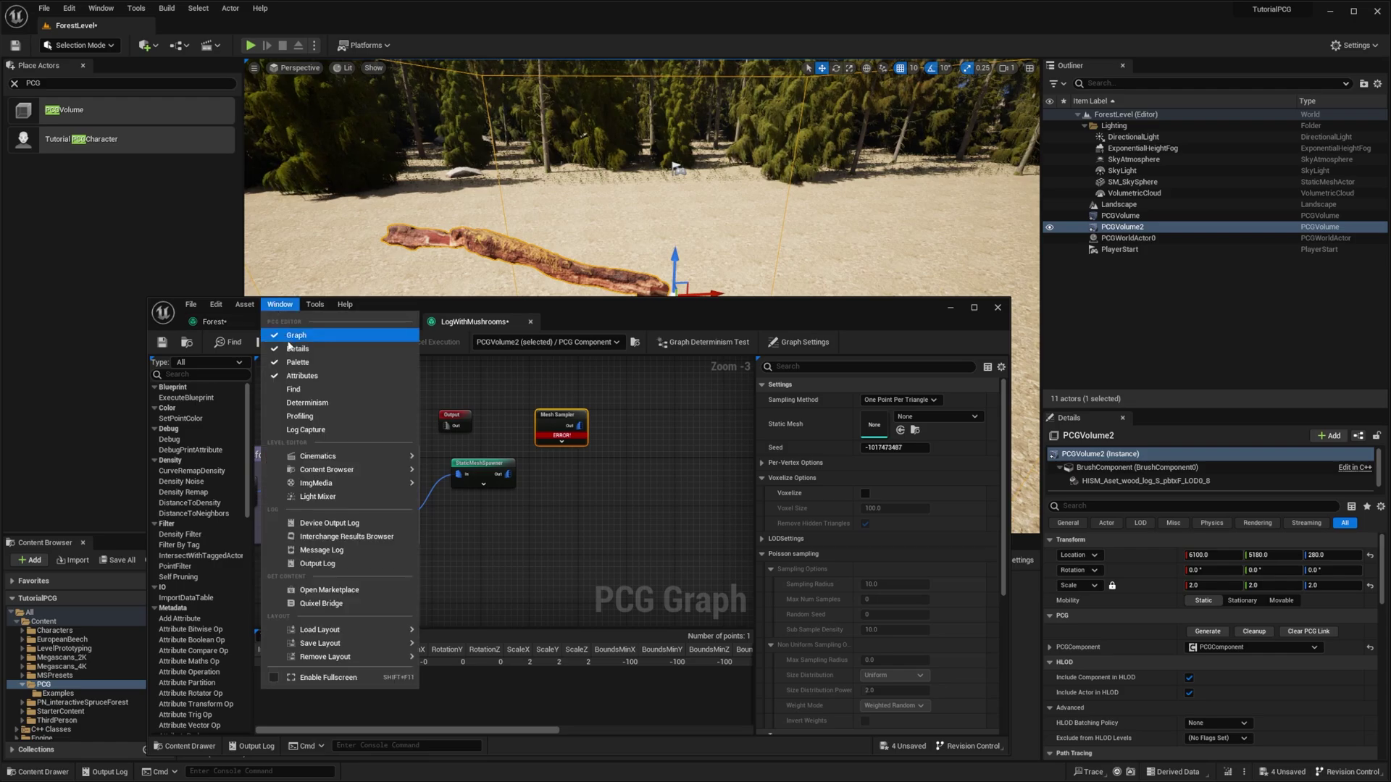
pyautogui.click(305, 430)
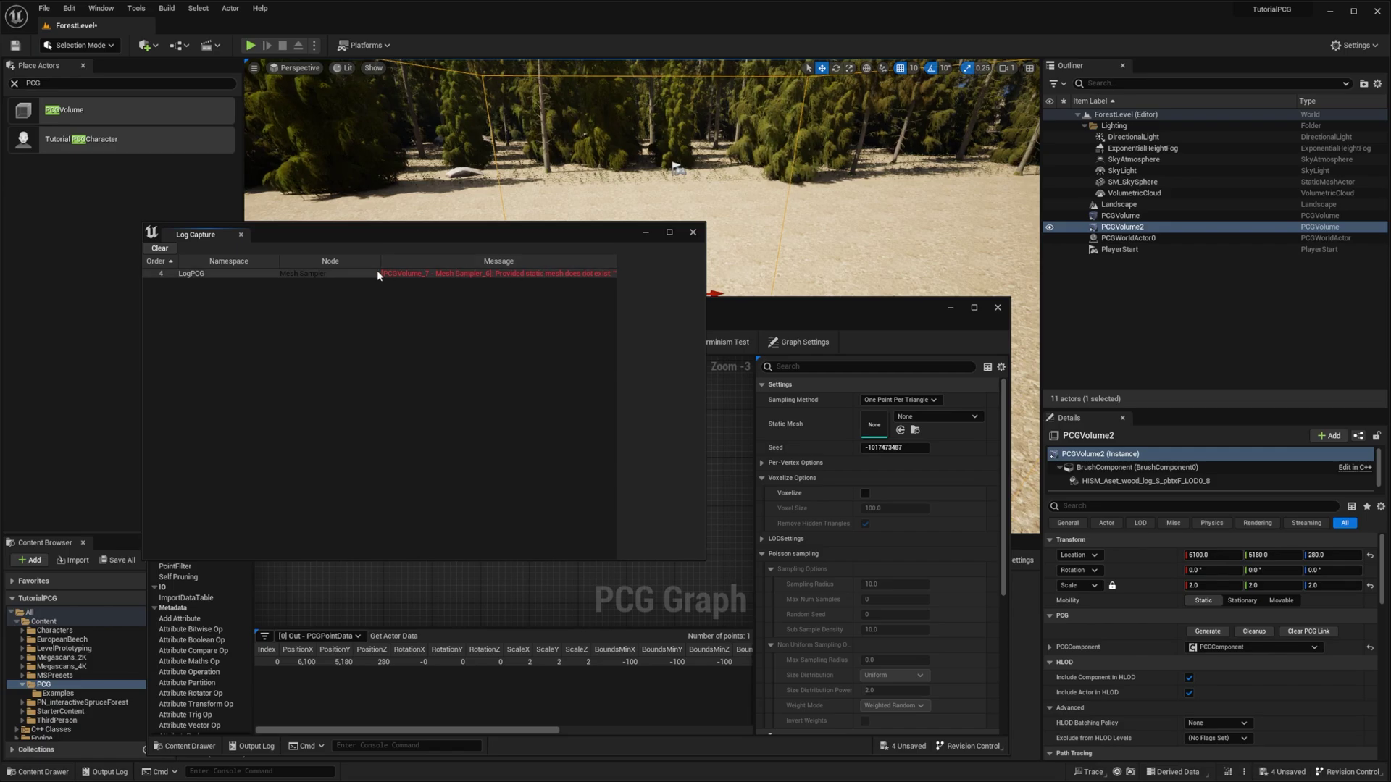
pyautogui.doubleClick(414, 275)
pyautogui.moveTo(617, 232); pyautogui.dragTo(325, 221)
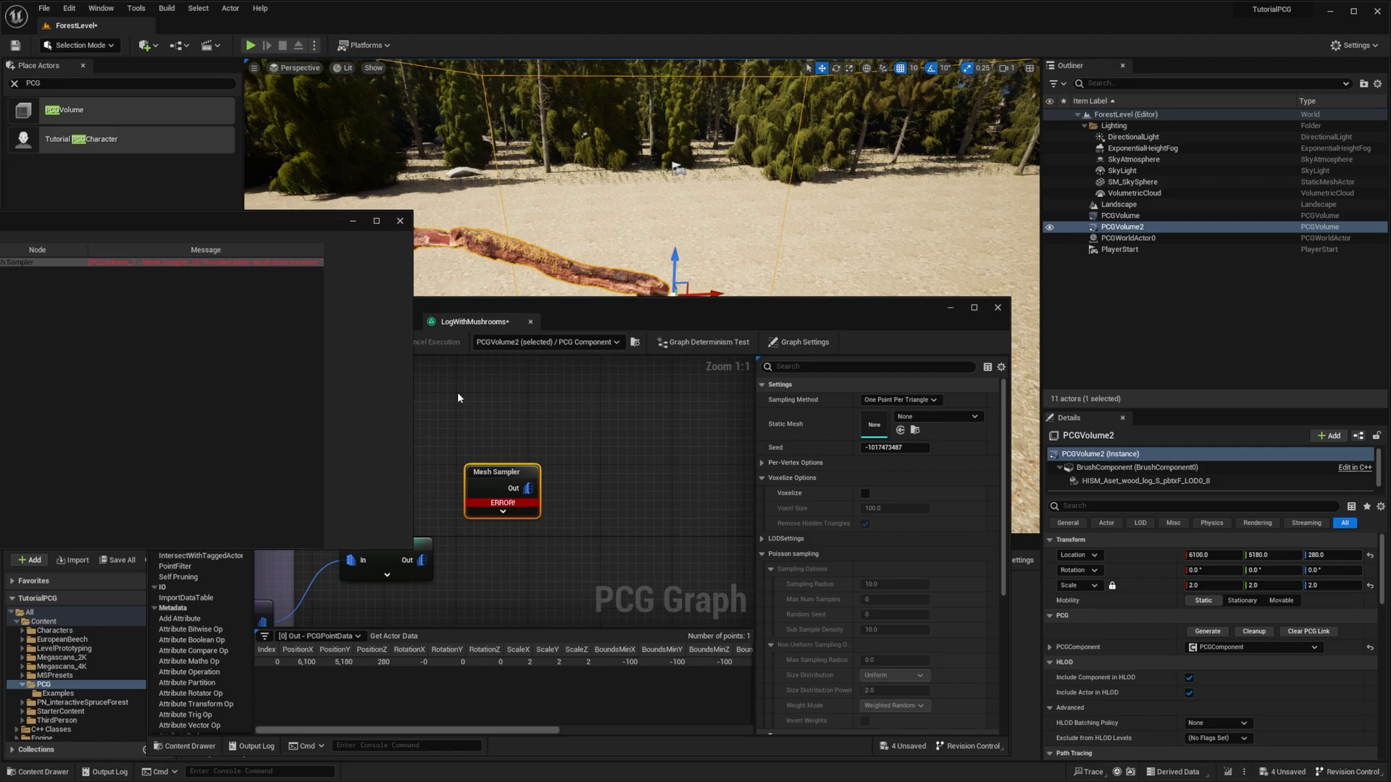
# - Set the Mesh Sampler node's Static Mesh to the log mesh Aset_wood_log_S_pbtxF_LOD0
pyautogui.click(494, 473)
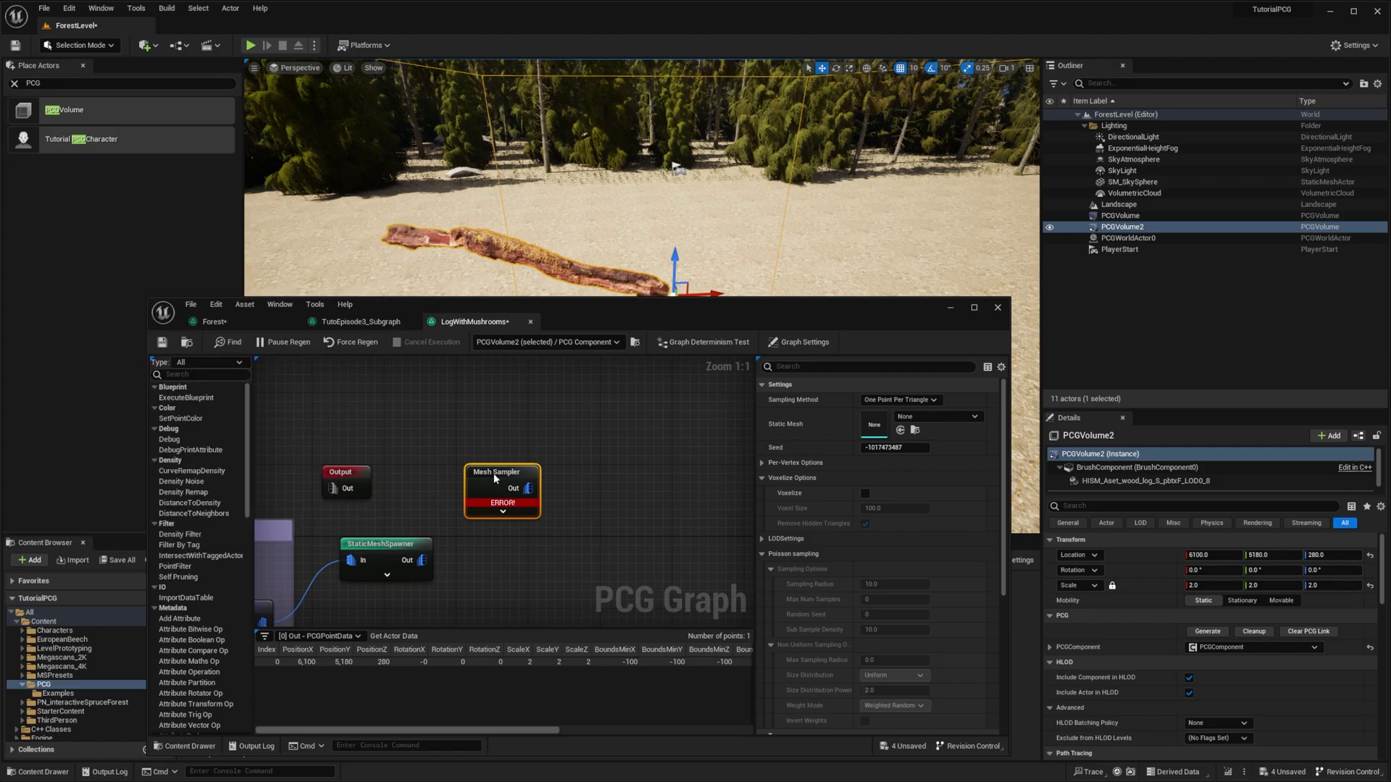
pyautogui.click(928, 423)
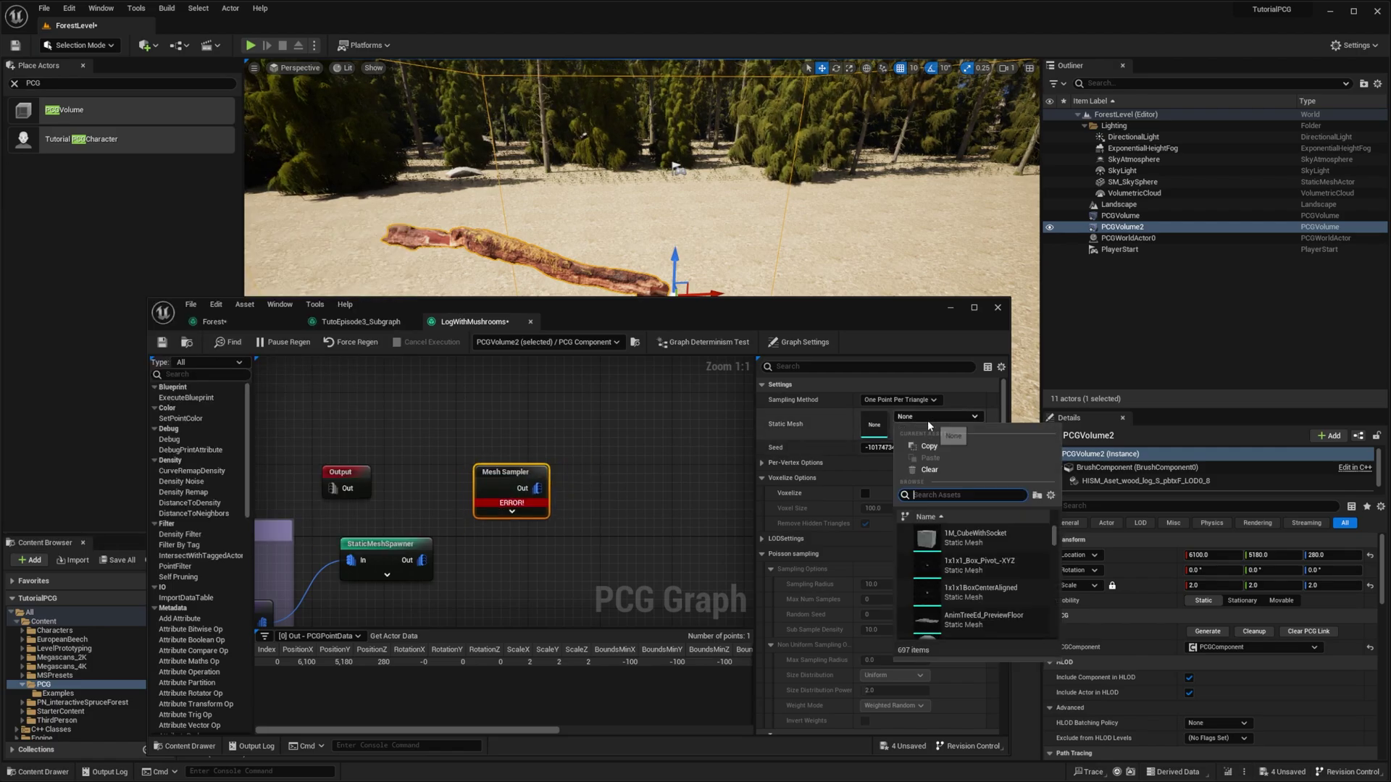
pyautogui.write('log')
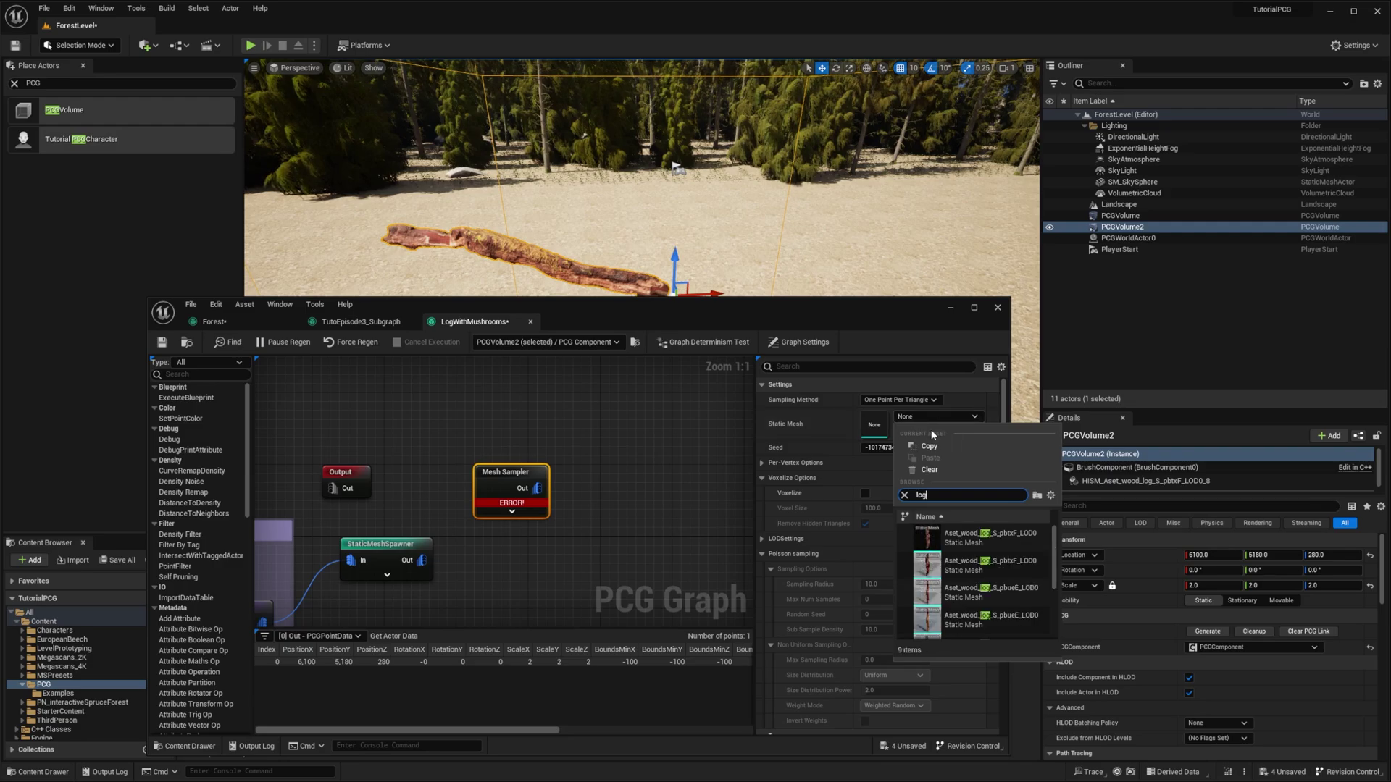
pyautogui.click(980, 535)
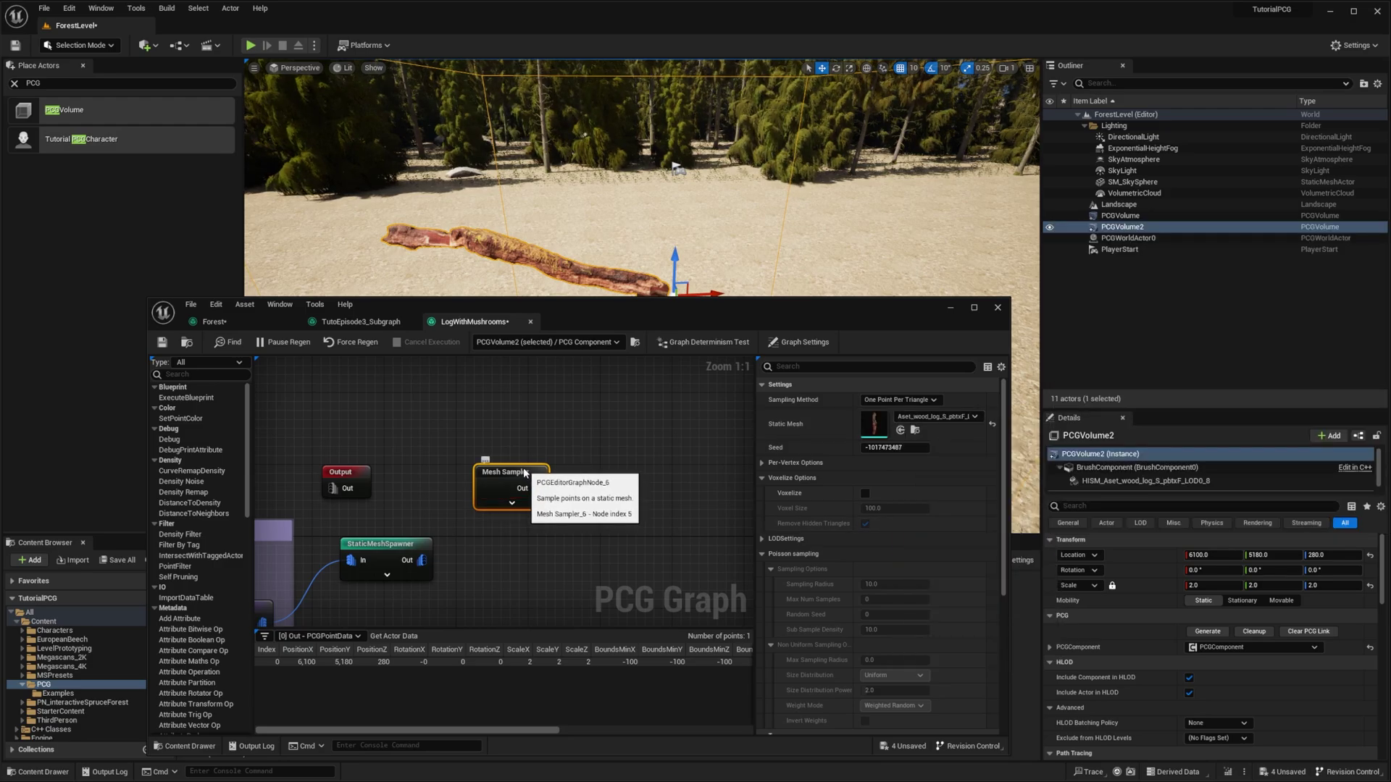
# - Turn on debug display and inspection for the Mesh Sampler node and examine its sampled points
pyautogui.press('d')
pyautogui.moveTo(456, 232)
pyautogui.mouseDown(button='right')
pyautogui.moveTo(460, 272)
pyautogui.moveTo(421, 246)
pyautogui.mouseUp(button='right')
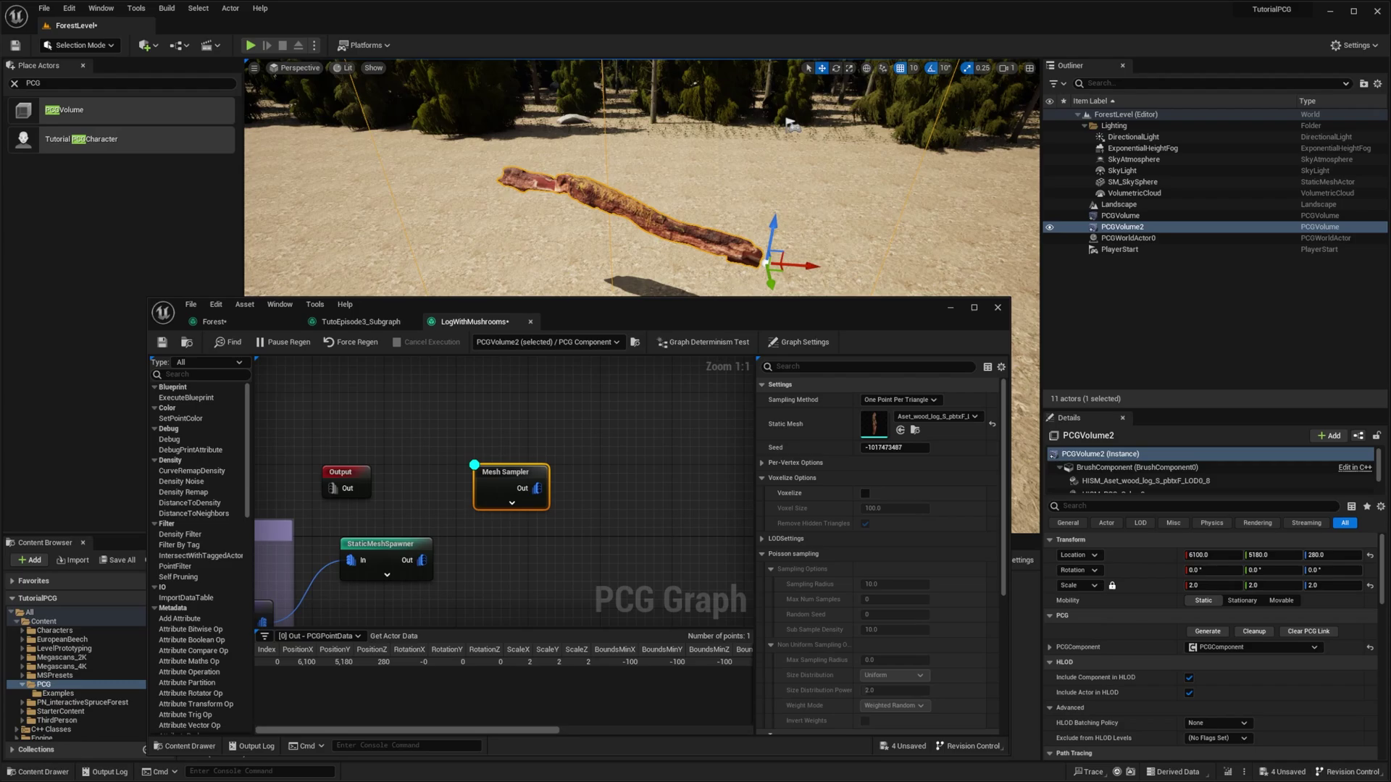
pyautogui.moveTo(550, 247); pyautogui.dragTo(608, 236, button='right')
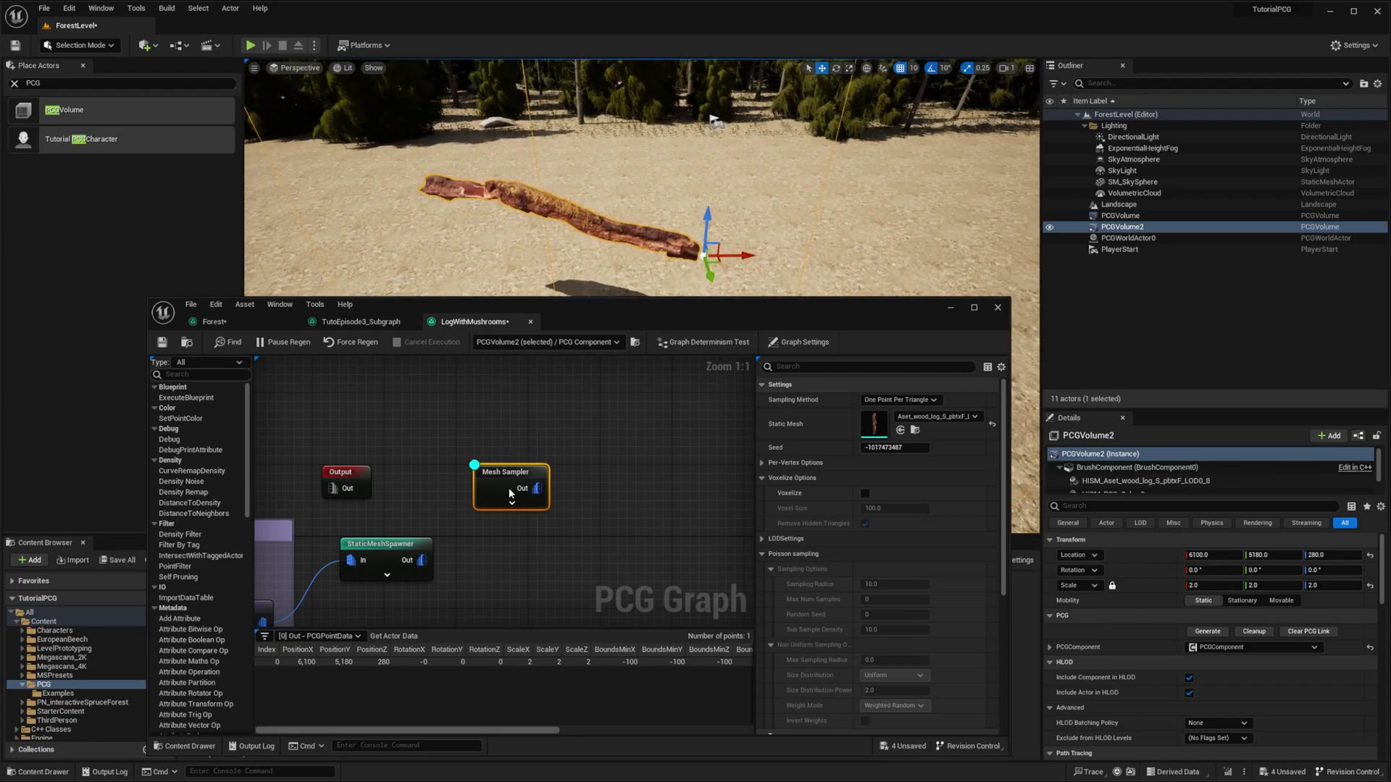
pyautogui.press('a')
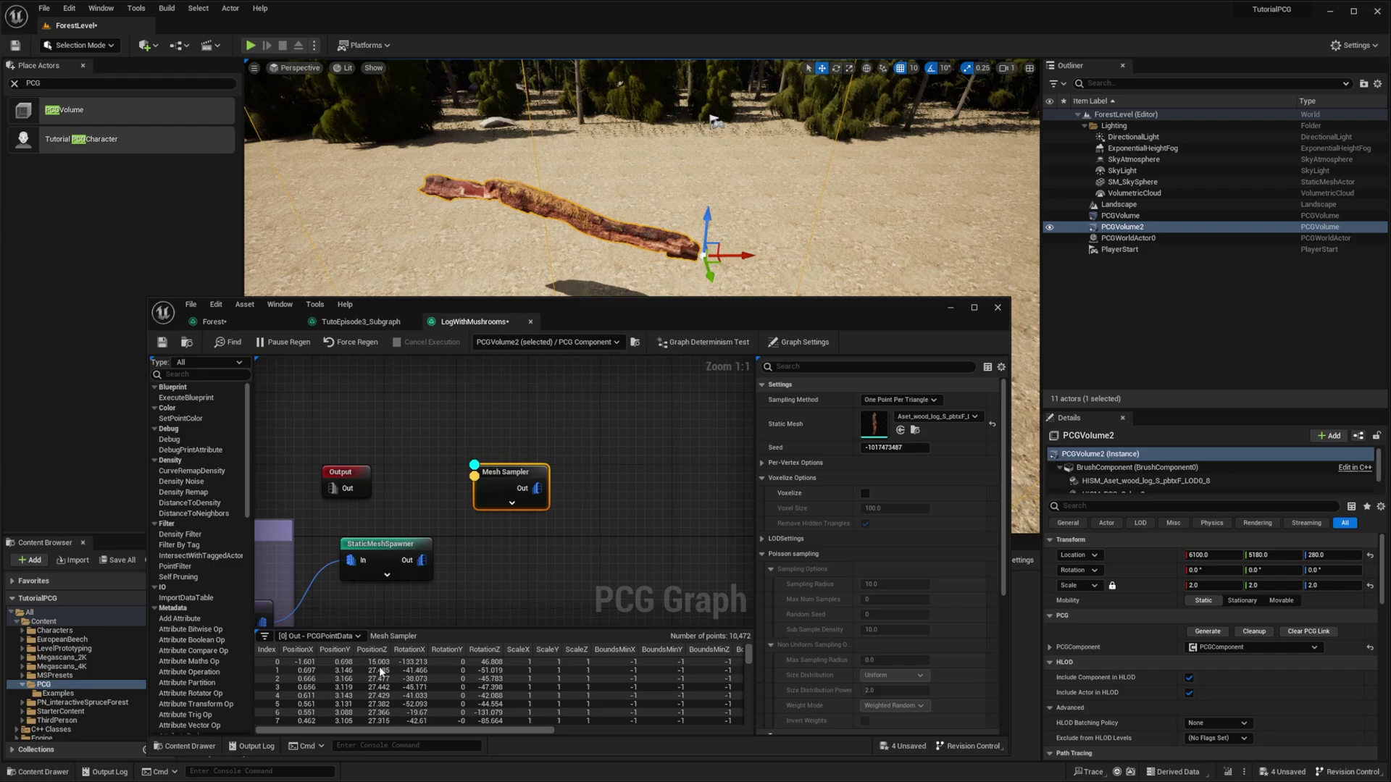
# - Add a Copy Points node to the graph, below and beyond the Mesh Sampler
pyautogui.rightClick(569, 533)
pyautogui.write('Copy')
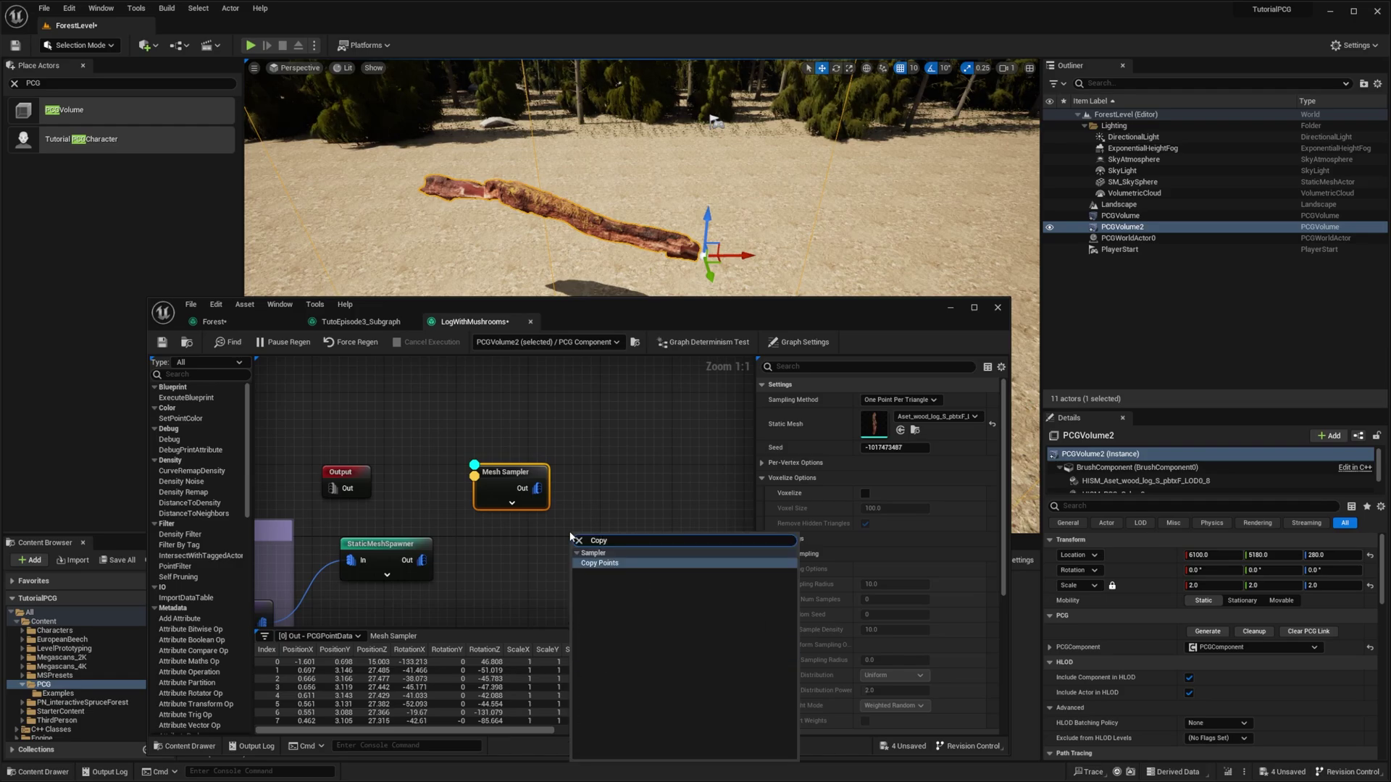
pyautogui.press('Return')
# - Turn off debug display and inspection on the Mesh Sampler node
pyautogui.click(500, 476)
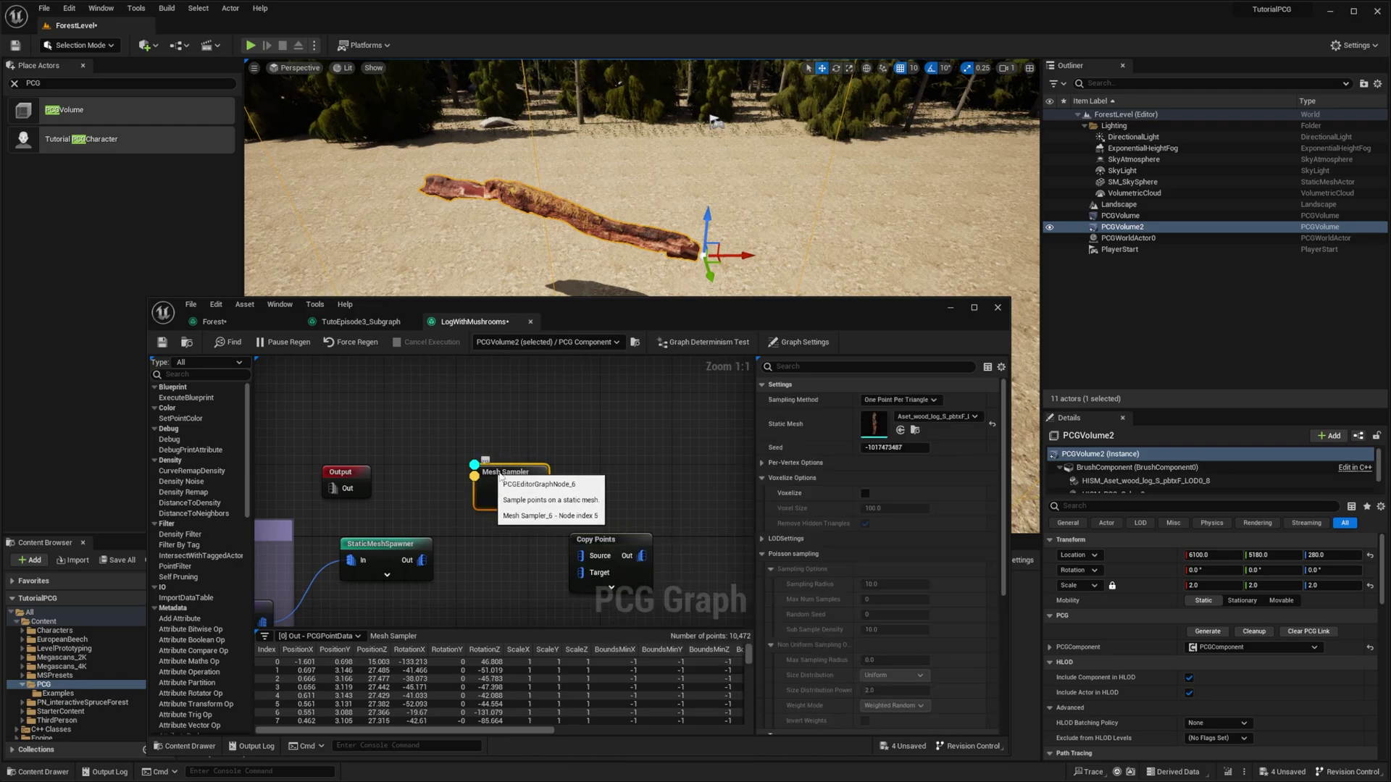
pyautogui.press('d')
pyautogui.press('a')
# - Connect the Mesh Sampler output to the Copy Points Source and the StaticMeshSpawner output to its Target
pyautogui.moveTo(522, 478); pyautogui.dragTo(494, 479)
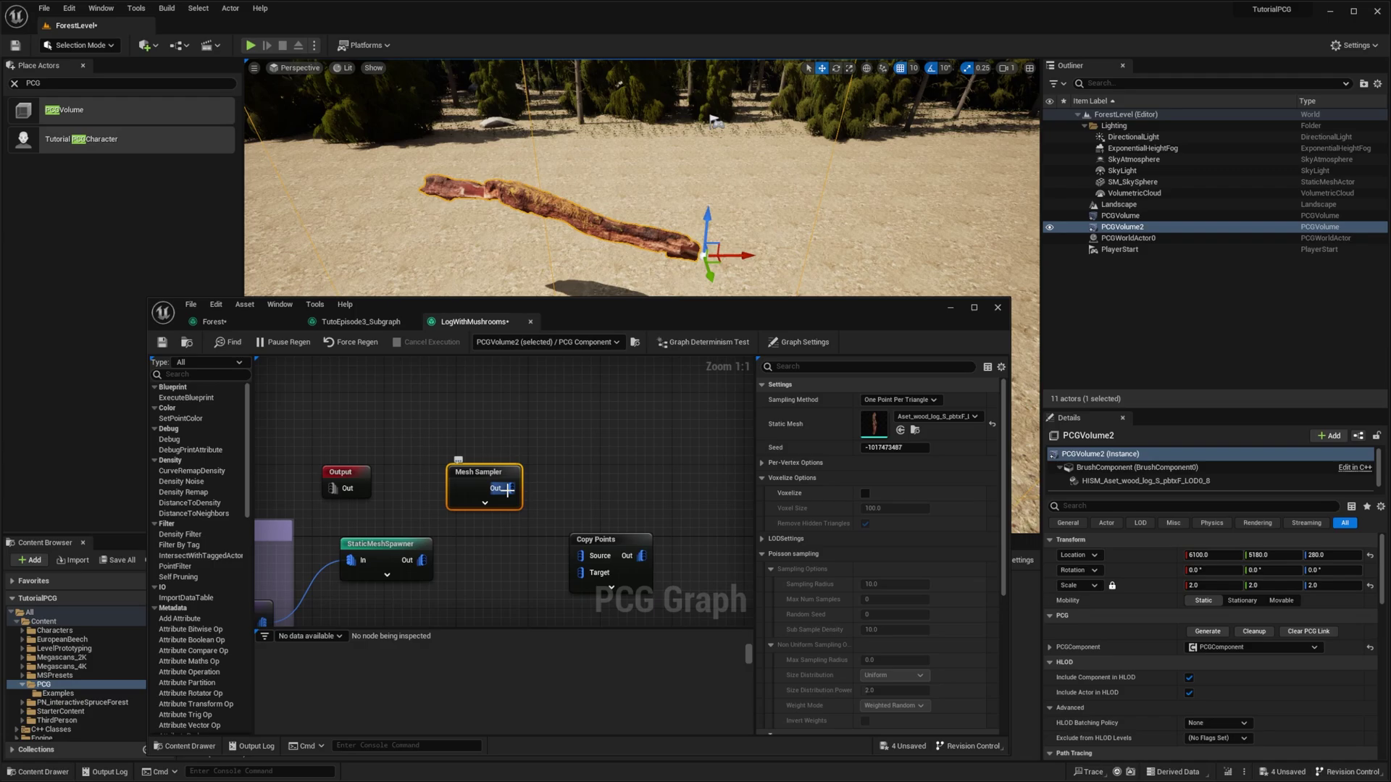
pyautogui.moveTo(507, 489); pyautogui.dragTo(585, 560)
pyautogui.moveTo(422, 560); pyautogui.dragTo(582, 573)
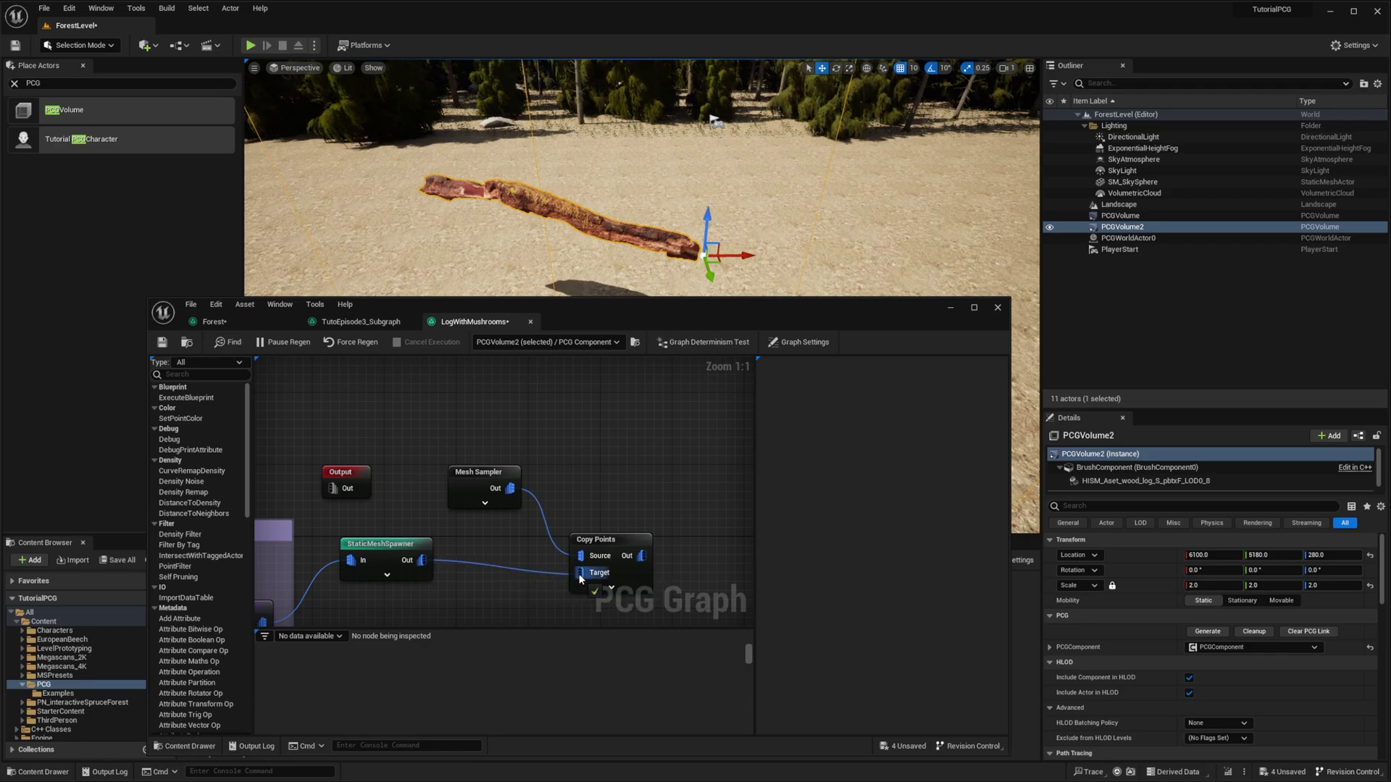
# - Turn on the debug display for the Copy Points node and set its debug Point Mesh to PCG_AxisTripod
pyautogui.click(628, 553)
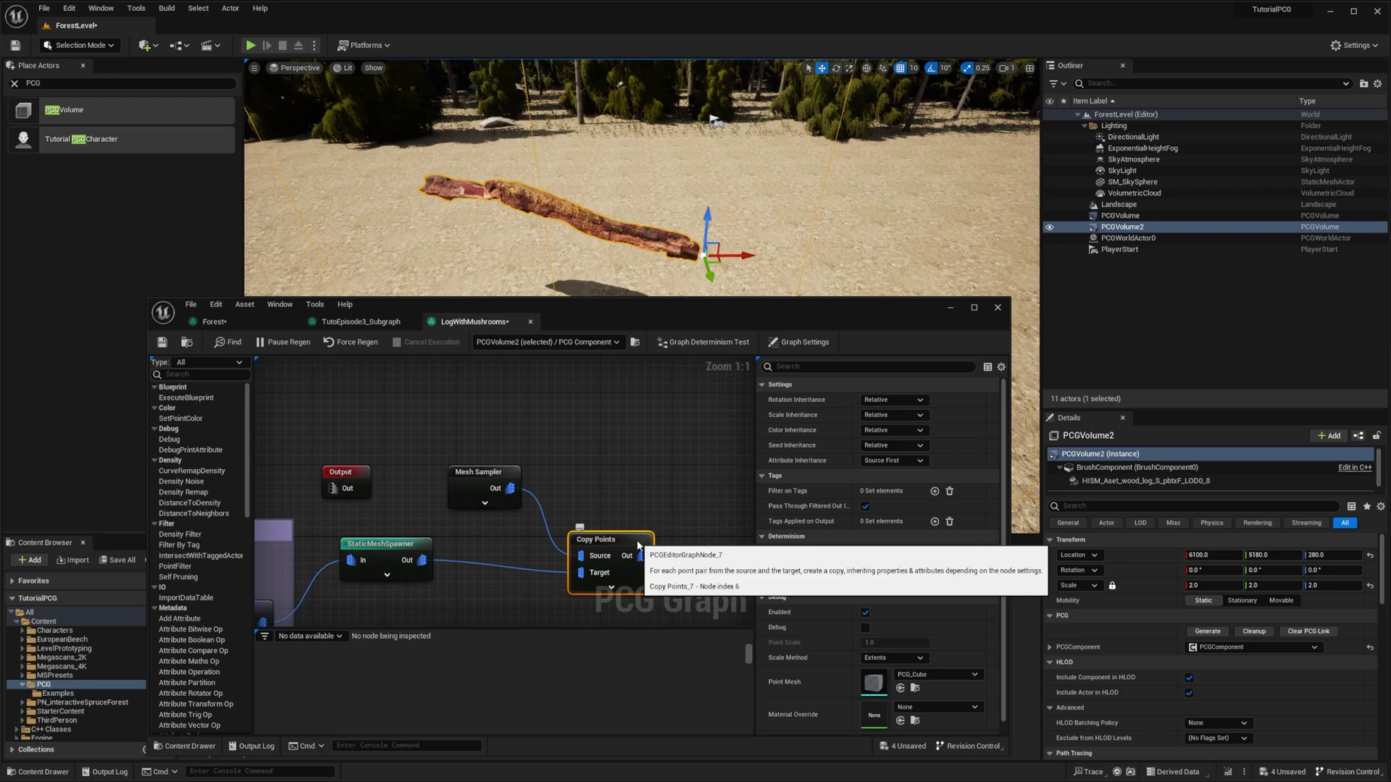
pyautogui.press('d')
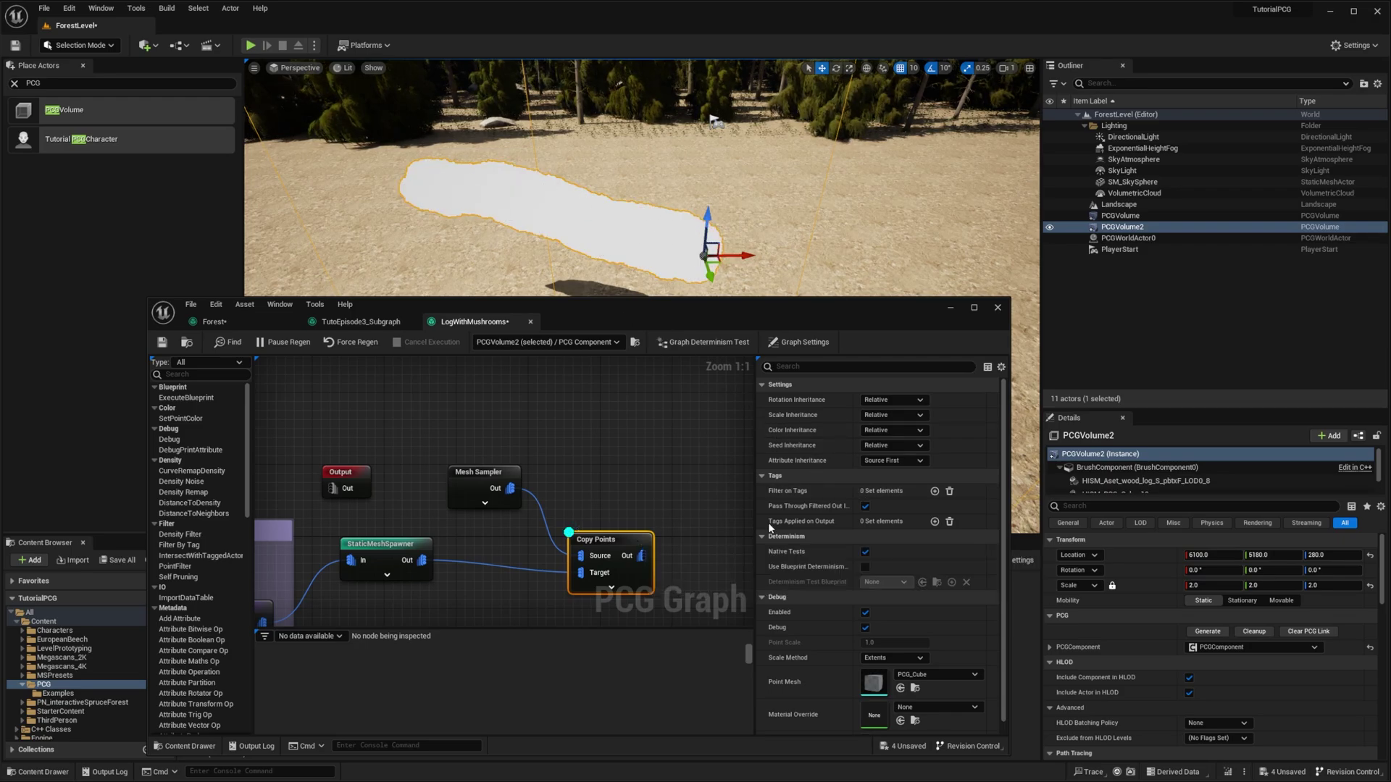
pyautogui.click(922, 670)
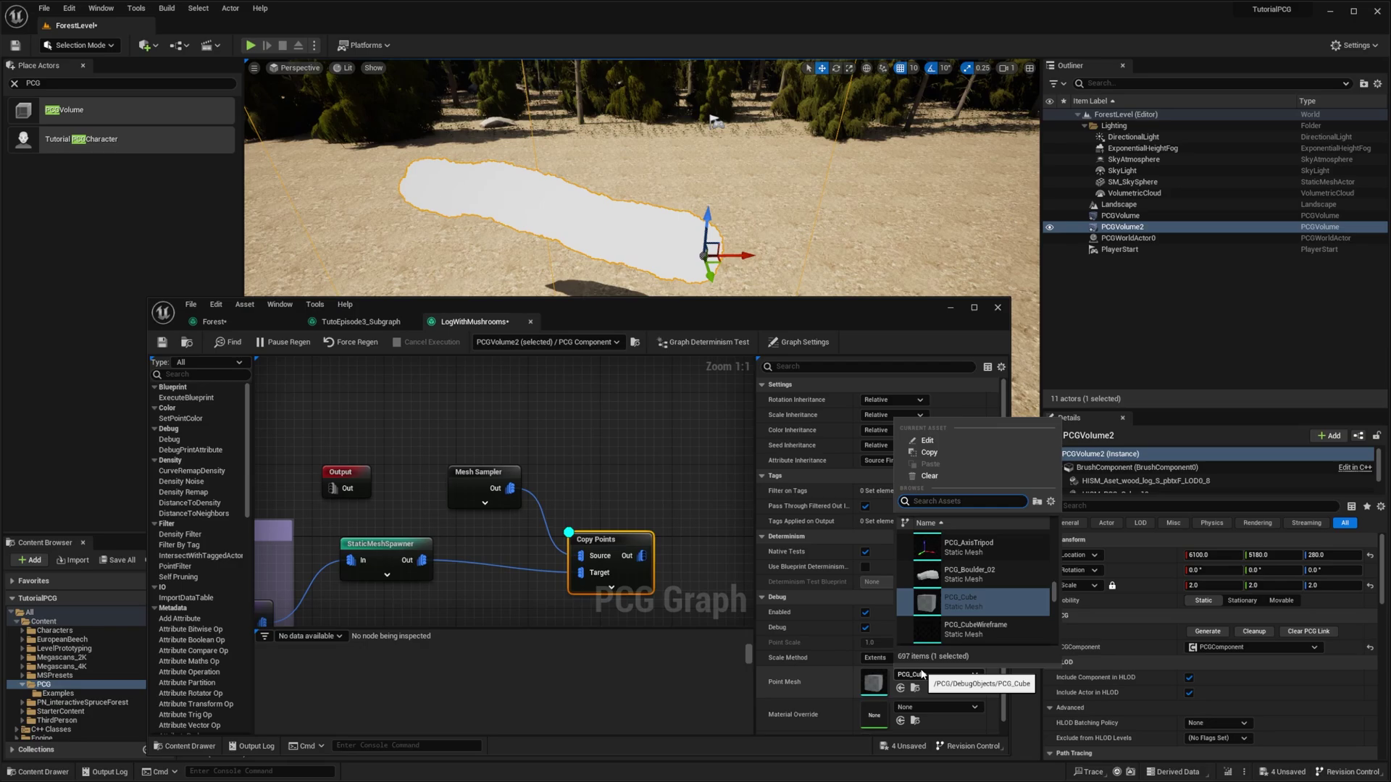
pyautogui.click(977, 552)
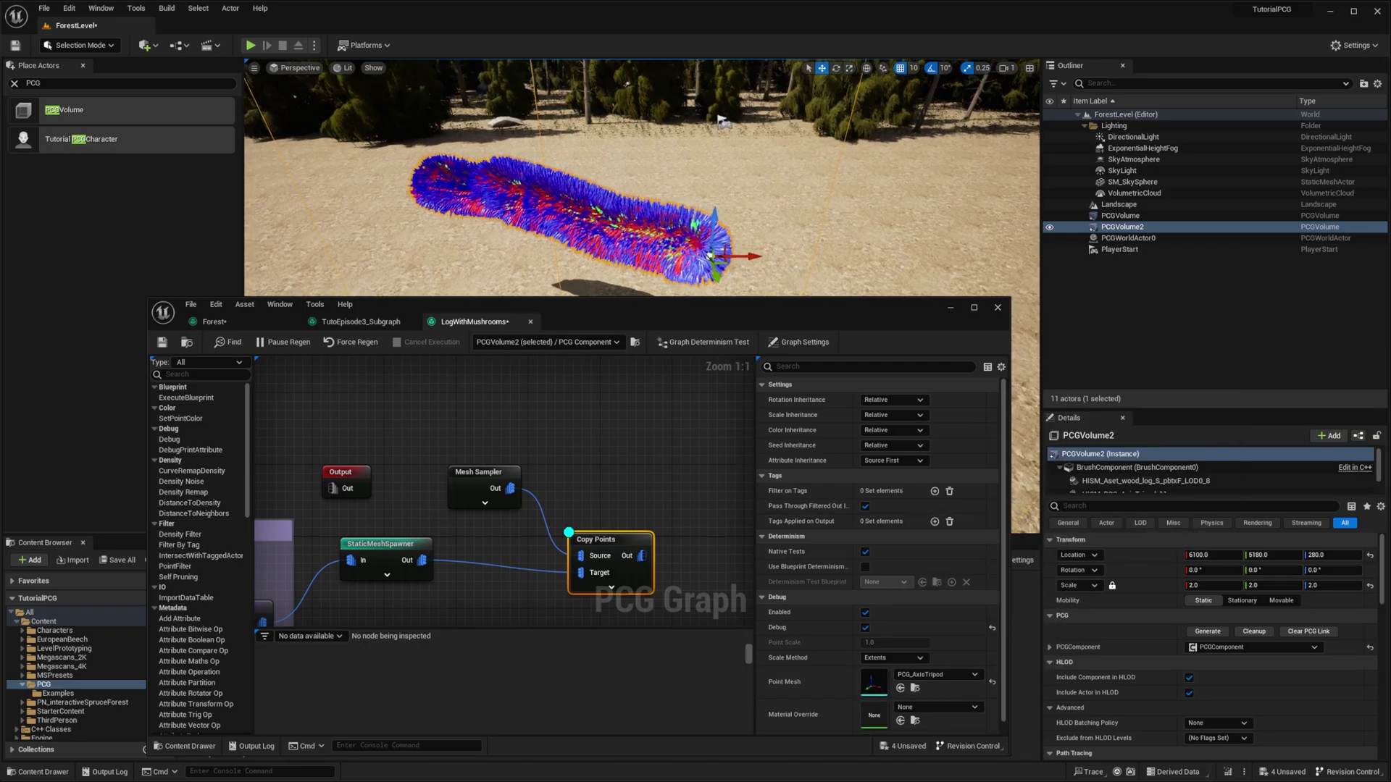
# - Set the Mesh Sampler node's Sampling Method to One Point Per Vertex
pyautogui.click(512, 467)
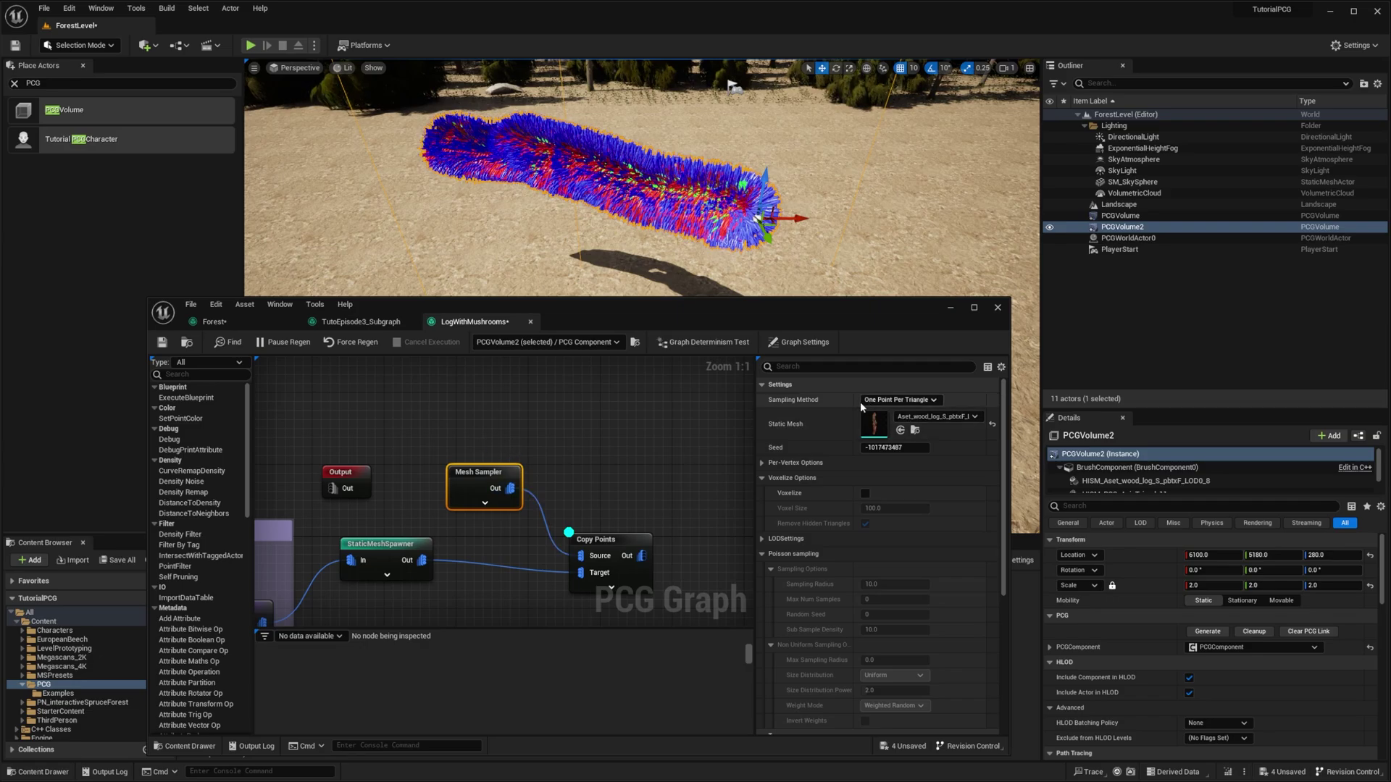
pyautogui.click(922, 402)
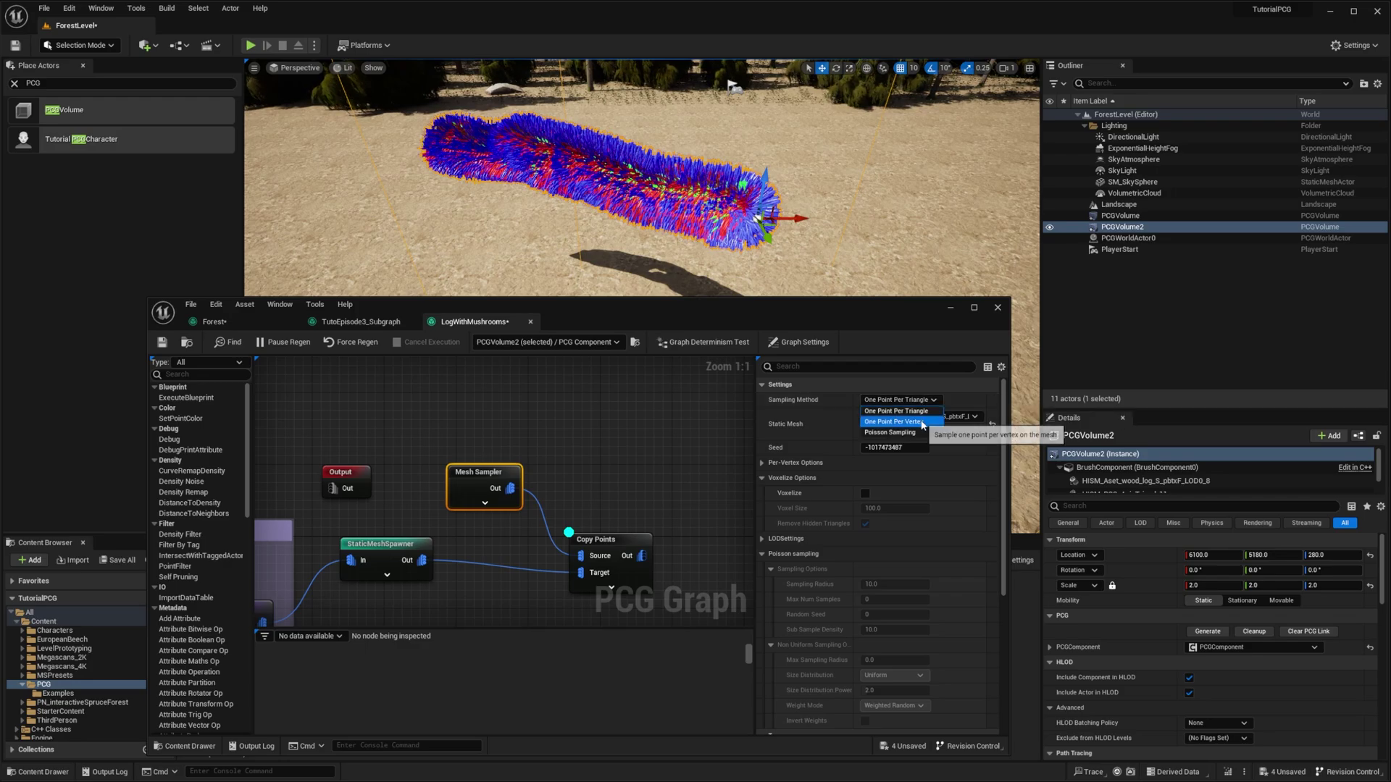
pyautogui.click(923, 425)
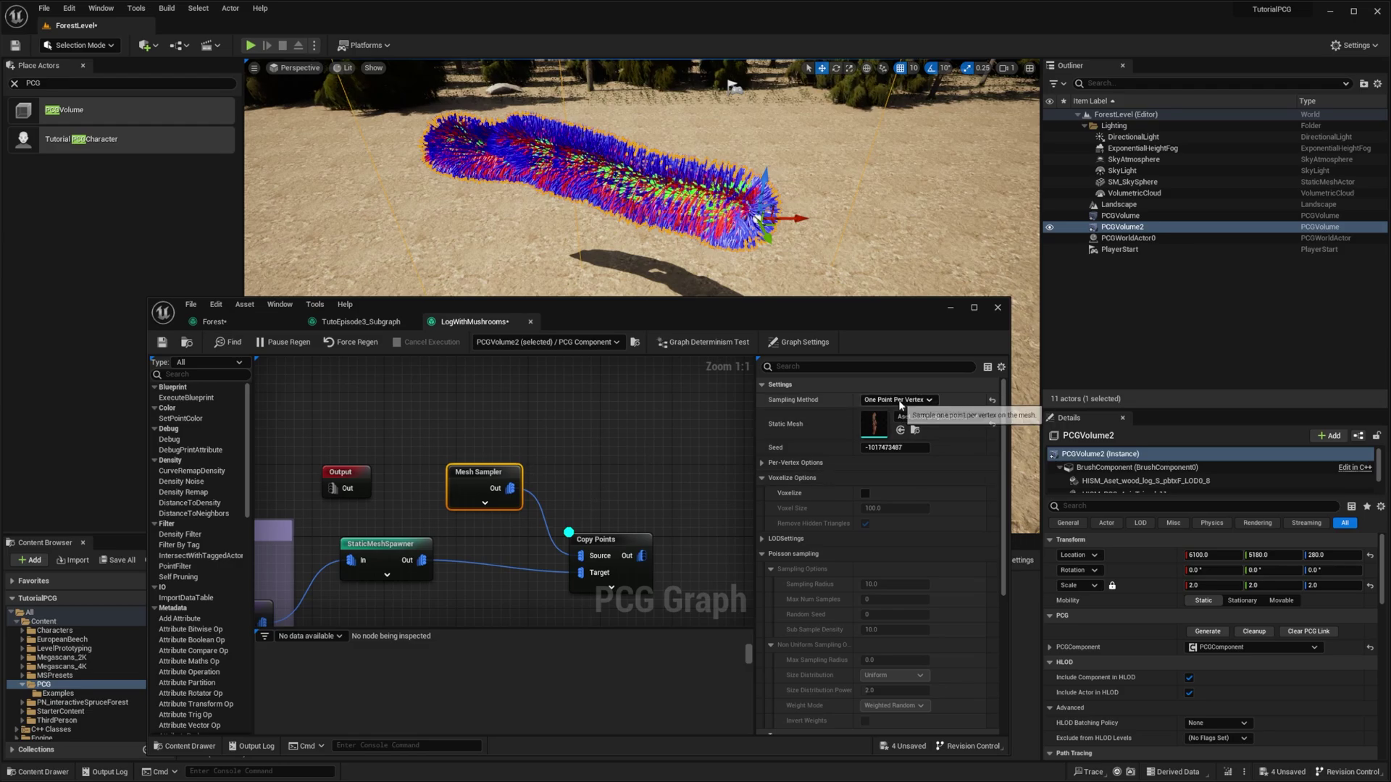
# - Try Poisson Sampling on the Mesh Sampler node and return its Sampling Method to One Point Per Triangle
pyautogui.click(901, 403)
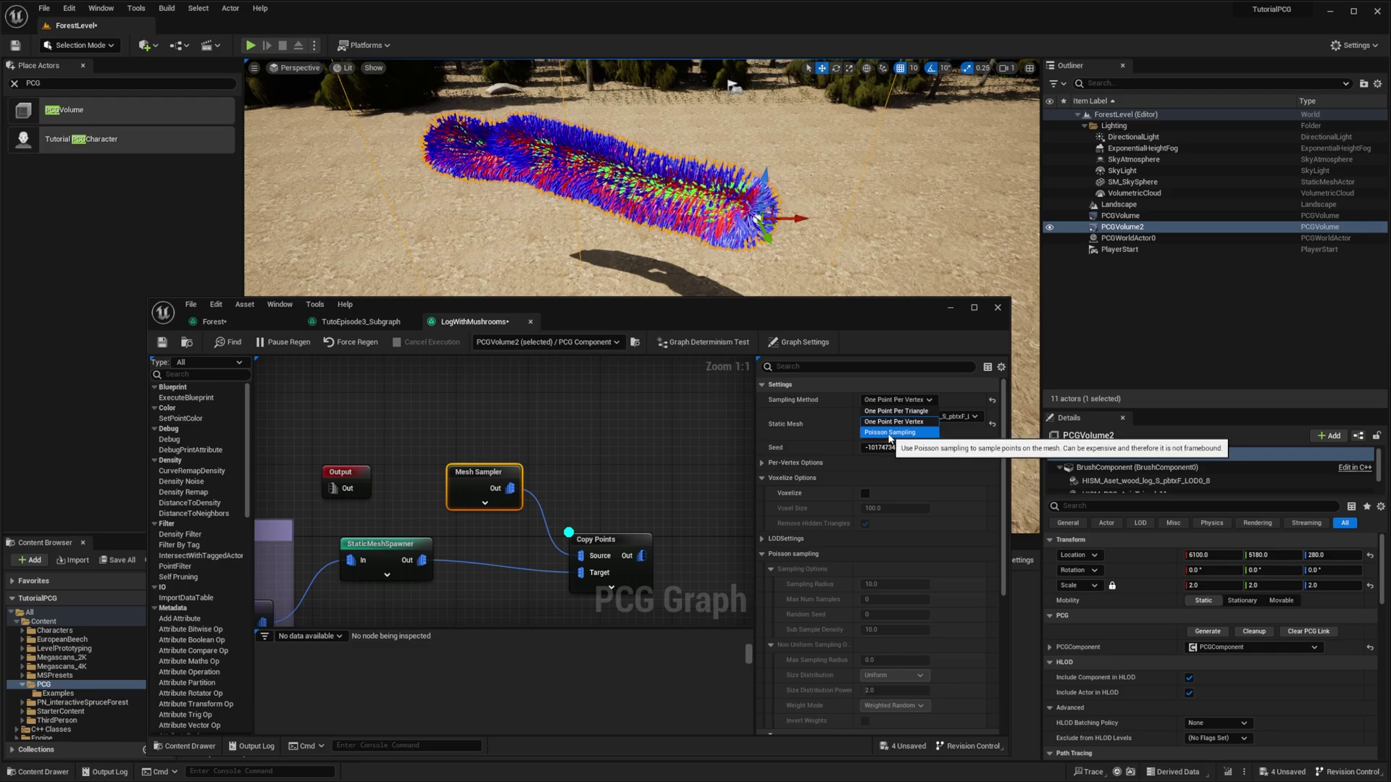
pyautogui.click(892, 434)
pyautogui.hotkey('ctrl', 'z')
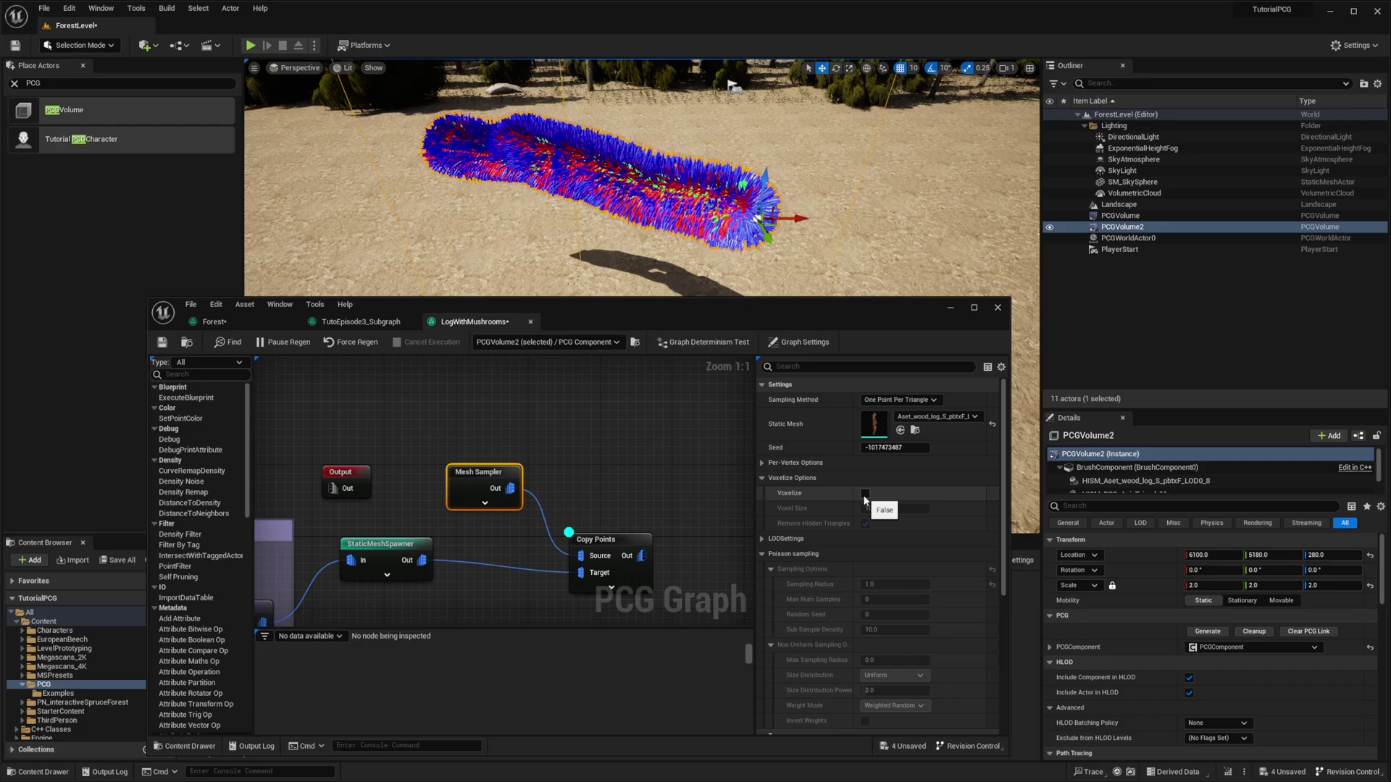
# - Try voxelizing the sampled log mesh with a Voxel Size of 1
pyautogui.click(865, 495)
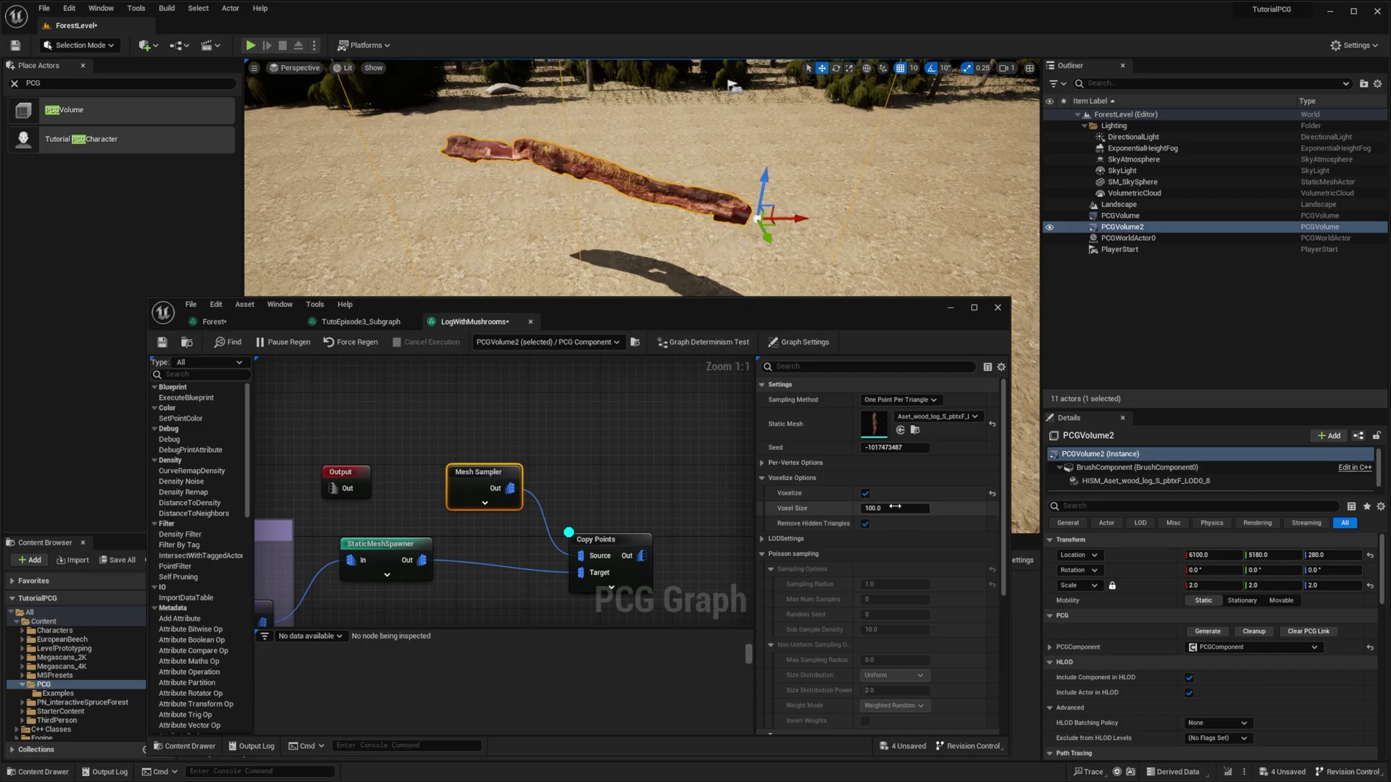
pyautogui.click(883, 508)
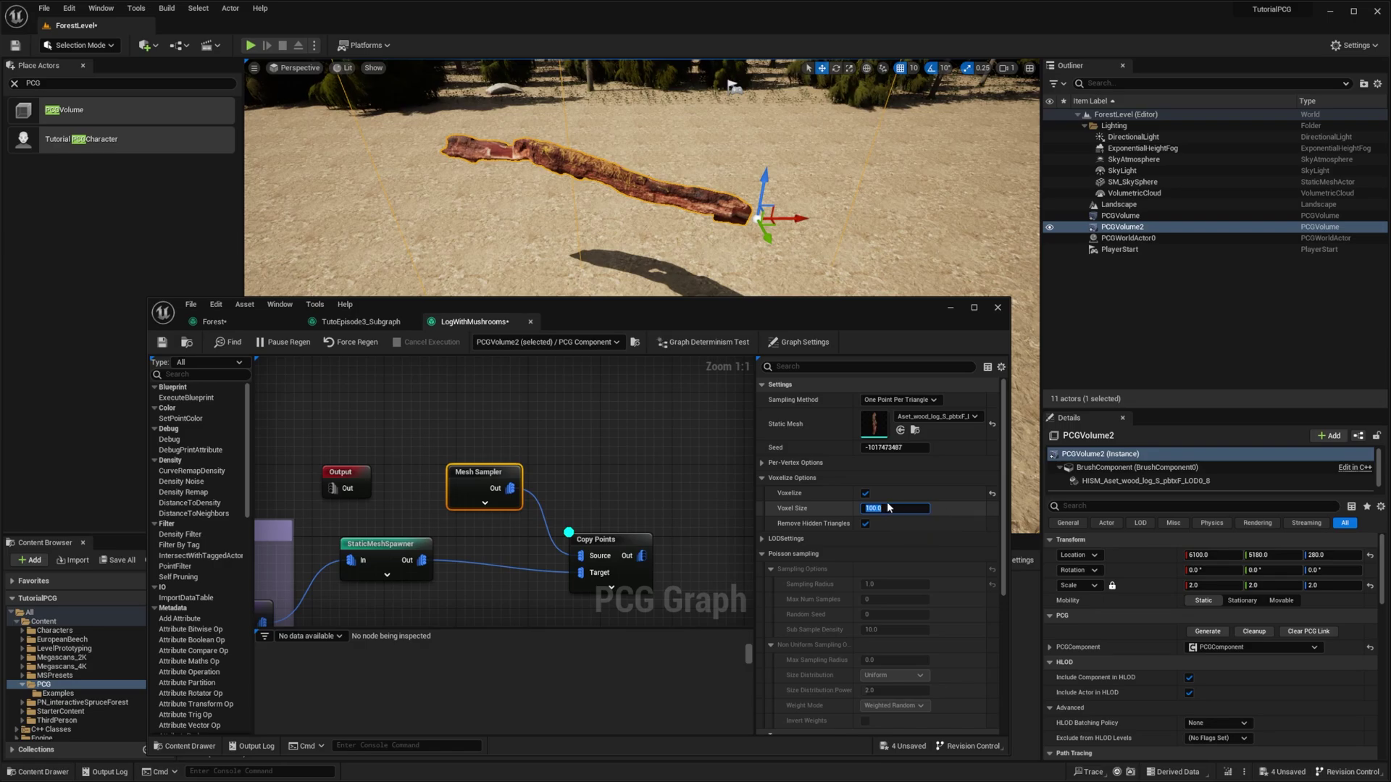
pyautogui.write('1')
pyautogui.click(865, 493)
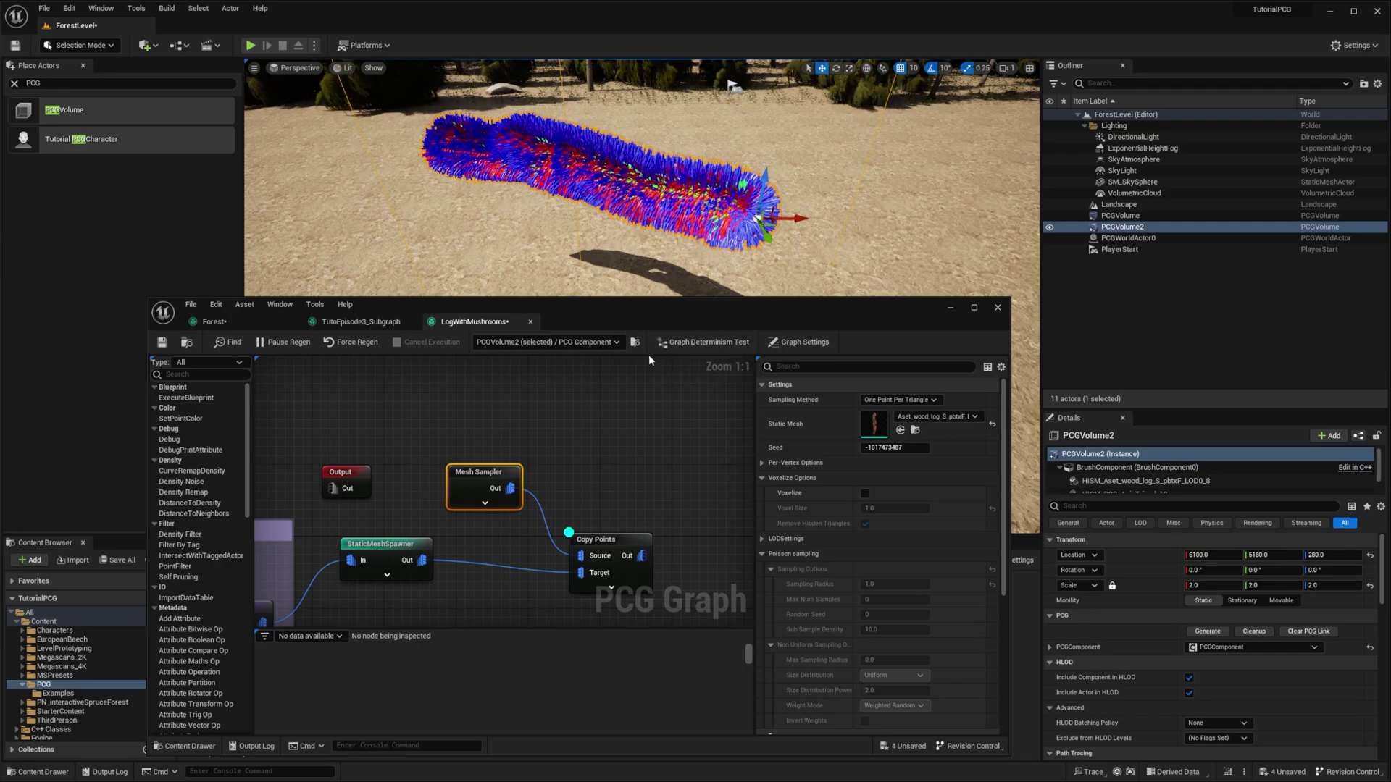
# - Add a Normal To Density node after Copy Points and connect the Copy Points output to its input
pyautogui.moveTo(673, 468); pyautogui.dragTo(536, 357, button='right')
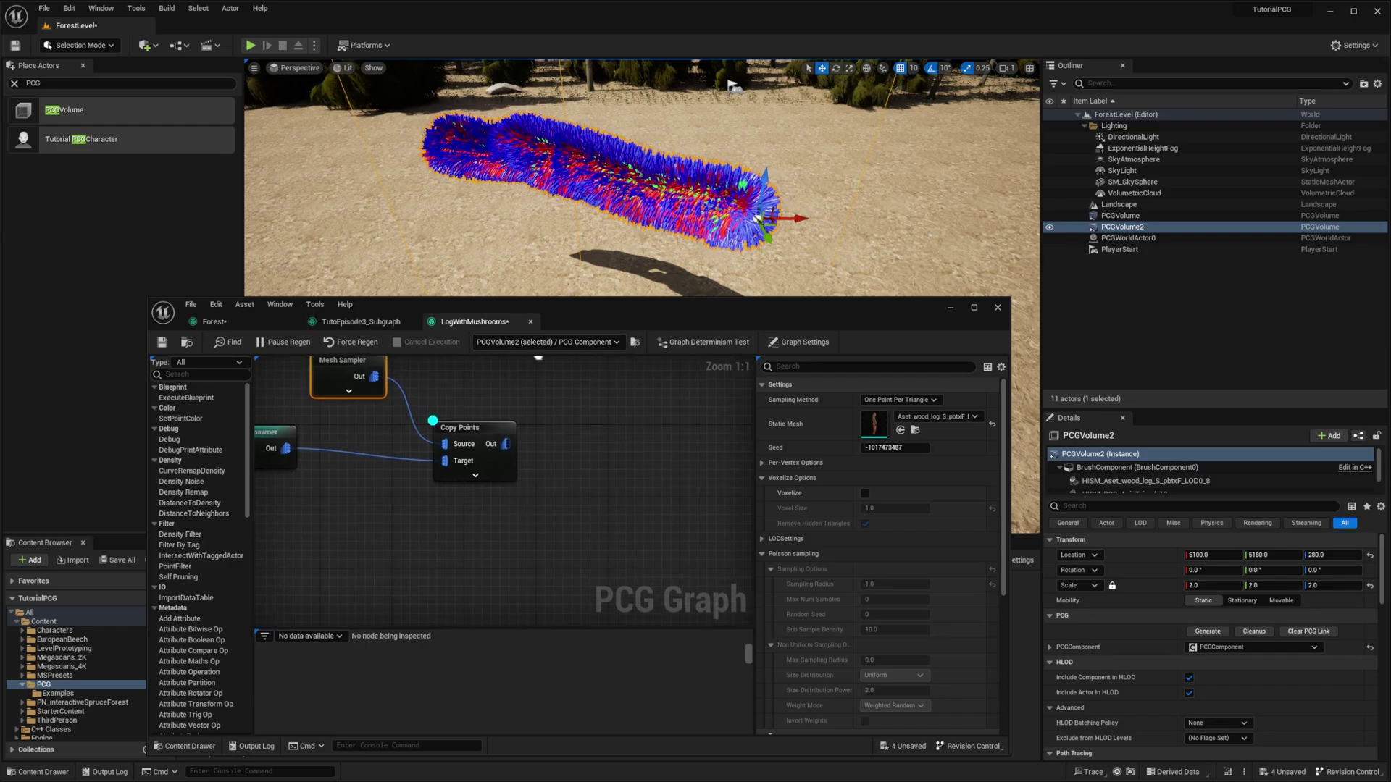
pyautogui.rightClick(571, 421)
pyautogui.write('normal')
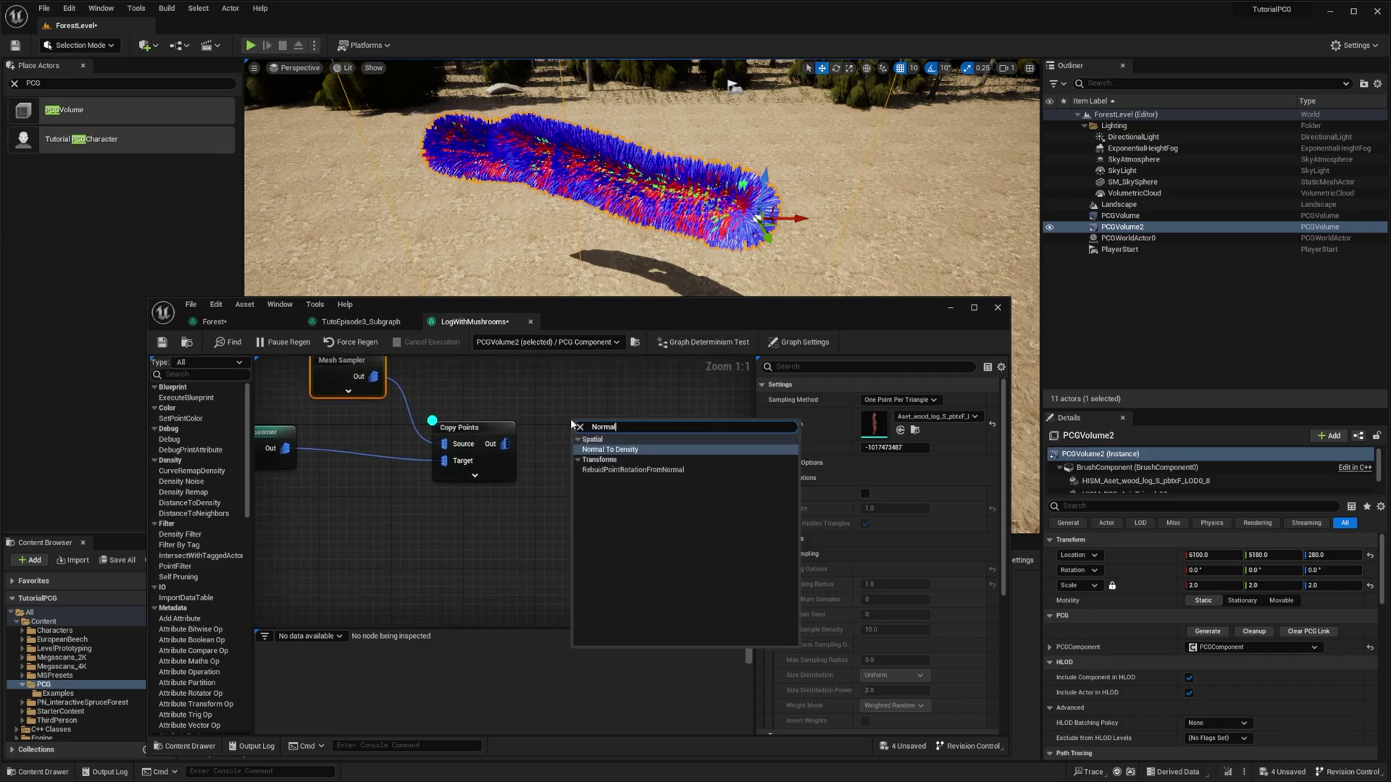
pyautogui.press('Return')
pyautogui.moveTo(536, 447); pyautogui.dragTo(575, 439)
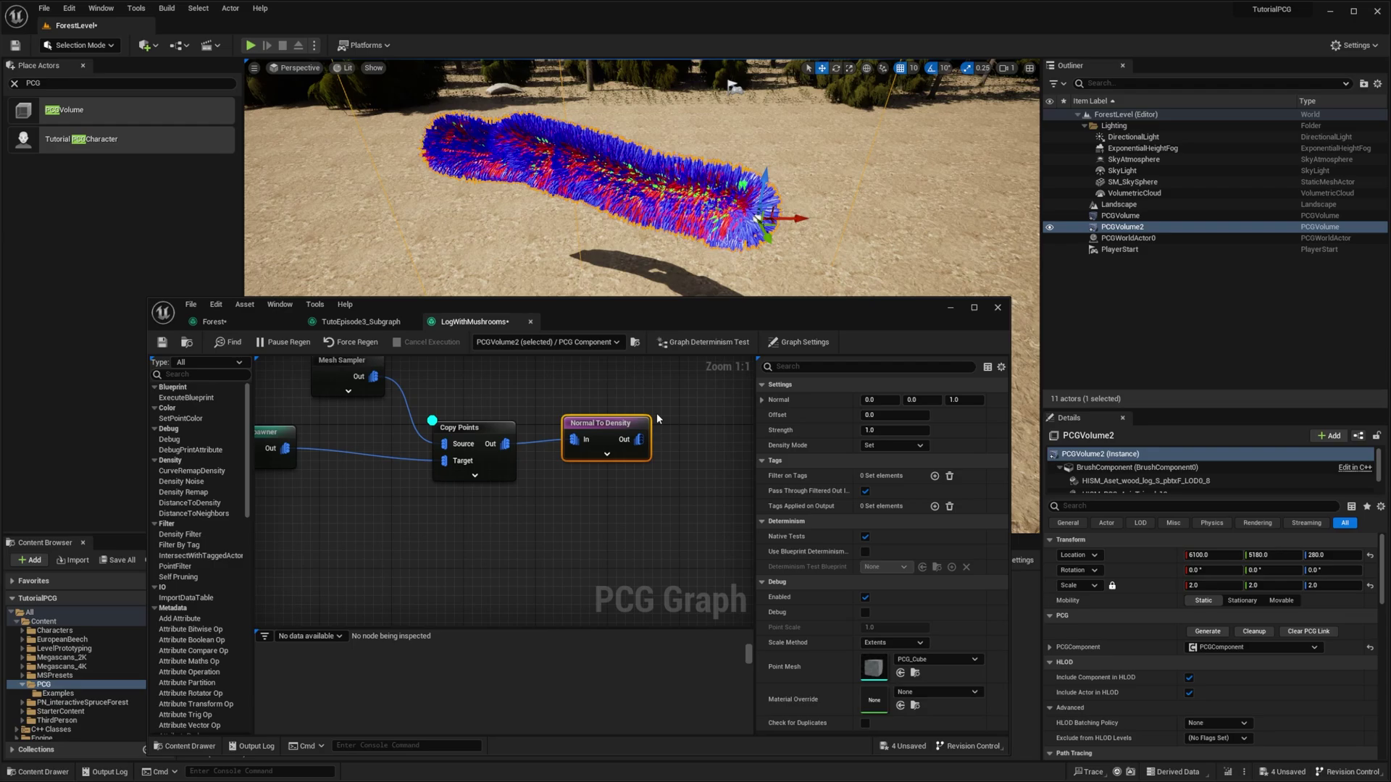
# - Turn off the debug display on Copy Points and turn it on for the Normal To Density node
pyautogui.click(449, 427)
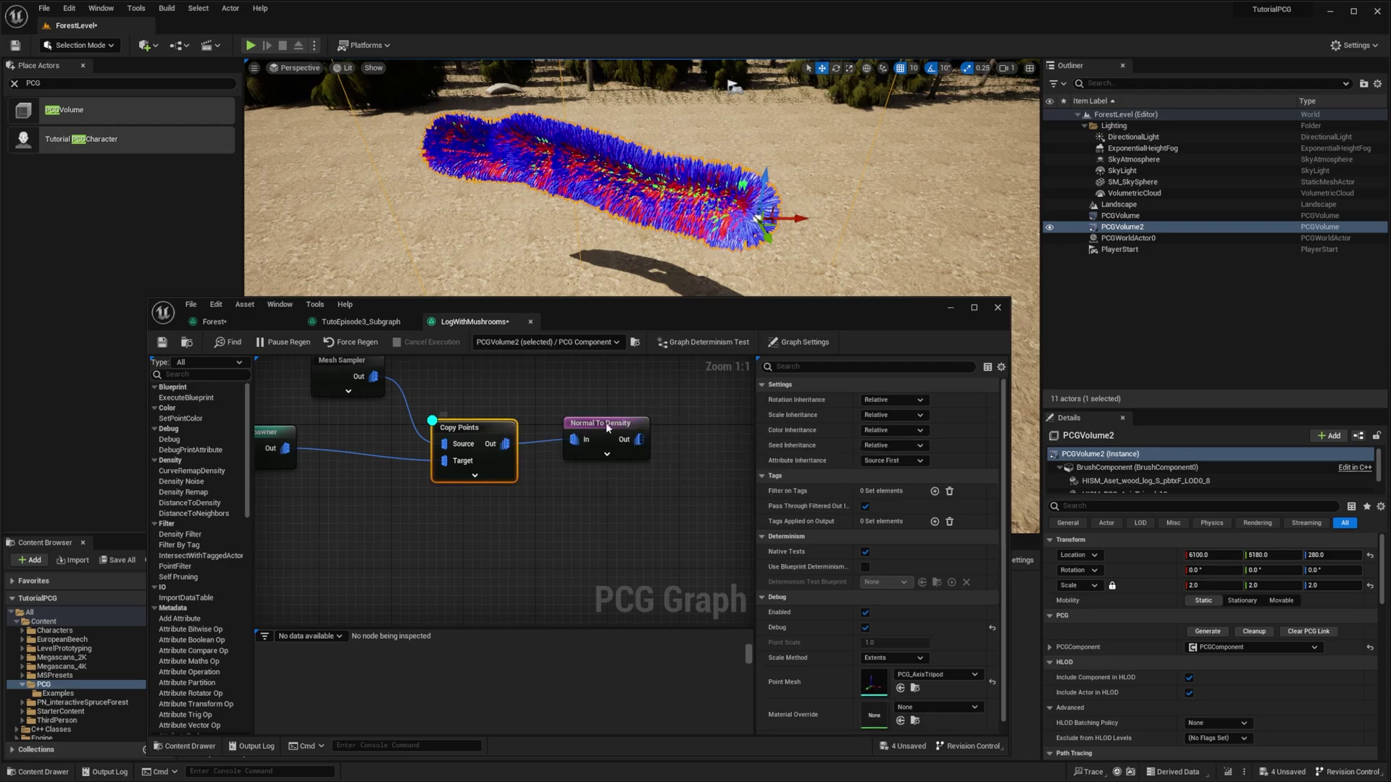
pyautogui.click(614, 427)
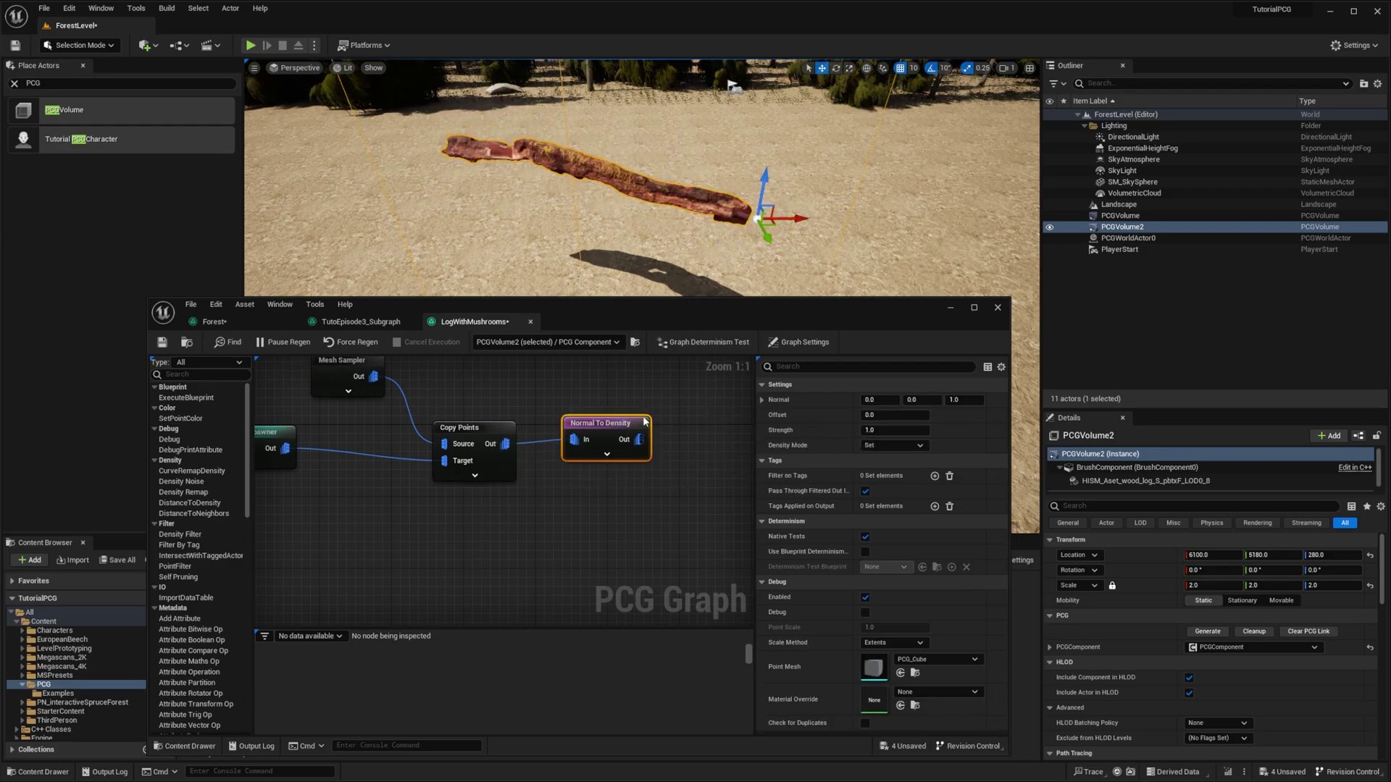
pyautogui.press('d')
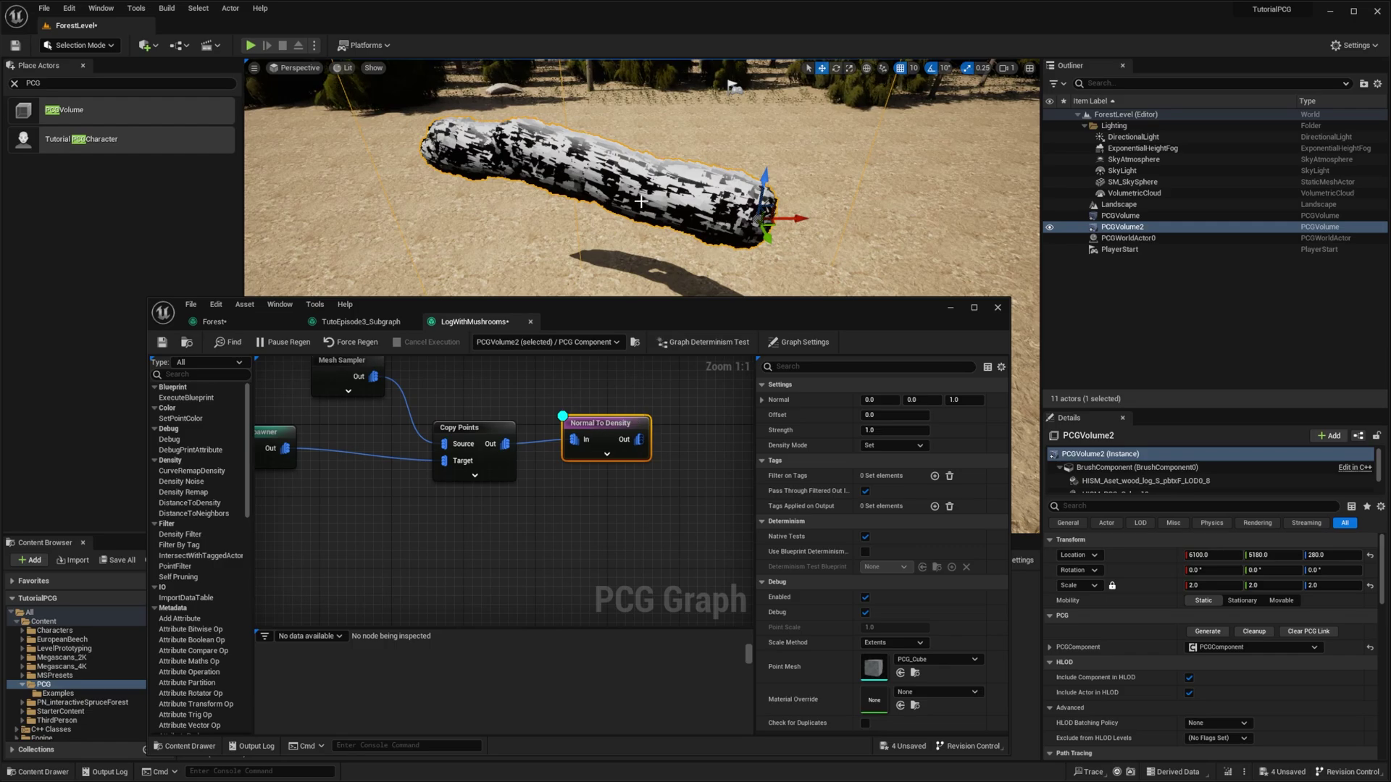
# - Set the Normal To Density node's debug Scale Method to Absolute with a Point Scale of 0.01
pyautogui.click(910, 644)
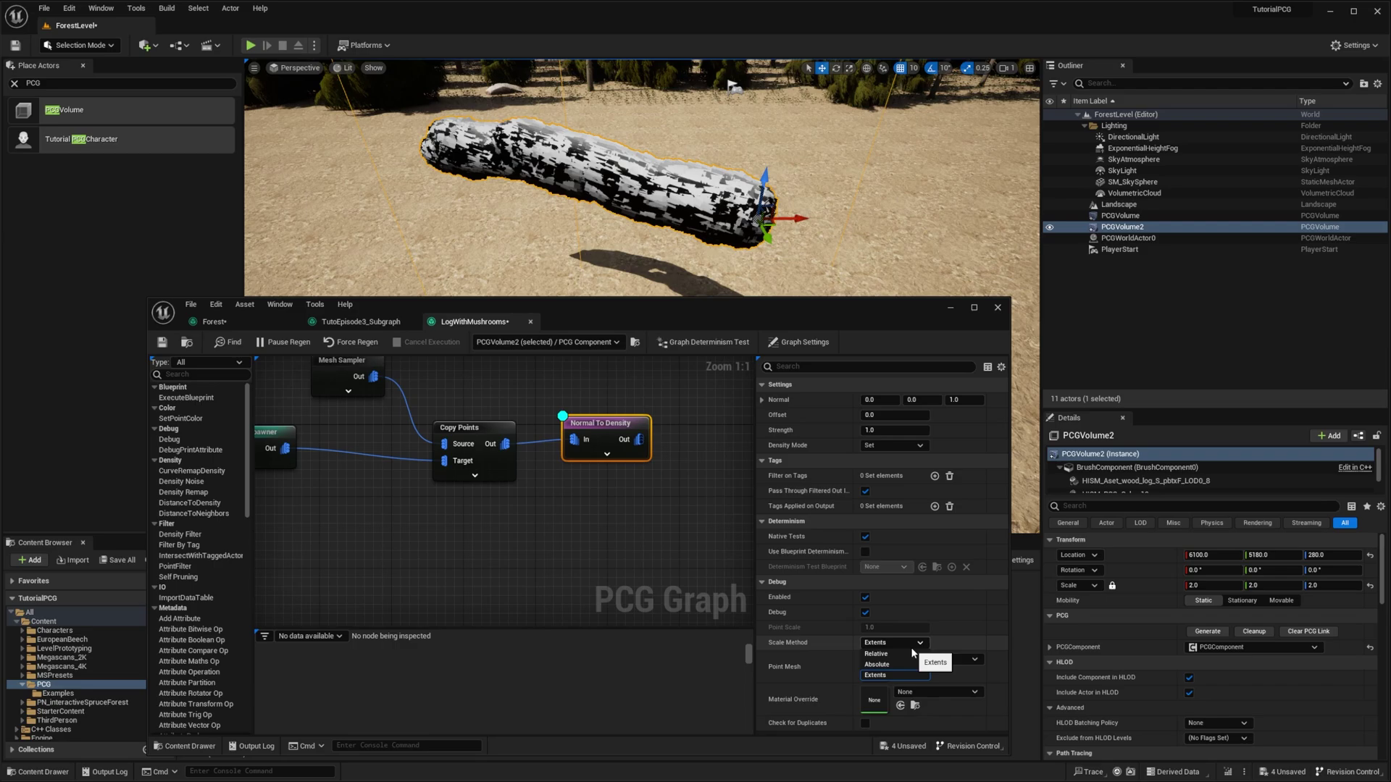
pyautogui.click(902, 665)
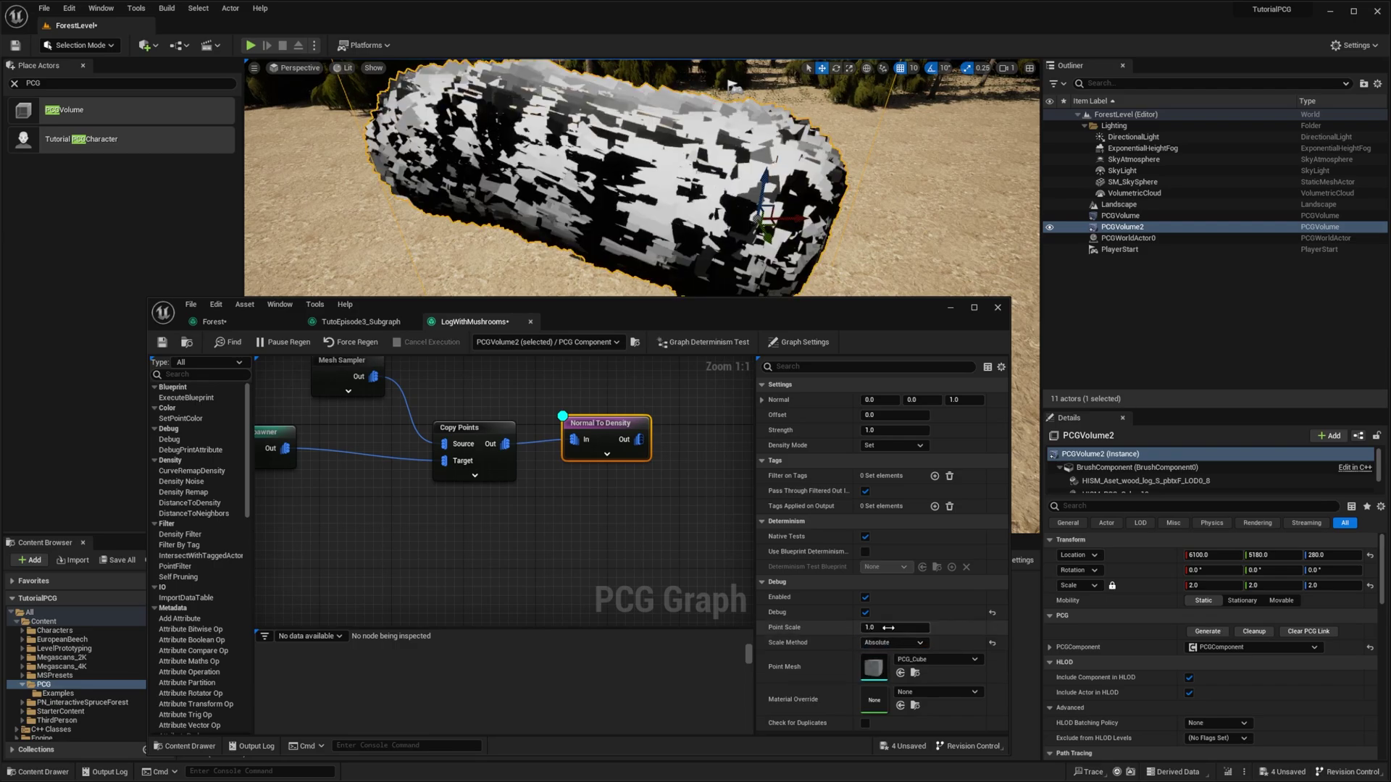
pyautogui.click(894, 628)
pyautogui.write('0.1')
pyautogui.press('Return')
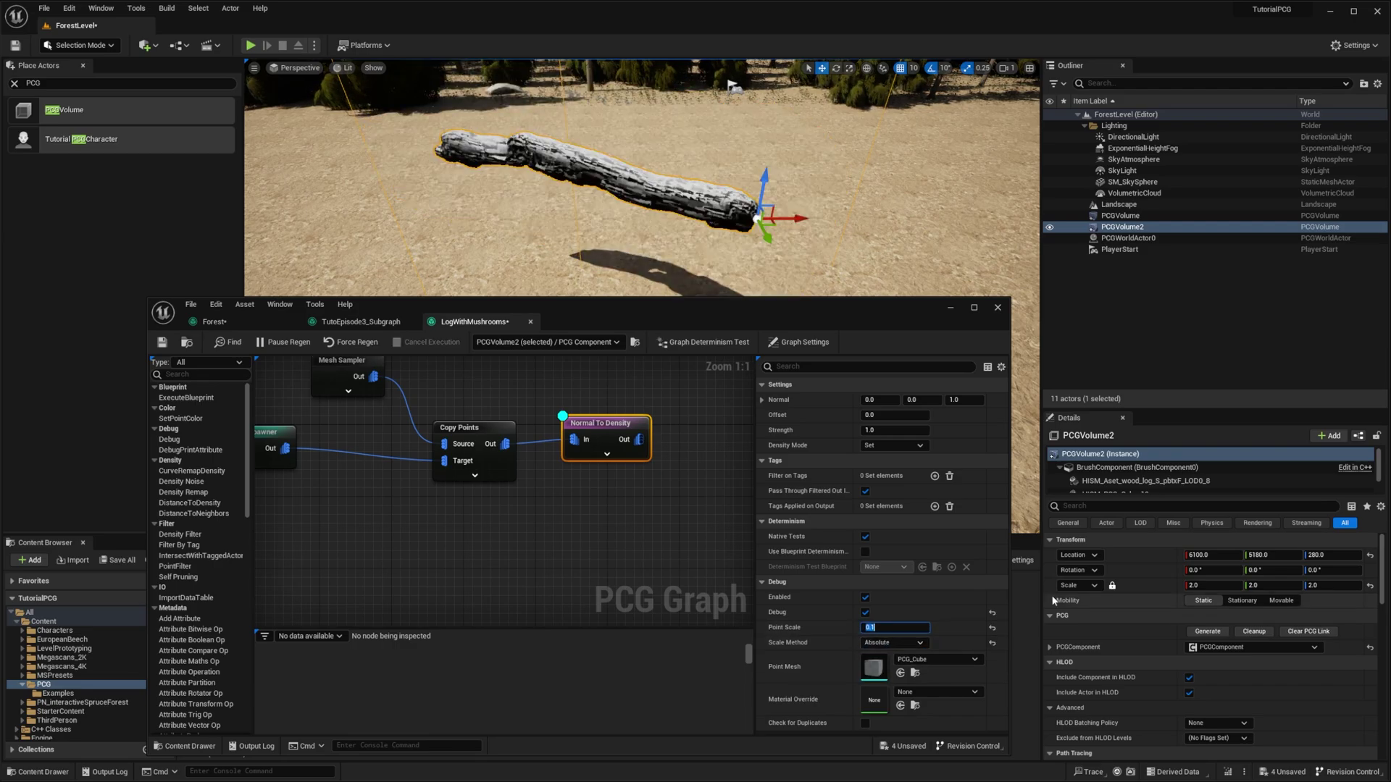
pyautogui.write('0.0')
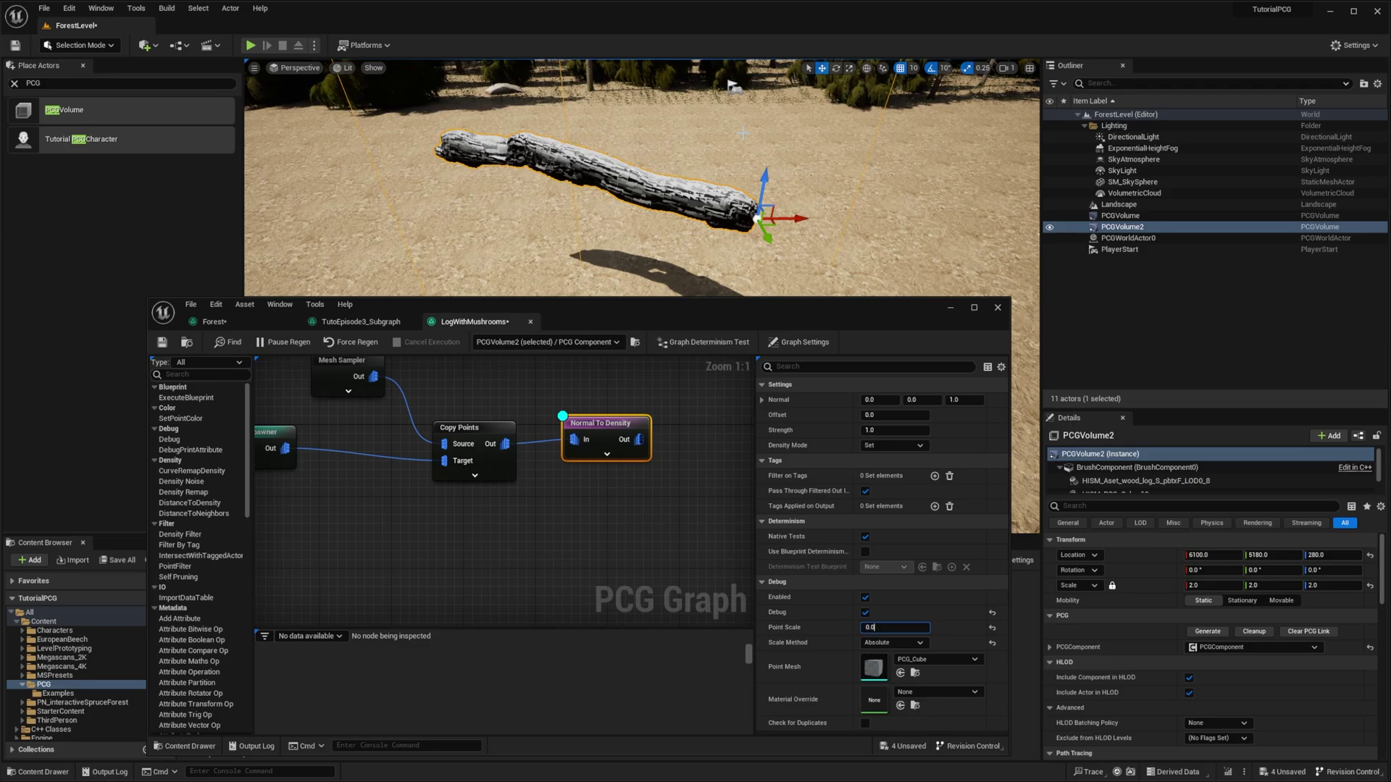
pyautogui.write('1')
pyautogui.press('Return')
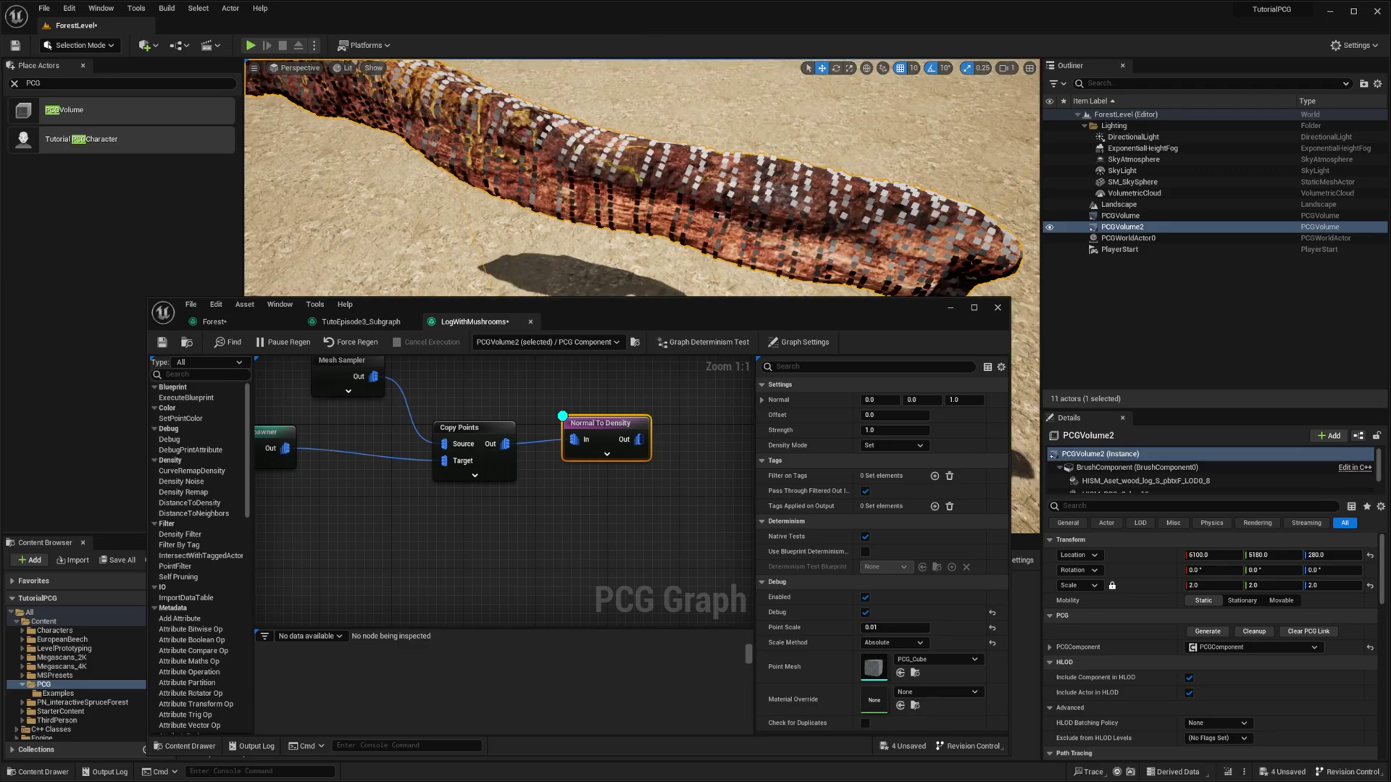
pyautogui.moveTo(759, 177); pyautogui.dragTo(786, 179, button='right')
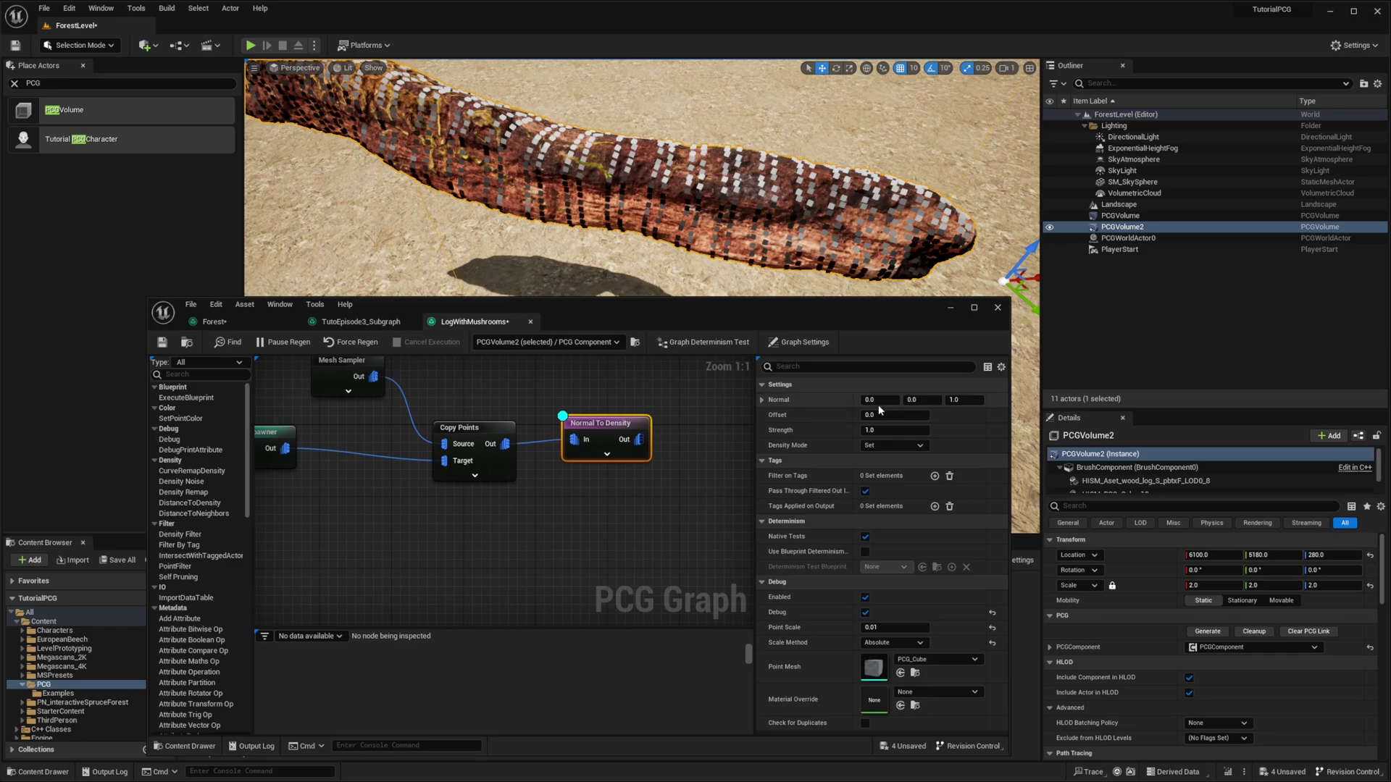
pyautogui.moveTo(947, 400); pyautogui.dragTo(984, 402)
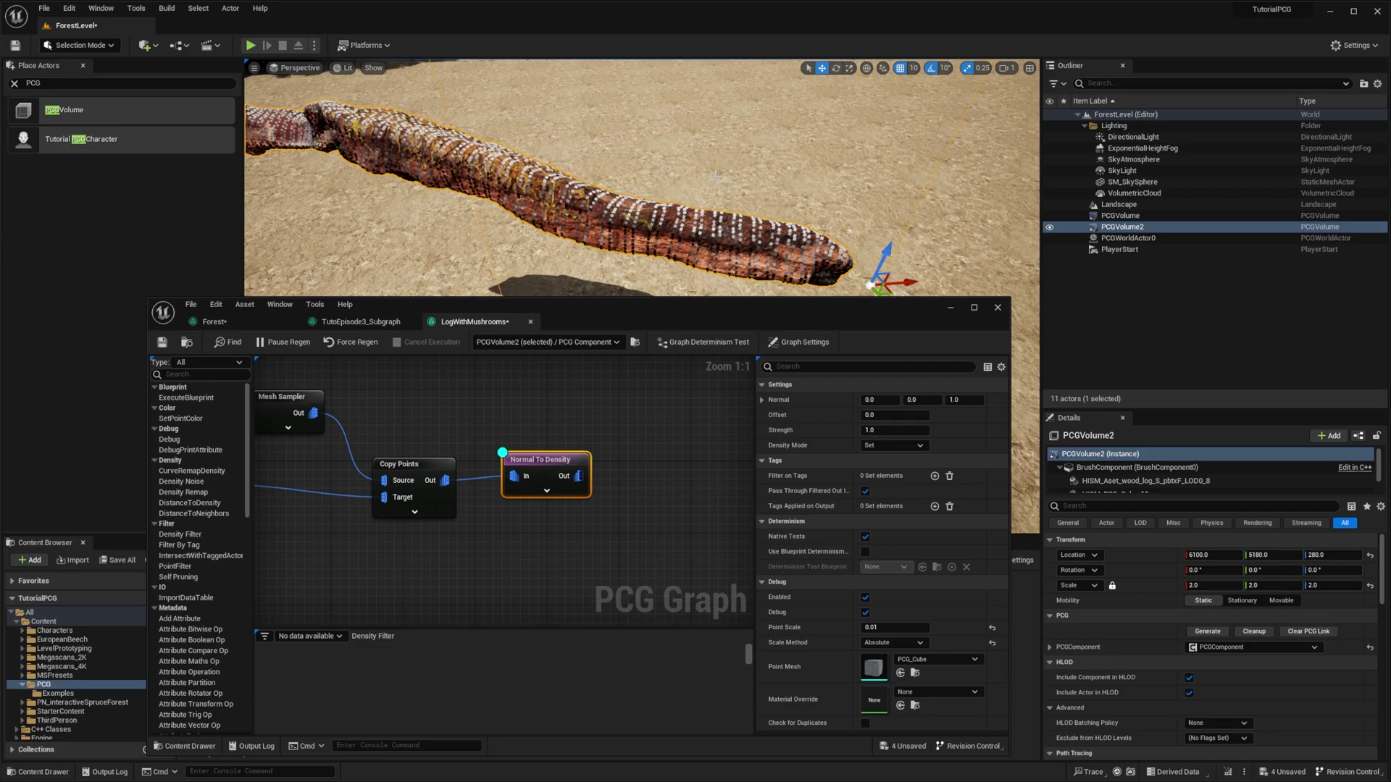
# - Add a Density Filter node and feed it from the Normal To Density output
pyautogui.rightClick(642, 521)
pyautogui.write('Densi')
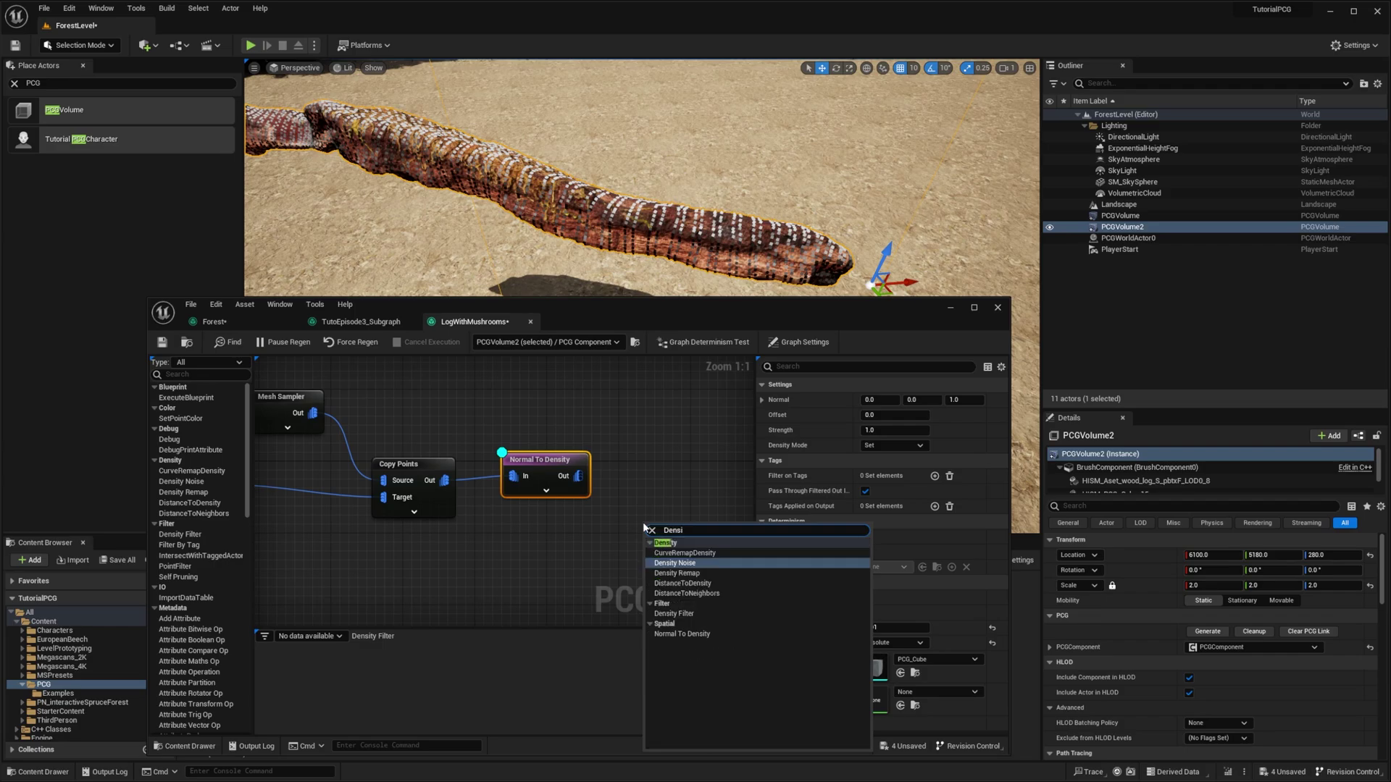
pyautogui.click(674, 614)
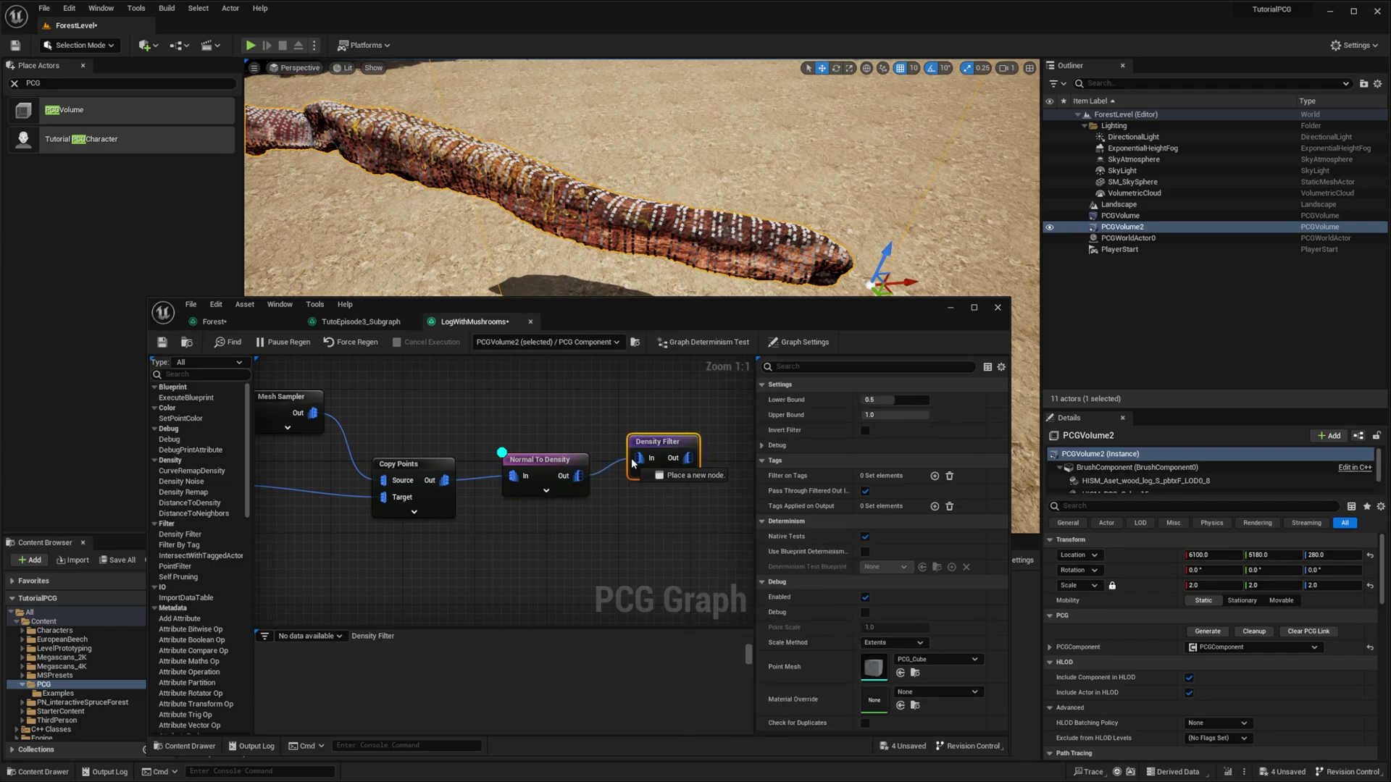
# - Move the debug display from Normal To Density to Density Filter, using Absolute Scale Method and a Point Scale of 0.01
pyautogui.click(558, 460)
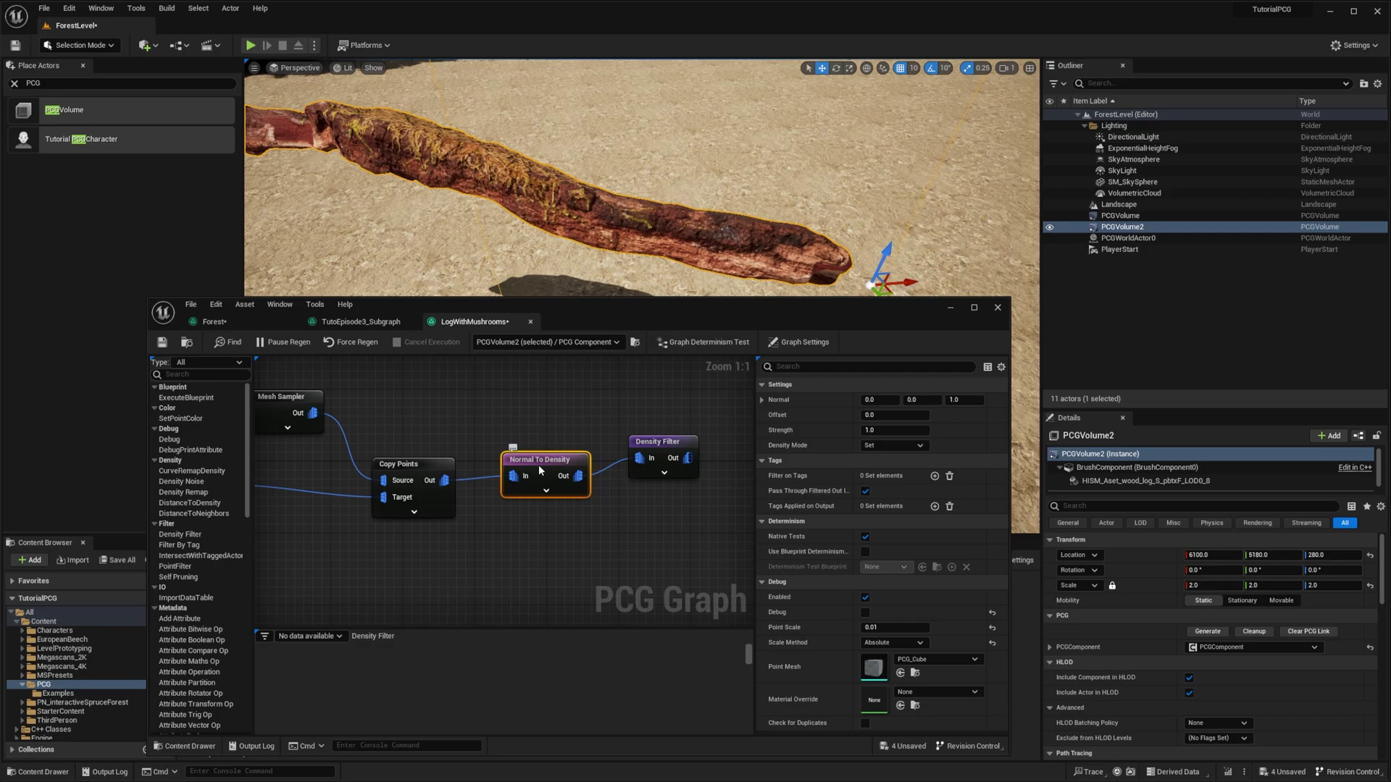
pyautogui.click(645, 443)
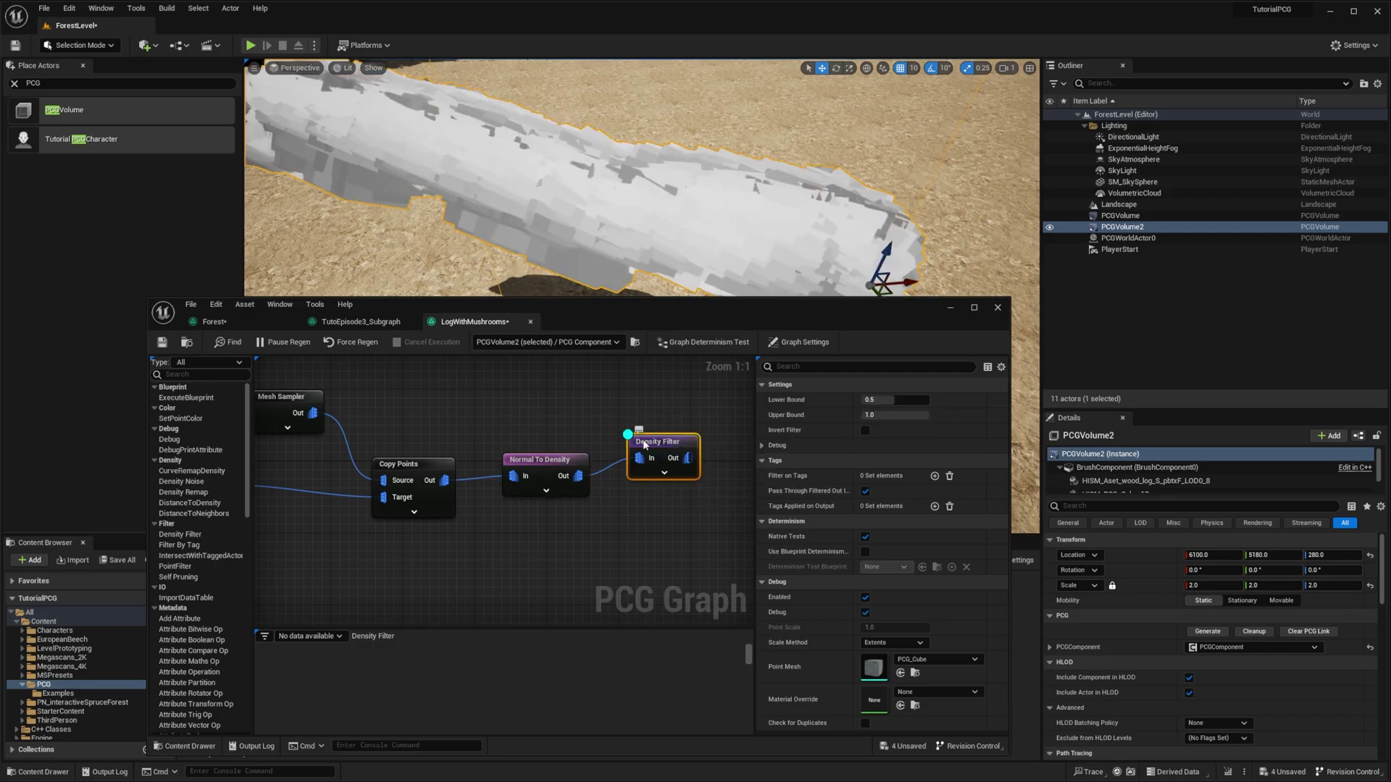
pyautogui.click(893, 642)
pyautogui.click(880, 661)
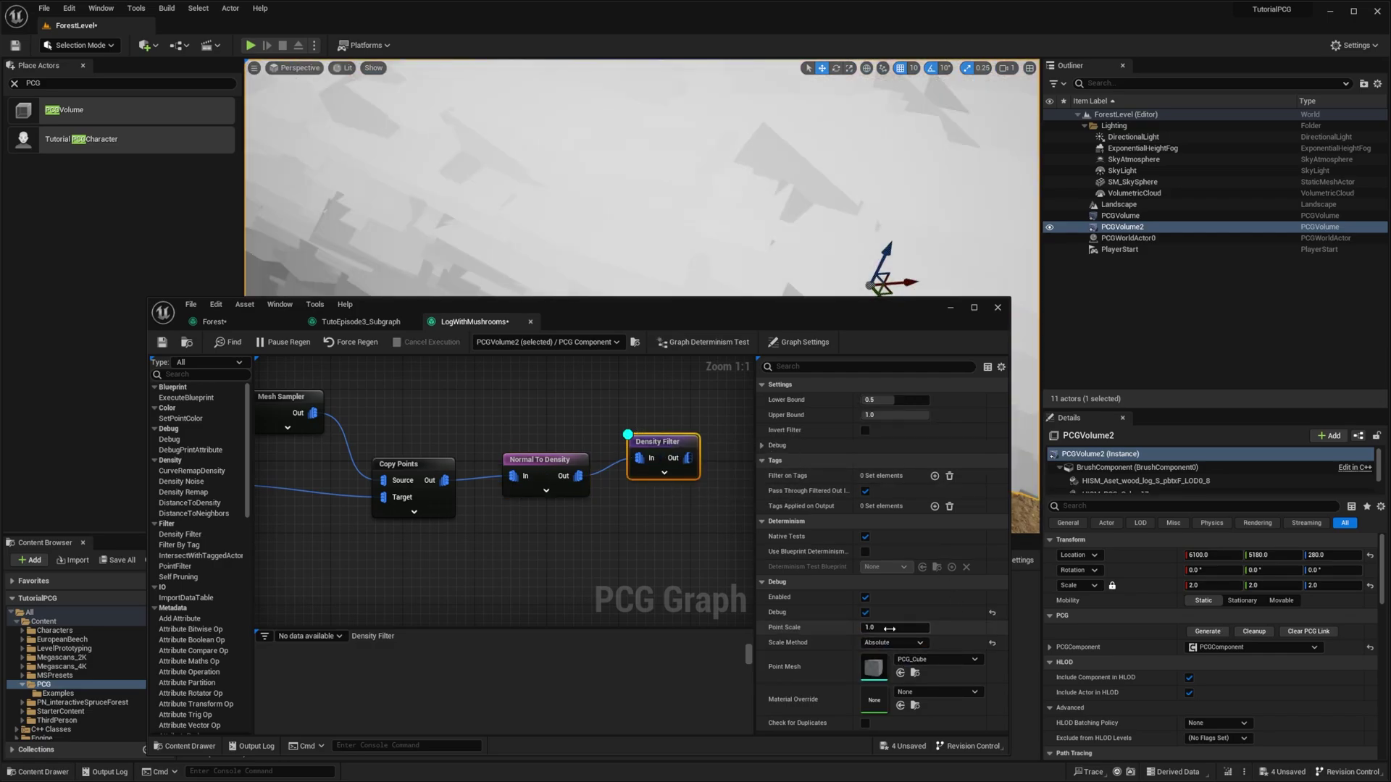
pyautogui.click(889, 629)
pyautogui.write('0.01')
pyautogui.press('Return')
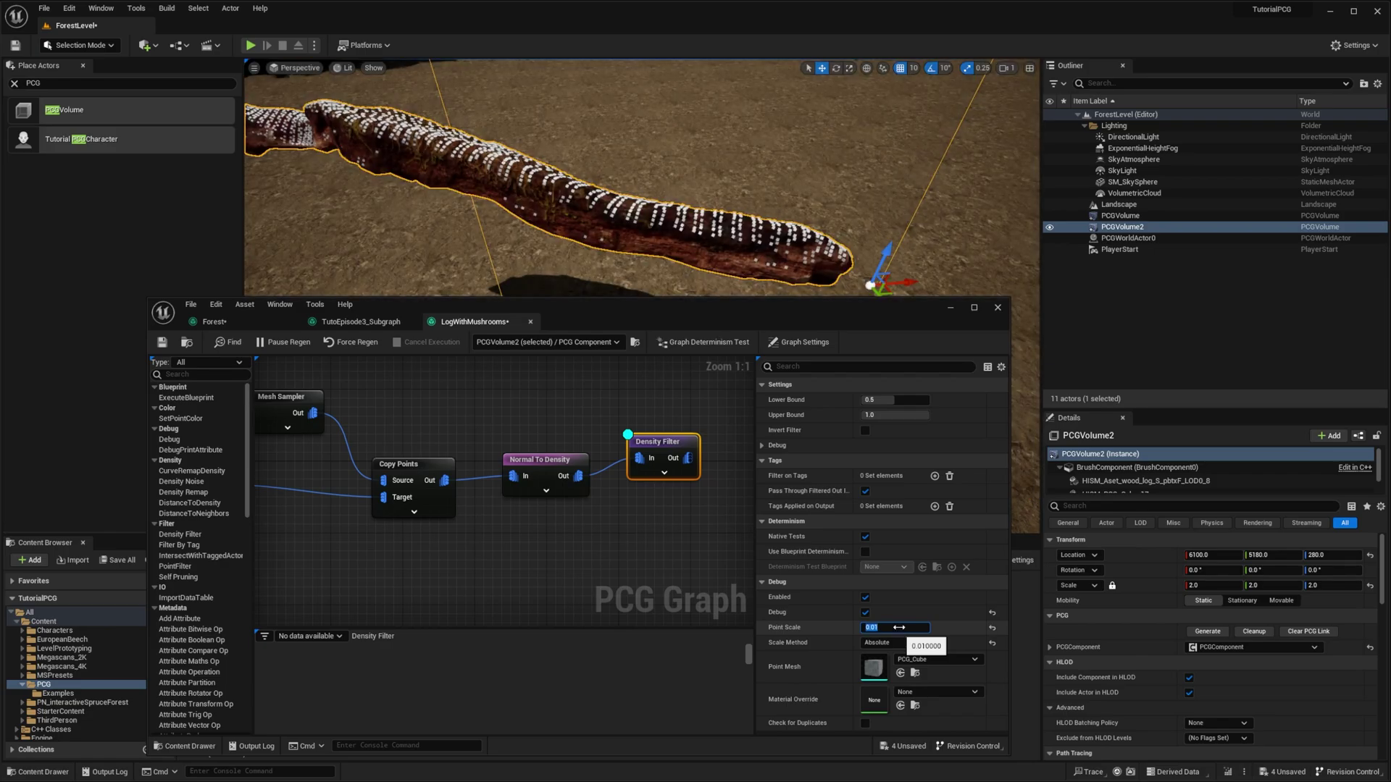
# - Set the Density Filter's Lower Bound to 0.9 and check the remaining points on the log
pyautogui.moveTo(714, 243); pyautogui.dragTo(660, 230, button='right')
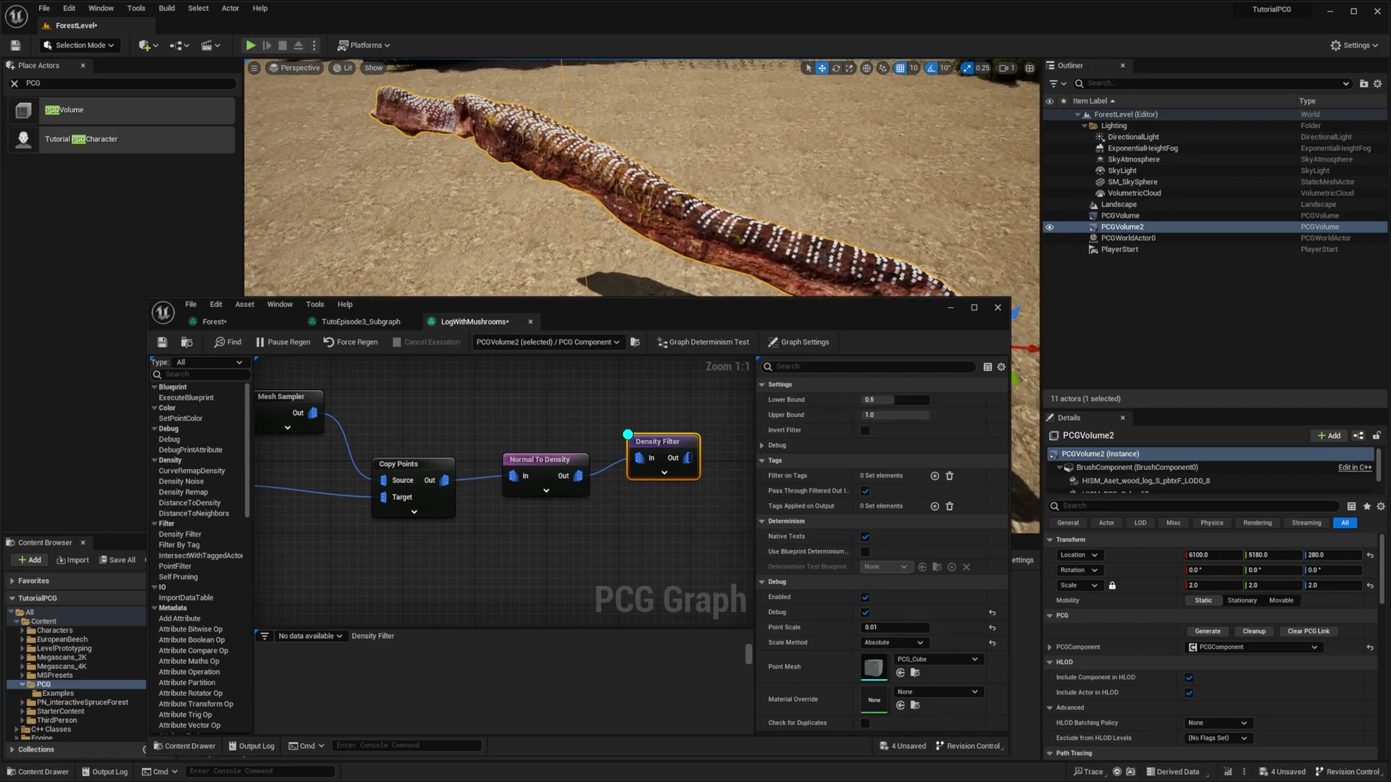
pyautogui.moveTo(609, 188); pyautogui.dragTo(572, 190, button='right')
pyautogui.click(896, 402)
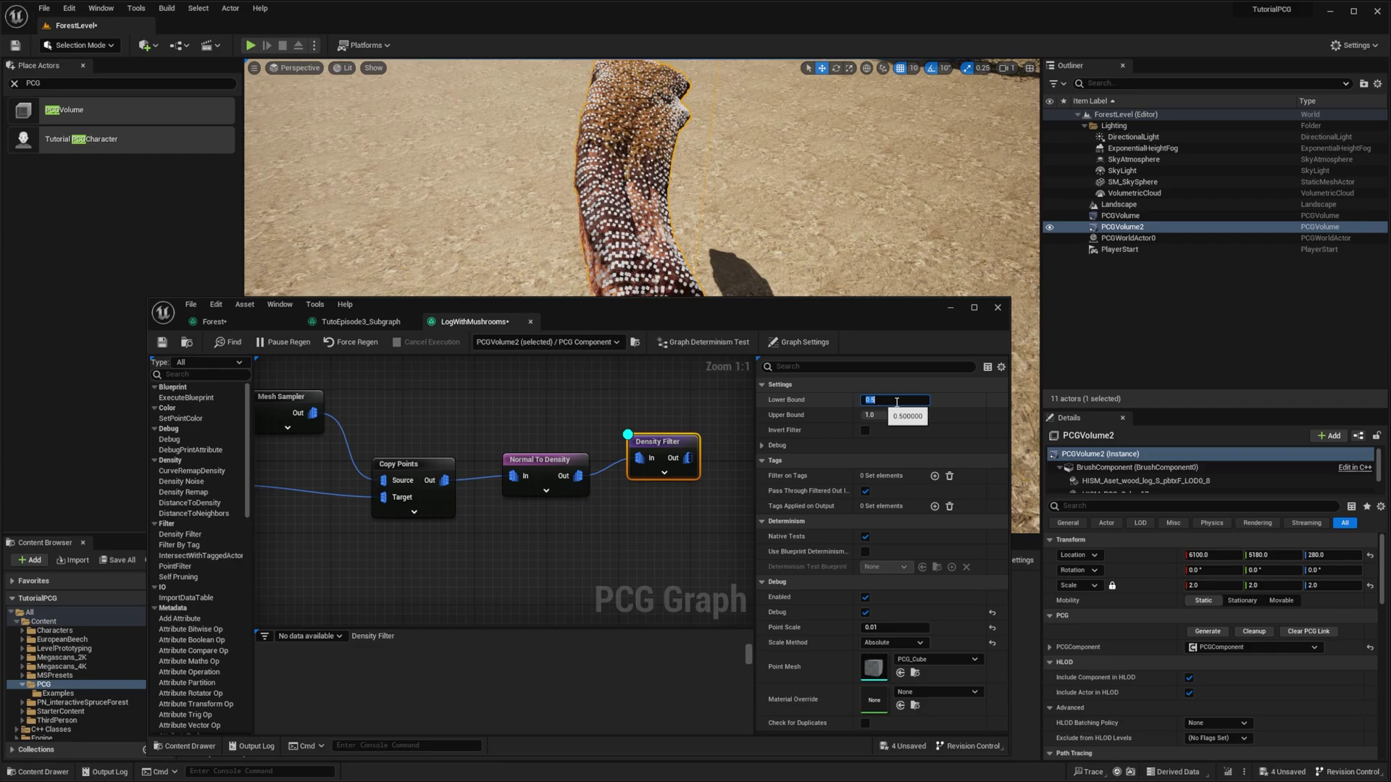
pyautogui.press('Return')
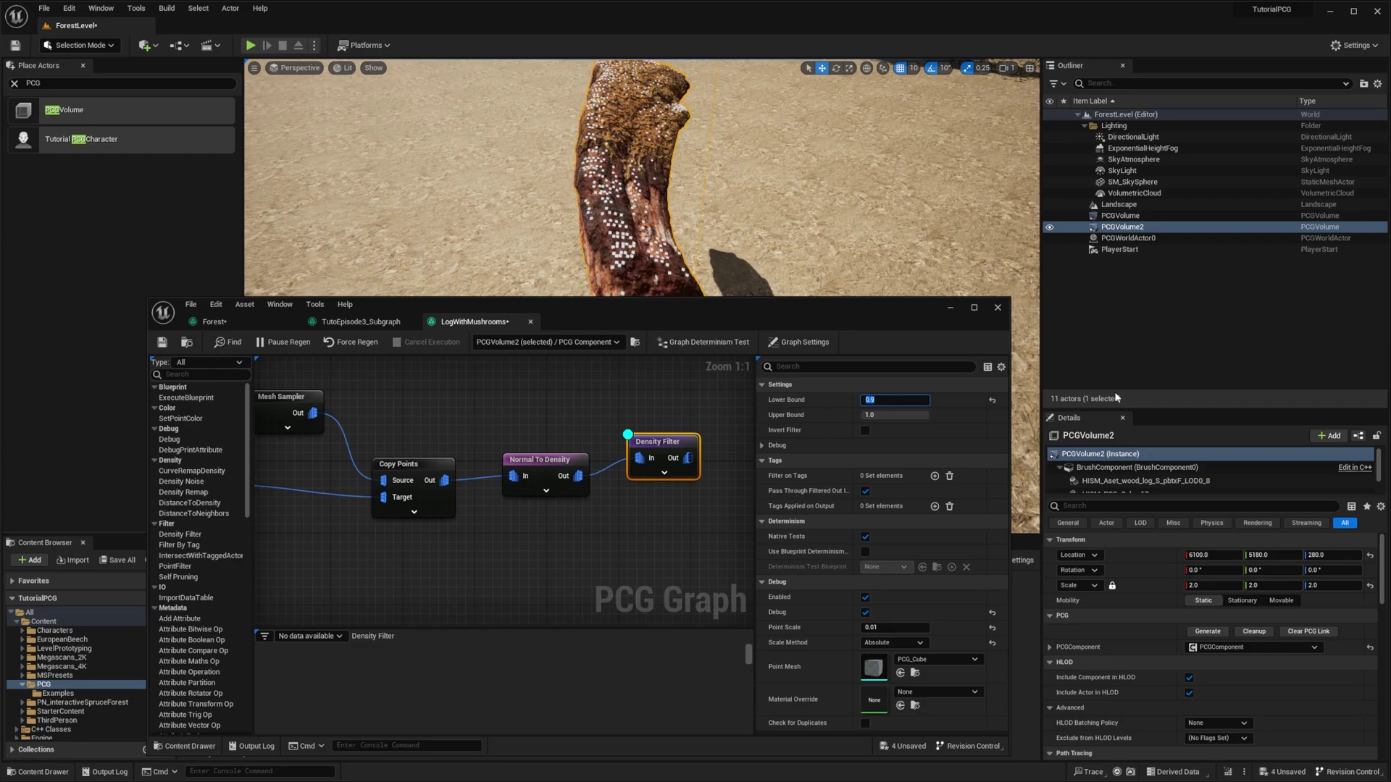
pyautogui.moveTo(826, 202); pyautogui.dragTo(768, 199, button='right')
pyautogui.moveTo(721, 250); pyautogui.dragTo(812, 170, button='right')
pyautogui.moveTo(692, 174); pyautogui.dragTo(687, 225, button='right')
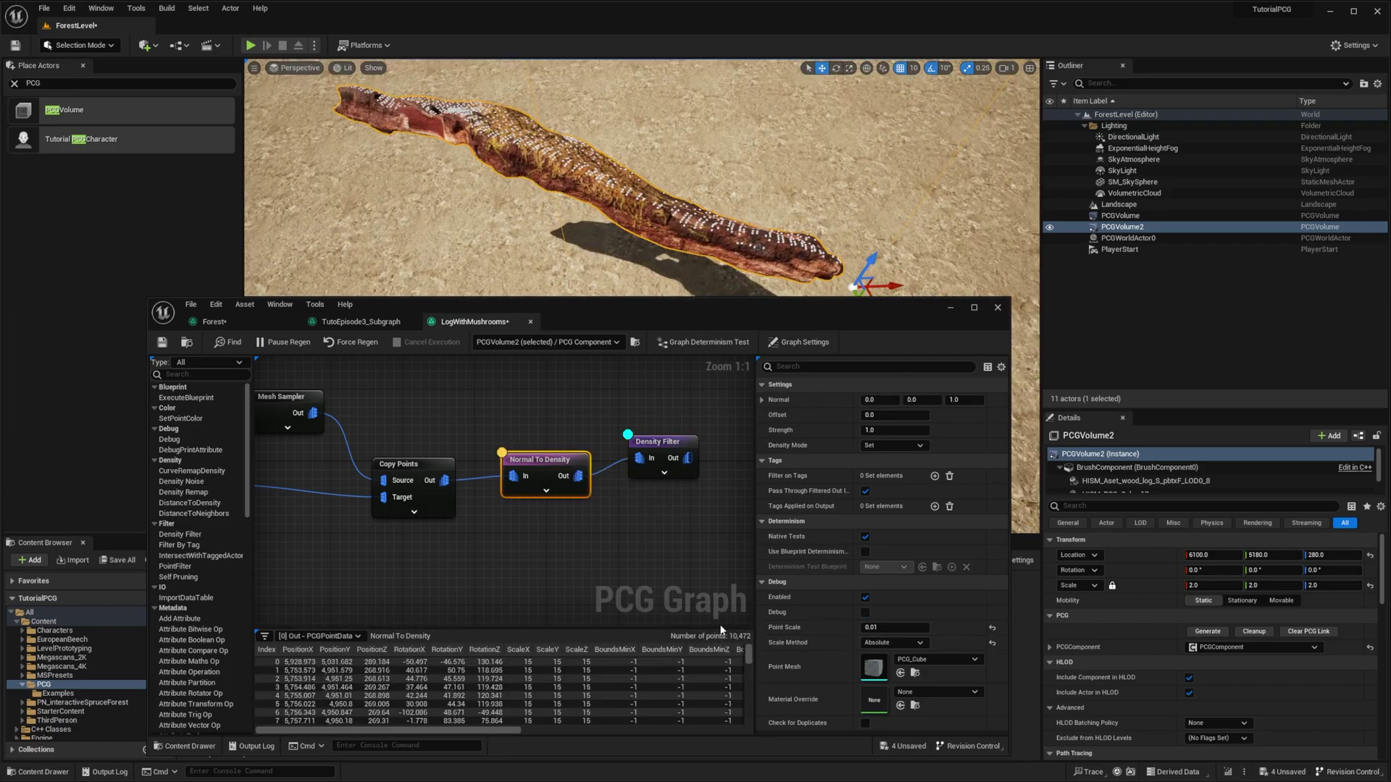
# - Switch the point data inspection from Normal To Density to the Density Filter node
pyautogui.click(696, 460)
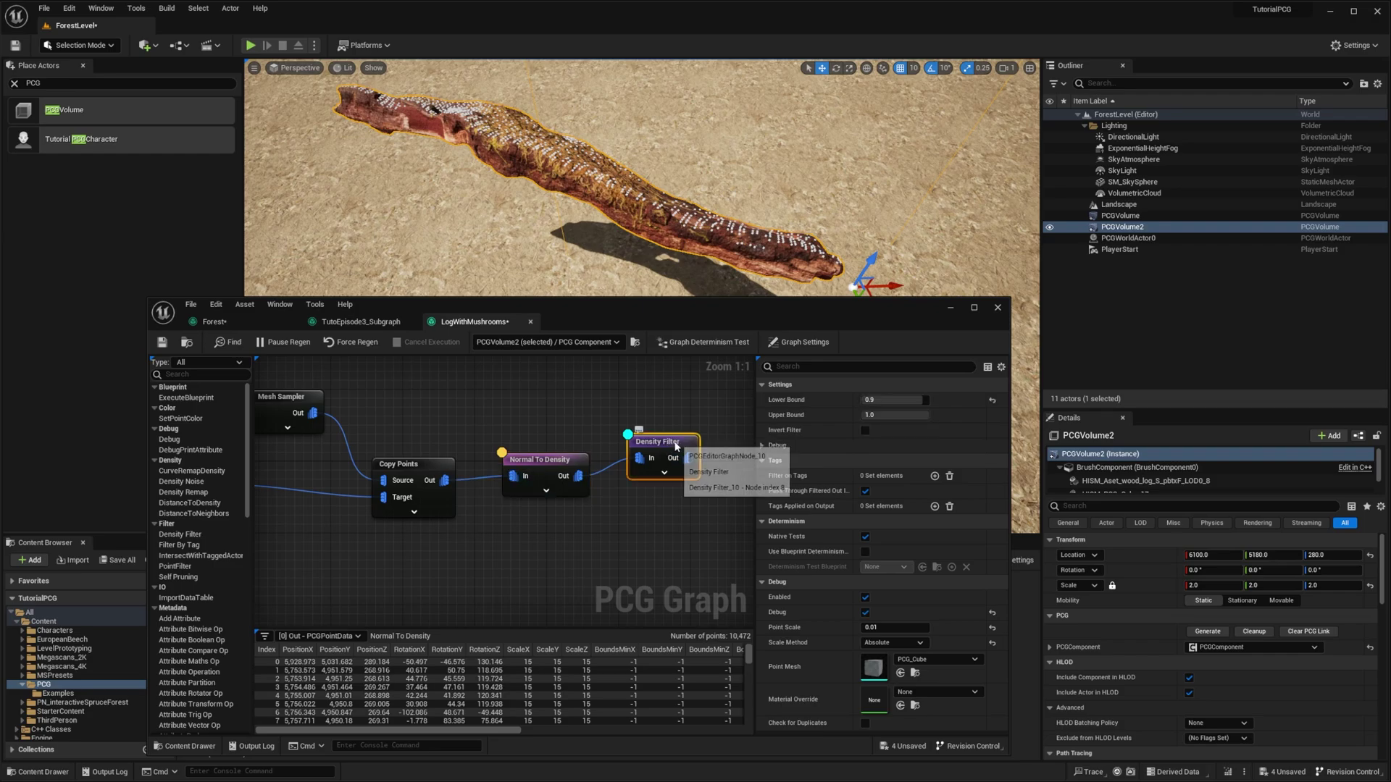
pyautogui.press('a')
pyautogui.press('d')
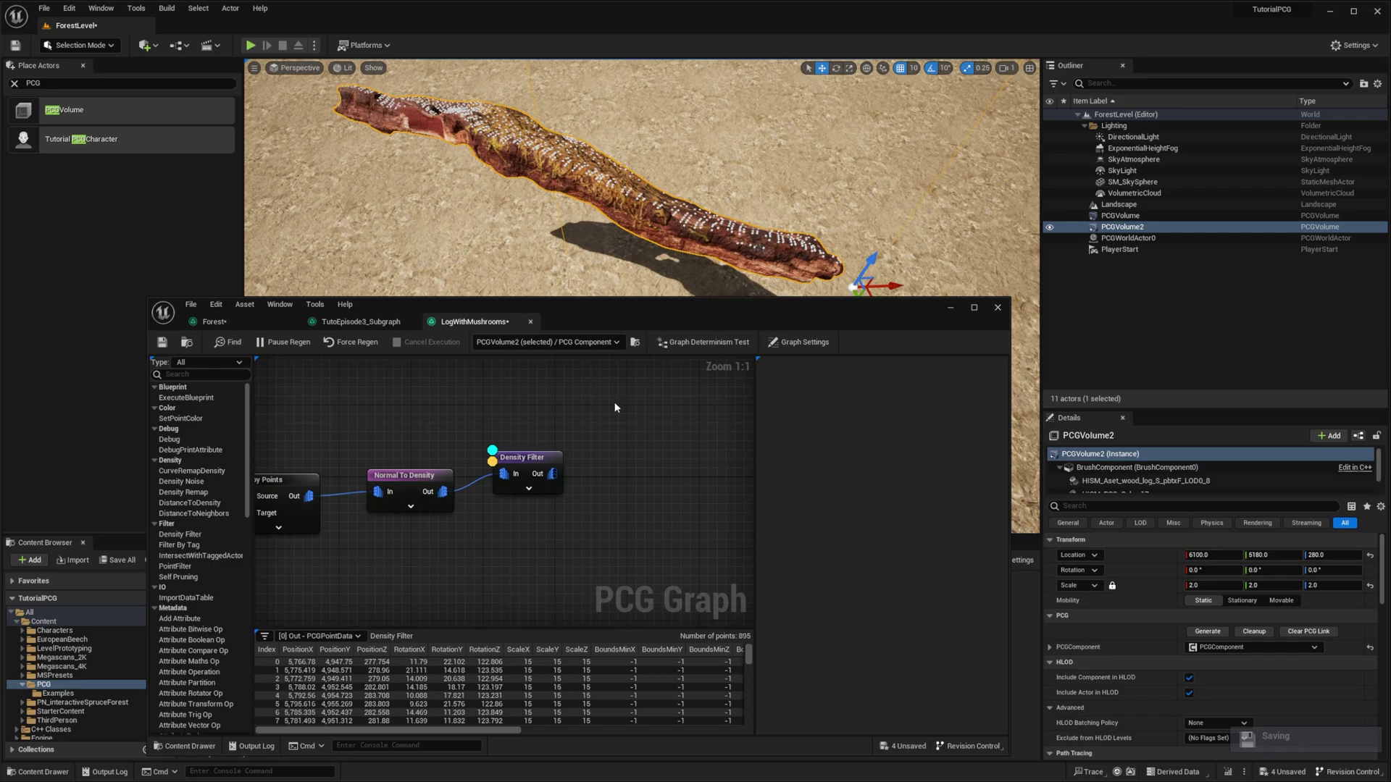
# - Add a Density Noise node and connect the Density Filter output to its input
pyautogui.rightClick(643, 446)
pyautogui.write('density')
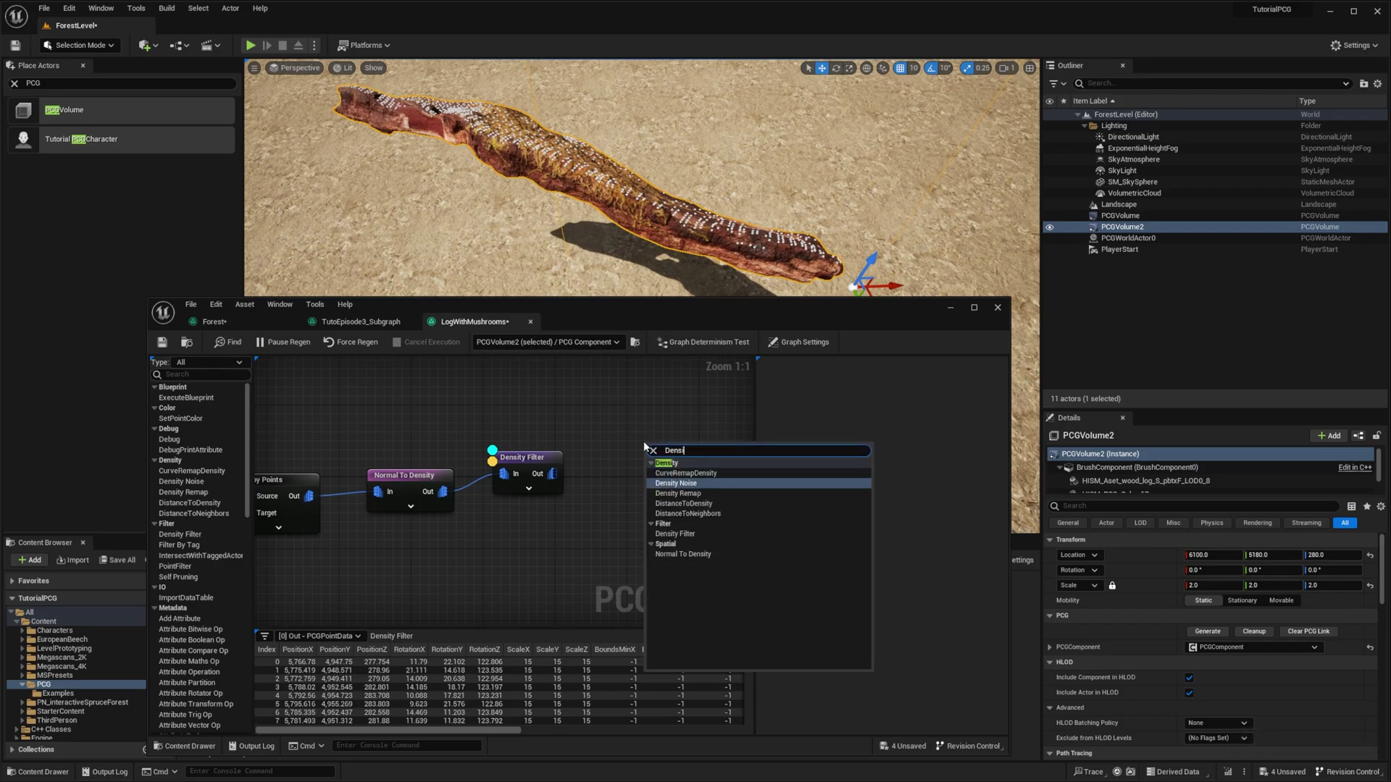
pyautogui.press('Return')
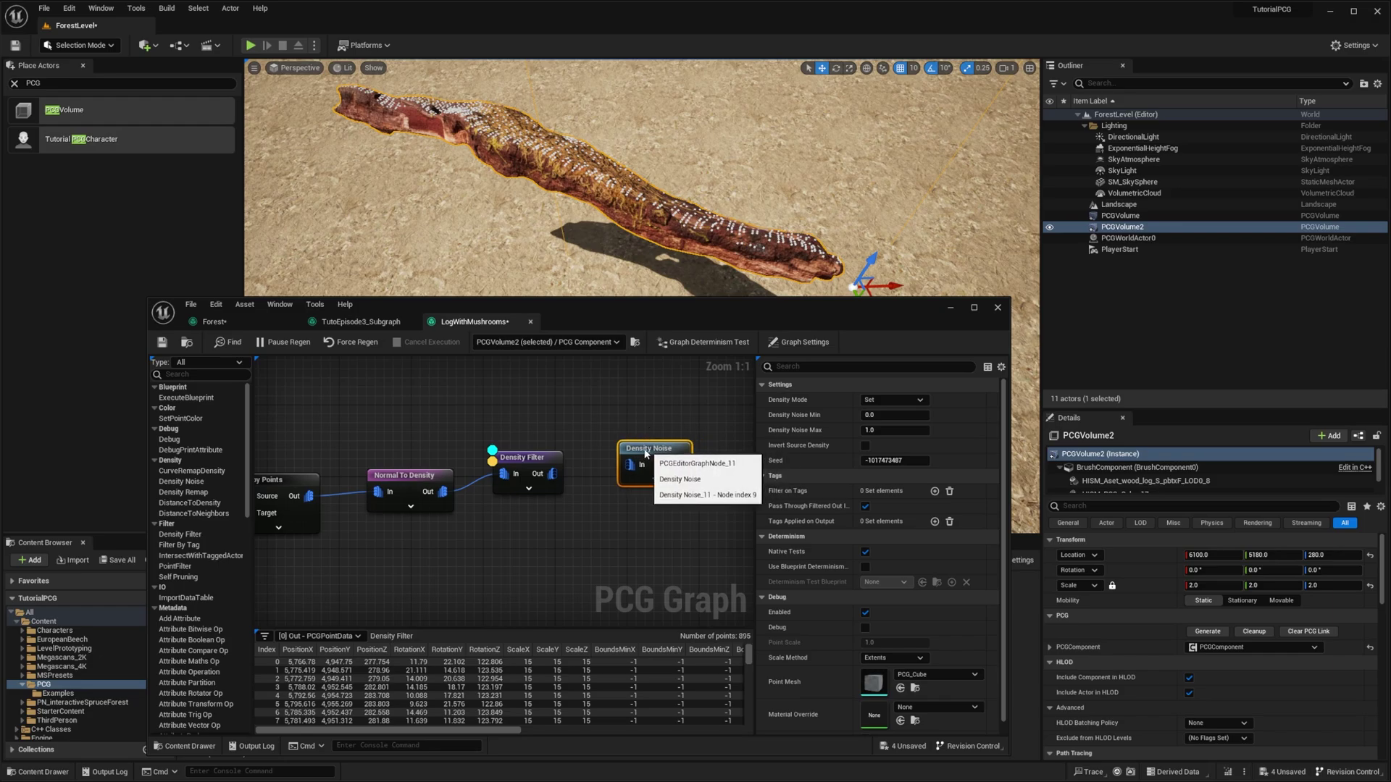
pyautogui.moveTo(675, 455); pyautogui.dragTo(632, 454)
pyautogui.moveTo(552, 474); pyautogui.dragTo(610, 465)
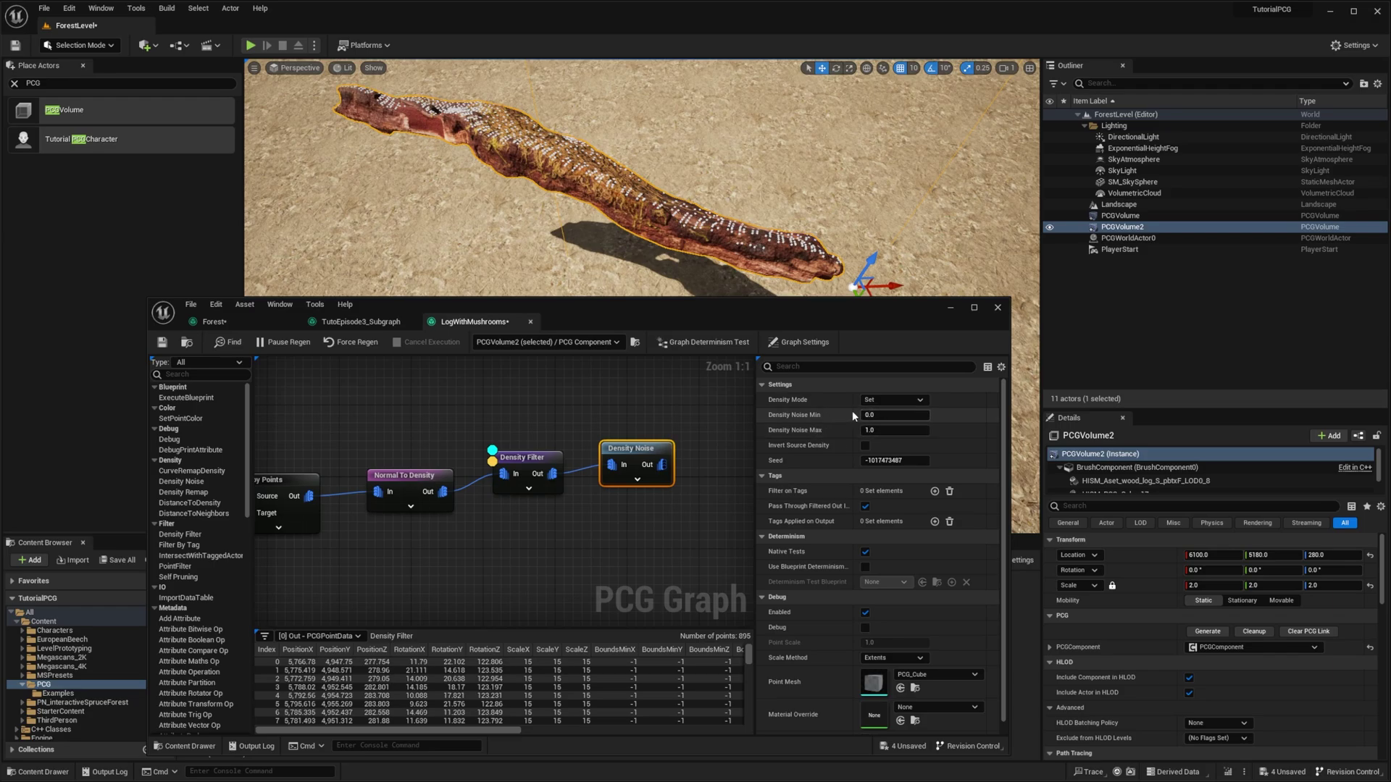
# - Turn off inspection and debug display on Density Filter and turn on the debug display for Density Noise
pyautogui.click(521, 458)
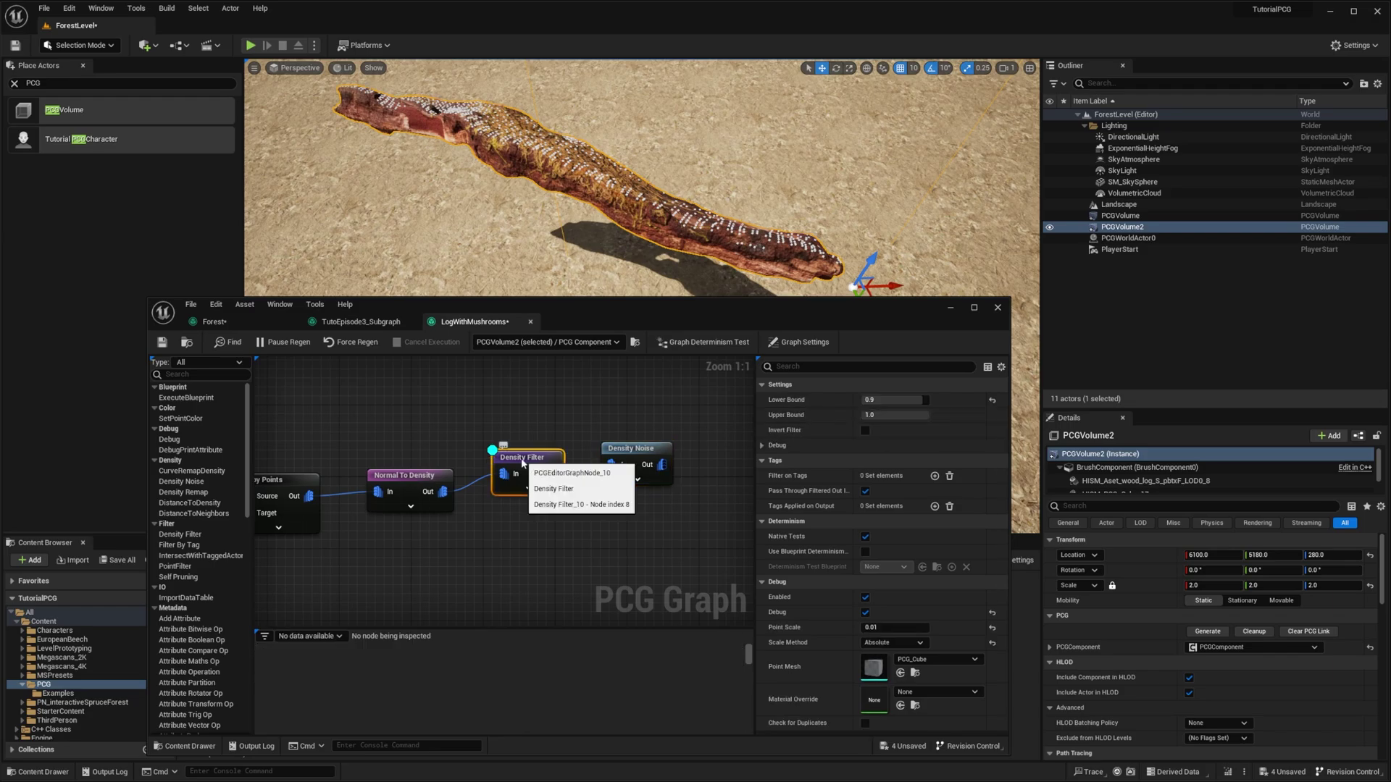
pyautogui.click(661, 456)
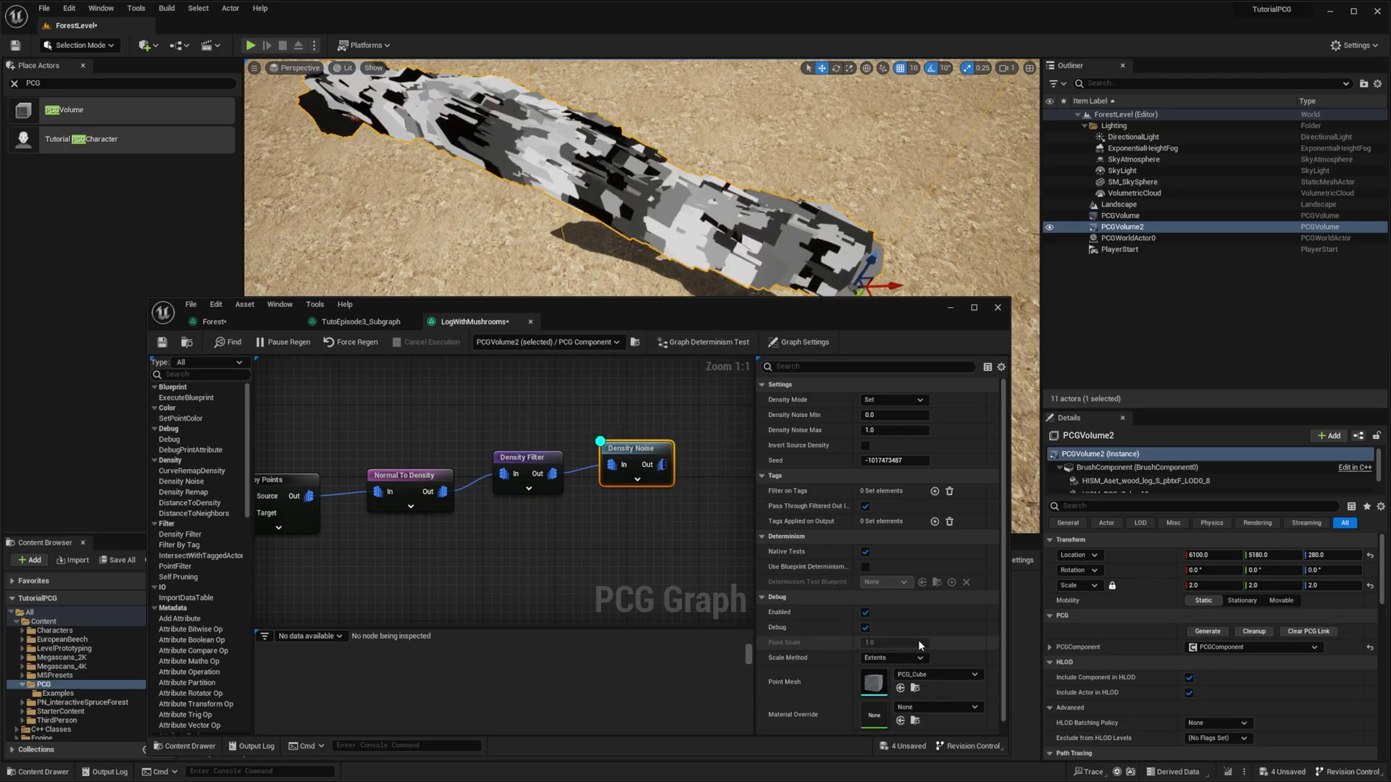
# - Set Density Noise's debug Scale Method to Absolute with a Point Scale of 0.01, and change its Seed to -173747336
pyautogui.click(920, 677)
pyautogui.click(921, 679)
pyautogui.click(896, 659)
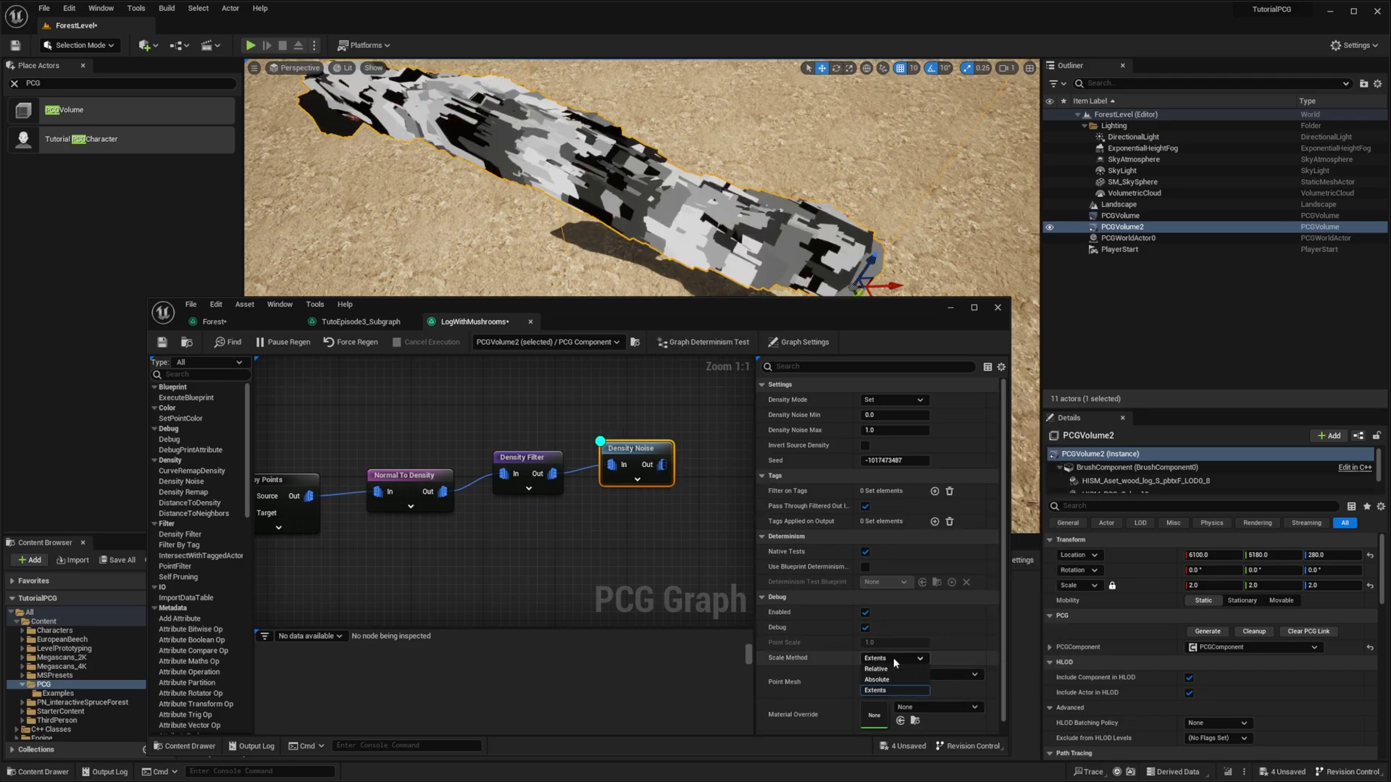
pyautogui.click(899, 680)
pyautogui.click(895, 645)
pyautogui.write('0.01')
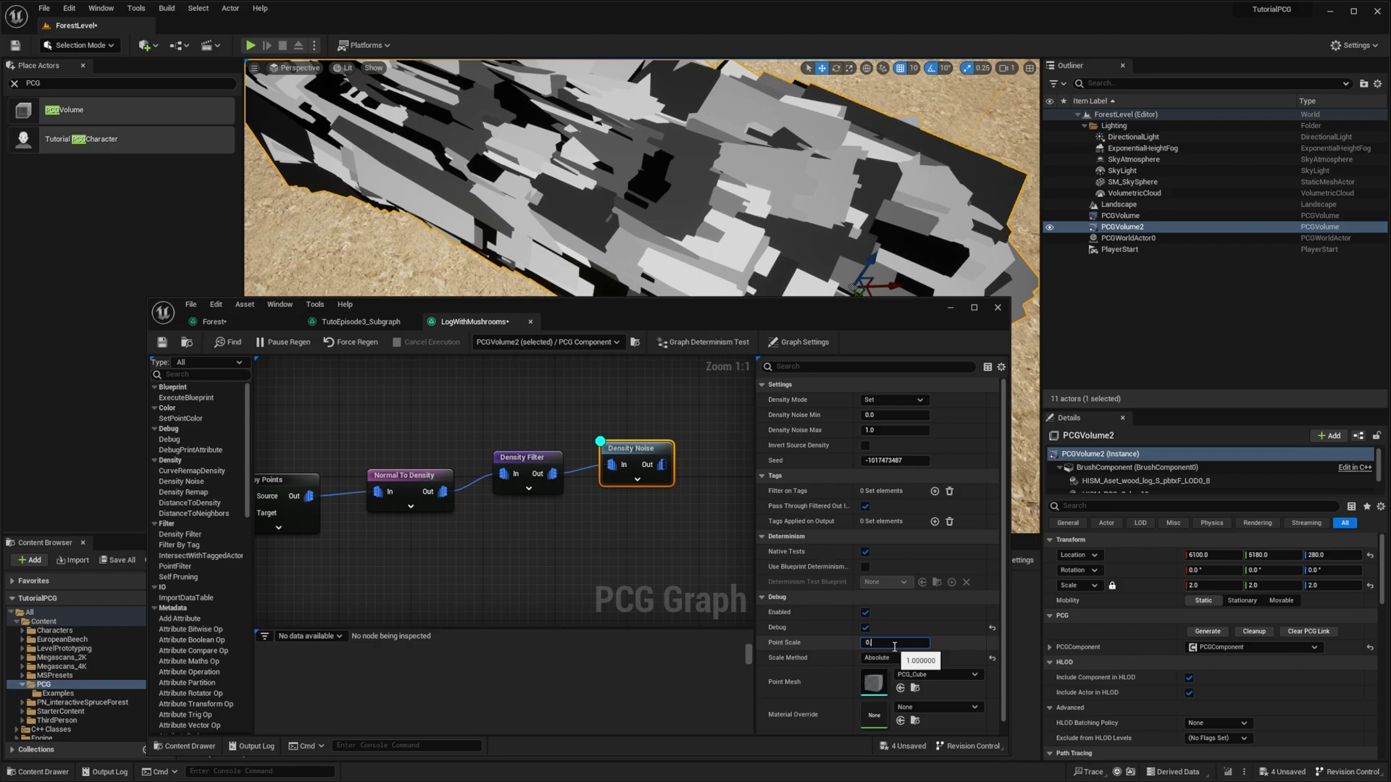
pyautogui.press('Return')
pyautogui.moveTo(642, 178); pyautogui.dragTo(605, 185, button='right')
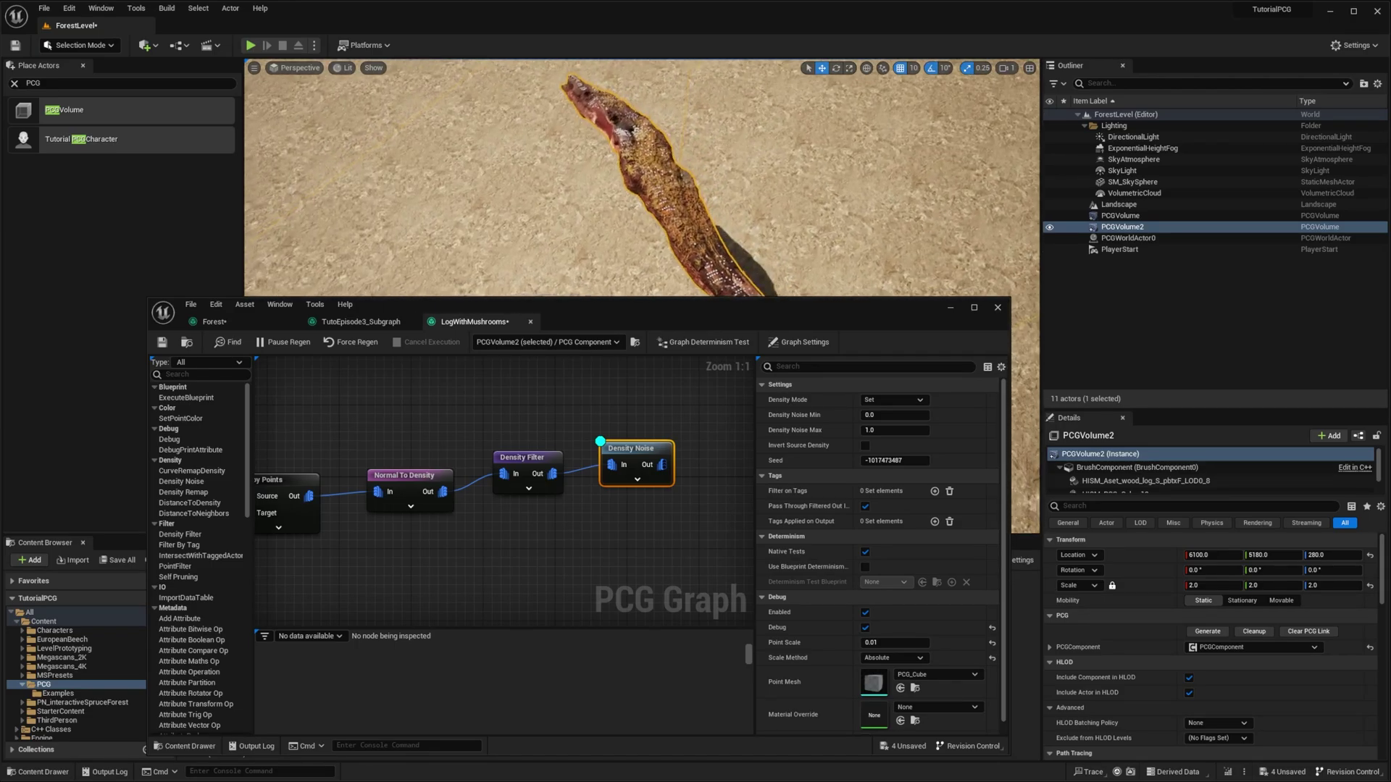
pyautogui.moveTo(867, 462)
pyautogui.mouseDown()
pyautogui.moveTo(888, 461)
pyautogui.moveTo(847, 466)
pyautogui.mouseUp()
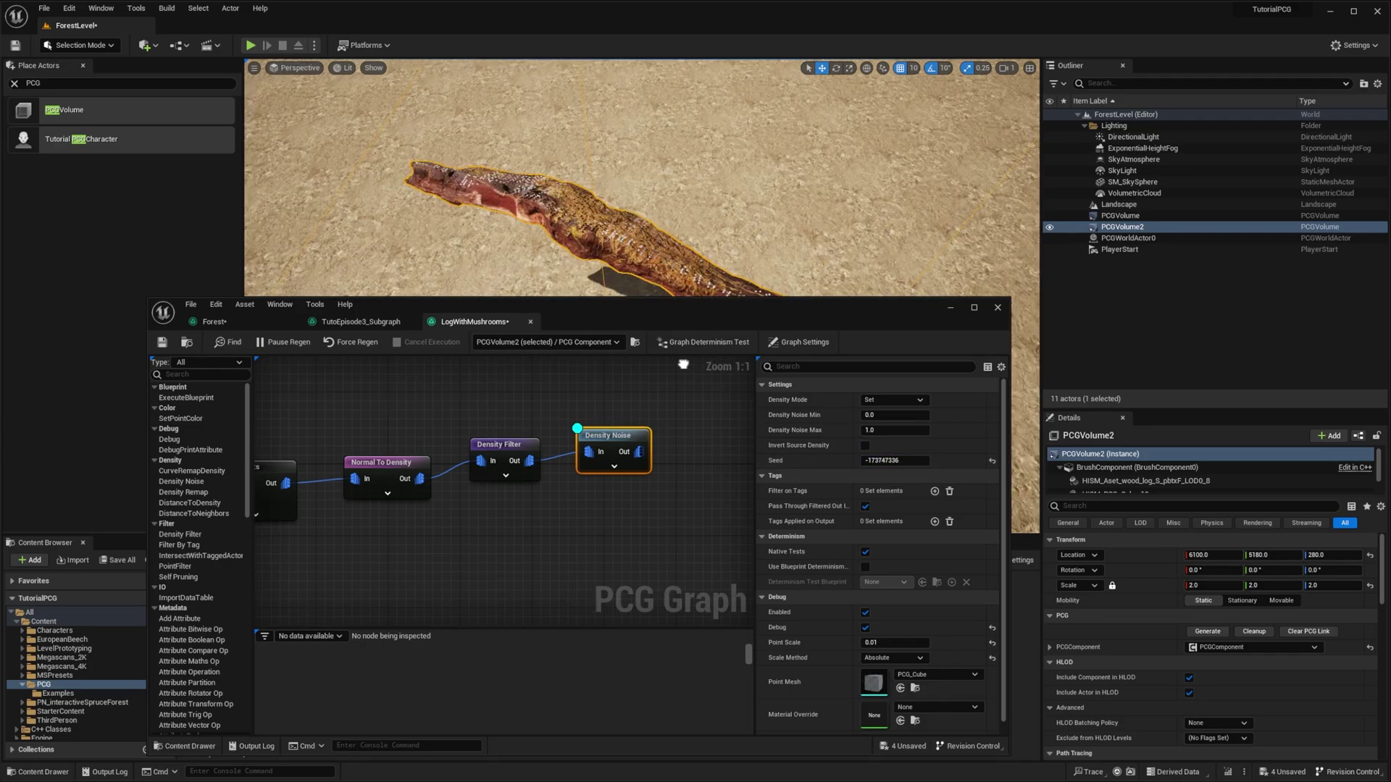
# - Add a second Density Filter node fed by the Density Noise output and place it after that node
pyautogui.moveTo(681, 368); pyautogui.dragTo(572, 383, button='right')
pyautogui.moveTo(529, 468); pyautogui.dragTo(619, 447)
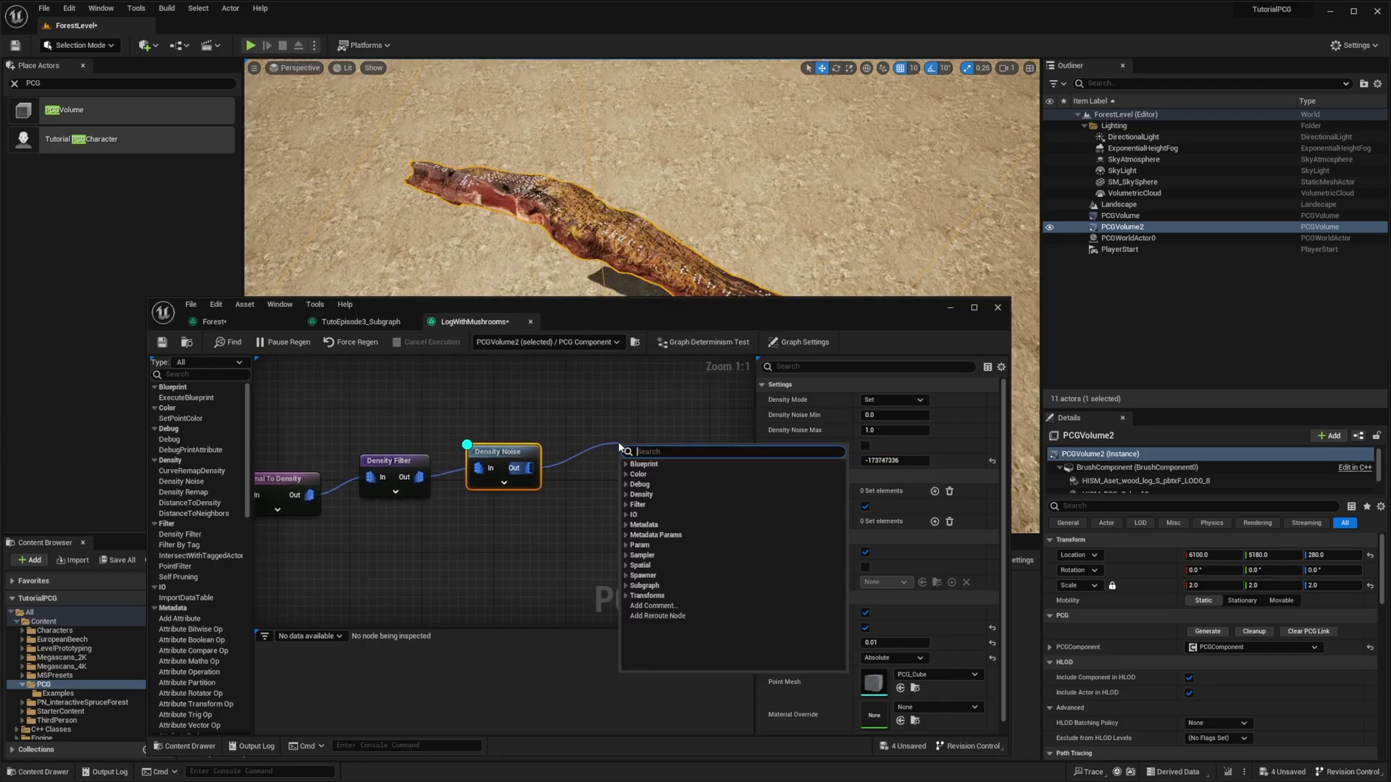
pyautogui.write('Dens')
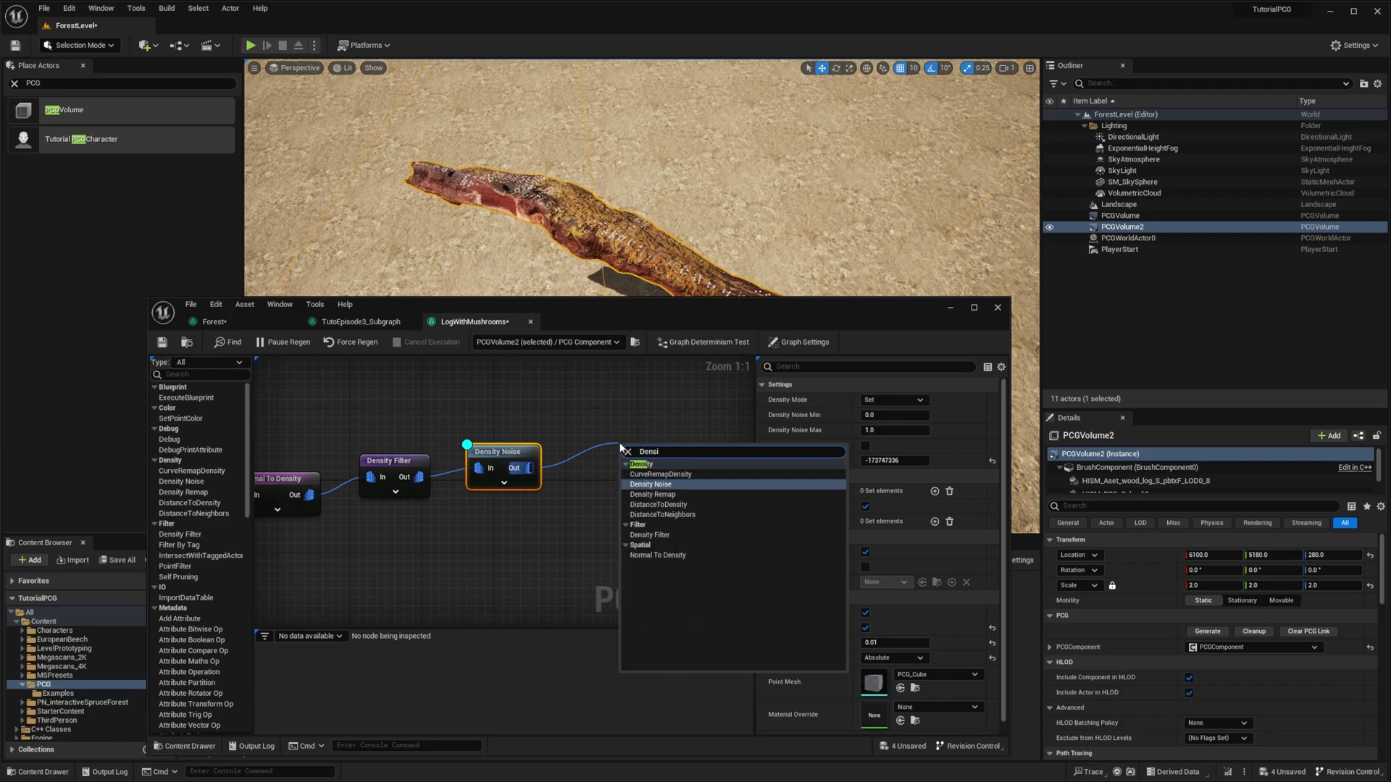
pyautogui.write('i')
pyautogui.press('Down')
pyautogui.press('Down')
pyautogui.press('Down')
pyautogui.press('Down')
pyautogui.press('Return')
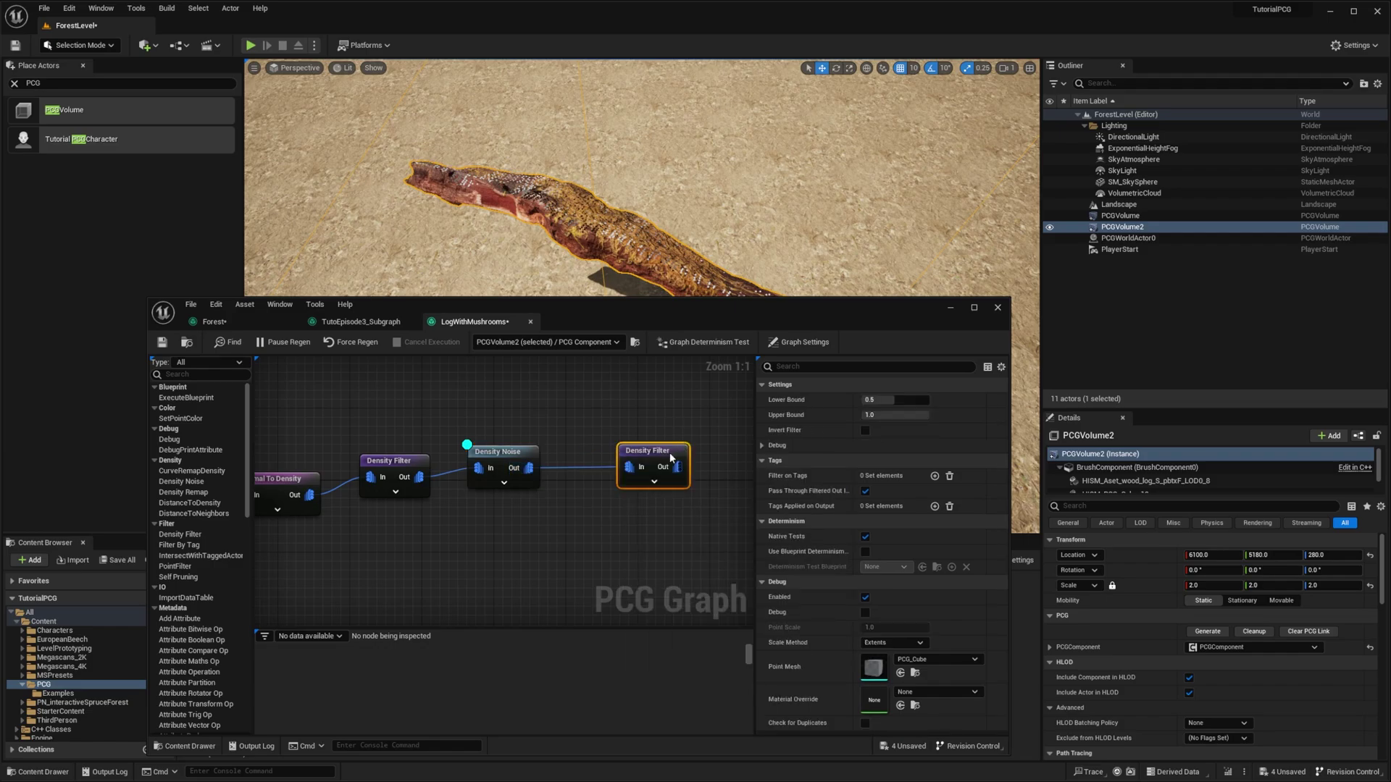
pyautogui.moveTo(670, 456); pyautogui.dragTo(655, 439)
# - Set the new Density Filter's Lower Bound to 0.8 and move the debug display to it from Density Noise
pyautogui.click(916, 396)
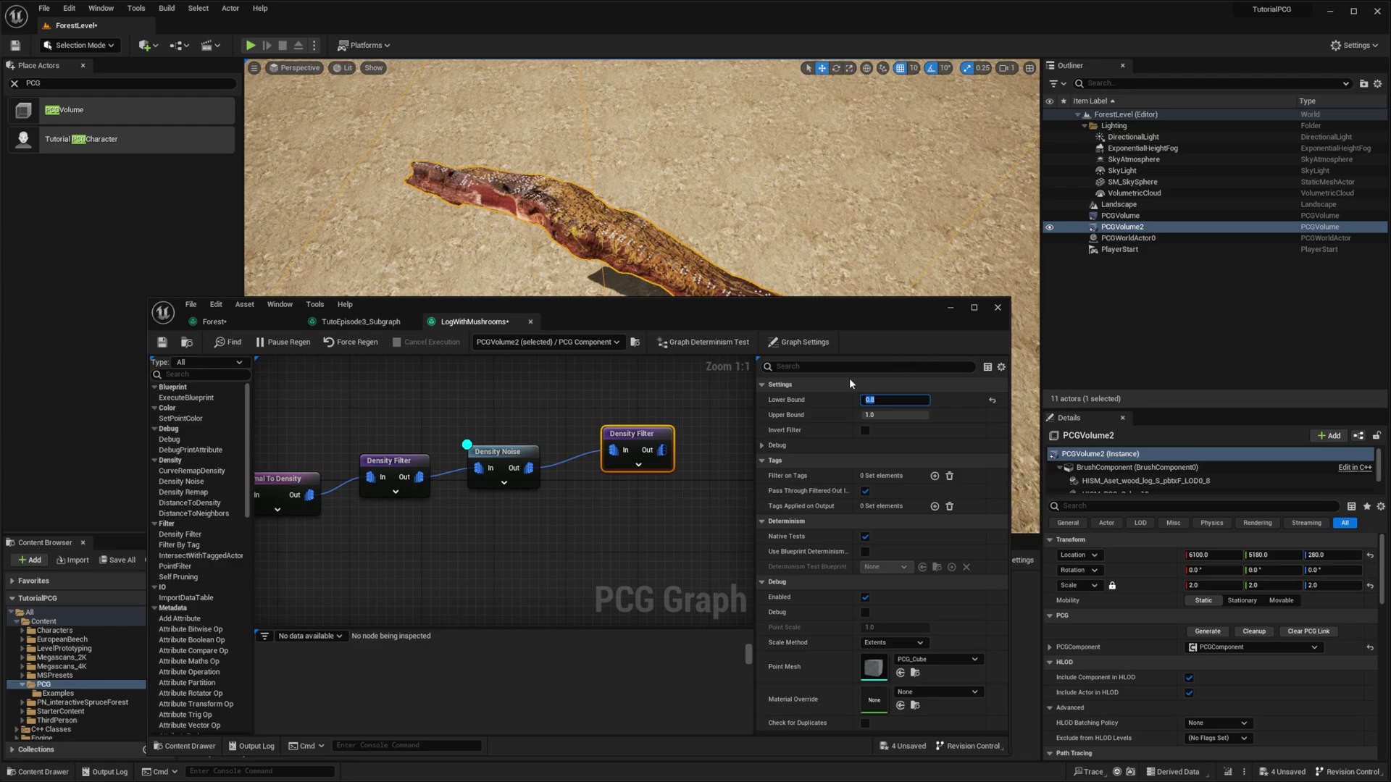
pyautogui.press('Return')
pyautogui.press('d')
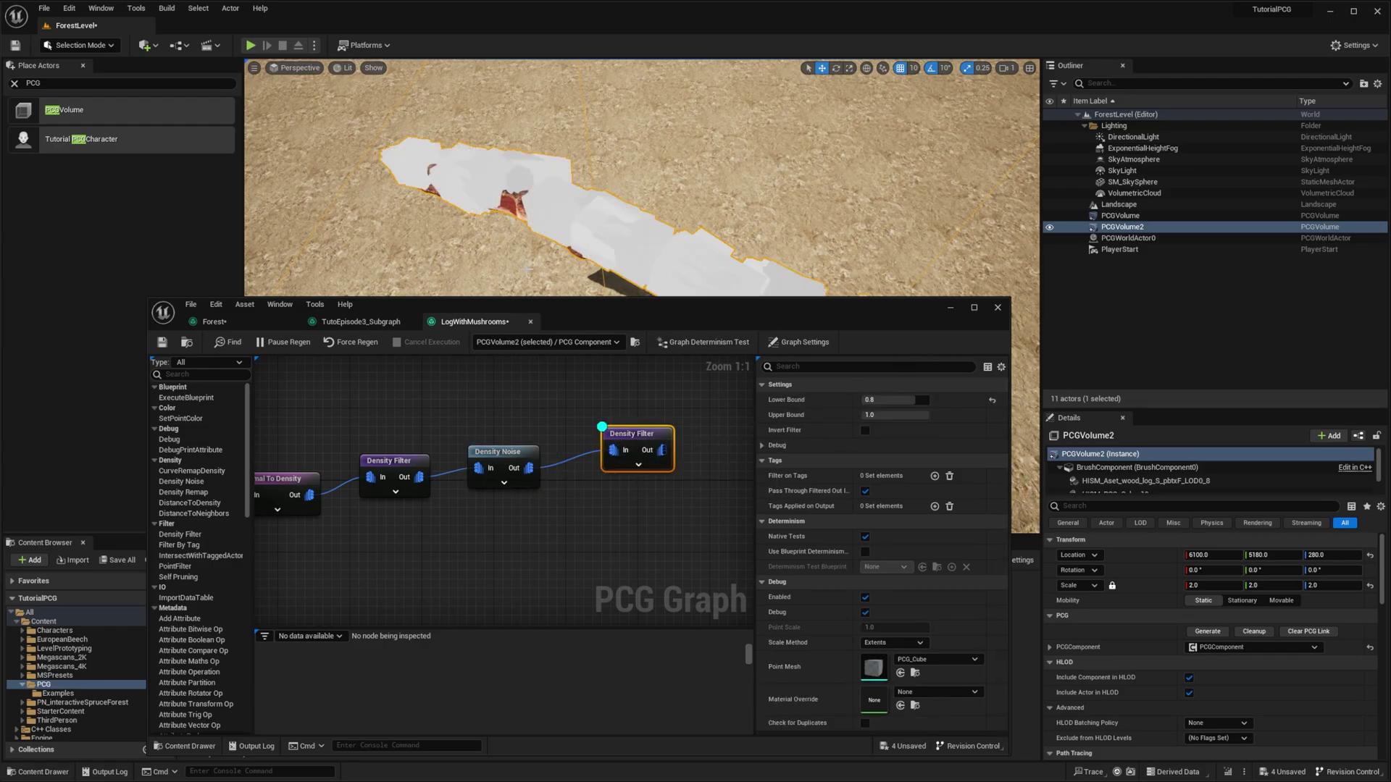
# - Set the new Density Filter's debug Point Mesh to PCG_AxisTripod and briefly inspect its point data
pyautogui.click(934, 659)
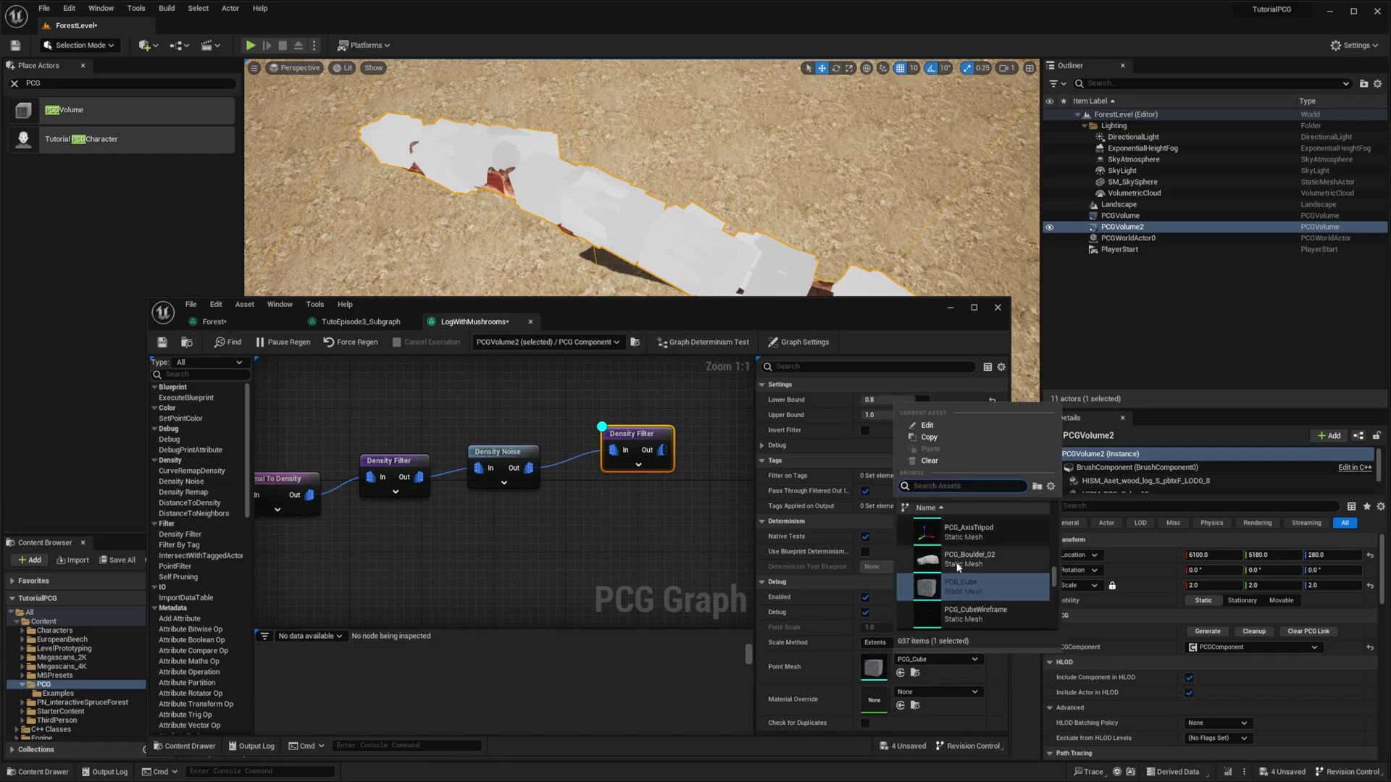
pyautogui.click(985, 530)
pyautogui.press('a')
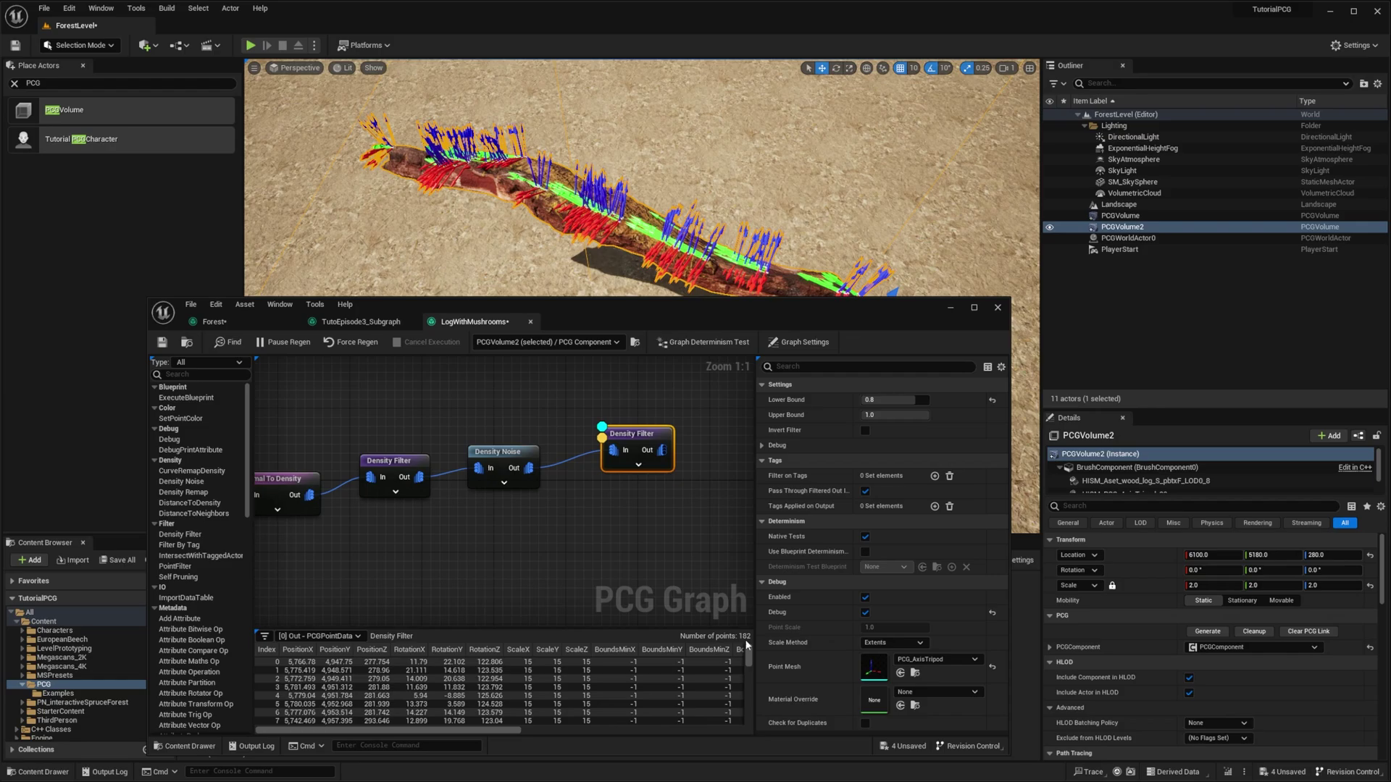
pyautogui.press('a')
# - Add a Transform Points node connected to the second Density Filter's output
pyautogui.moveTo(637, 529)
pyautogui.mouseDown(button='right')
pyautogui.moveTo(584, 494)
pyautogui.moveTo(576, 533)
pyautogui.mouseUp(button='right')
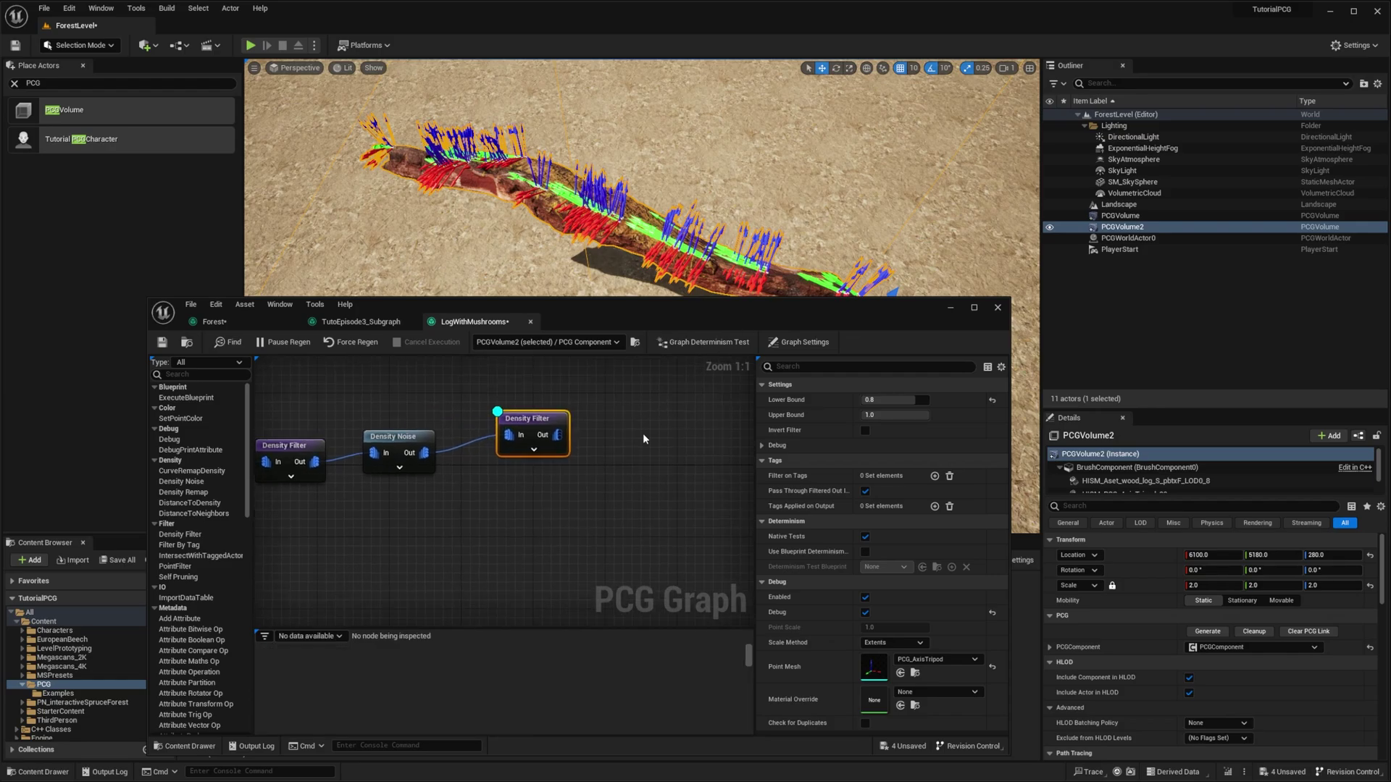
pyautogui.moveTo(644, 437); pyautogui.dragTo(628, 446, button='right')
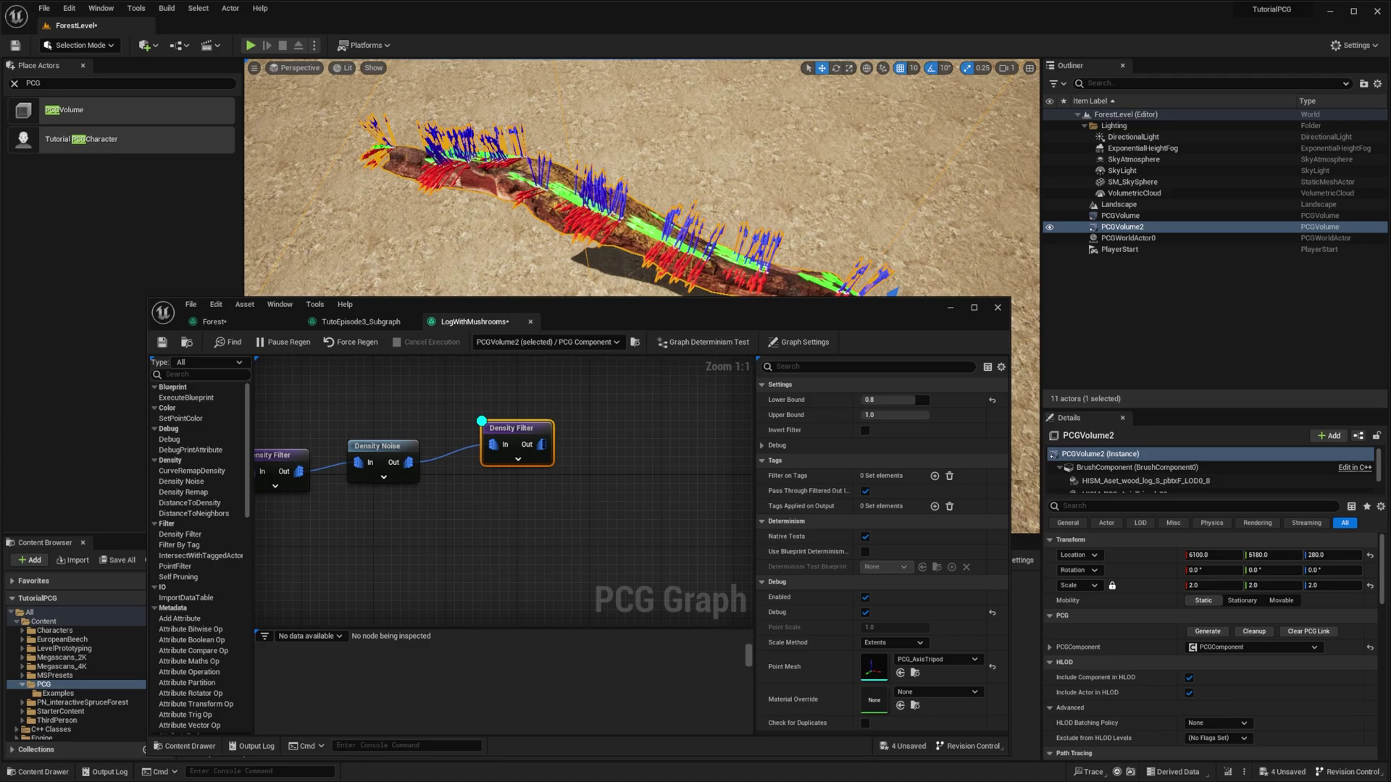
pyautogui.moveTo(470, 529); pyautogui.dragTo(431, 551, button='right')
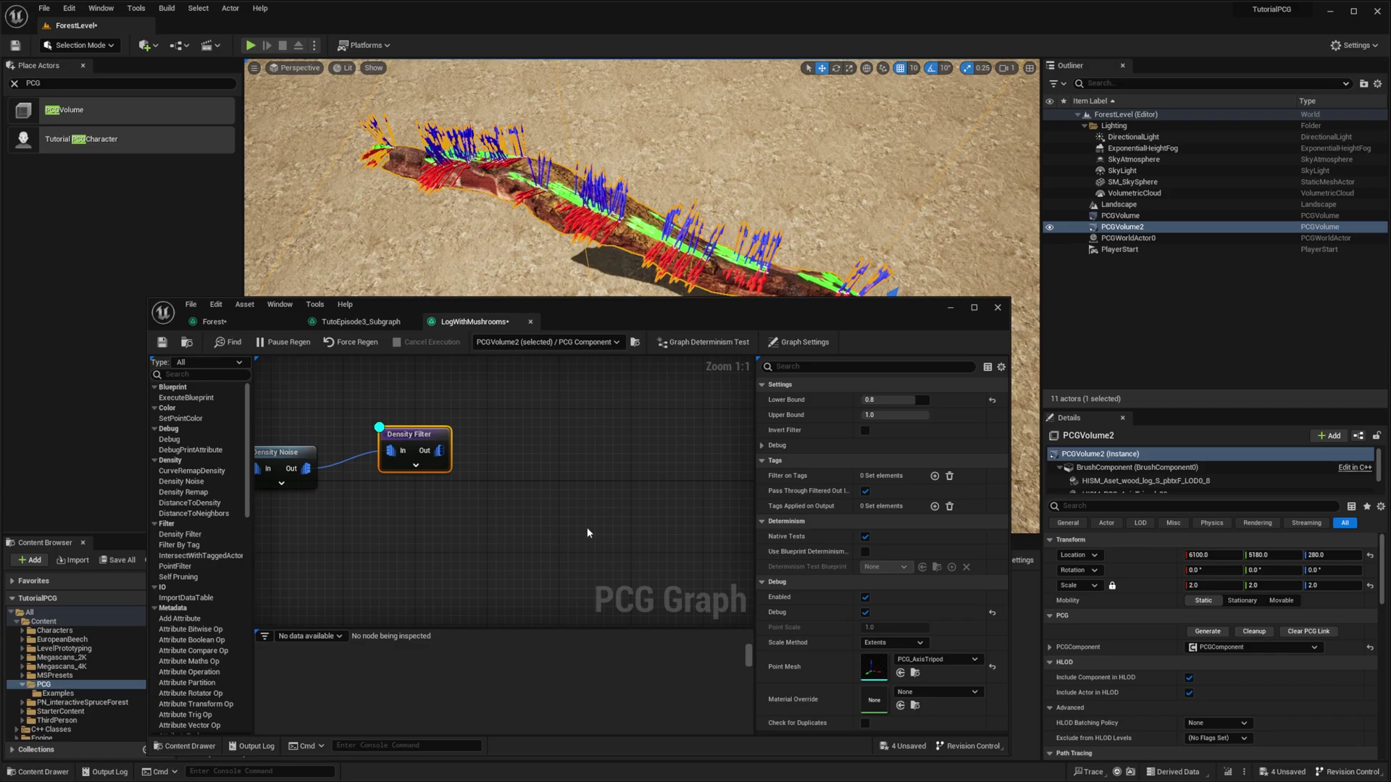
pyautogui.moveTo(439, 450); pyautogui.dragTo(510, 500)
pyautogui.write('T')
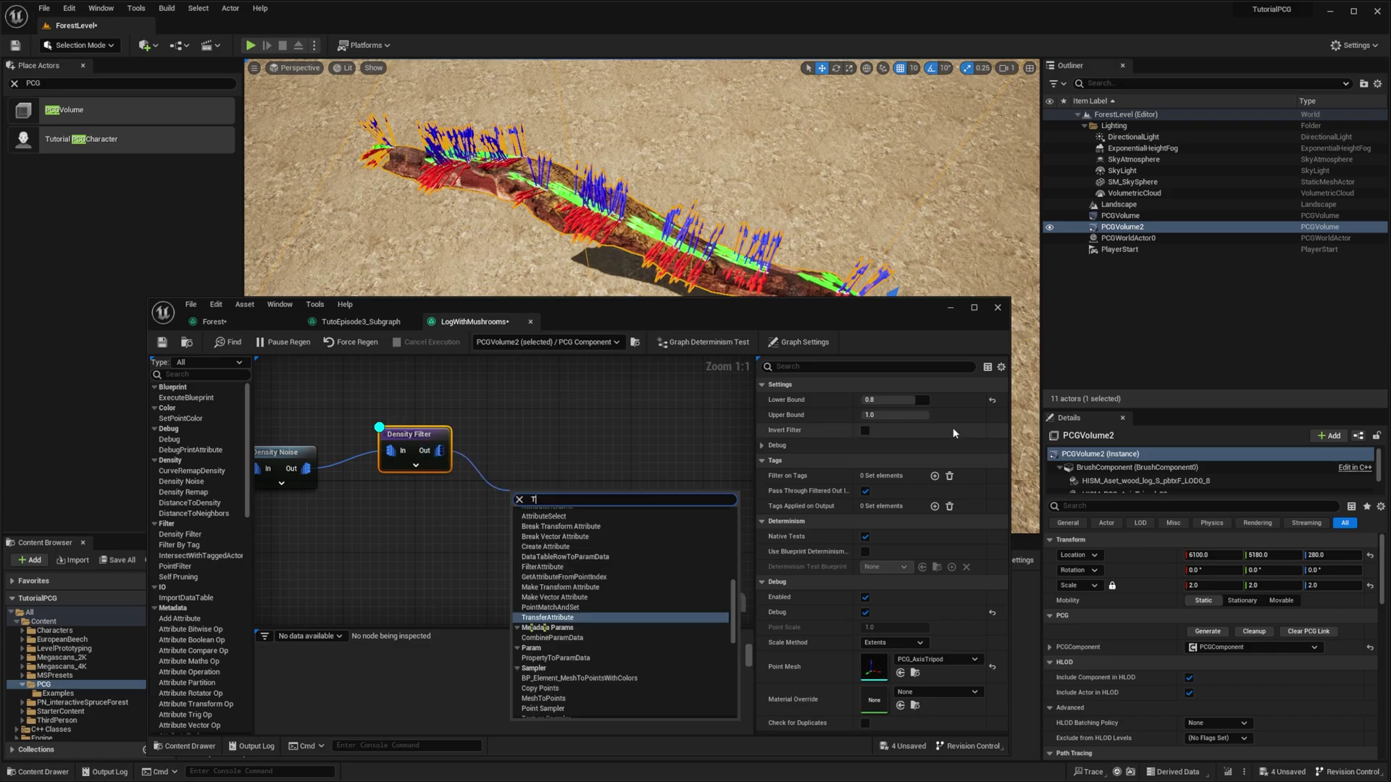
pyautogui.write('rans')
pyautogui.press('Down')
pyautogui.press('Down')
pyautogui.press('Return')
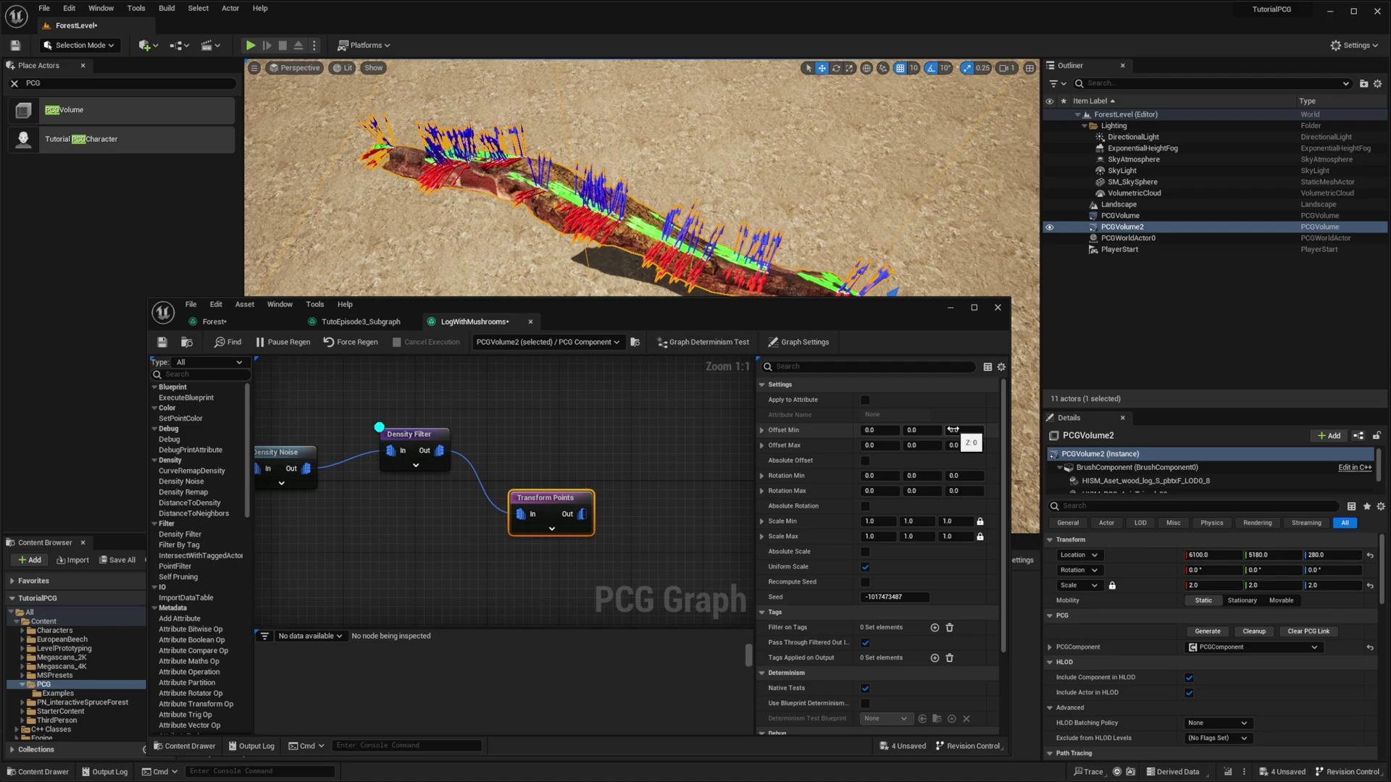
# - Set the Transform Points node's Rotation Max Z to 360 and its Scale Min to 0.2 on all axes
pyautogui.click(964, 492)
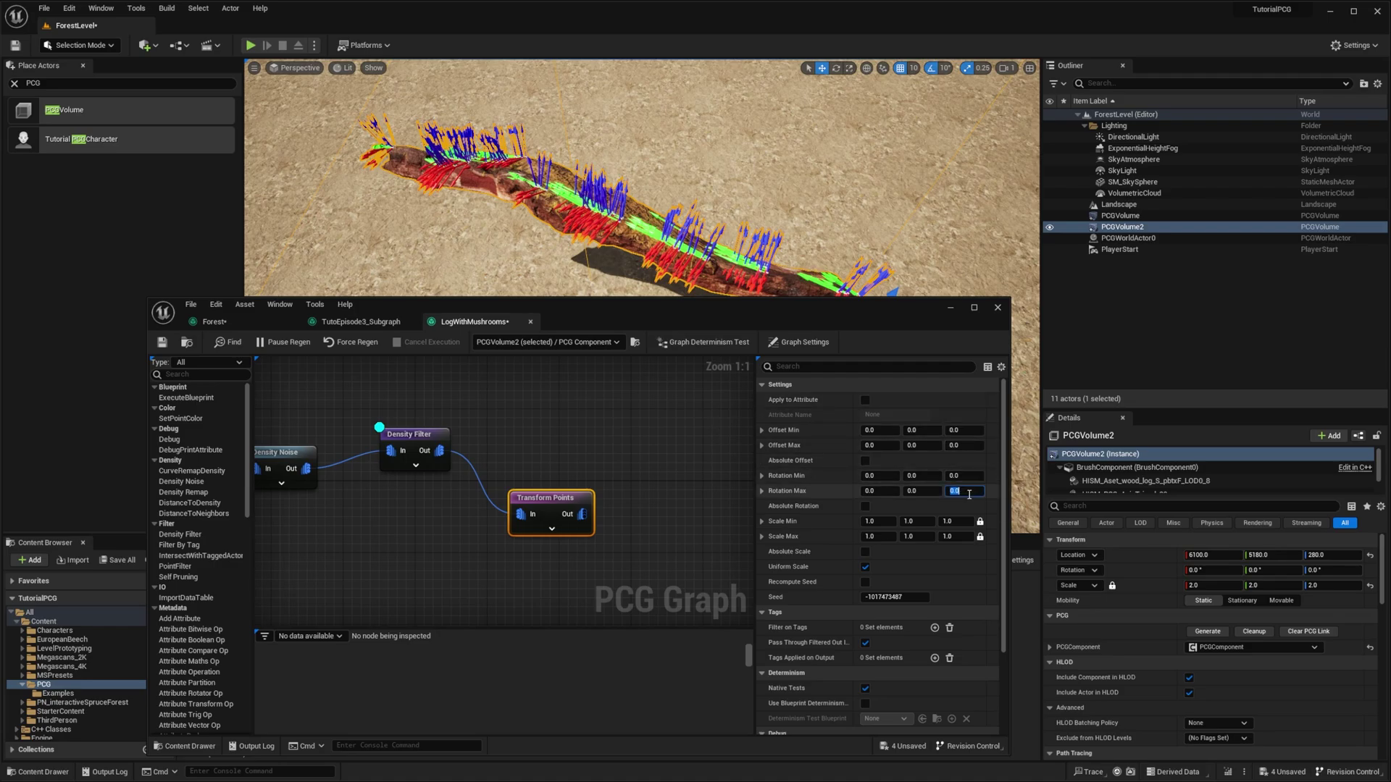
pyautogui.press('Return')
pyautogui.click(883, 521)
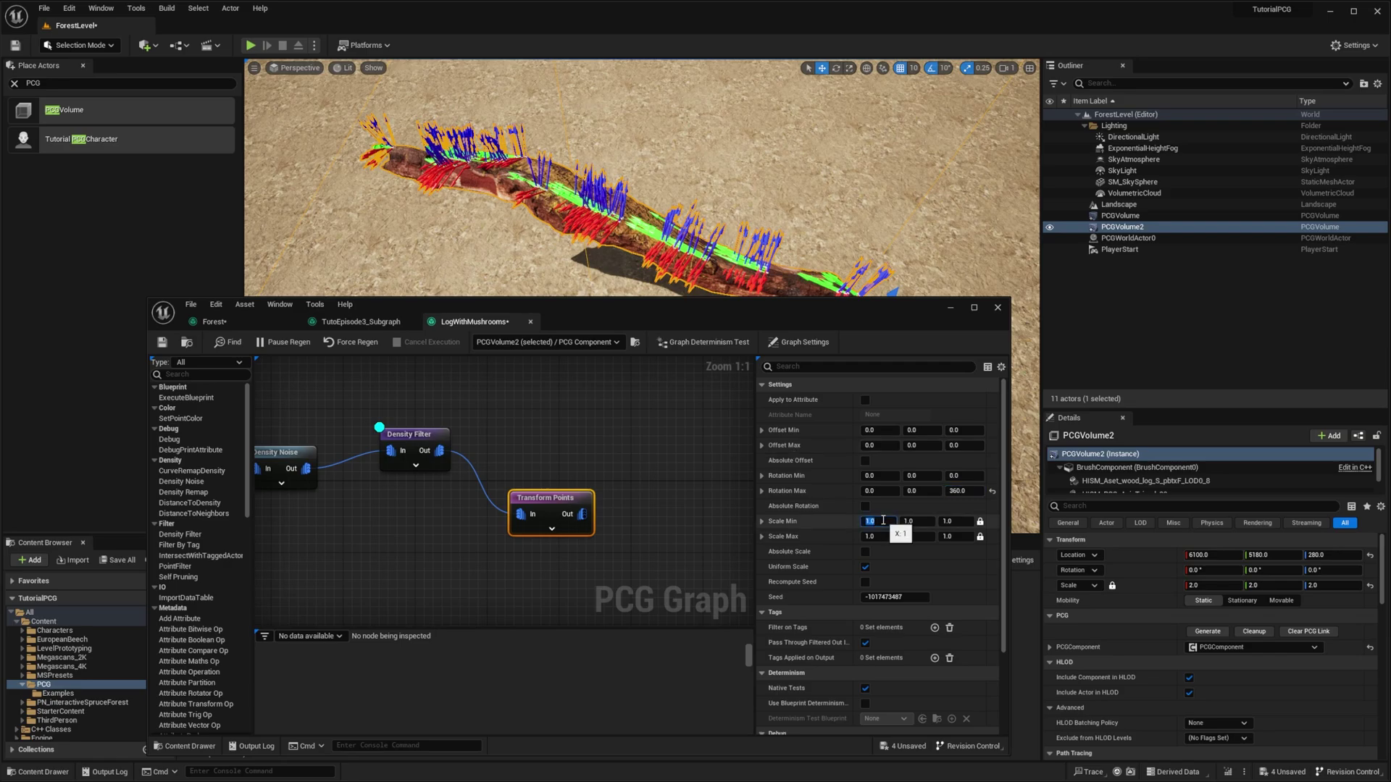
pyautogui.write('0.2')
pyautogui.press('Return')
# - Set the Transform Points Scale Max to 0.3 and switch the debug display from Density Filter to Transform Points
pyautogui.click(870, 536)
pyautogui.write('0')
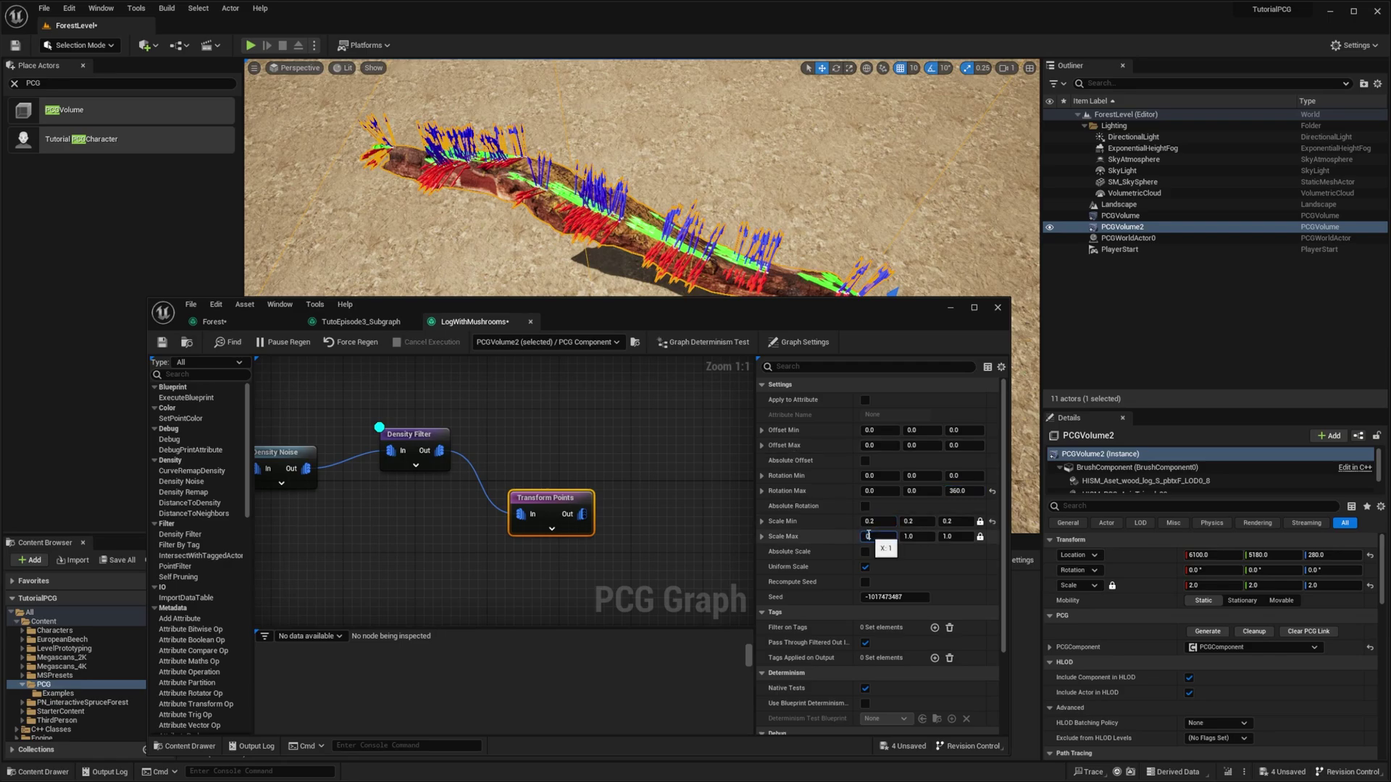
pyautogui.click(411, 447)
pyautogui.click(544, 507)
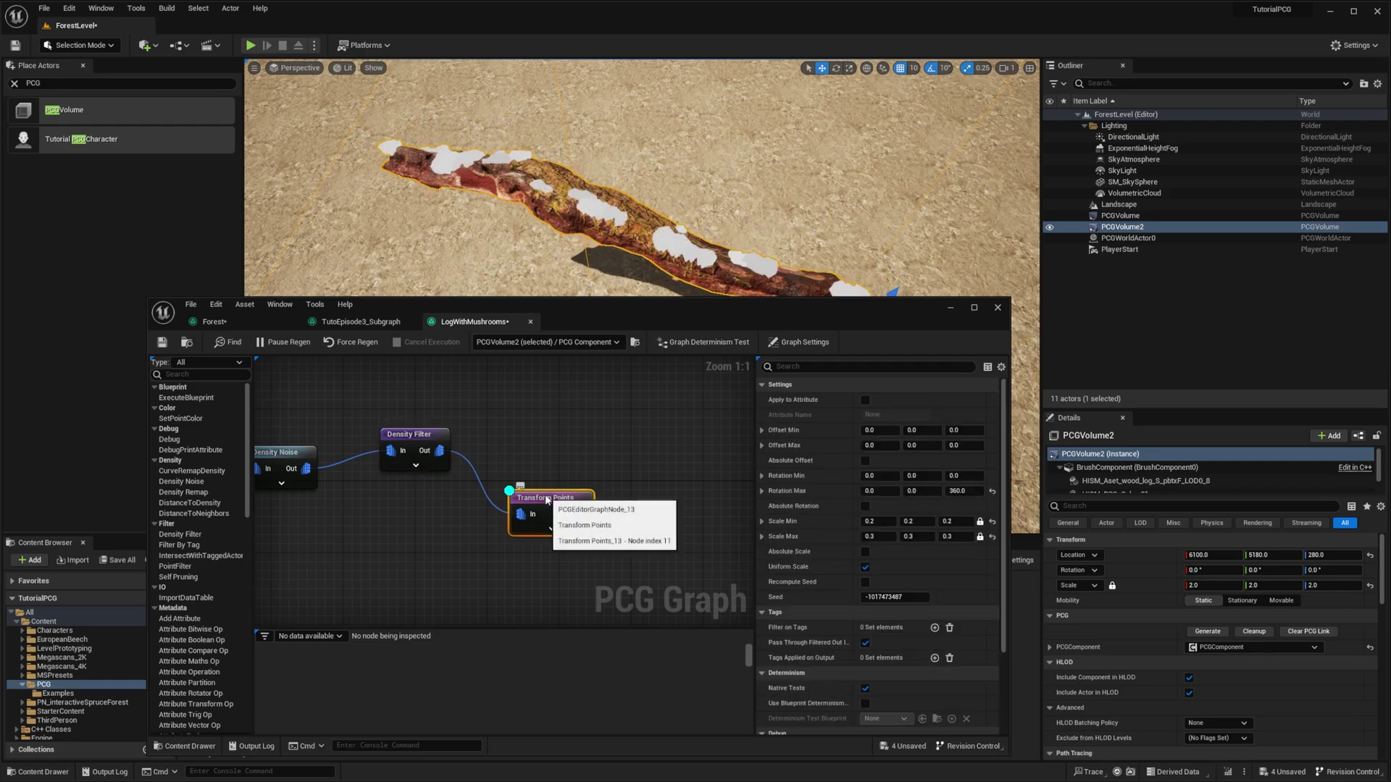
# - Add a Bounds Modifier node connected to the Transform Points output
pyautogui.moveTo(659, 466); pyautogui.dragTo(561, 457, button='right')
pyautogui.write('bounds')
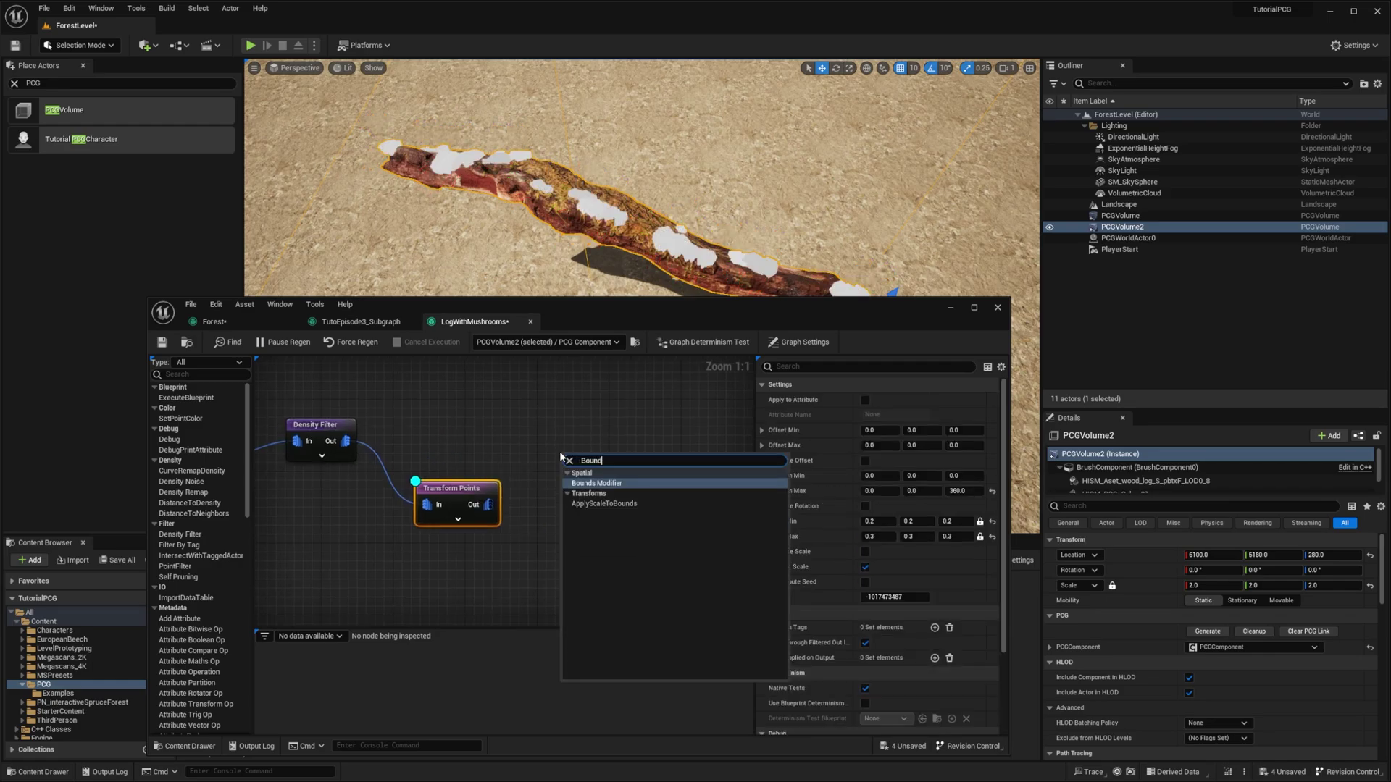
pyautogui.press('Return')
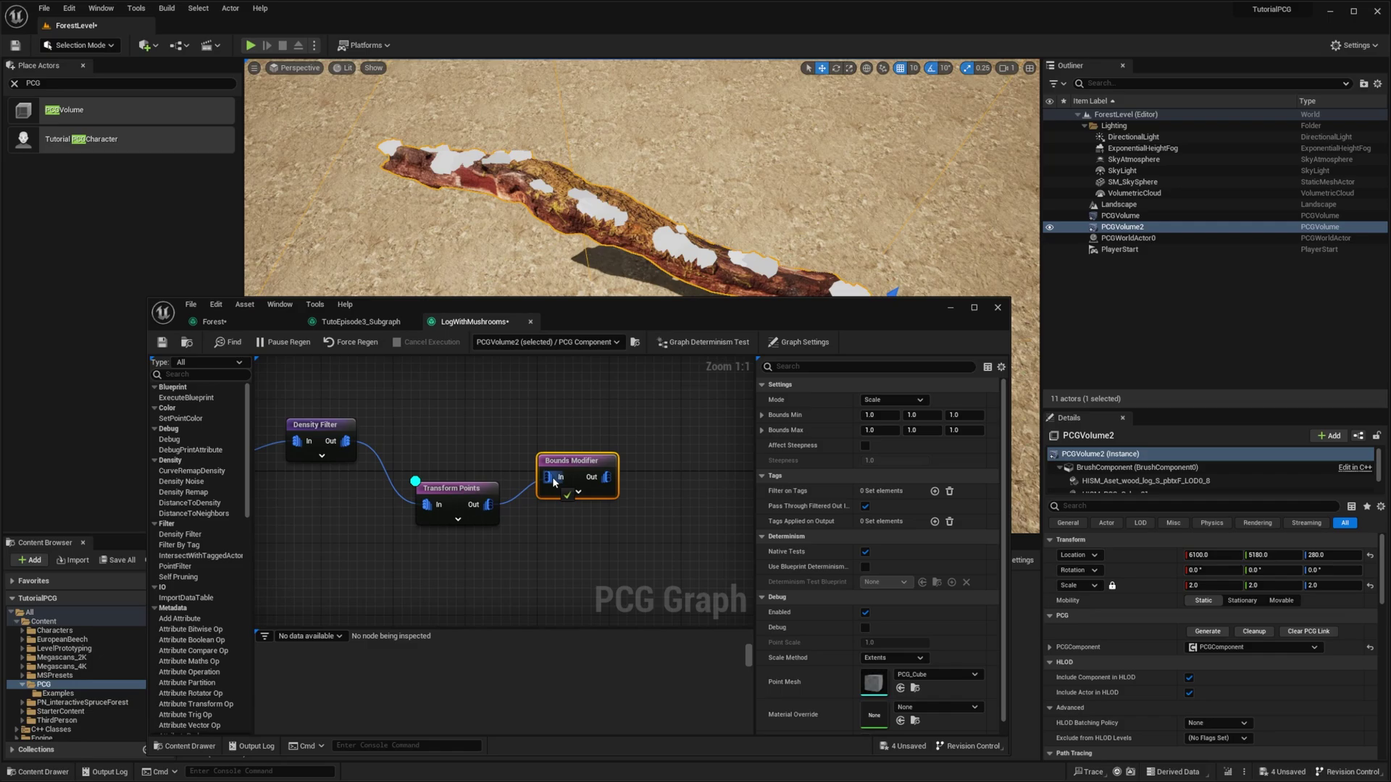
# - Reduce the Bounds Modifier's Bounds Min in X and Y, using 0.4 for X, and set Bounds Max Y to 0.3
pyautogui.click(886, 415)
pyautogui.write('0.4')
pyautogui.press('Tab')
pyautogui.write('0')
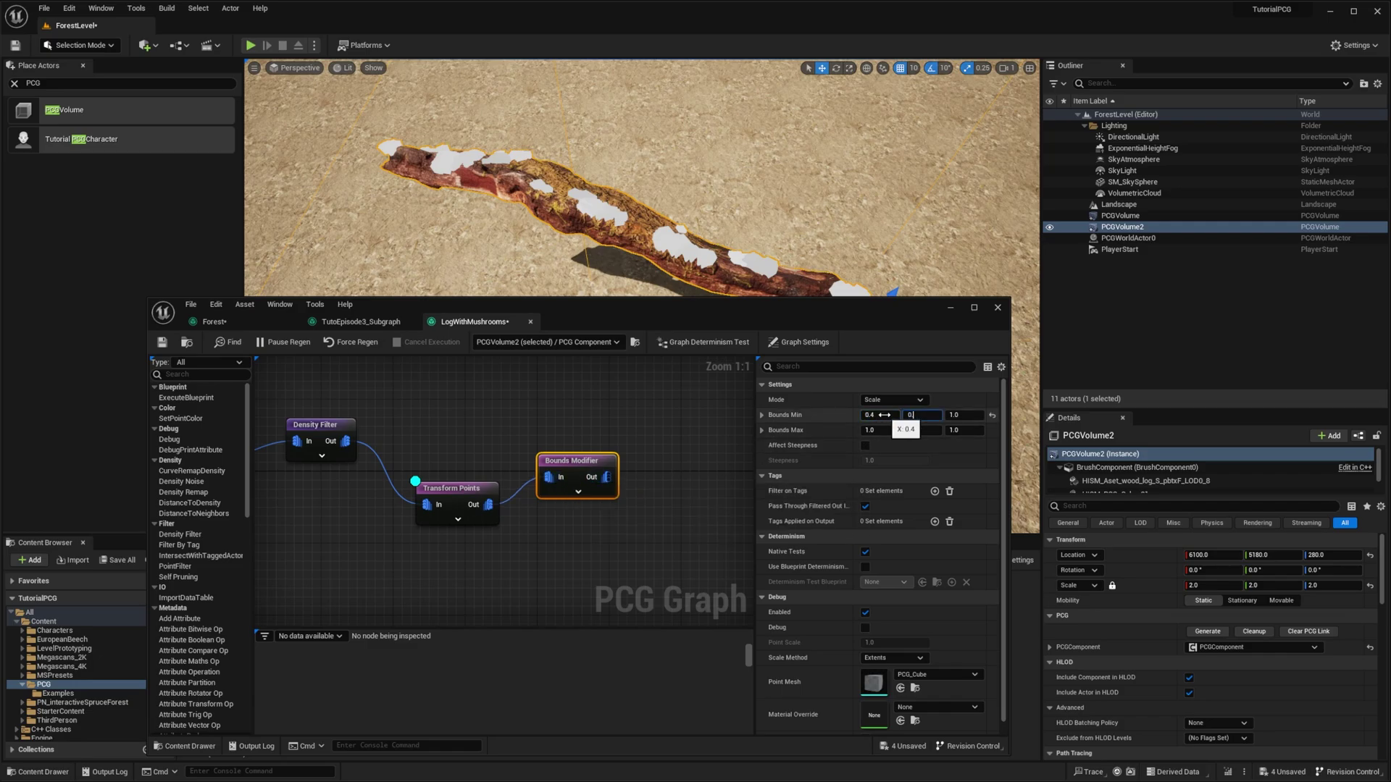
pyautogui.click(887, 429)
pyautogui.click(925, 430)
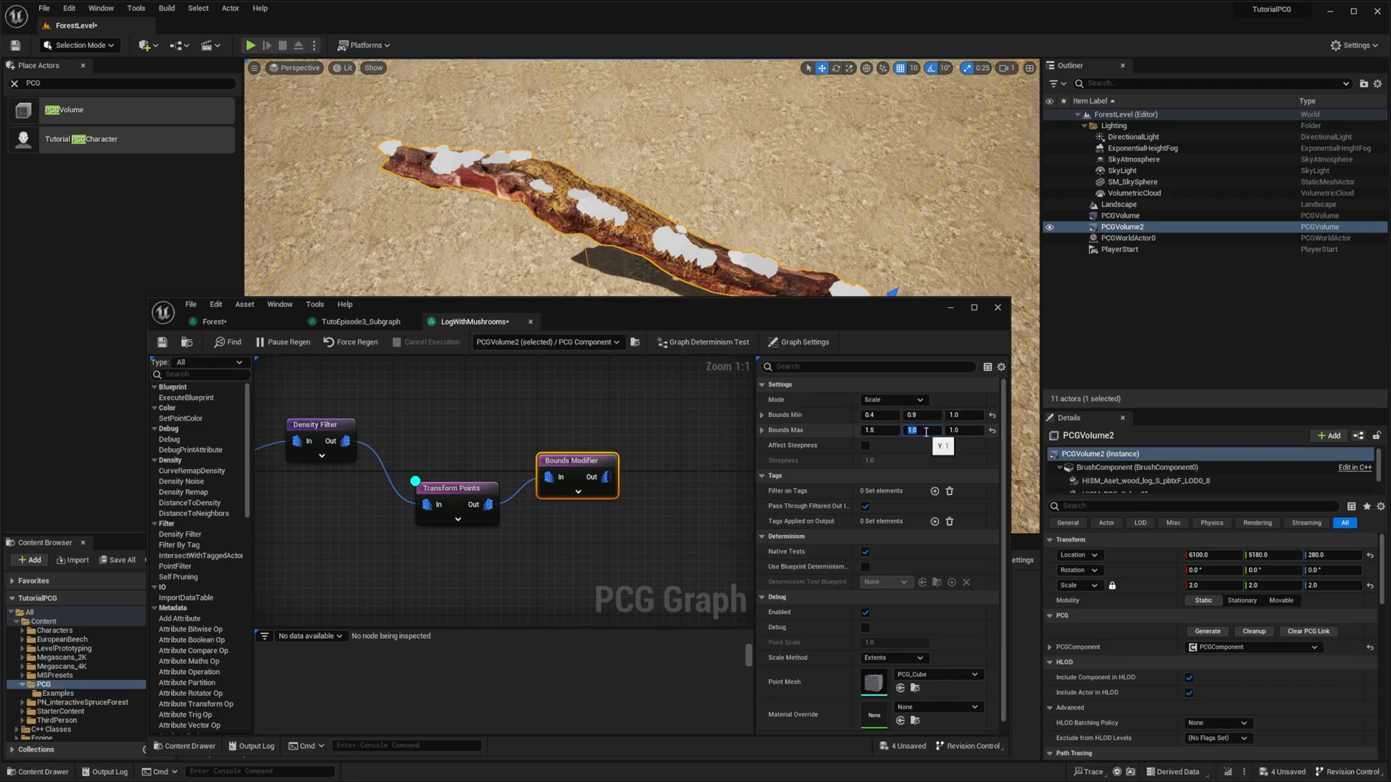
pyautogui.write('0.3')
pyautogui.press('Return')
# - Add a Self Pruning node connected to the Bounds Modifier output
pyautogui.moveTo(592, 516); pyautogui.dragTo(477, 509, button='right')
pyautogui.moveTo(491, 471); pyautogui.dragTo(549, 459)
pyautogui.write('self')
pyautogui.press('Return')
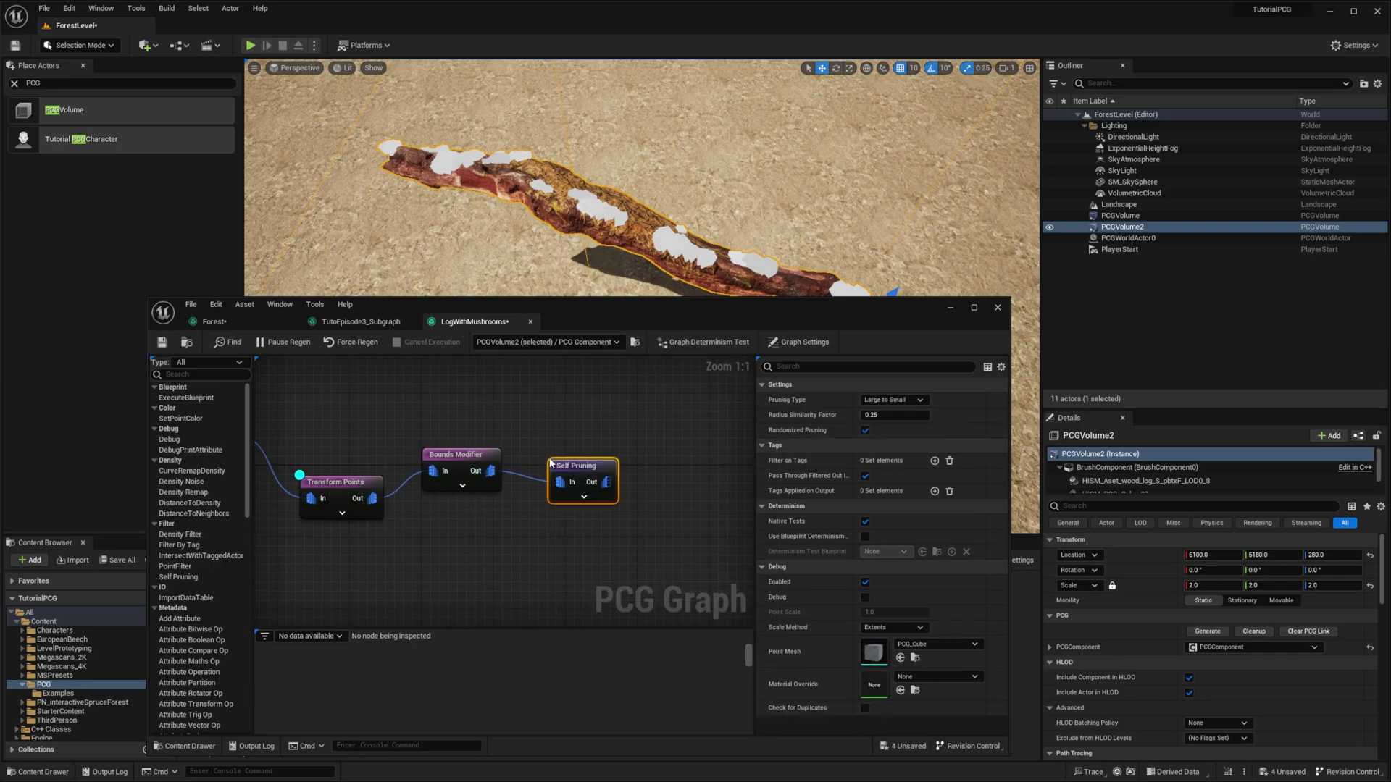
# - Switch the debug display from Transform Points to Self Pruning and check the remaining points on the log
pyautogui.click(330, 491)
pyautogui.press('d')
pyautogui.click(588, 475)
pyautogui.press('d')
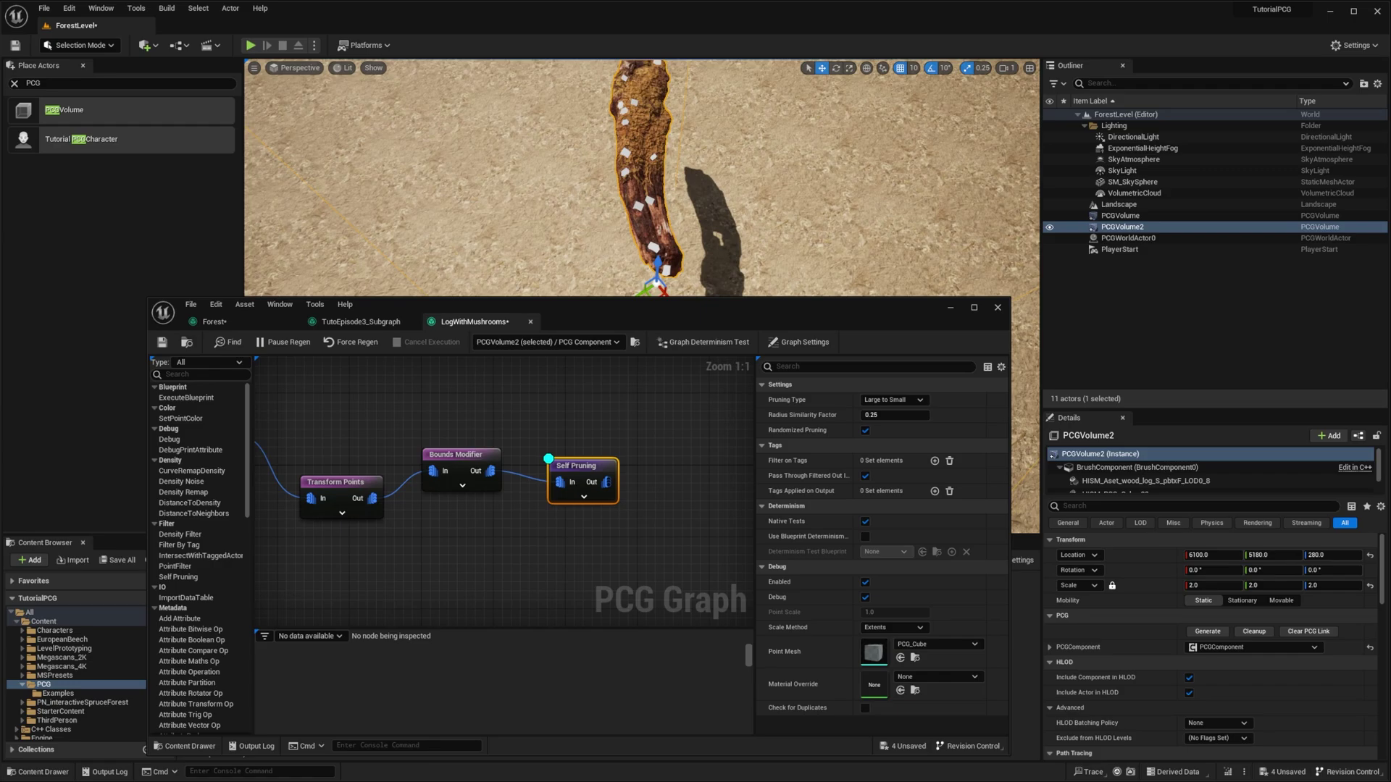
pyautogui.moveTo(645, 211); pyautogui.dragTo(645, 181, button='right')
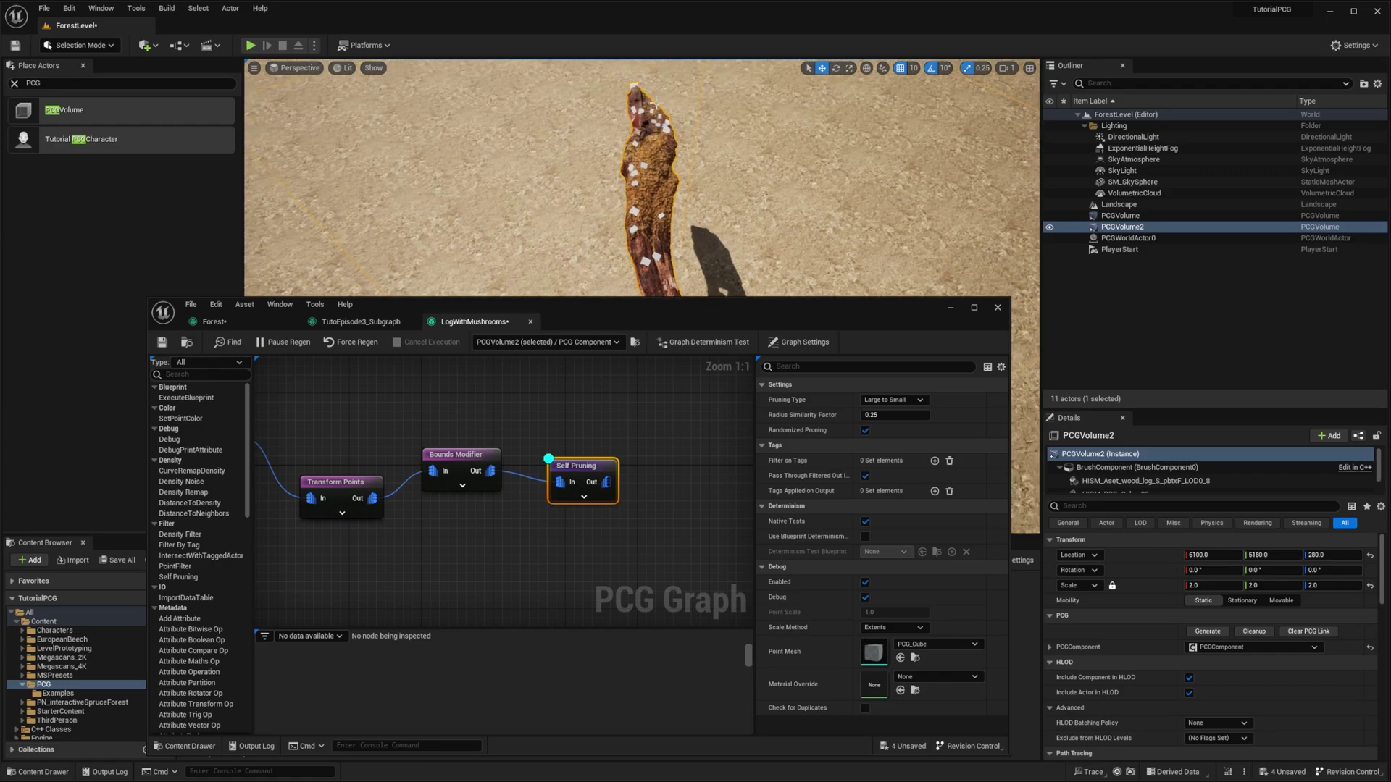
pyautogui.moveTo(668, 180); pyautogui.dragTo(906, 178, button='right')
pyautogui.moveTo(725, 177); pyautogui.dragTo(572, 210, button='right')
pyautogui.rightClick(587, 474)
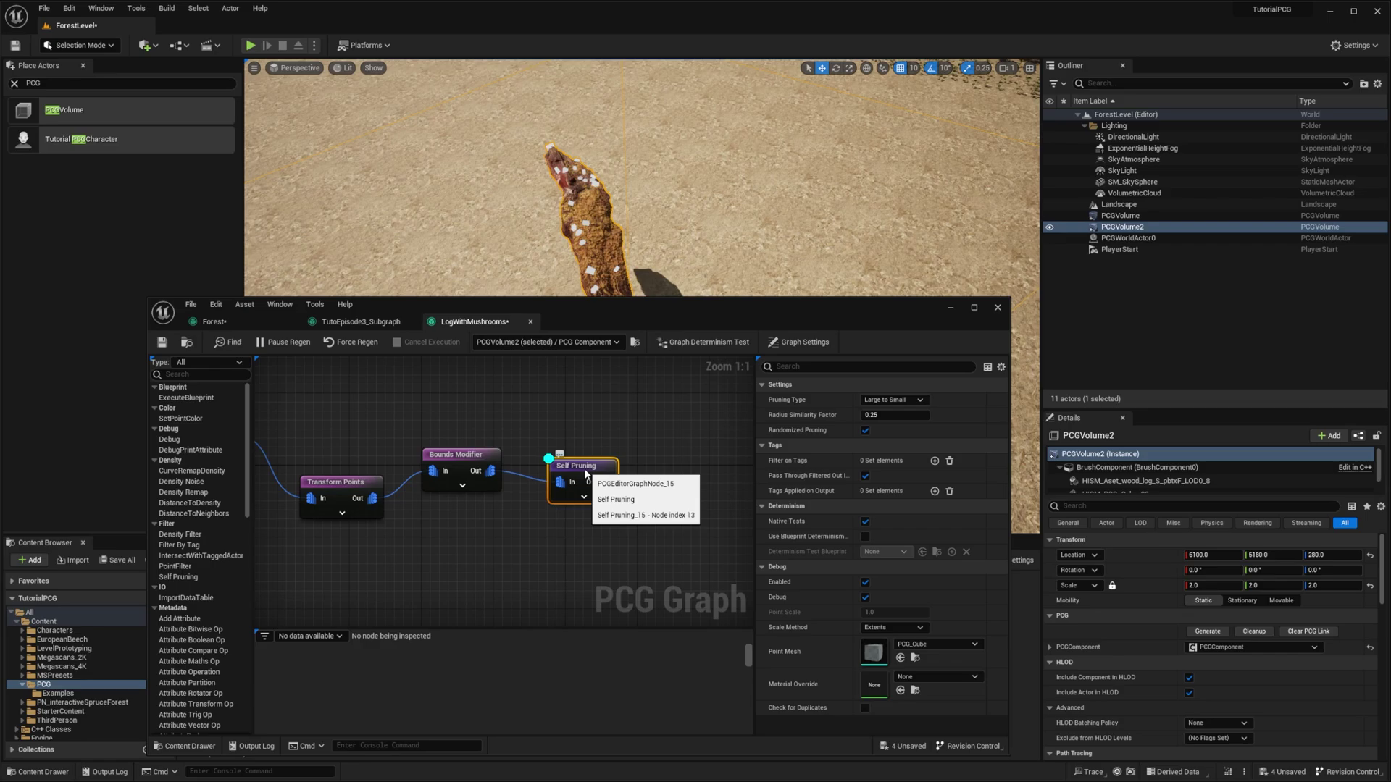
pyautogui.click(623, 484)
pyautogui.press('a')
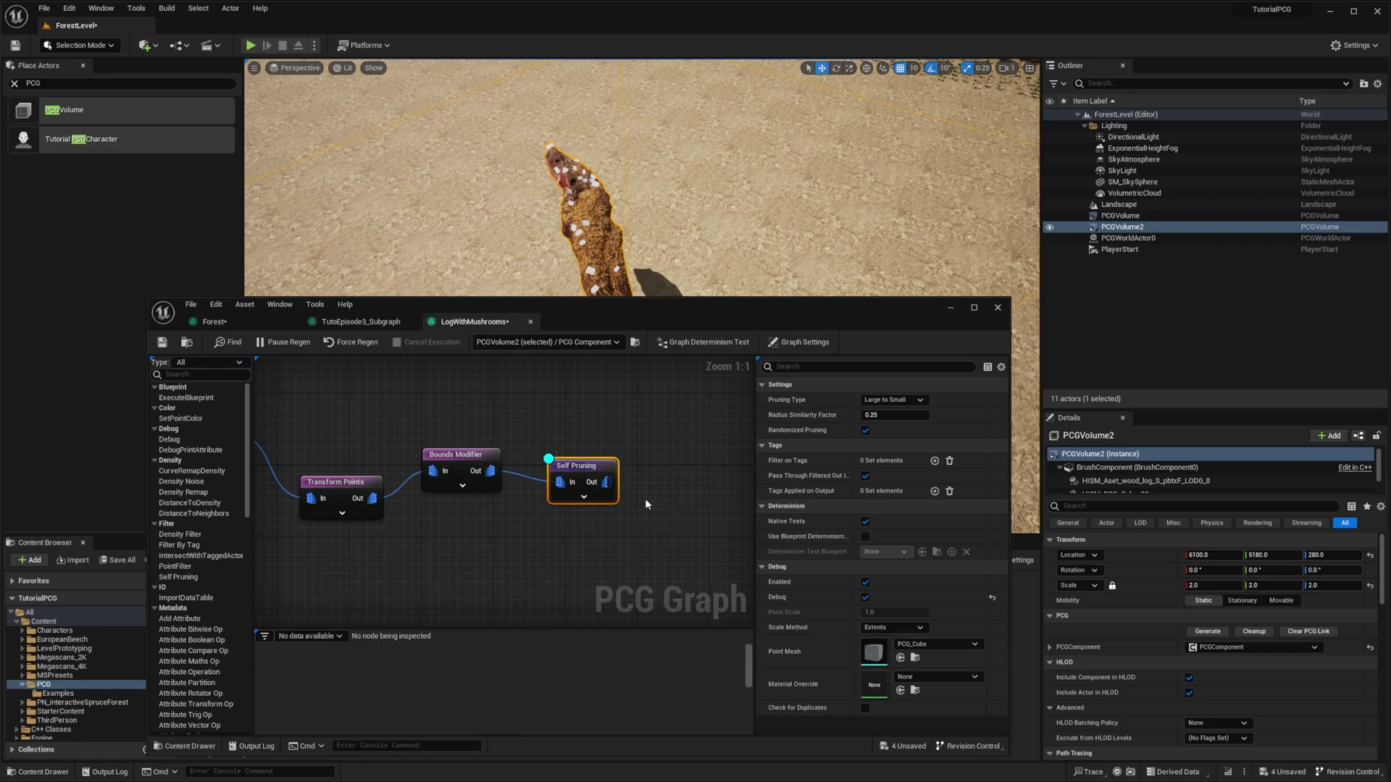
# - Add a StaticMeshSpawner node connected to the Self Pruning output
pyautogui.moveTo(608, 532); pyautogui.dragTo(502, 535, button='right')
pyautogui.moveTo(504, 488); pyautogui.dragTo(561, 463)
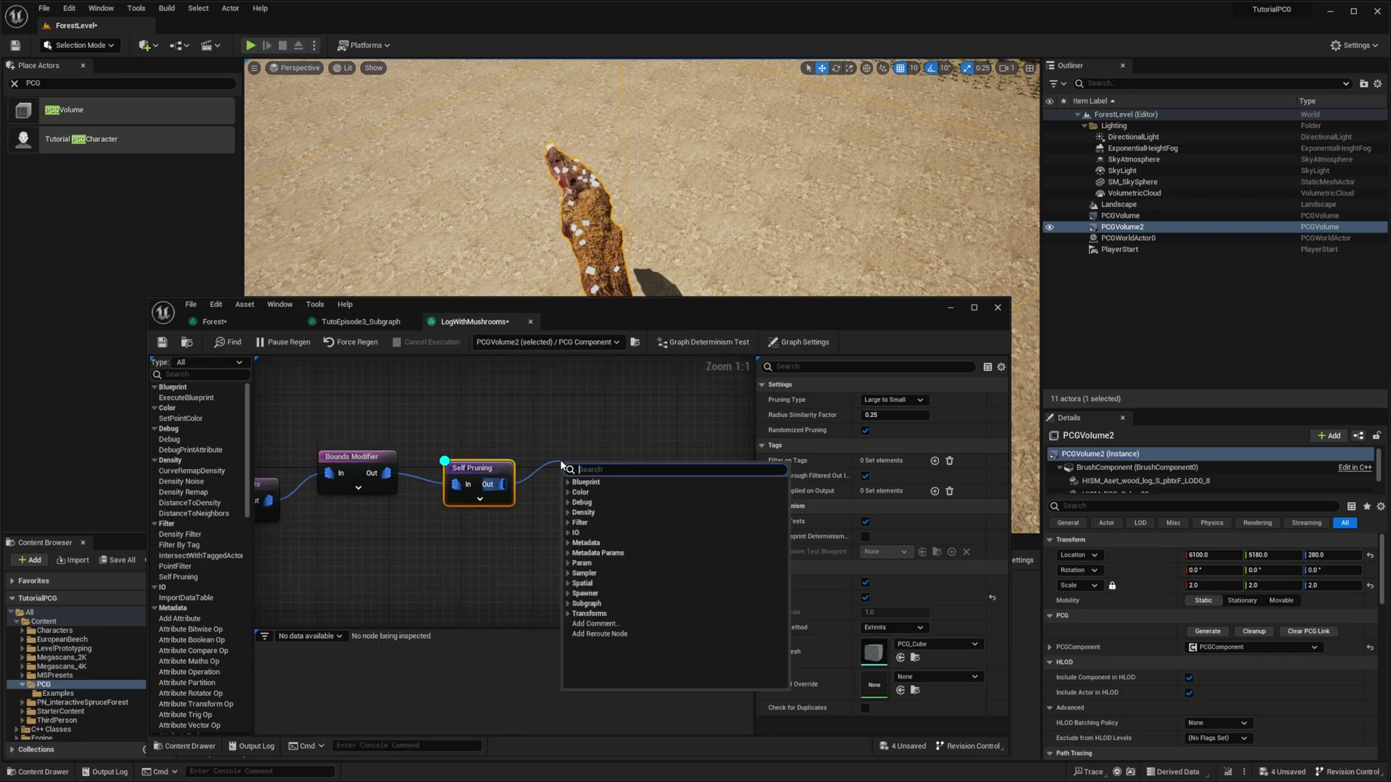
pyautogui.write('stat')
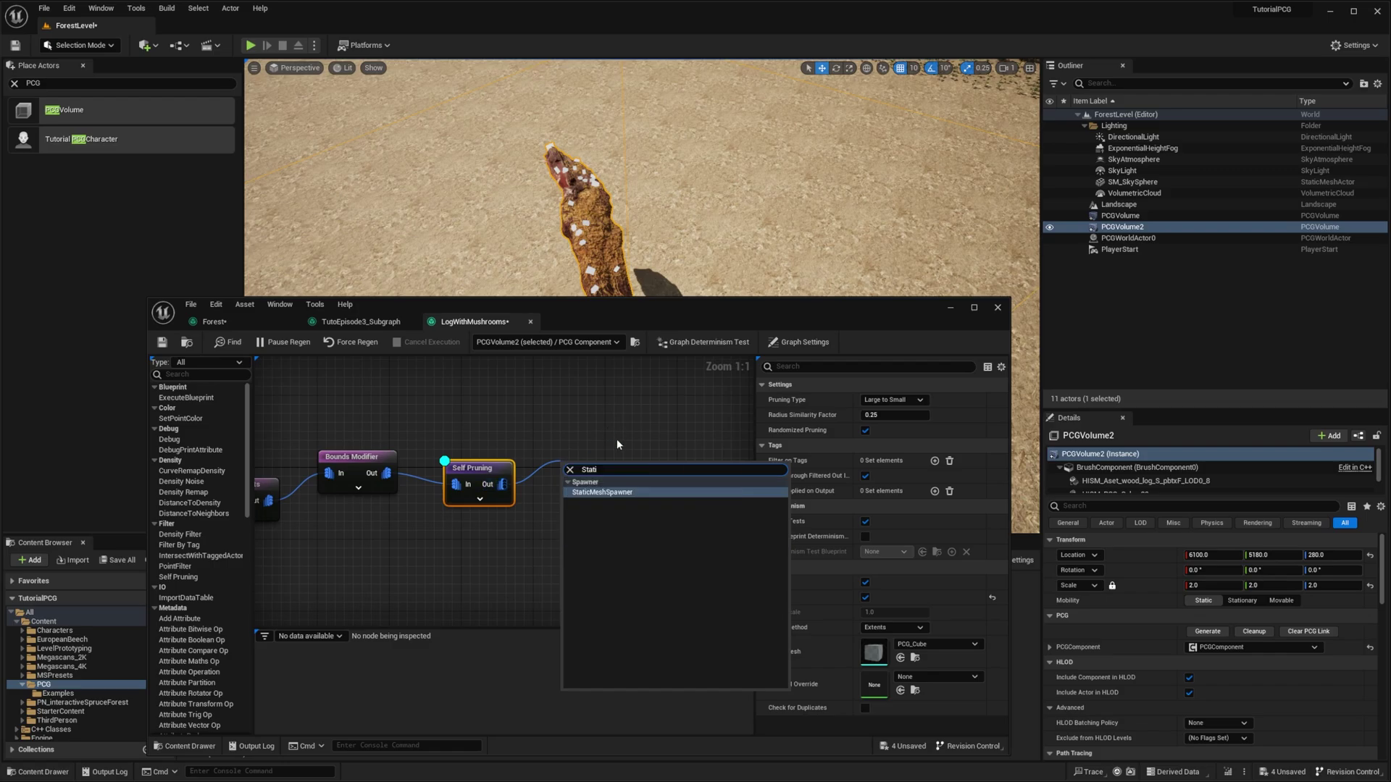
pyautogui.click(664, 488)
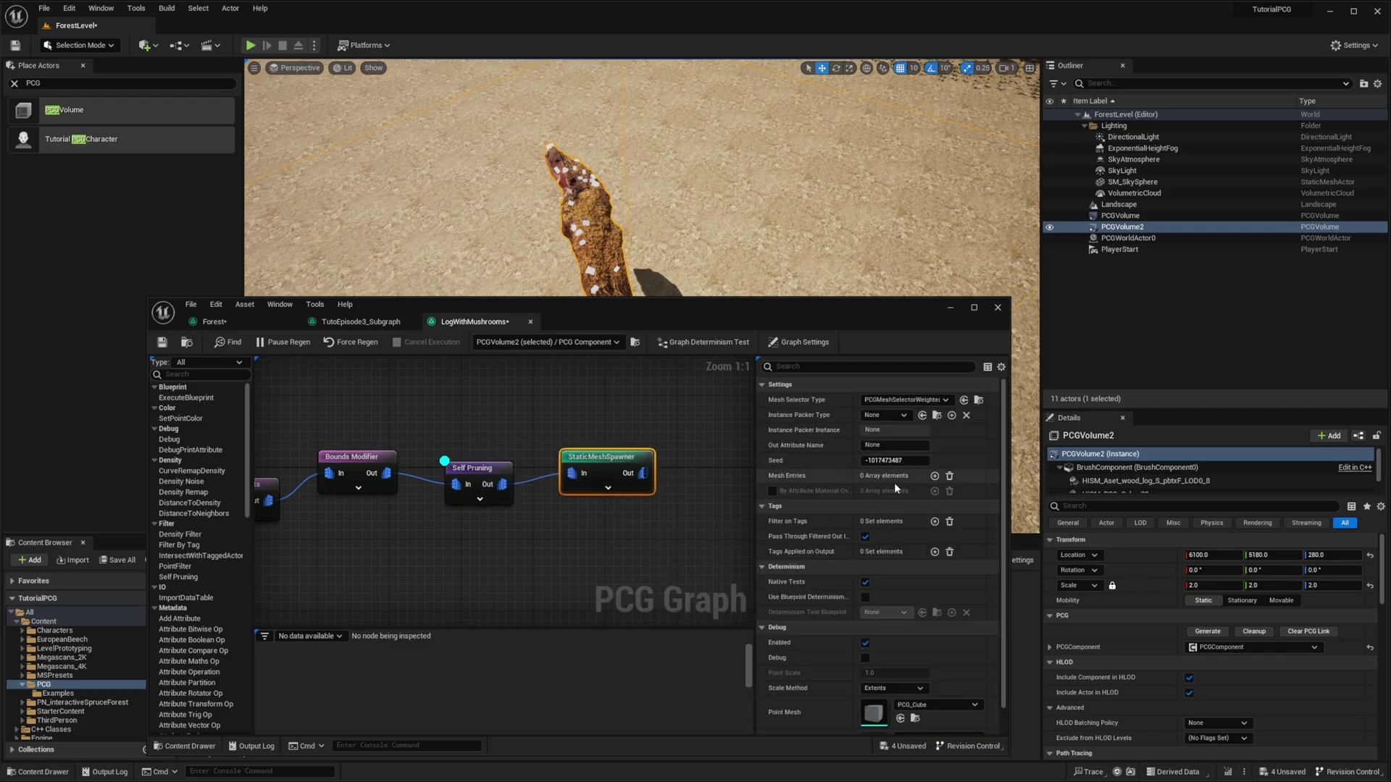
# - Move the graph window clear of the Content Browser and open the 01_White_Button_Mushroom folder under Megascans_2K Scatter_3D
pyautogui.moveTo(627, 314); pyautogui.dragTo(630, 123)
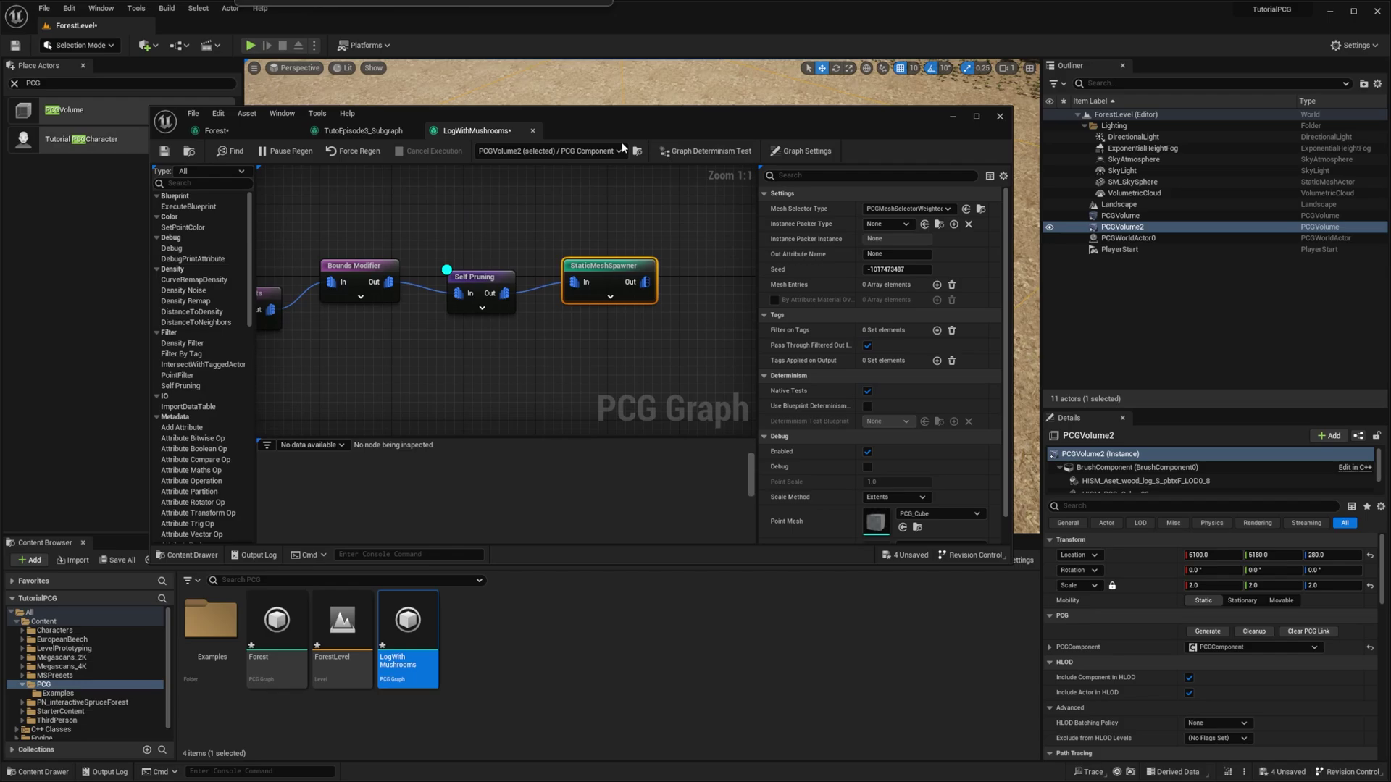
pyautogui.click(23, 658)
pyautogui.scroll(-1, 103, 682)
pyautogui.click(103, 683)
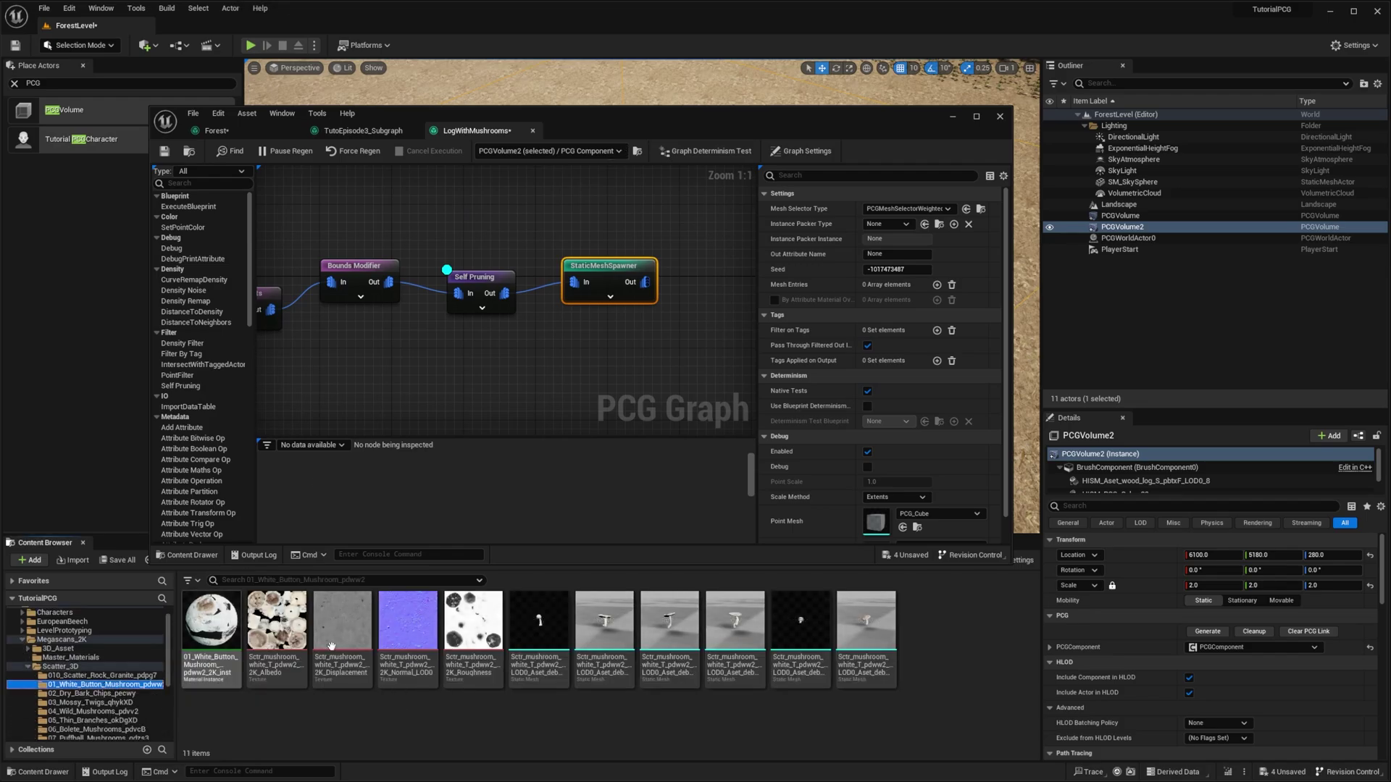
# - Add one Mesh Entries element to the StaticMeshSpawner and expand its Descriptor
pyautogui.click(937, 284)
pyautogui.click(774, 300)
pyautogui.click(782, 316)
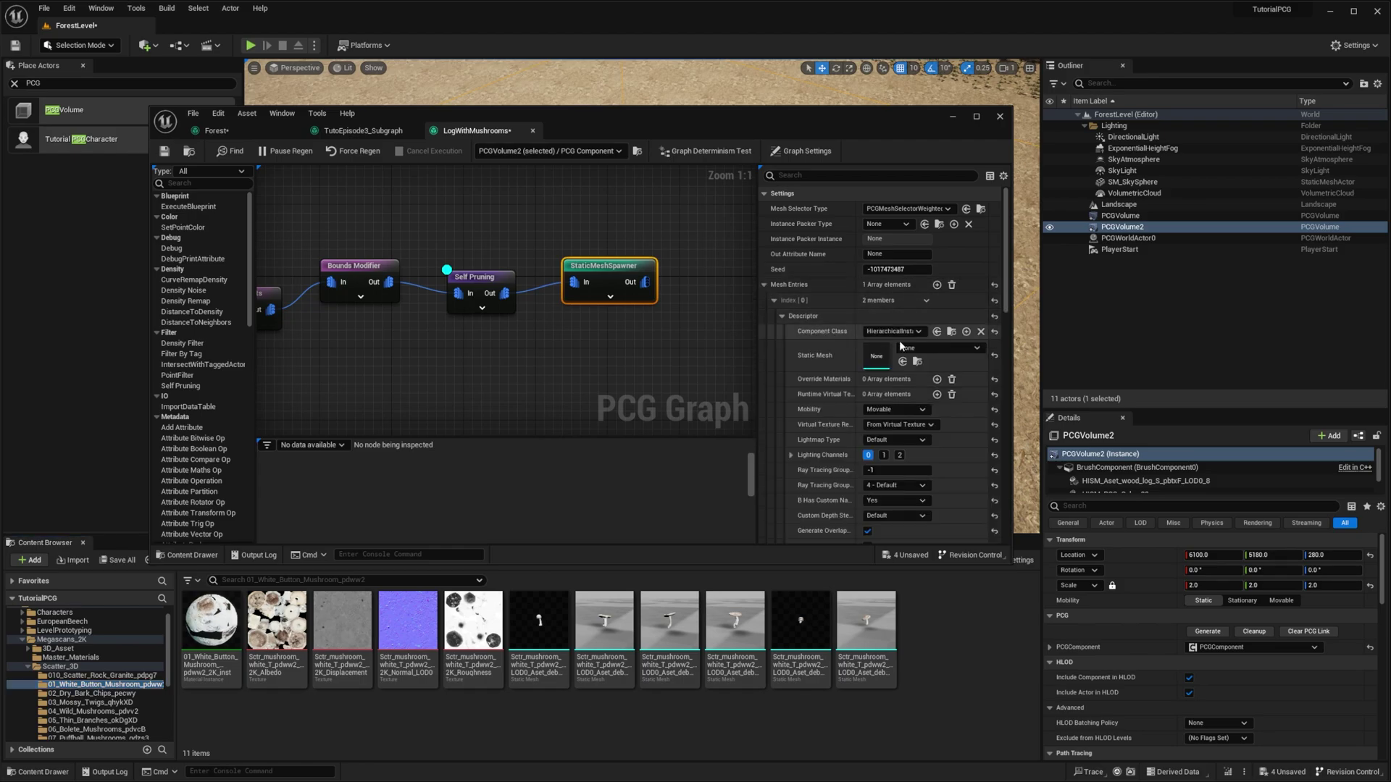
# - Assign the first white button mushroom static mesh to the first Mesh Entries element and collapse that element
pyautogui.moveTo(539, 631); pyautogui.dragTo(823, 438)
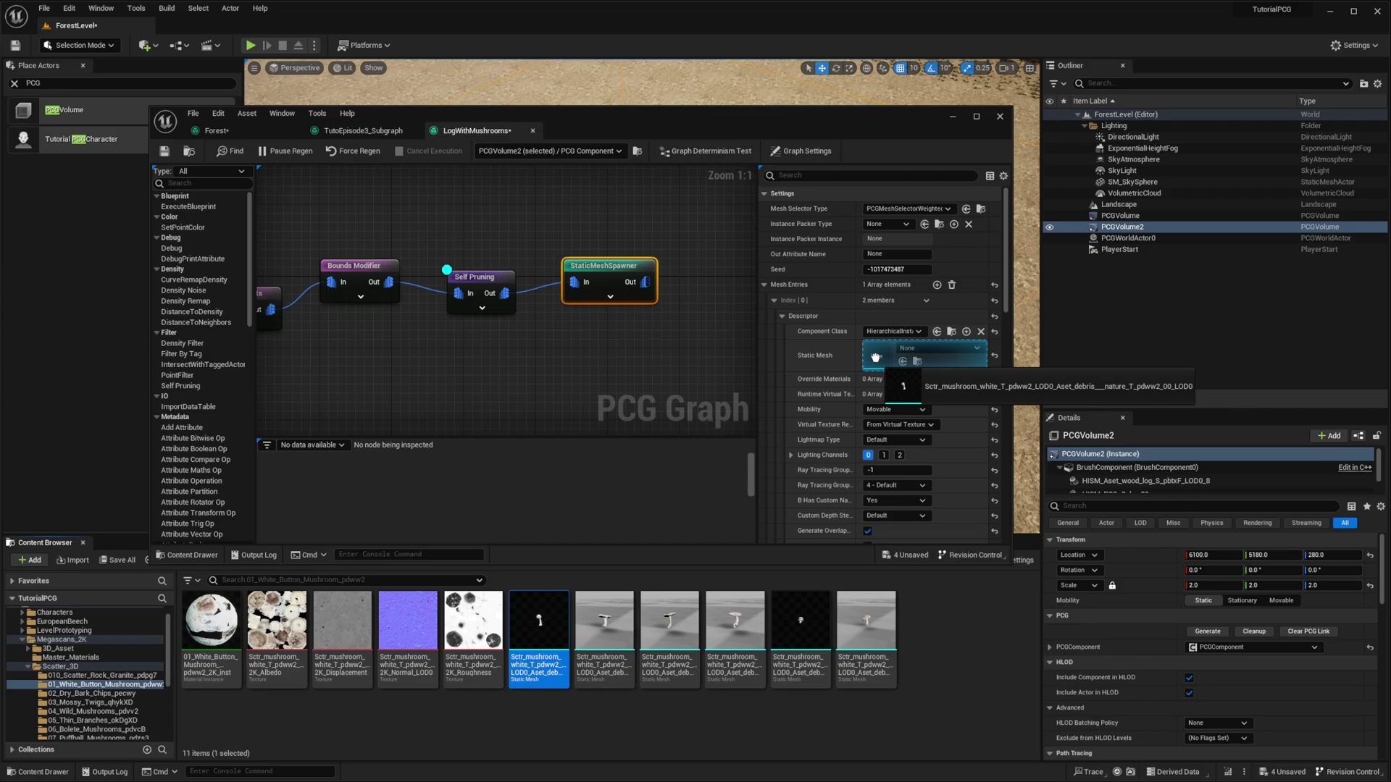
pyautogui.moveTo(876, 357); pyautogui.dragTo(875, 357)
pyautogui.click(775, 300)
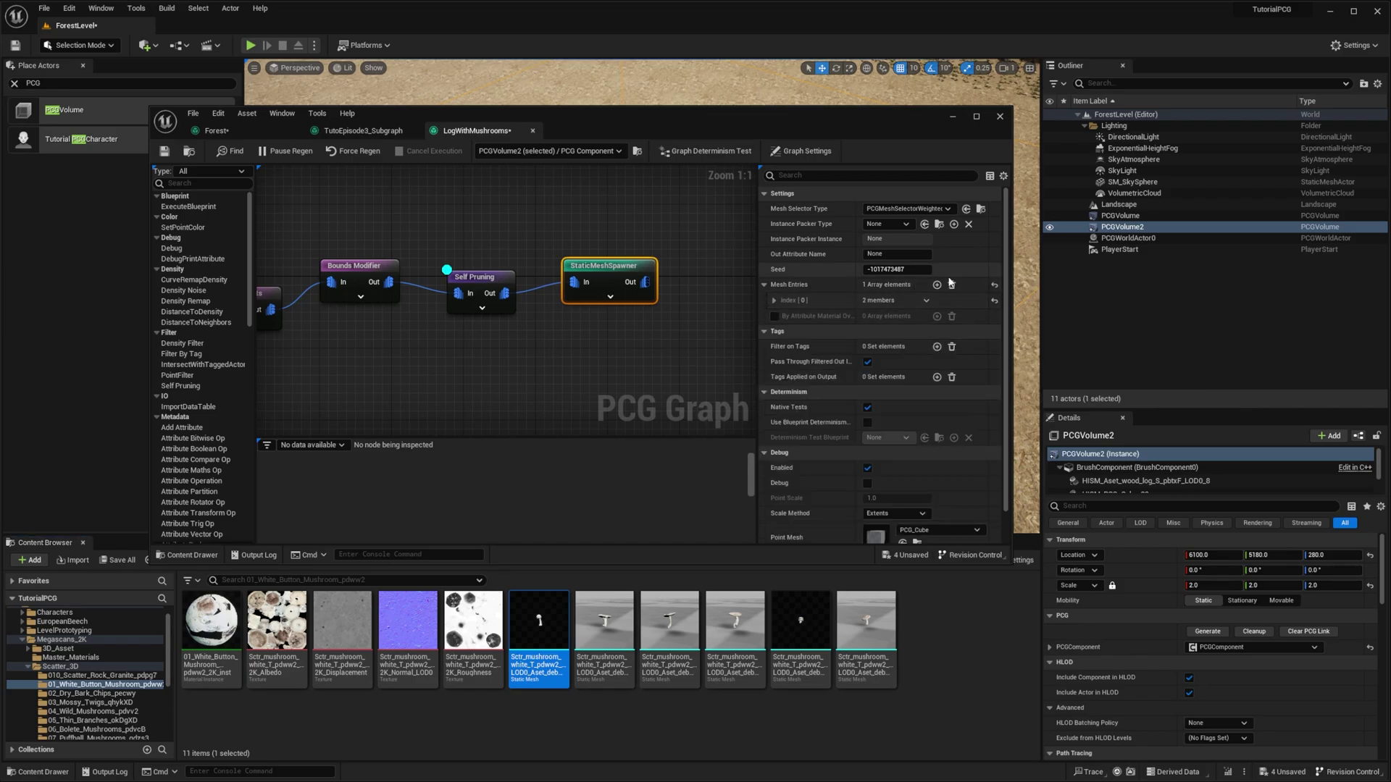
# - Add two more Mesh Entries elements to the StaticMeshSpawner and expand the Descriptor of Index 1
pyautogui.click(938, 285)
pyautogui.click(937, 284)
pyautogui.click(774, 317)
pyautogui.click(782, 334)
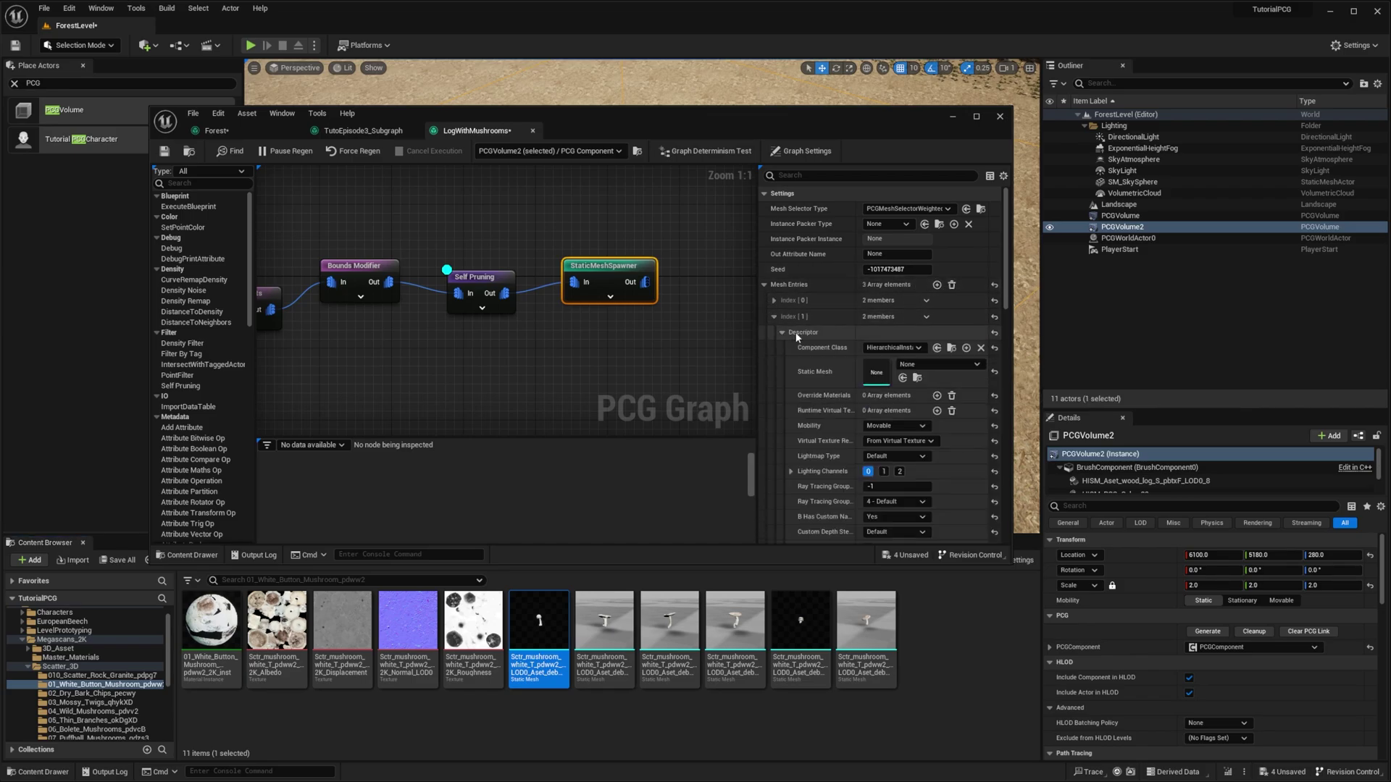
# - Turn off the debug display on Self Pruning and inspect the mushrooms along the log from several sides
pyautogui.click(477, 281)
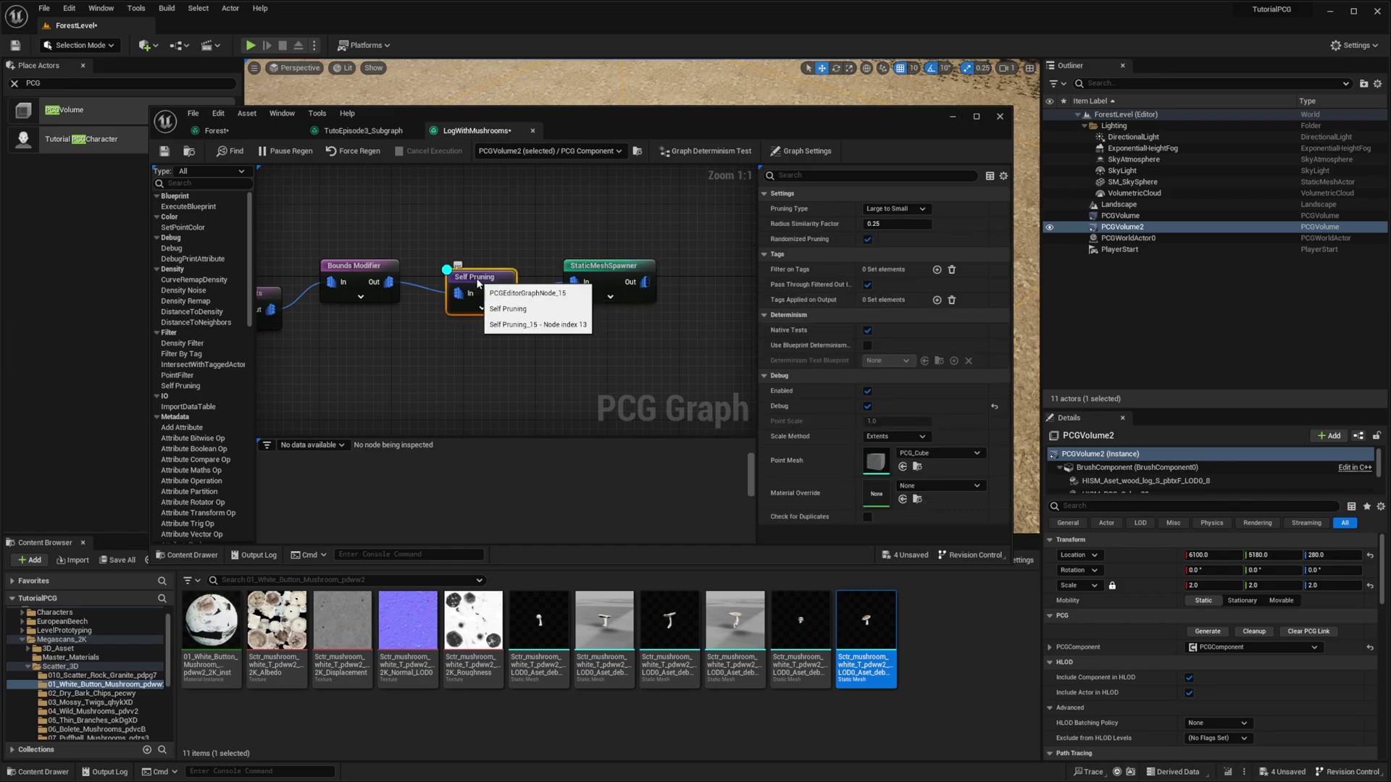
pyautogui.press('d')
pyautogui.click(953, 118)
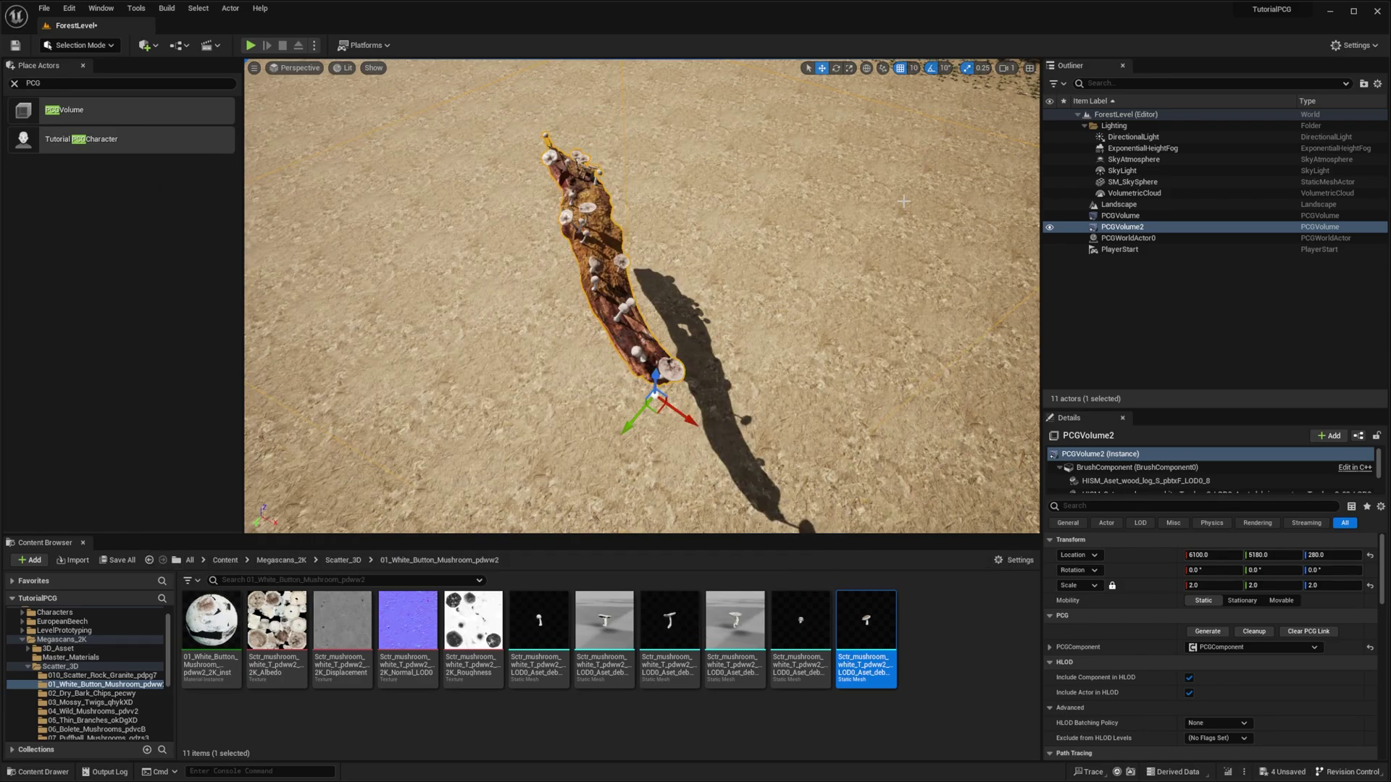
pyautogui.moveTo(642, 296); pyautogui.dragTo(913, 275, button='right')
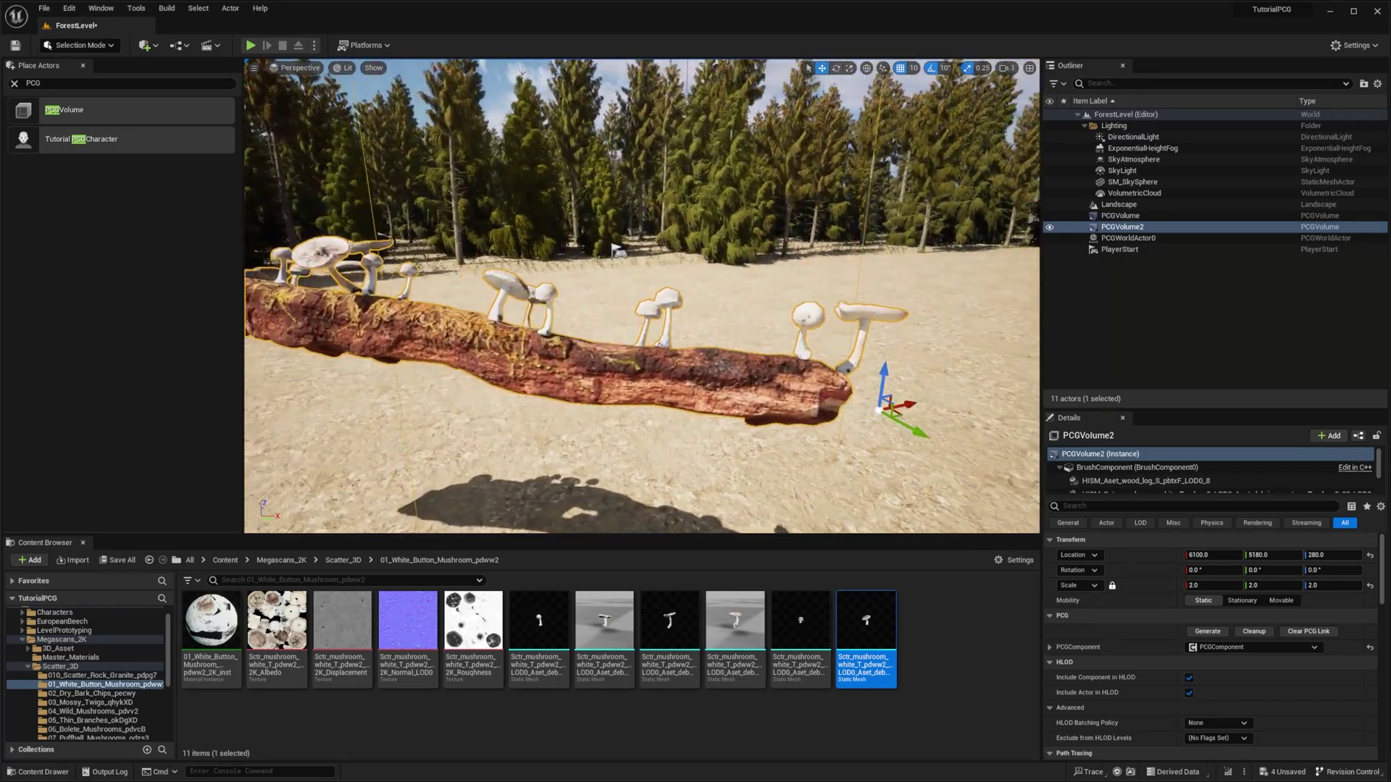
pyautogui.keyDown('alt'); pyautogui.moveTo(616, 250); pyautogui.dragTo(540, 244); pyautogui.keyUp('alt')
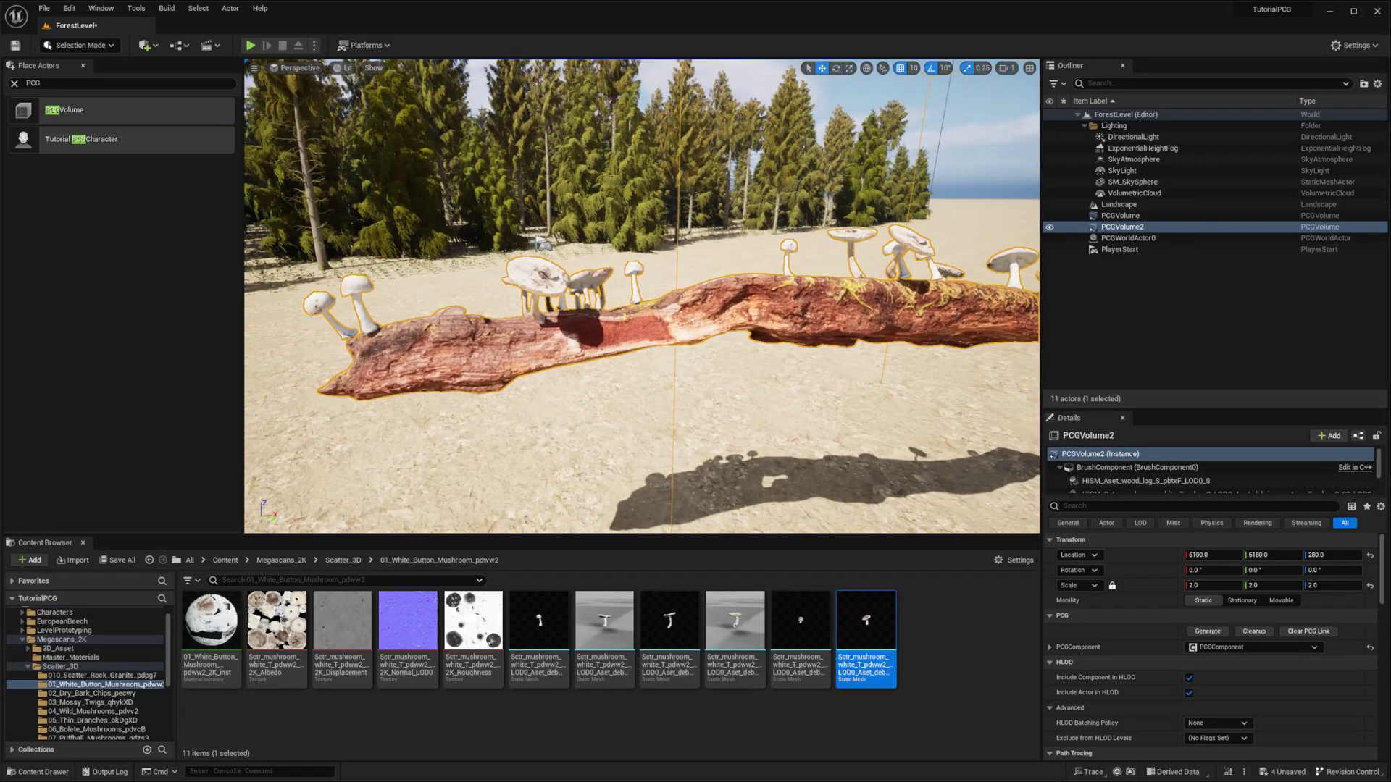
pyautogui.moveTo(783, 314); pyautogui.dragTo(706, 314, button='right')
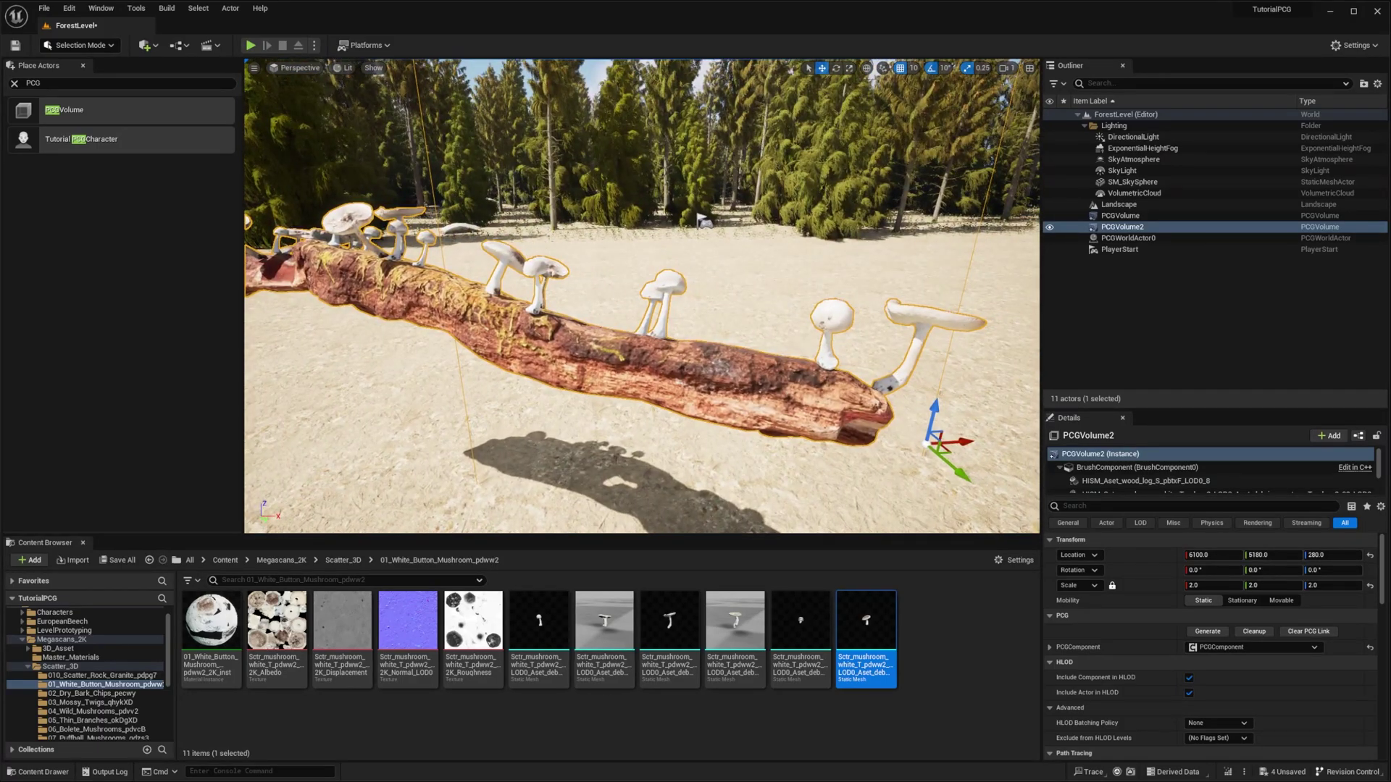
# - Bring back the LogWithMushrooms graph window and move it down to uncover the log in the viewport
pyautogui.moveTo(499, 777)
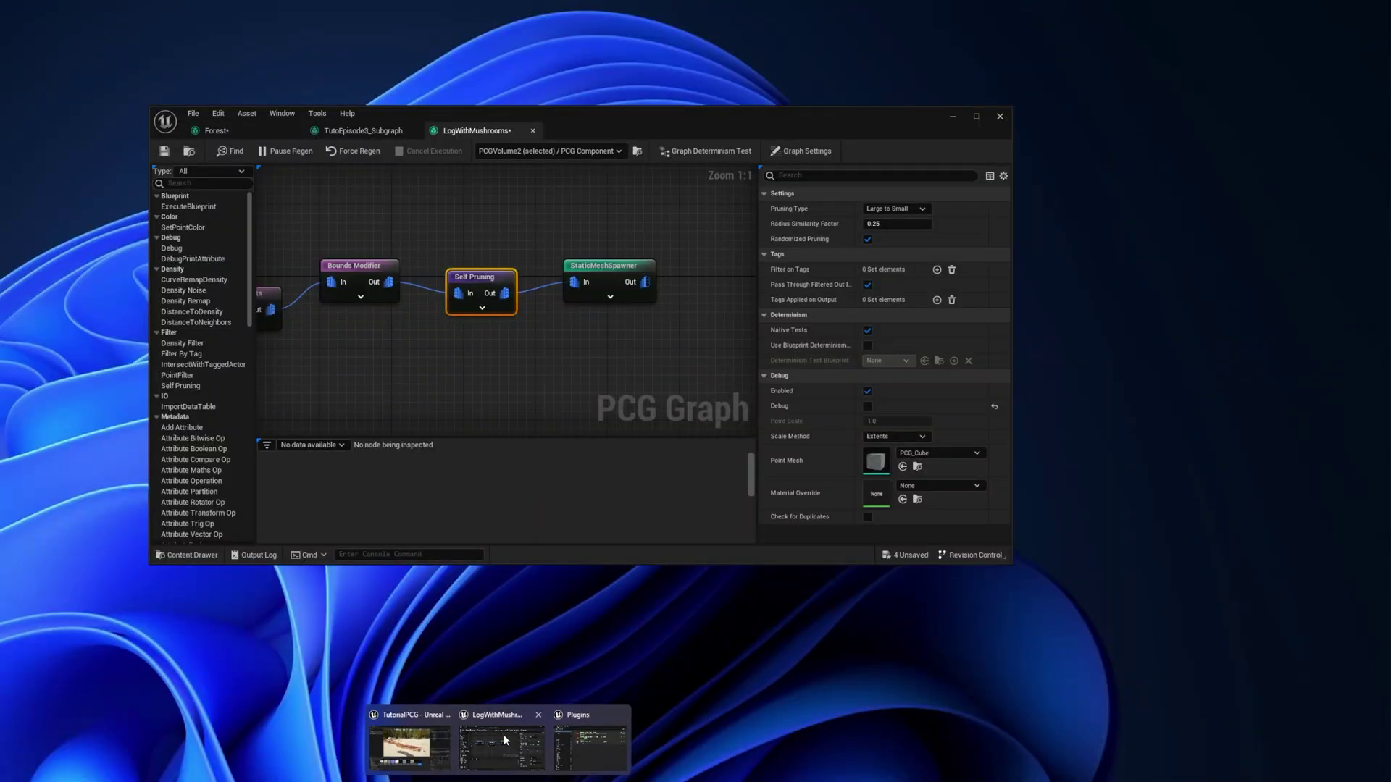
pyautogui.click(509, 732)
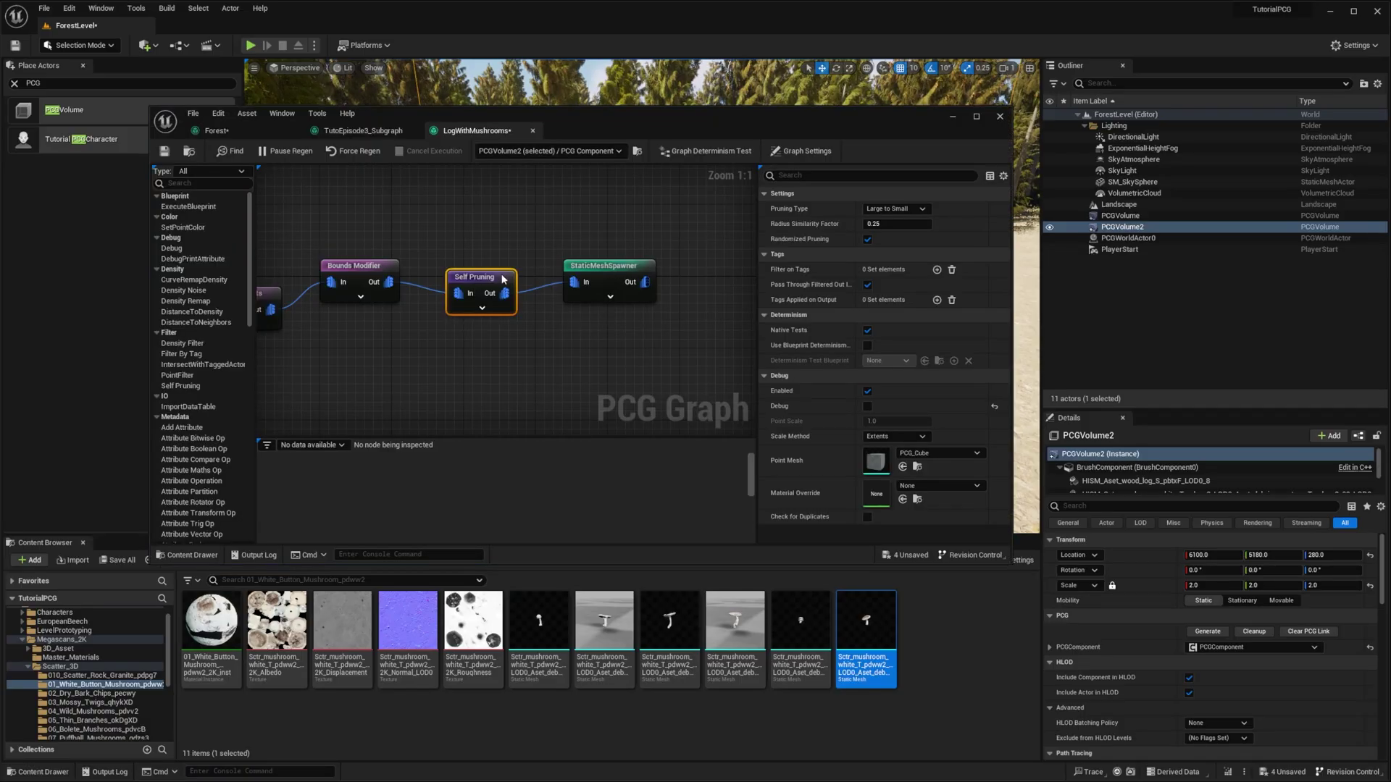
pyautogui.moveTo(357, 287); pyautogui.dragTo(475, 290, button='right')
pyautogui.moveTo(668, 126); pyautogui.dragTo(664, 379)
# - Set the Offset Min Z to -2 and the Offset Max Z to -3 on the Transform Points node before the Bounds Modifier
pyautogui.click(353, 547)
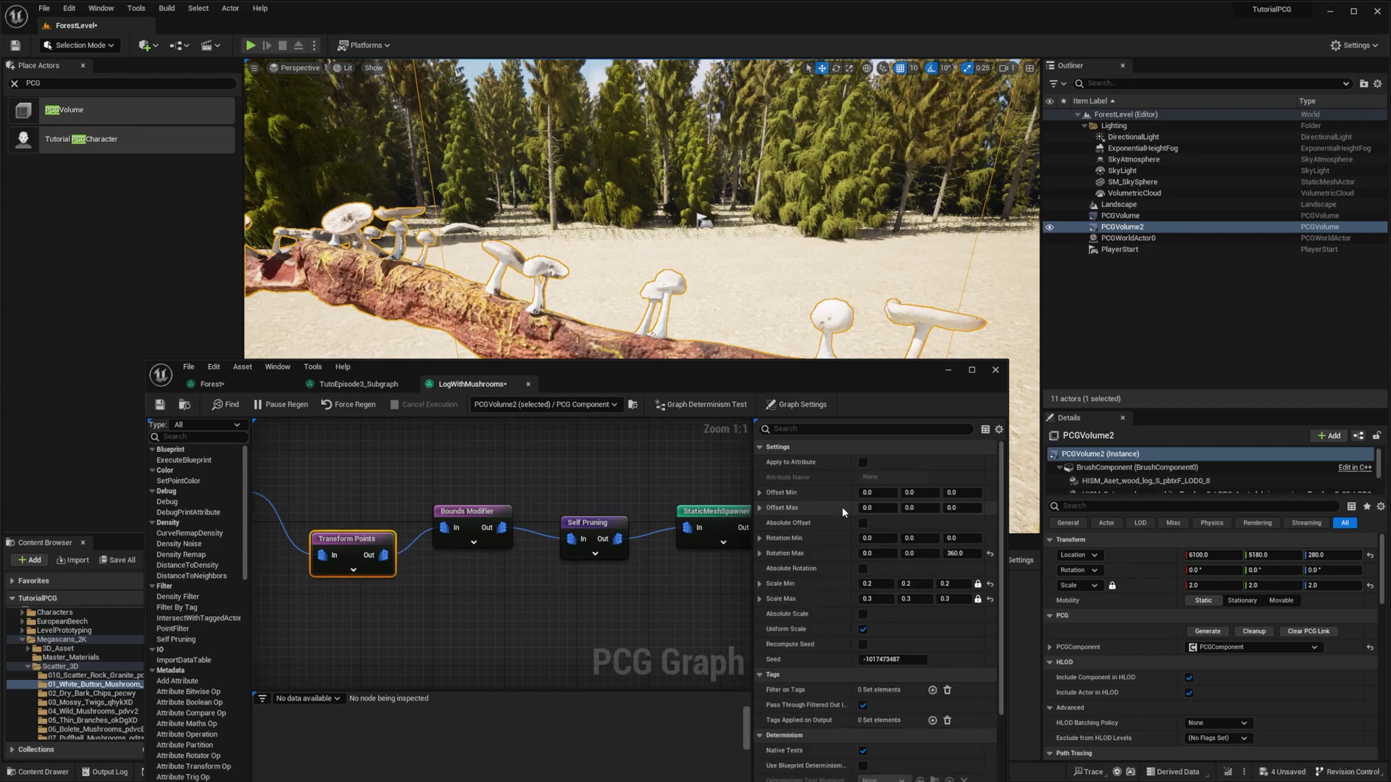
pyautogui.click(962, 493)
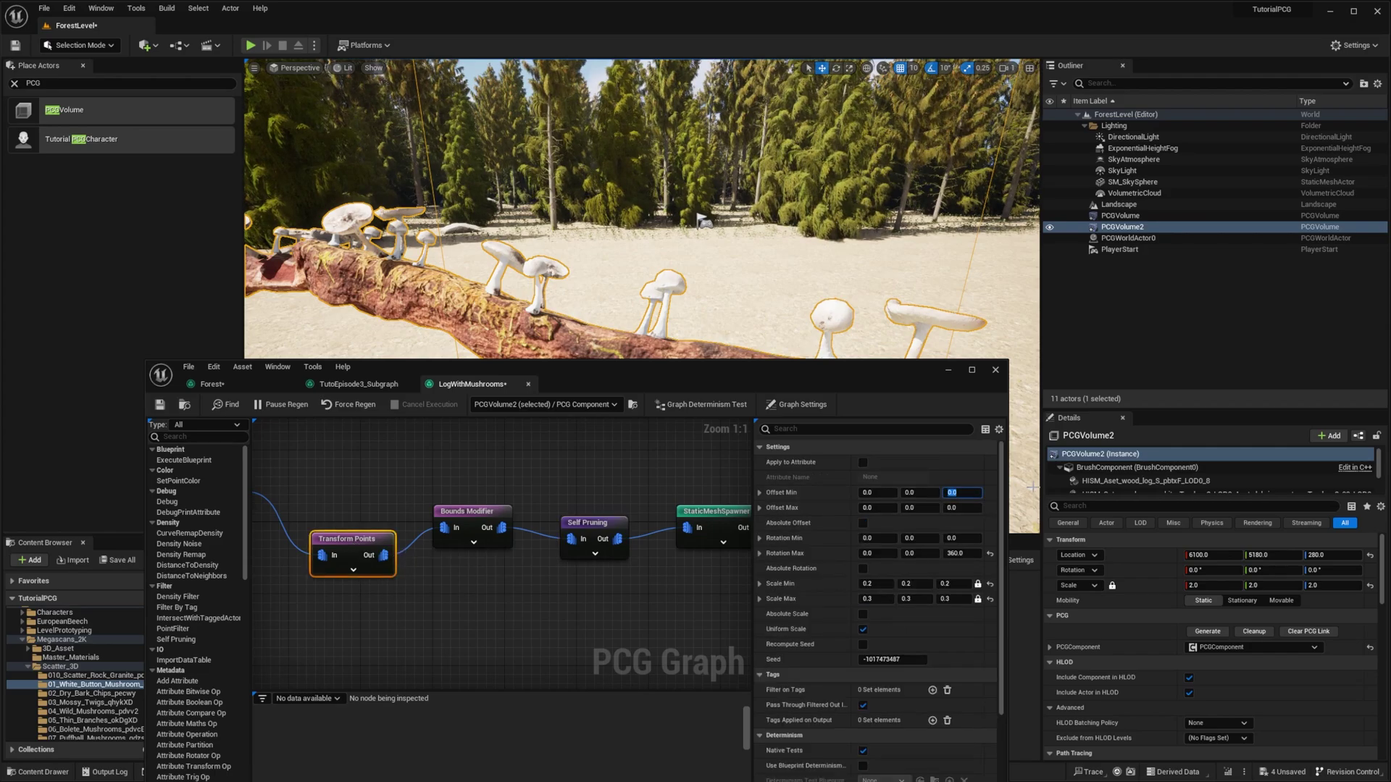
pyautogui.write('-')
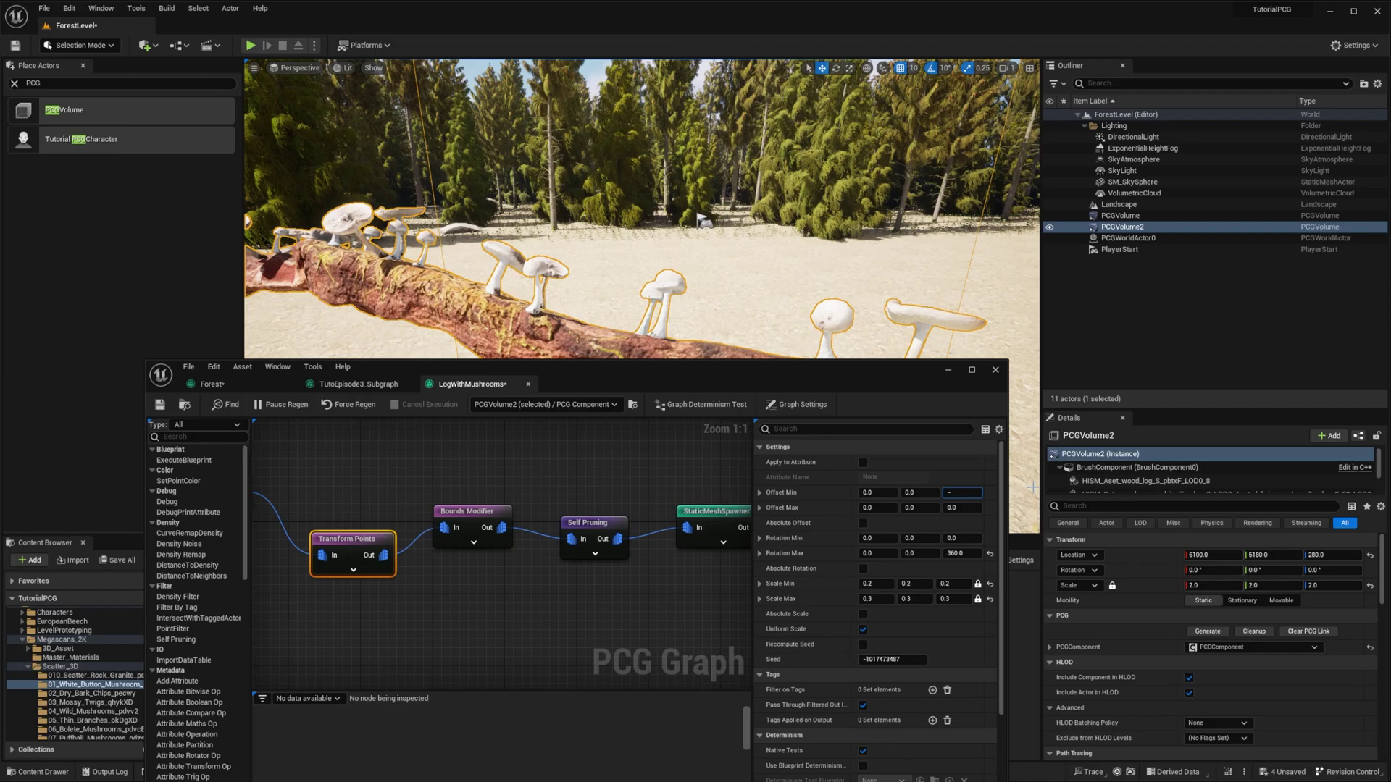
pyautogui.write('2')
pyautogui.press('Return')
pyautogui.click(956, 508)
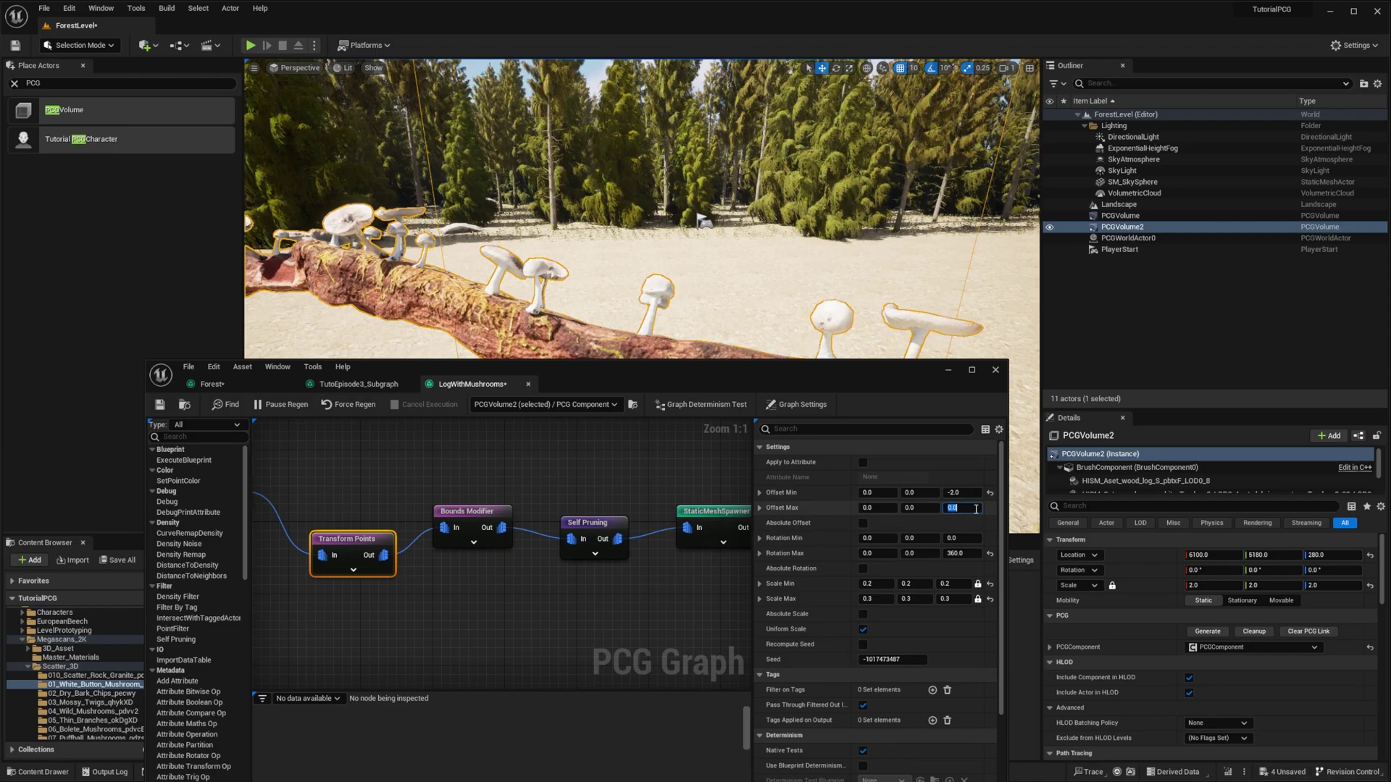
pyautogui.write('-3')
pyautogui.press('Return')
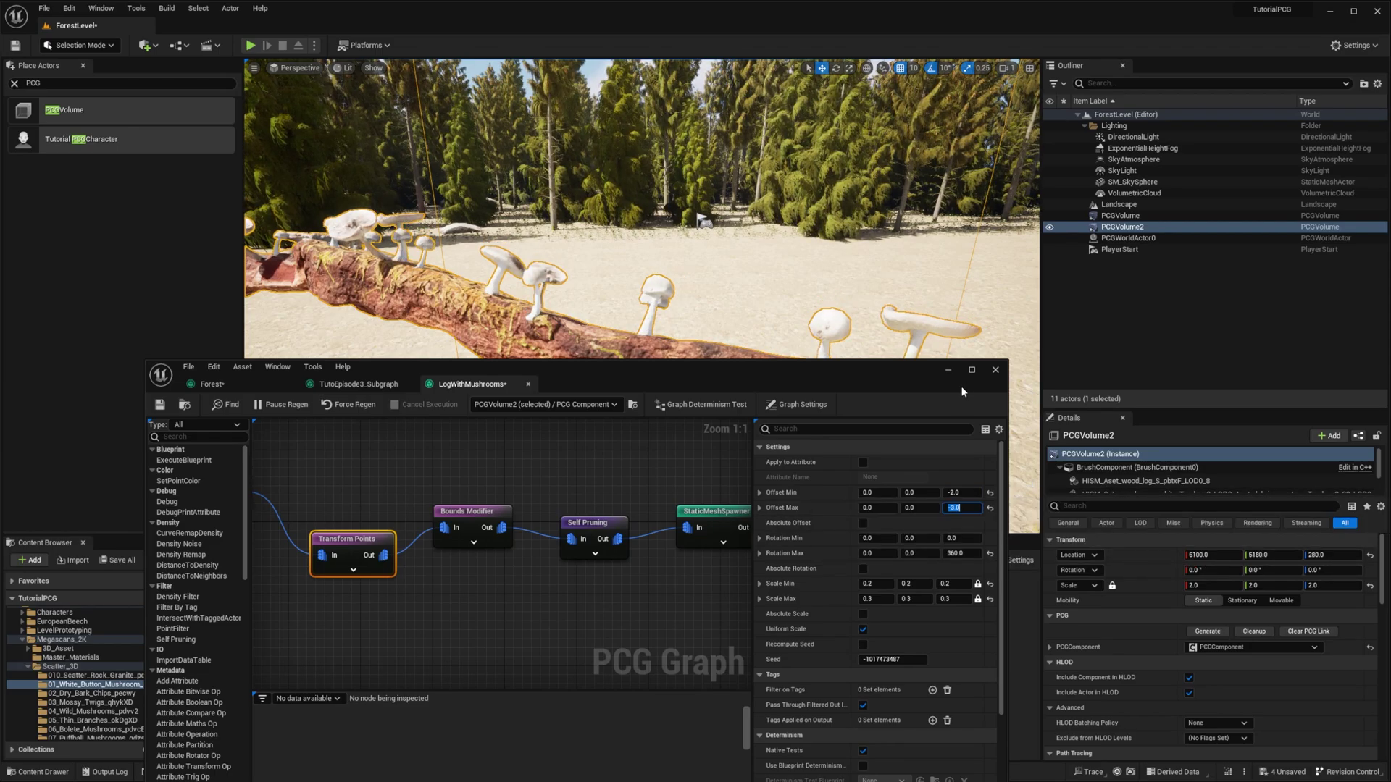
# - Check how the lowered mushrooms sit on the log and review the commented node groups in the graph
pyautogui.click(949, 370)
pyautogui.moveTo(855, 312); pyautogui.dragTo(710, 355, button='right')
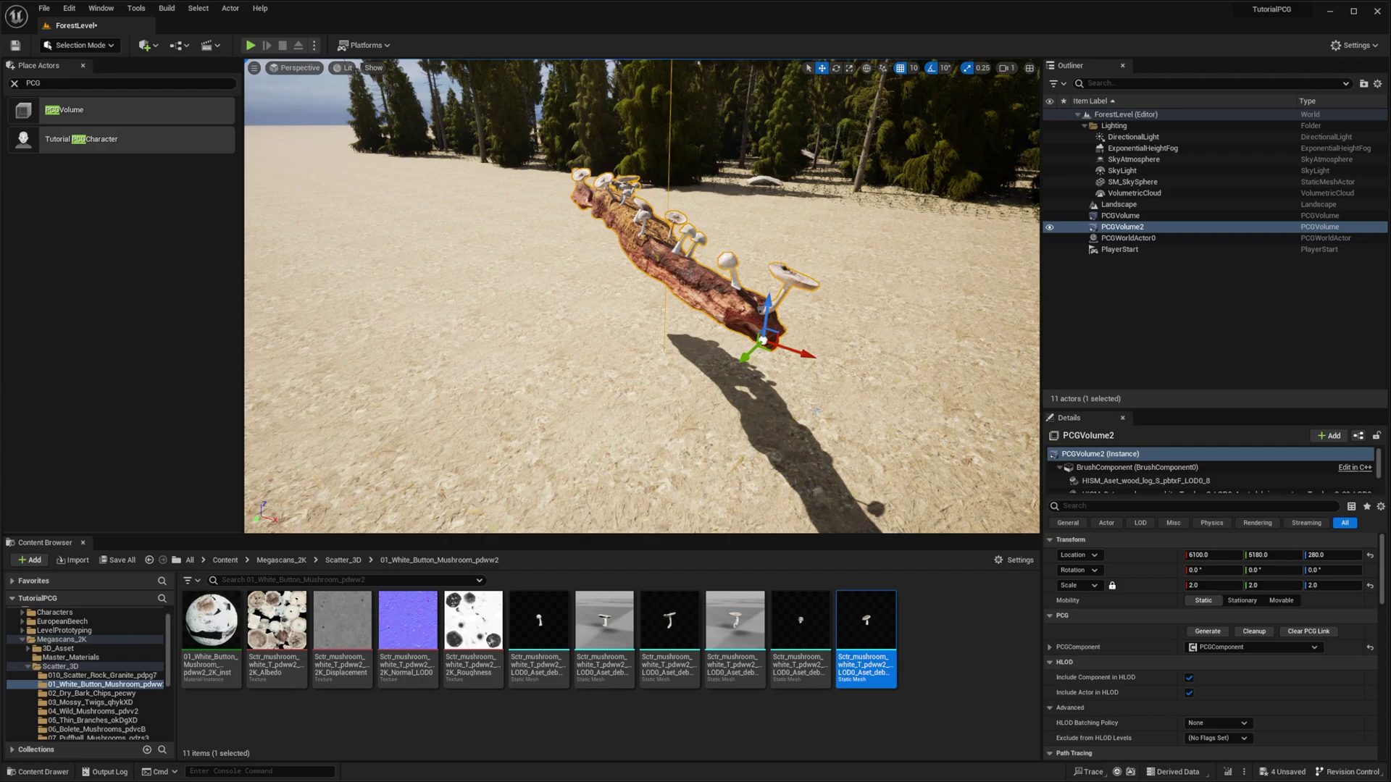
pyautogui.hotkey('alt', 'Tab')
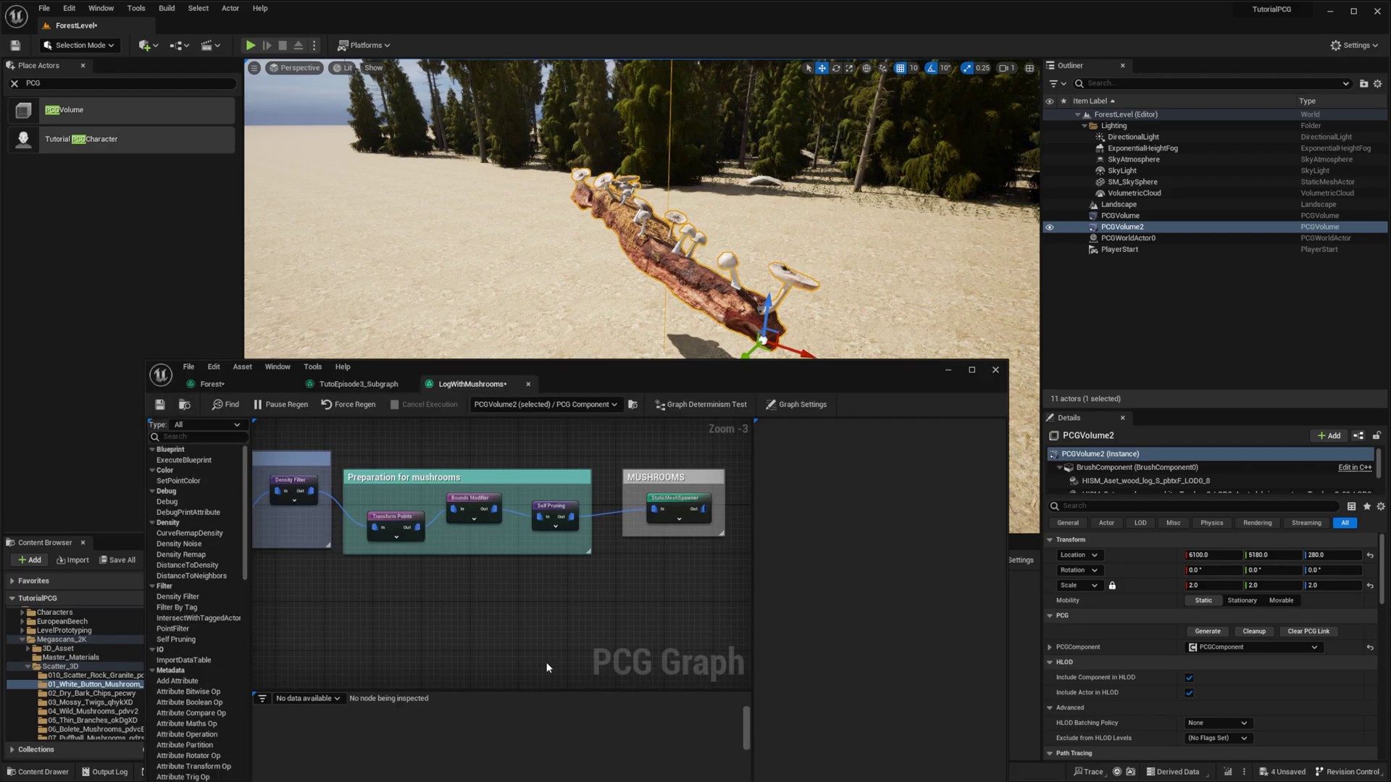
pyautogui.click(949, 371)
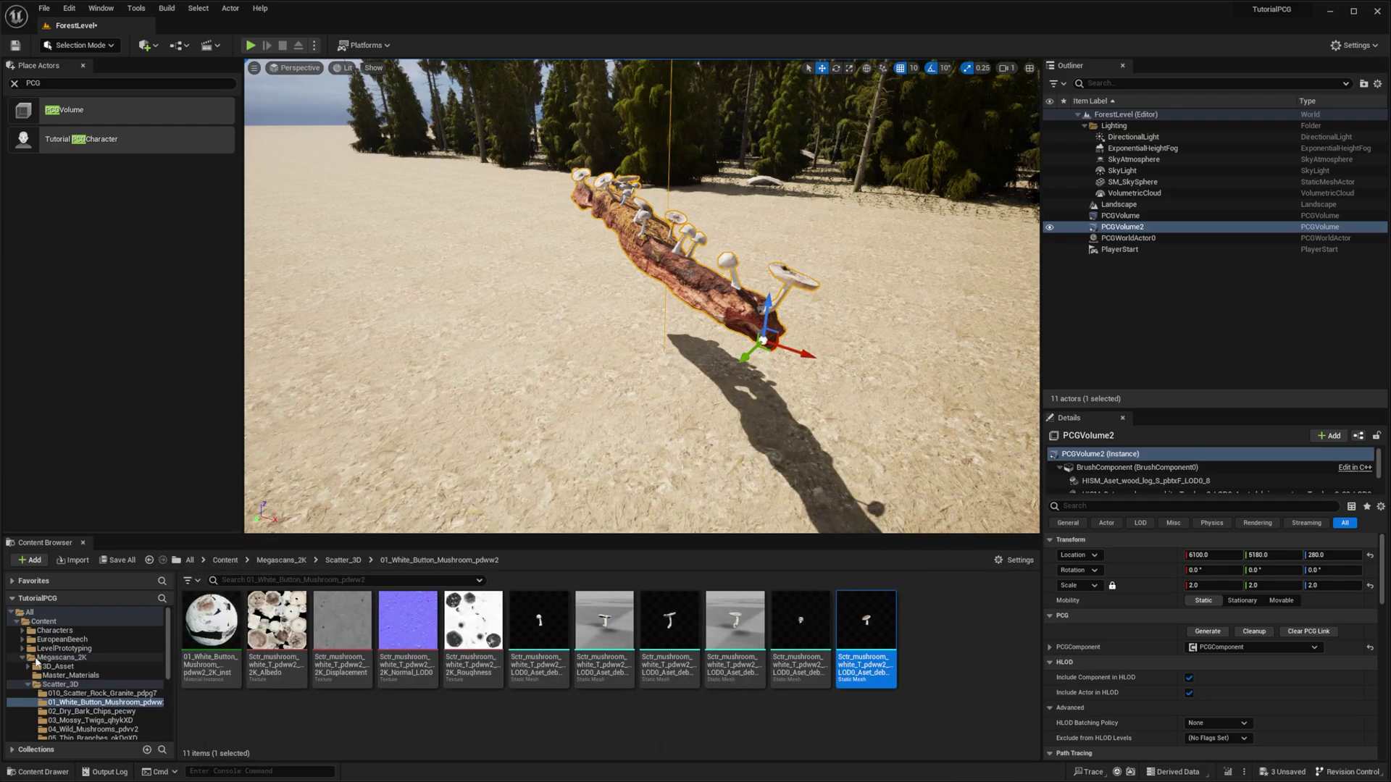
# - Open the PCG content folder, place the LogWithMushrooms graph asset in the level and look around it
pyautogui.click(23, 659)
pyautogui.click(44, 685)
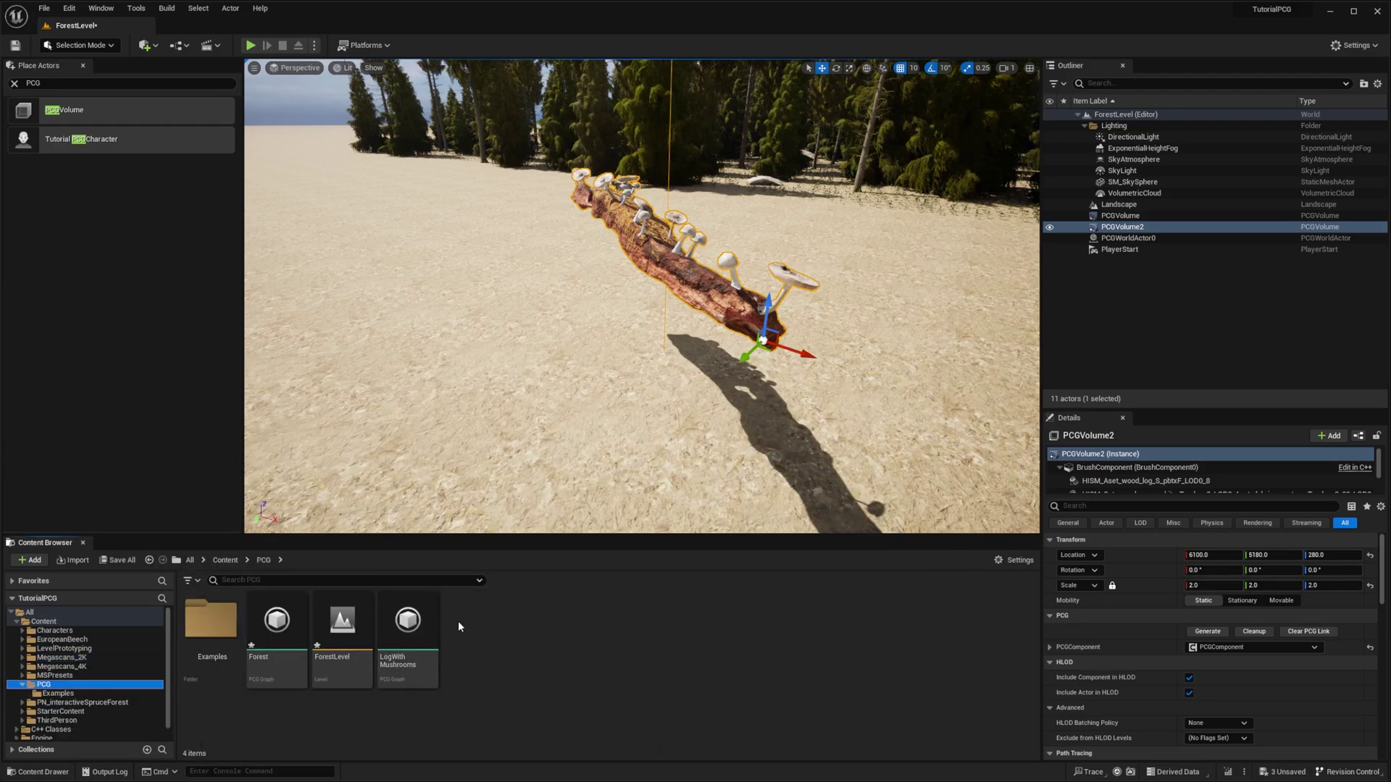
pyautogui.moveTo(408, 634); pyautogui.dragTo(609, 345)
pyautogui.moveTo(609, 348); pyautogui.dragTo(833, 313, button='right')
pyautogui.moveTo(540, 325); pyautogui.dragTo(564, 353, button='right')
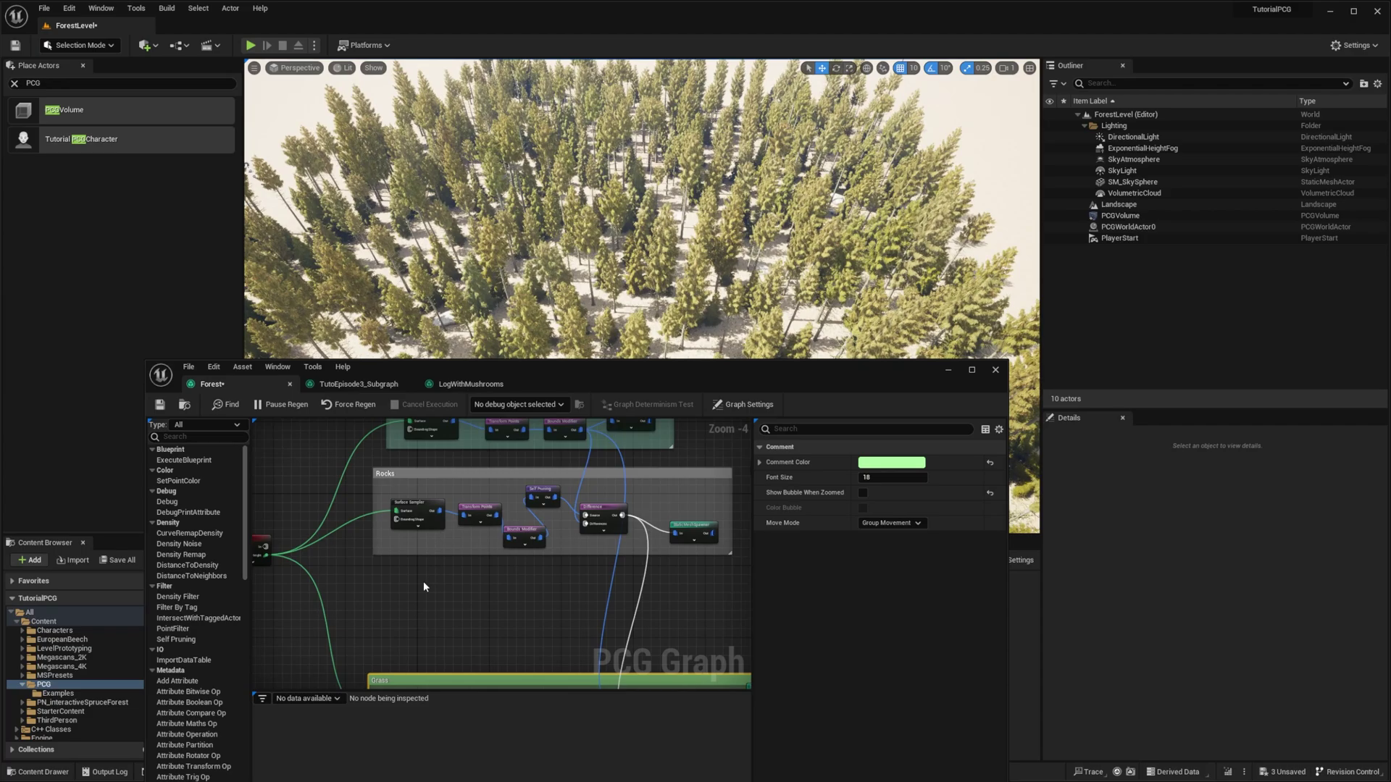
# - Copy the Rocks group's Surface Sampler in the Forest graph, place the copy below the group and set its Seed to 430
pyautogui.click(415, 515)
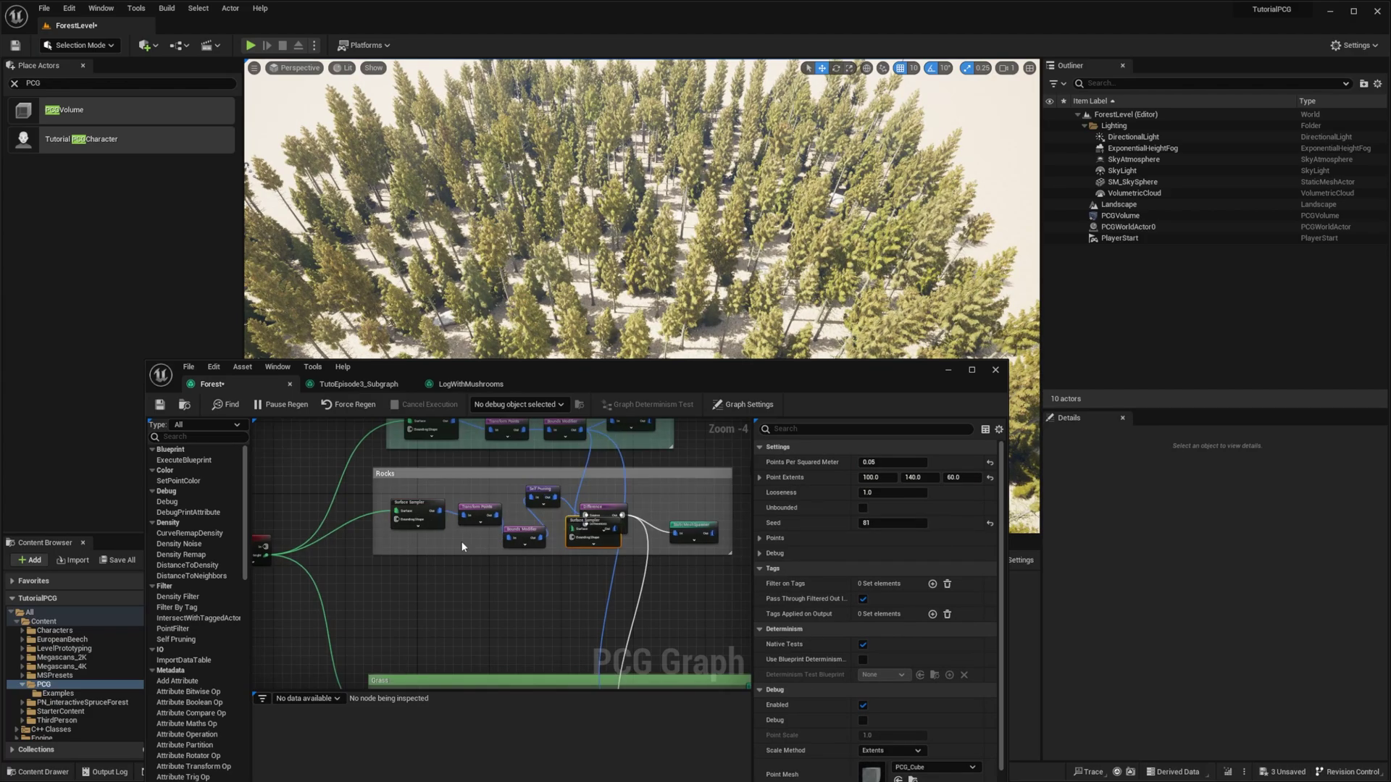
pyautogui.hotkey('ctrl', 'v')
pyautogui.moveTo(446, 611); pyautogui.dragTo(387, 620)
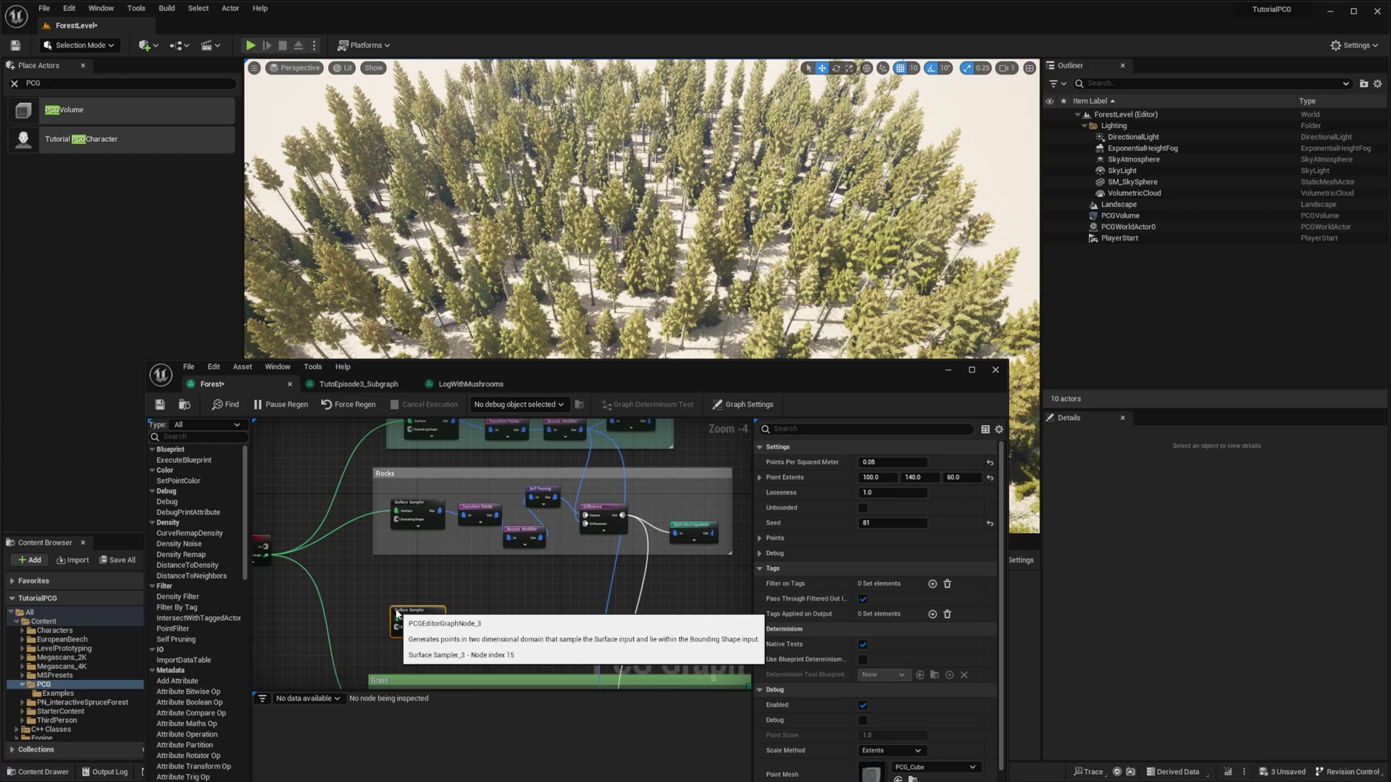
pyautogui.moveTo(877, 519); pyautogui.dragTo(894, 519)
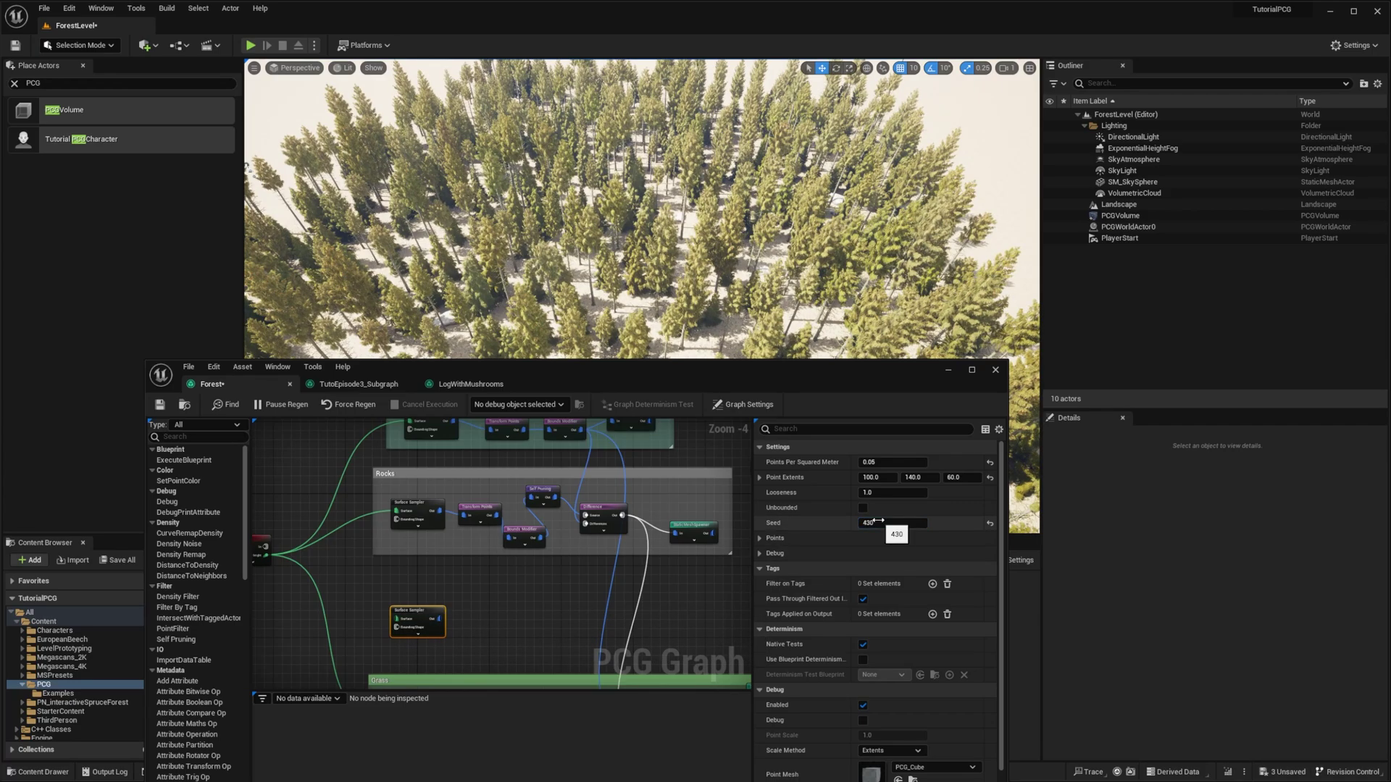
# - Connect the Input node's landscape output to the copied Surface Sampler's Surface pin, ending with the sampler's debug display off
pyautogui.moveTo(350, 589); pyautogui.dragTo(384, 498, button='right')
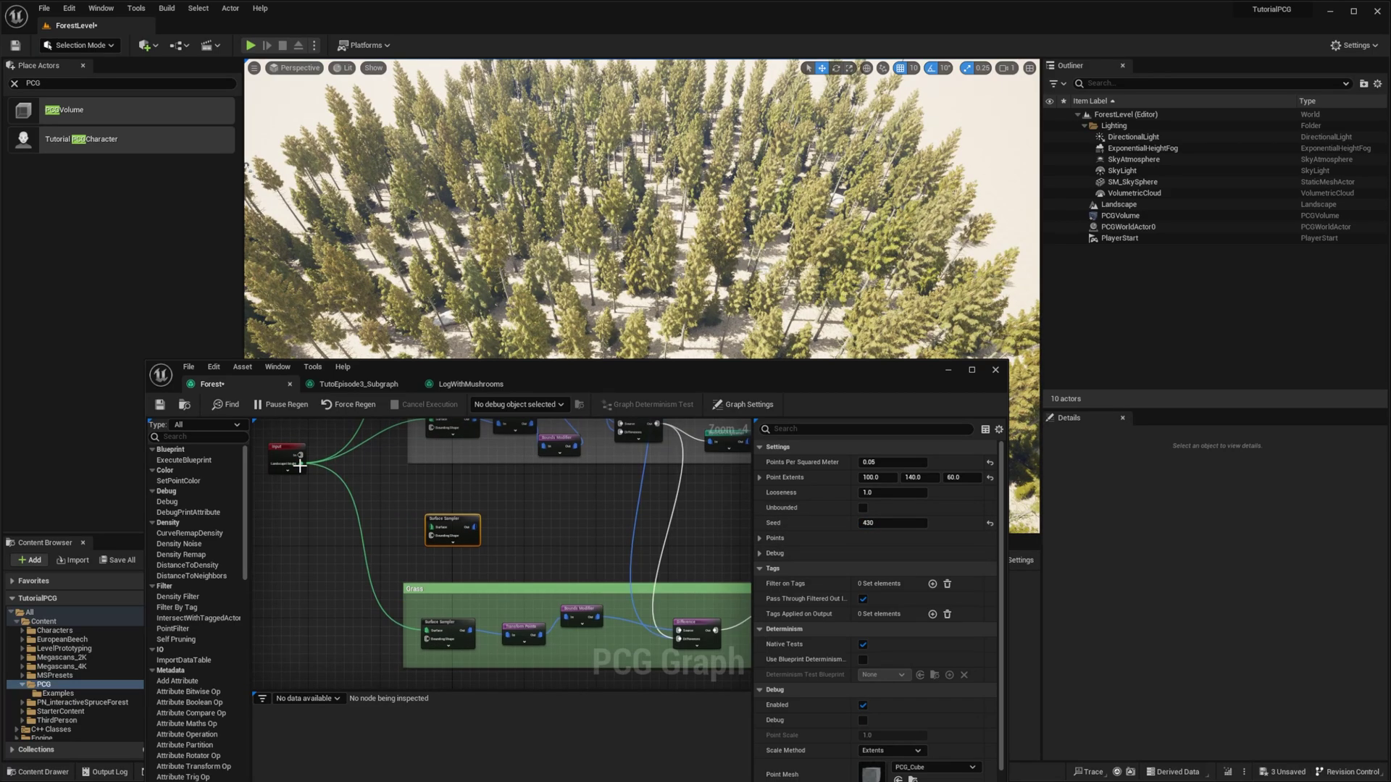
pyautogui.moveTo(300, 466); pyautogui.dragTo(432, 526)
pyautogui.click(533, 508)
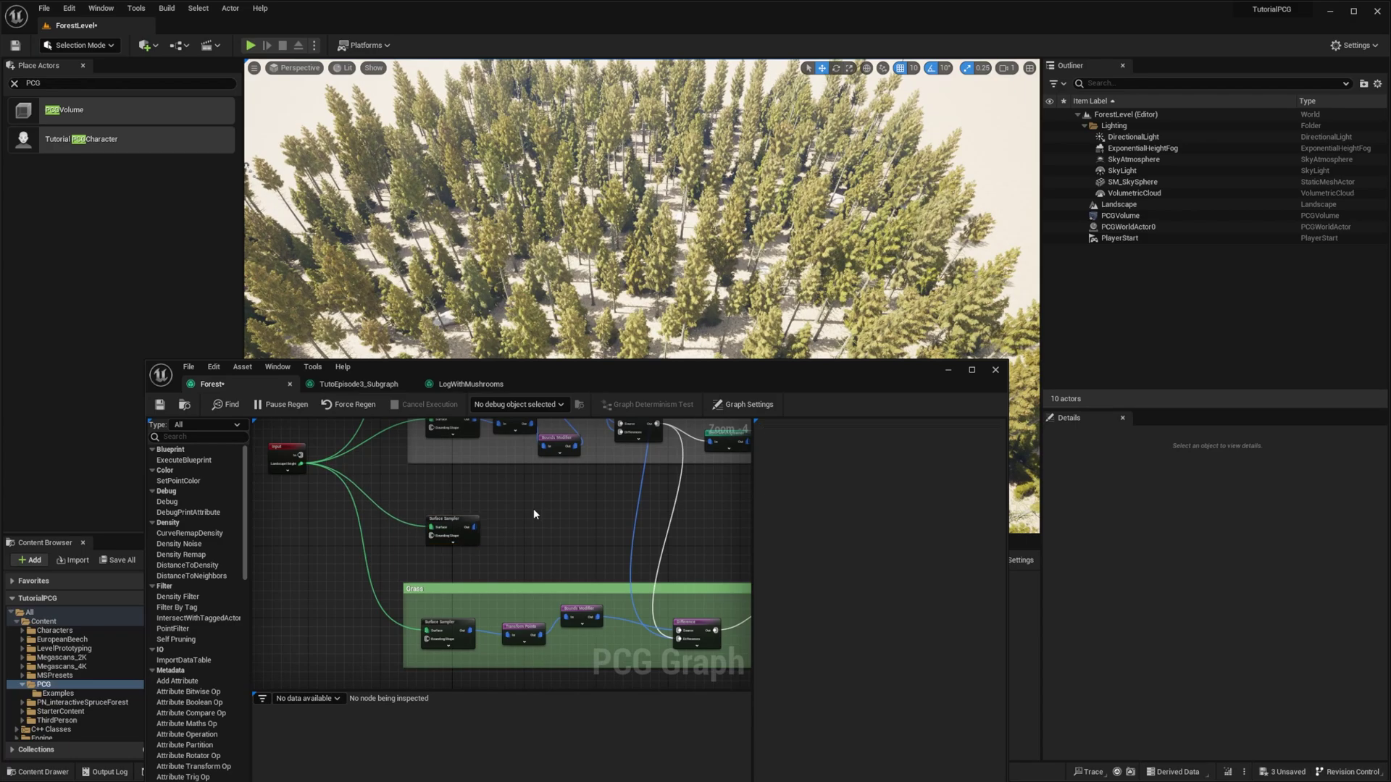
pyautogui.click(455, 523)
pyautogui.click(862, 721)
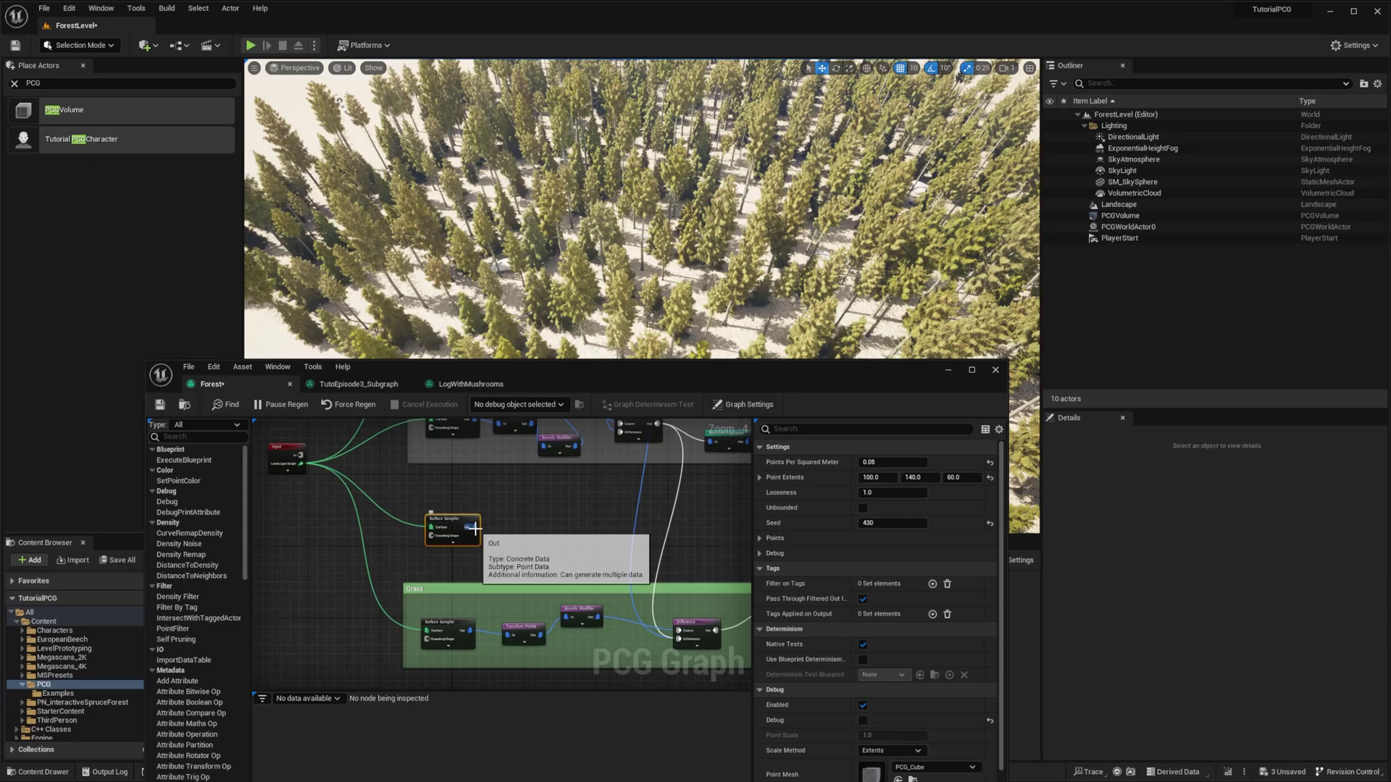
# - Add a Subgraph node to the copied Surface Sampler's output and set its graph to LogWithMushrooms
pyautogui.moveTo(472, 527); pyautogui.dragTo(550, 515)
pyautogui.write('subg')
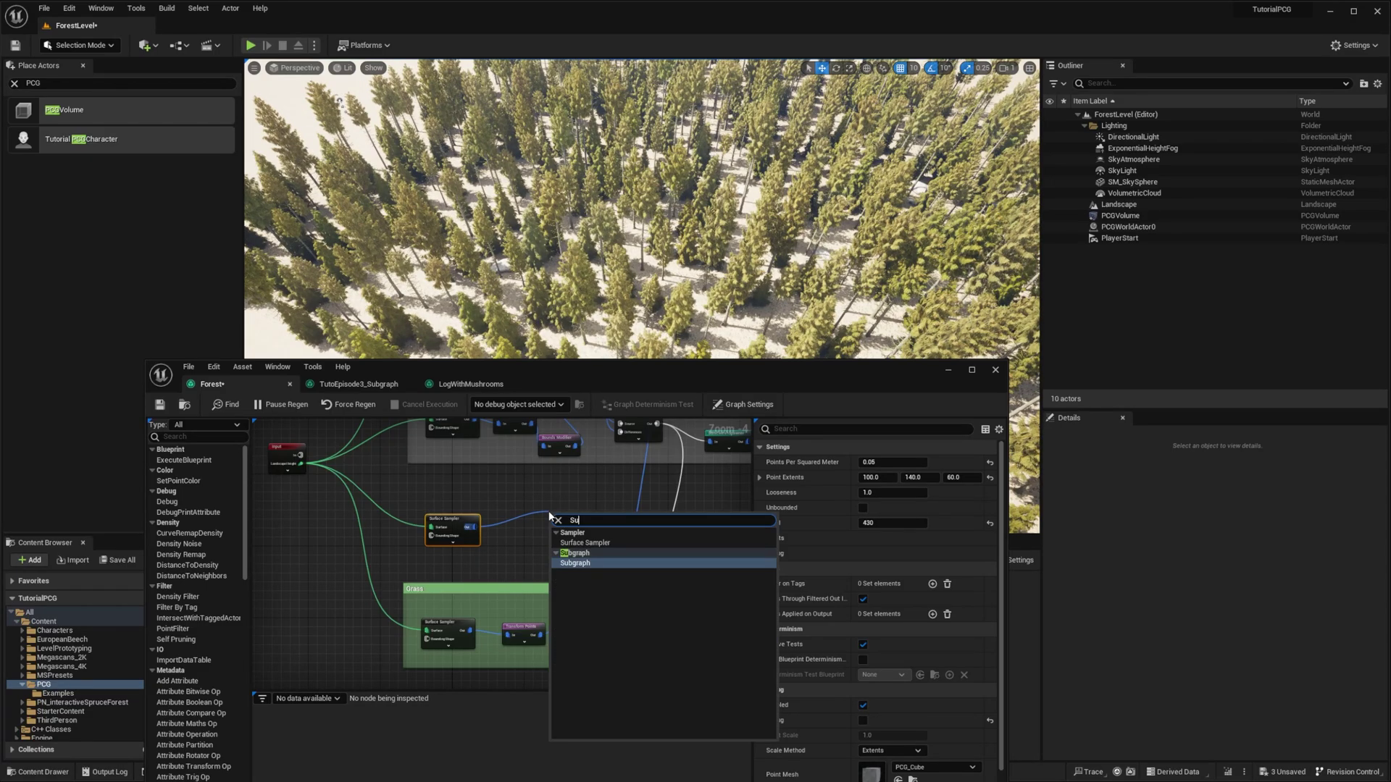
pyautogui.press('Return')
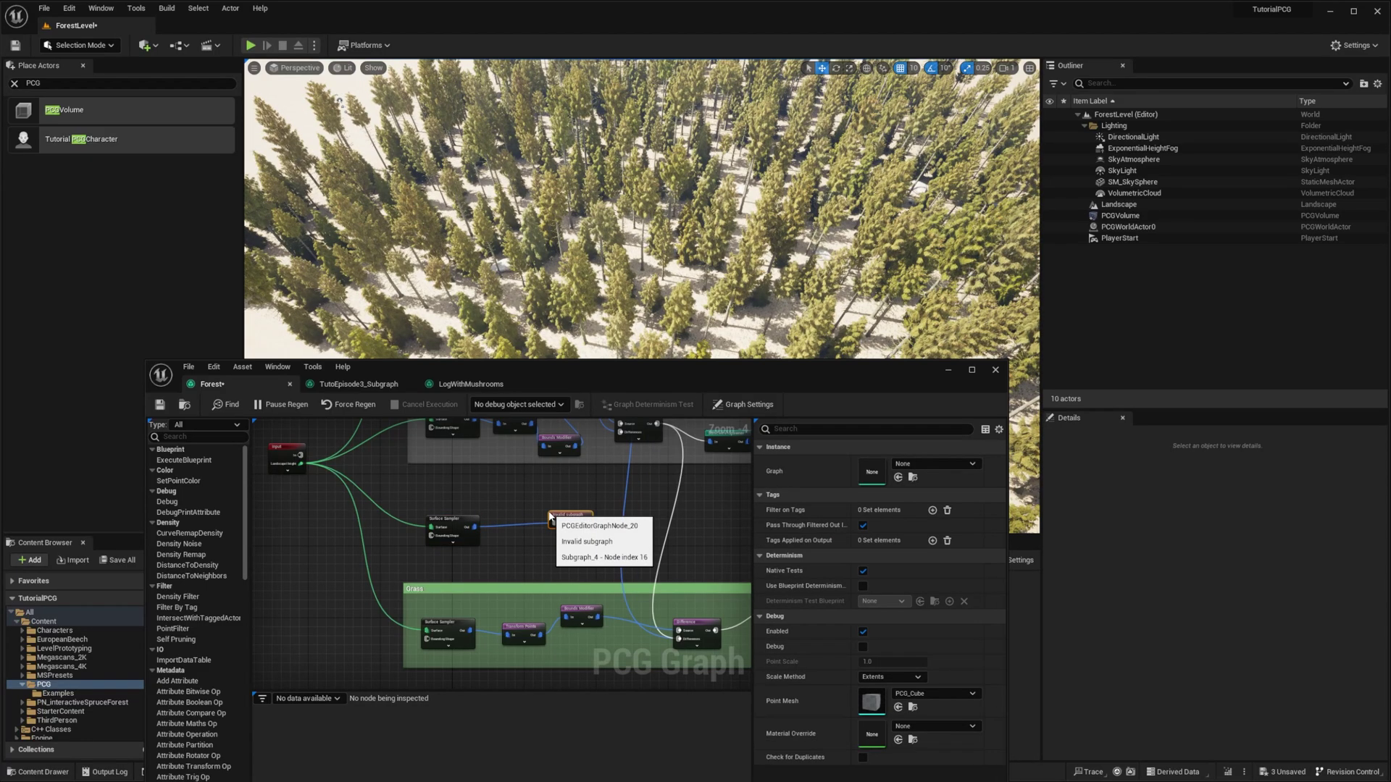
pyautogui.click(930, 465)
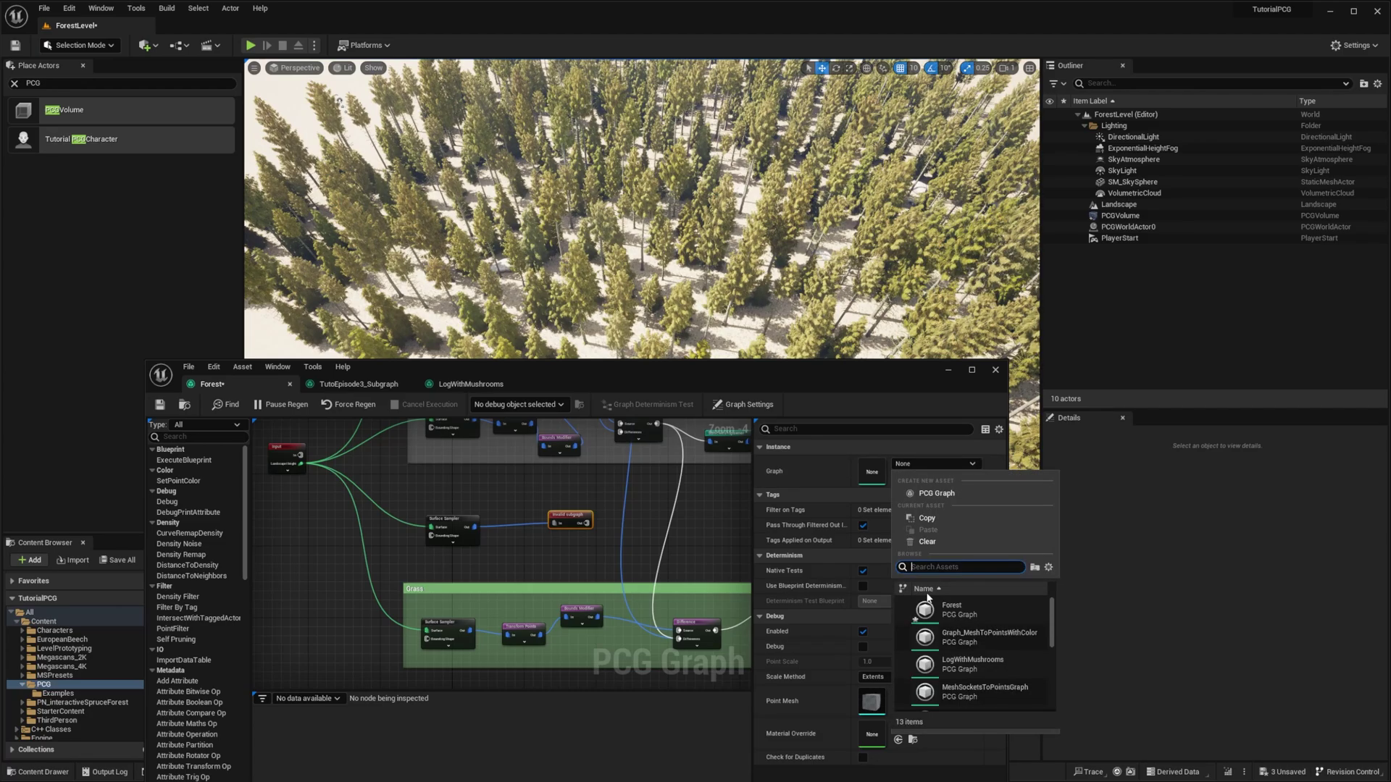
pyautogui.click(955, 664)
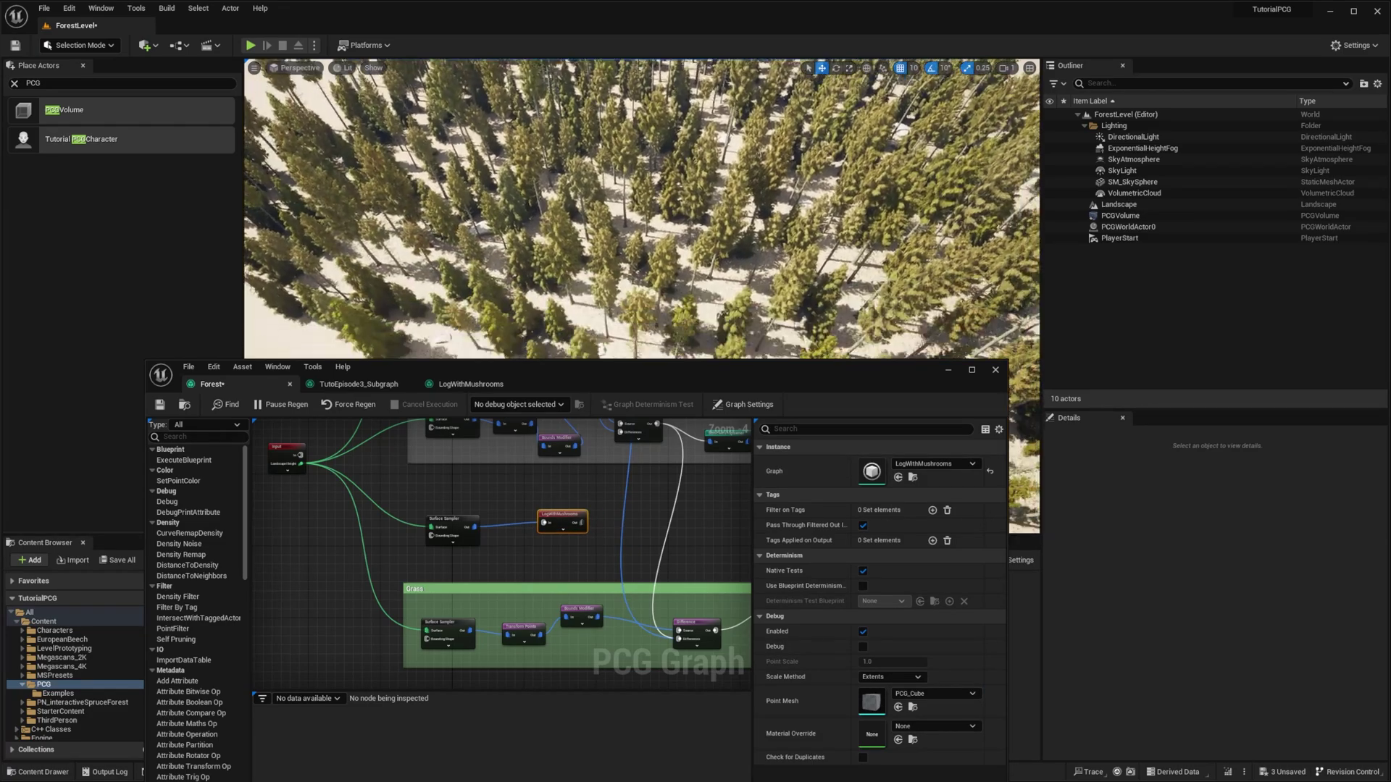
pyautogui.moveTo(672, 323); pyautogui.dragTo(682, 303, button='right')
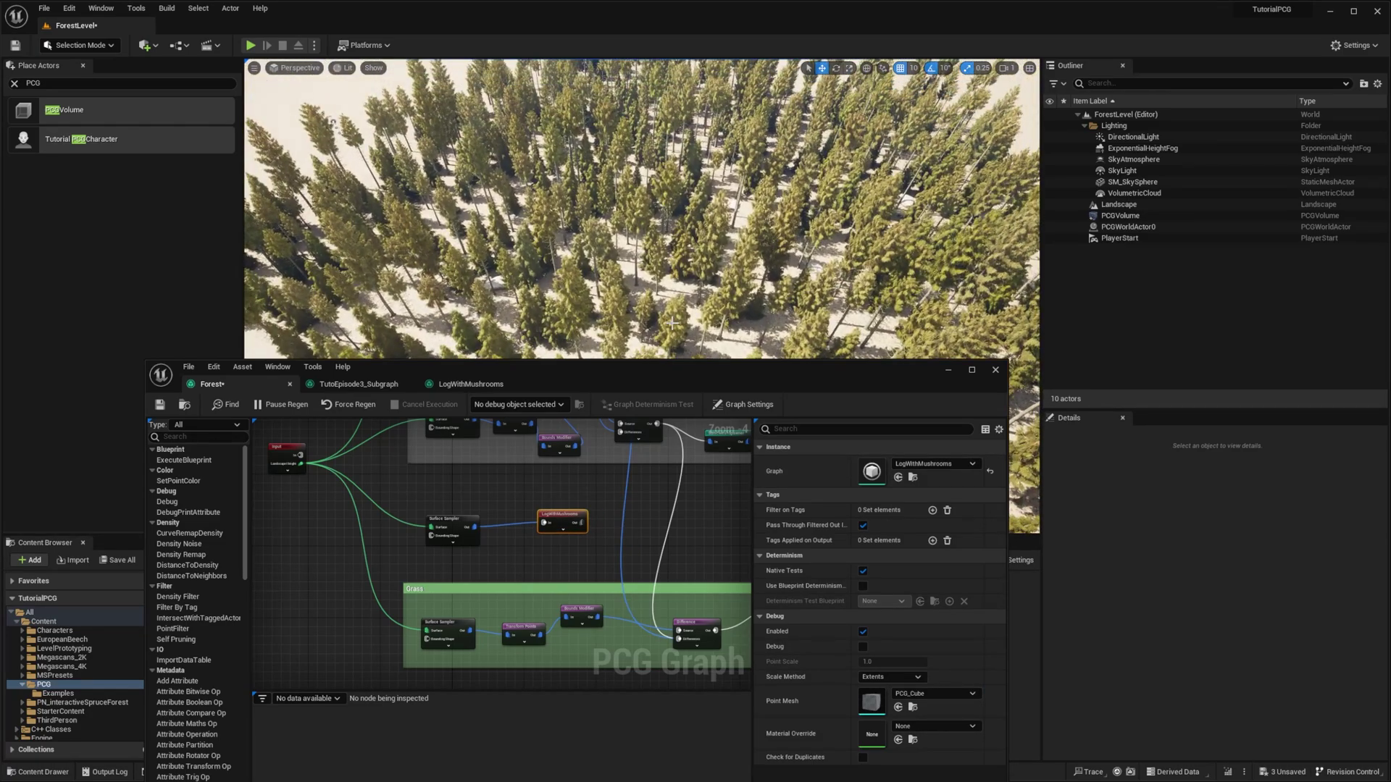
# - Open the LogWithMushrooms subgraph, disconnect Get Actor Data and connect the Input node to the first Bounds Modifier instead
pyautogui.doubleClick(566, 525)
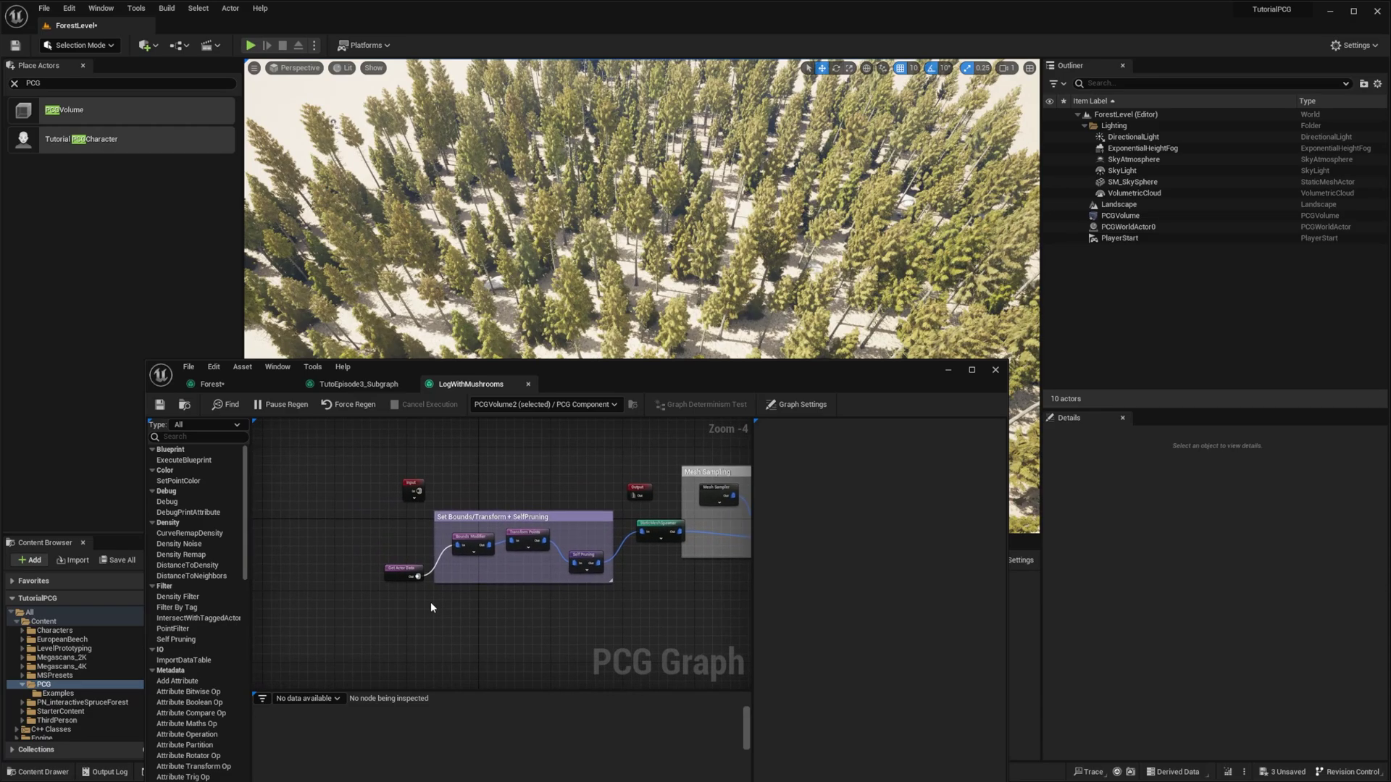
pyautogui.click(379, 575)
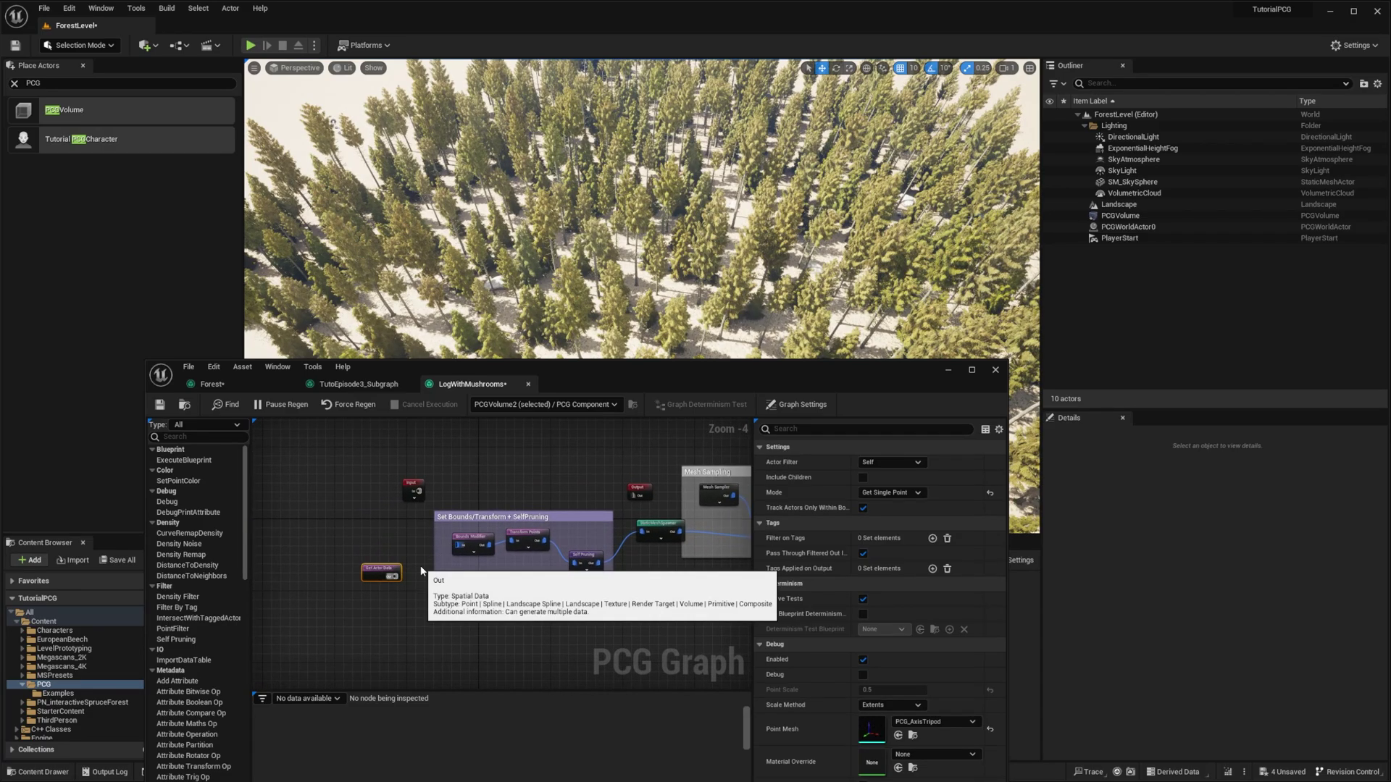
pyautogui.click(487, 475)
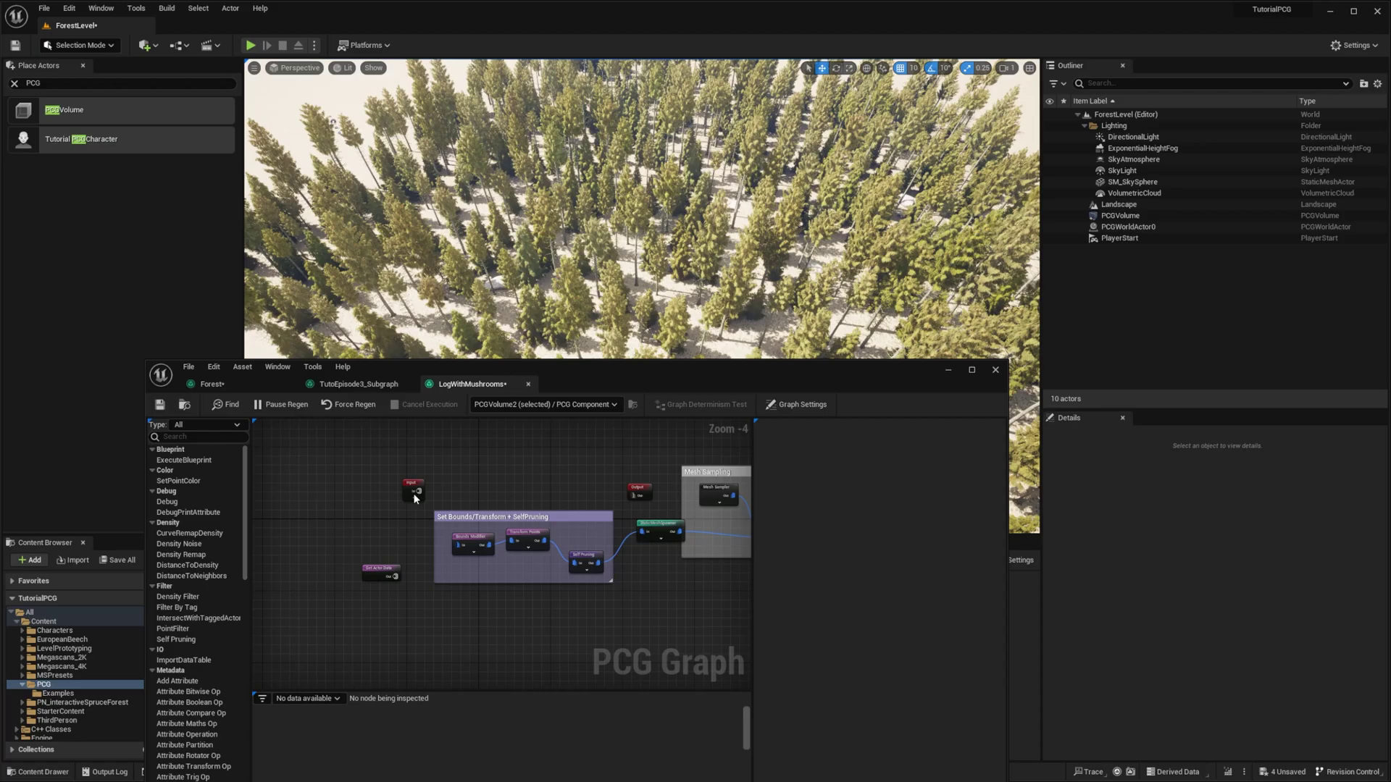
pyautogui.moveTo(415, 496); pyautogui.dragTo(459, 548)
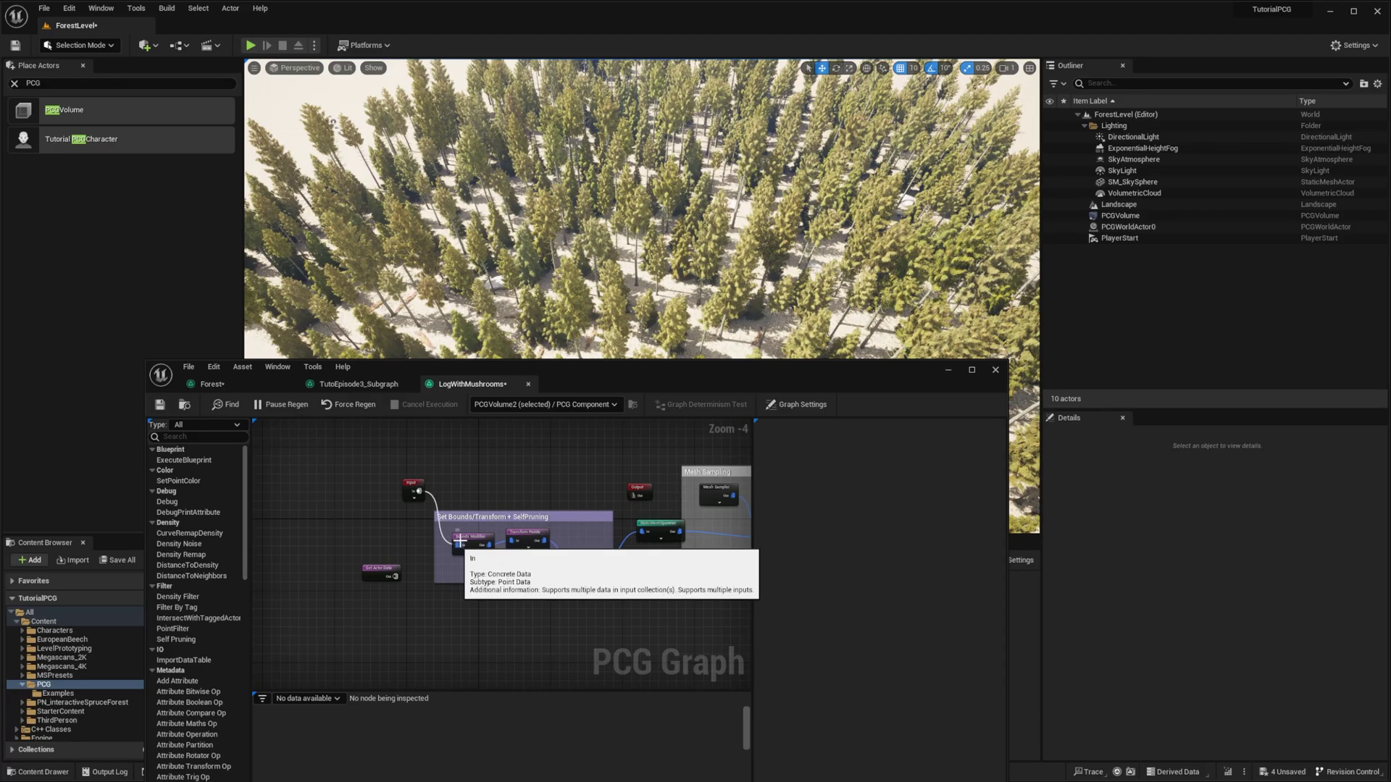
# - Connect the Static Mesh Spawner's output to the Output node, repositioned above it, and save the LogWithMushrooms graph
pyautogui.press('w')
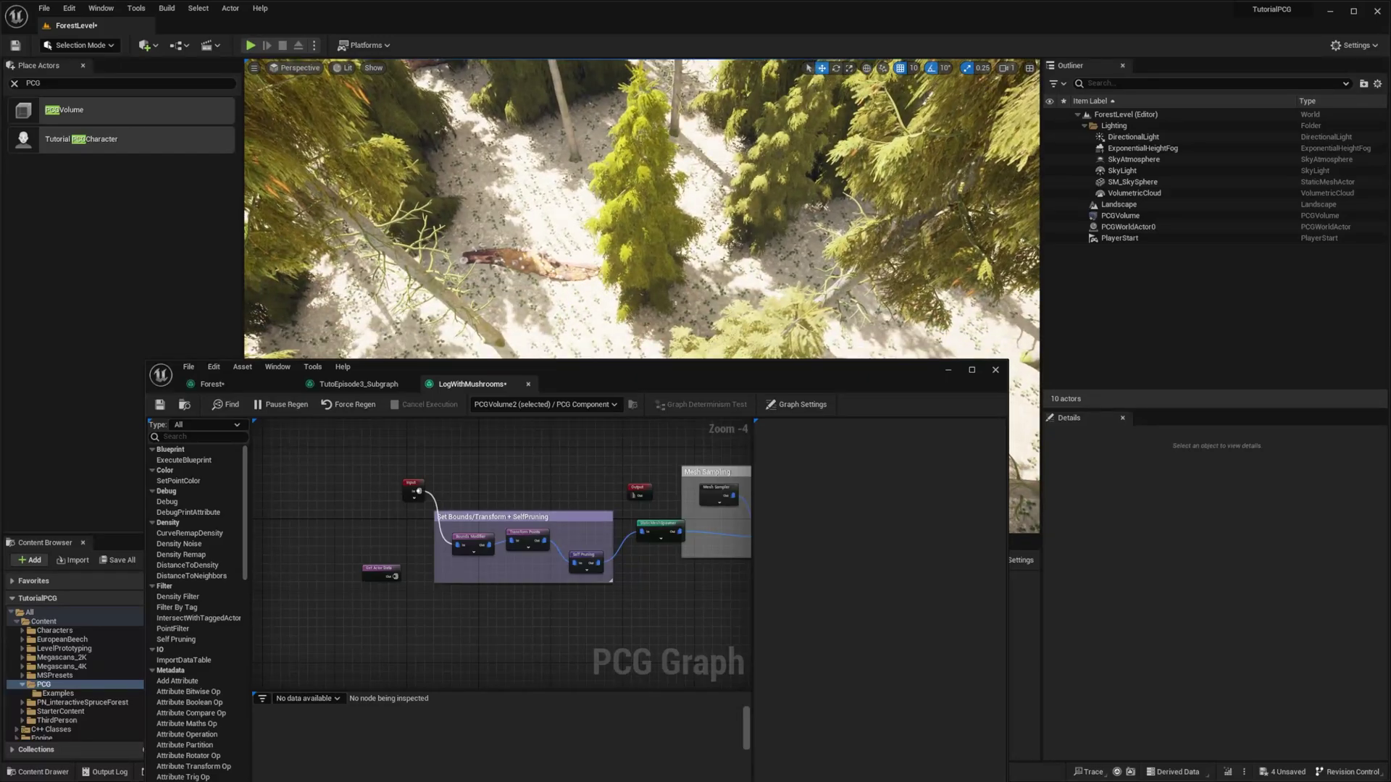
pyautogui.moveTo(638, 468); pyautogui.dragTo(543, 459, button='right')
pyautogui.moveTo(555, 477); pyautogui.dragTo(566, 445)
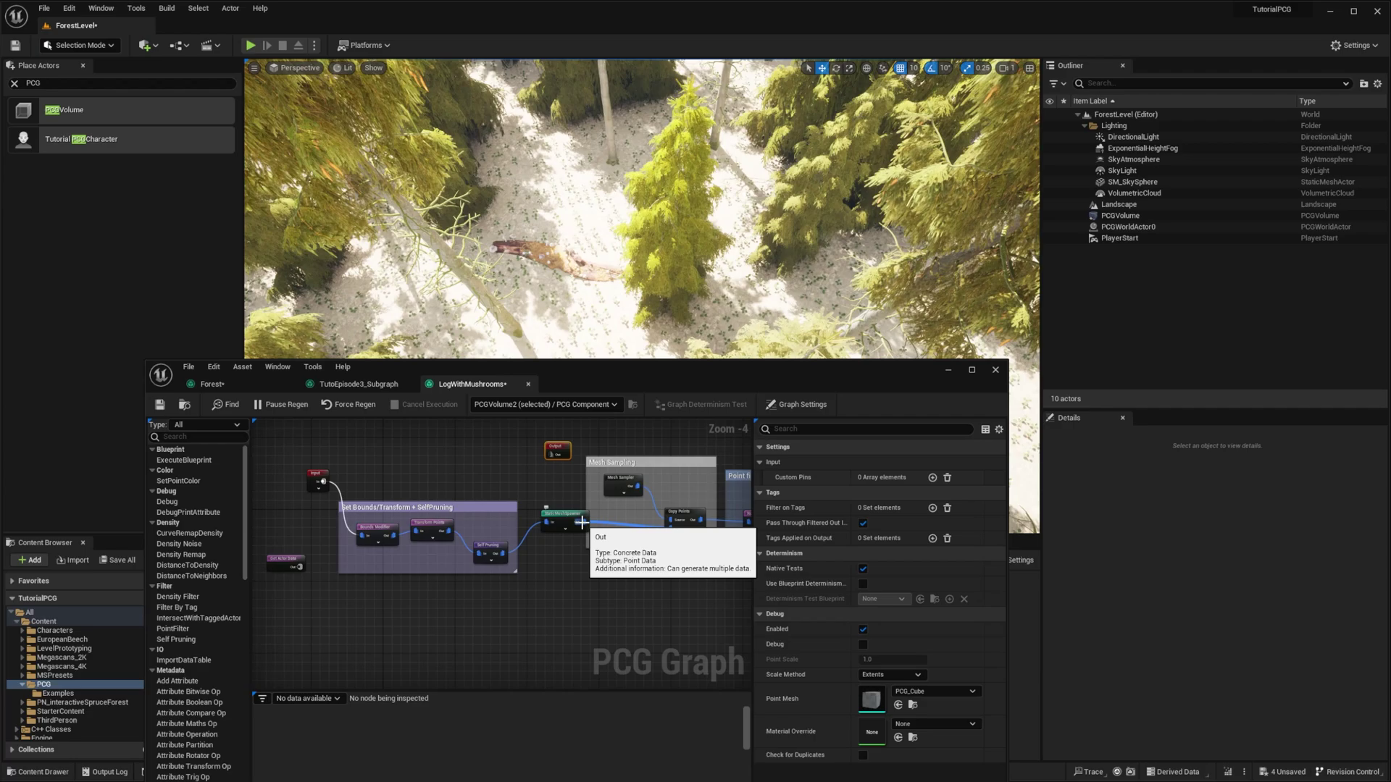
pyautogui.moveTo(581, 523); pyautogui.dragTo(552, 466)
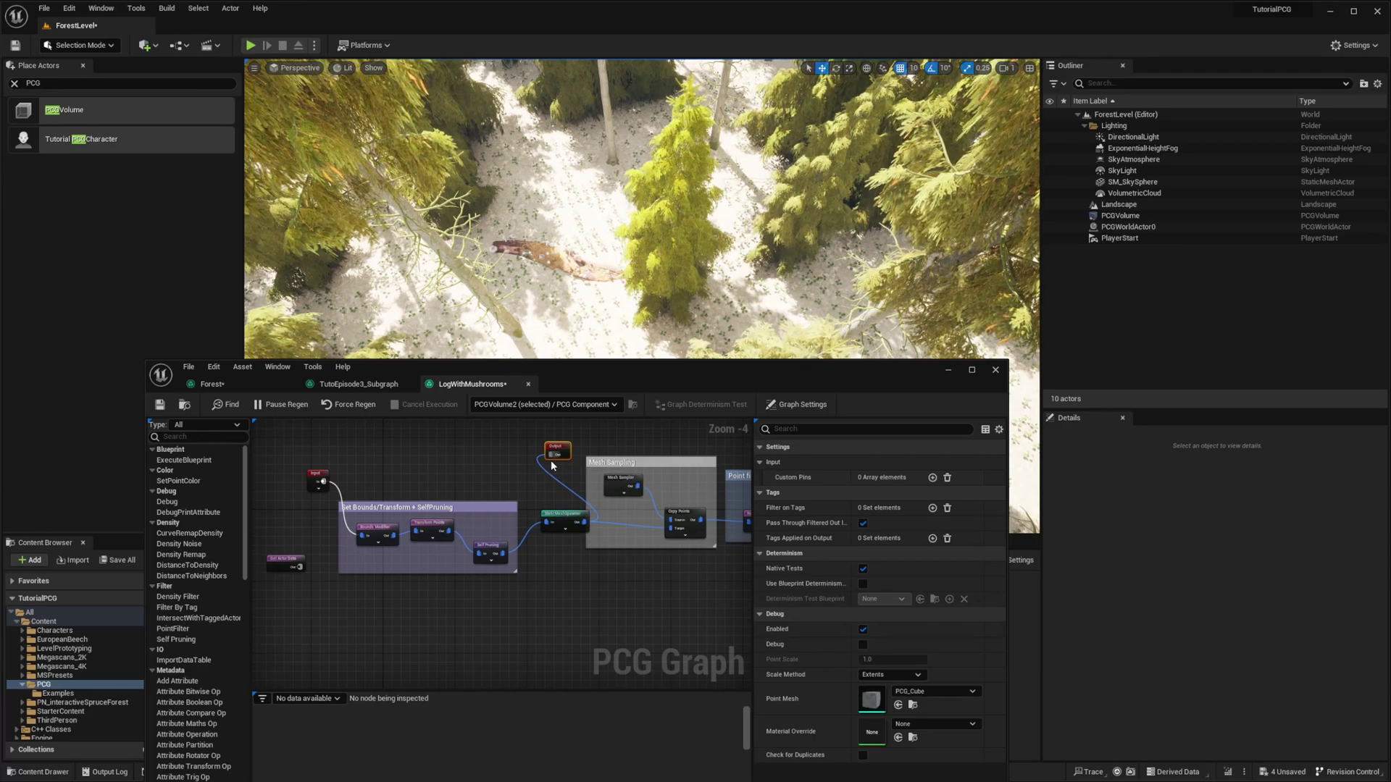
pyautogui.hotkey('ctrl', 's')
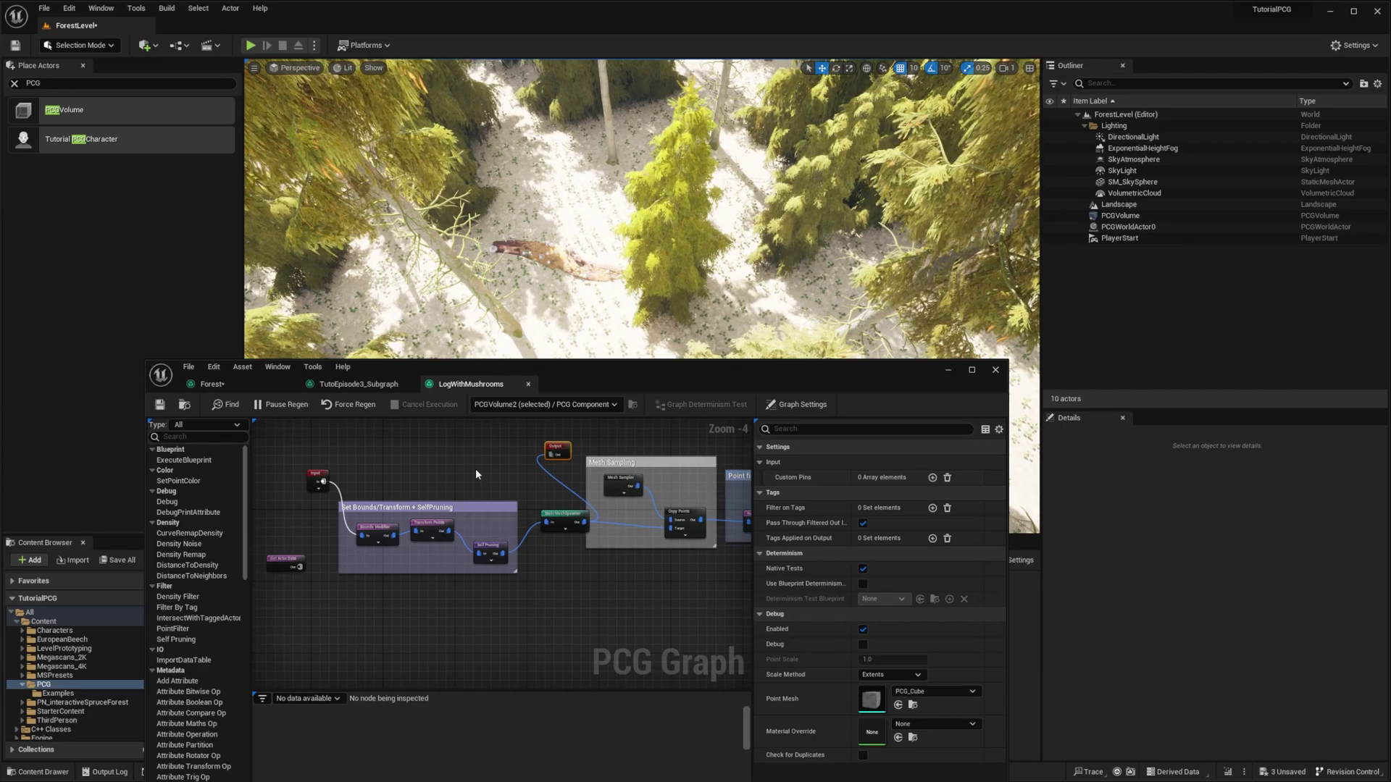
# - In the Forest graph, wrap the copied Surface Sampler and LogWithMushrooms nodes in a comment titled "Logs With Mushrooms"
pyautogui.moveTo(464, 304)
pyautogui.mouseDown(button='right')
pyautogui.moveTo(485, 232)
pyautogui.moveTo(489, 275)
pyautogui.moveTo(471, 301)
pyautogui.mouseUp(button='right')
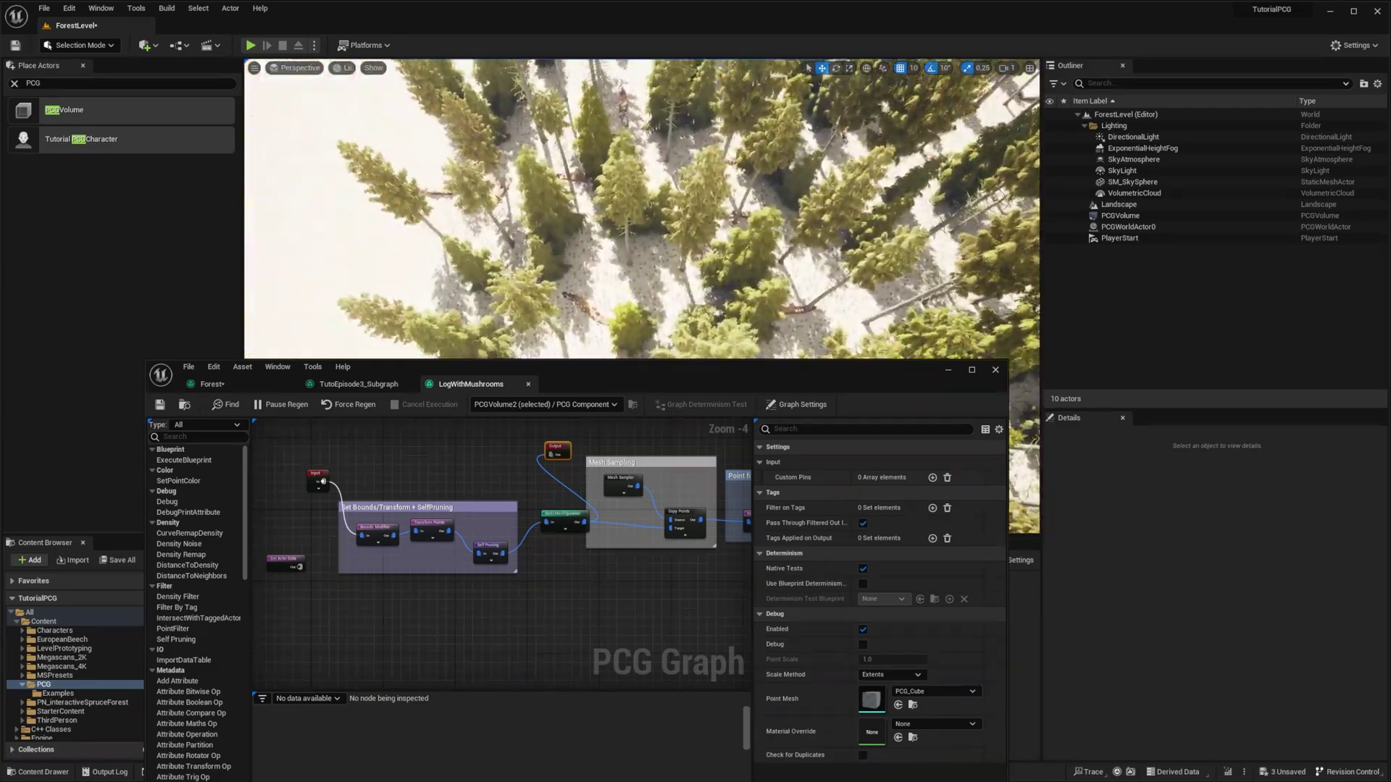
pyautogui.press('w')
pyautogui.moveTo(530, 215)
pyautogui.mouseDown(button='right')
pyautogui.moveTo(515, 250)
pyautogui.moveTo(530, 216)
pyautogui.mouseUp(button='right')
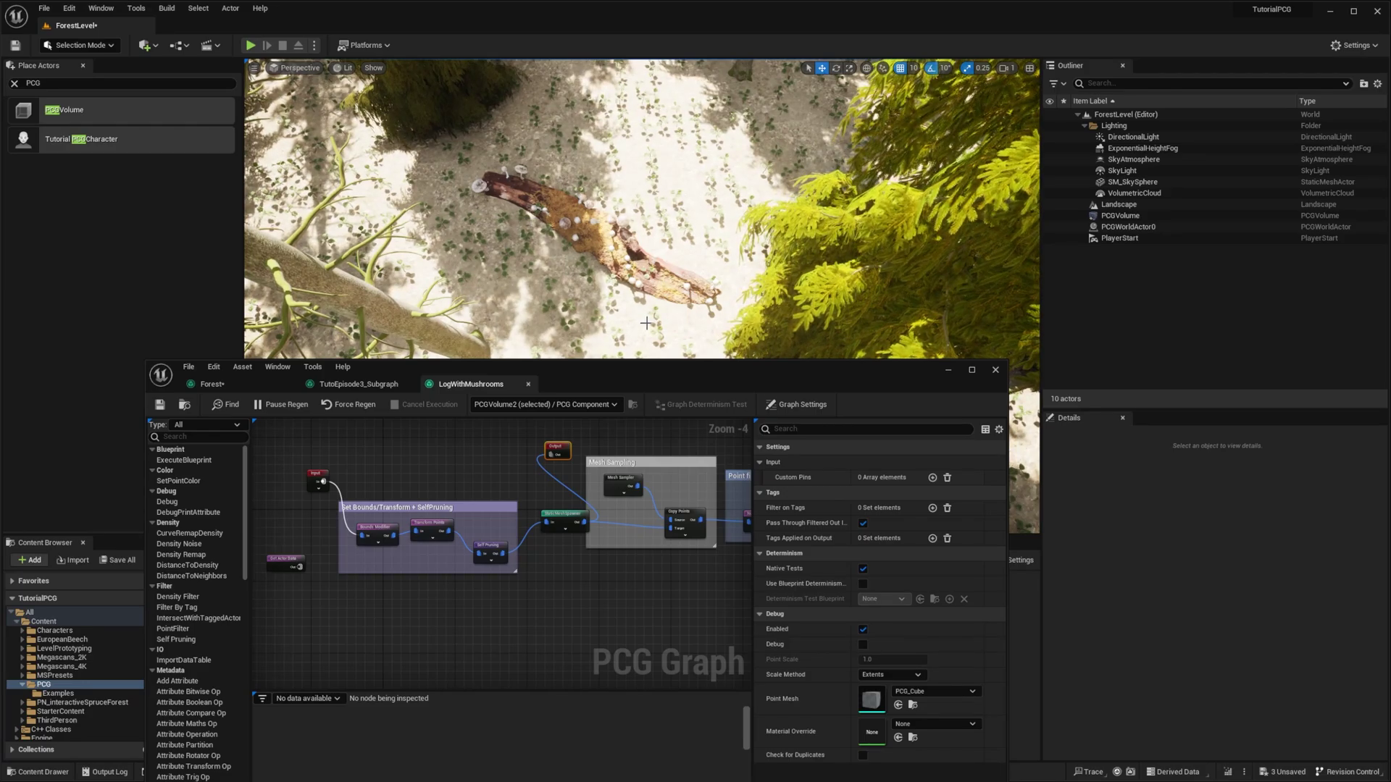
pyautogui.click(228, 388)
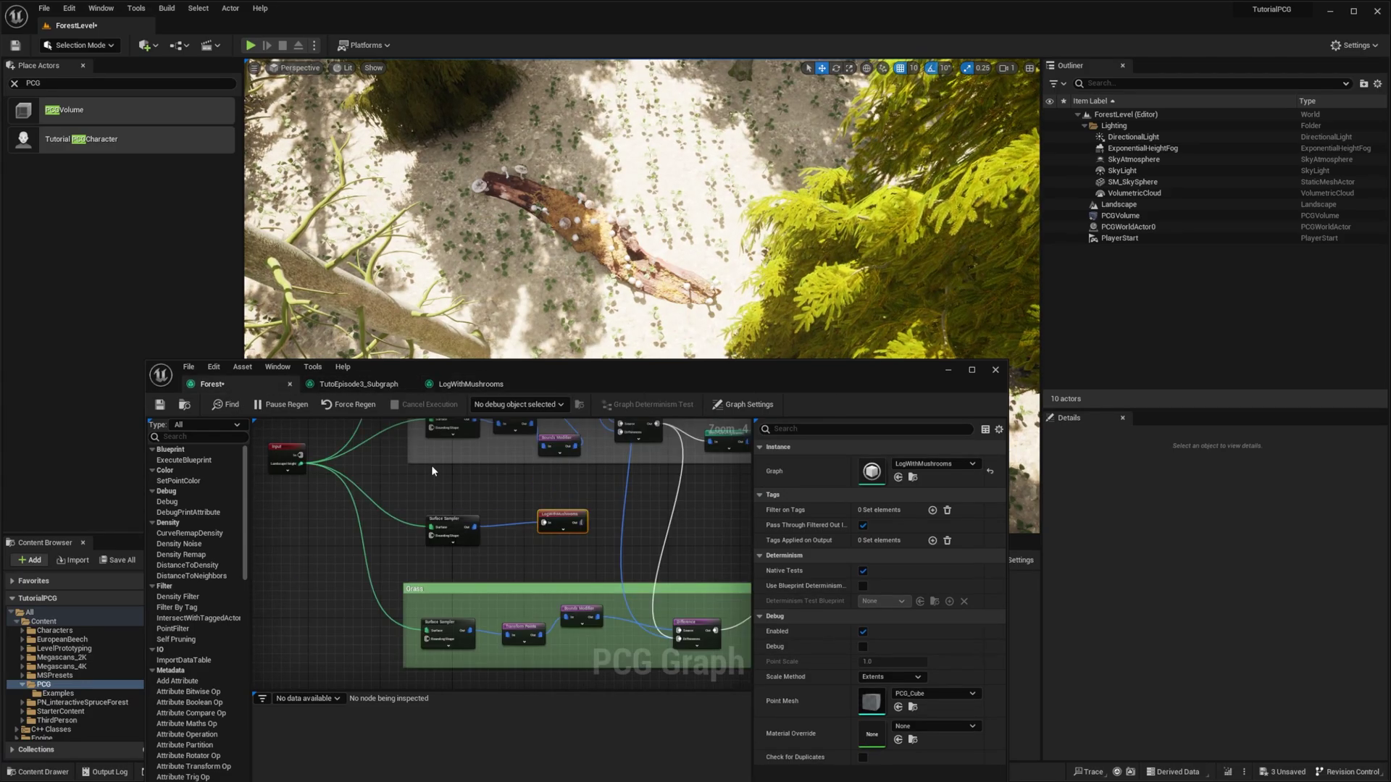
pyautogui.moveTo(507, 498); pyautogui.dragTo(408, 471, button='right')
pyautogui.moveTo(307, 444); pyautogui.dragTo(539, 534)
pyautogui.write('c')
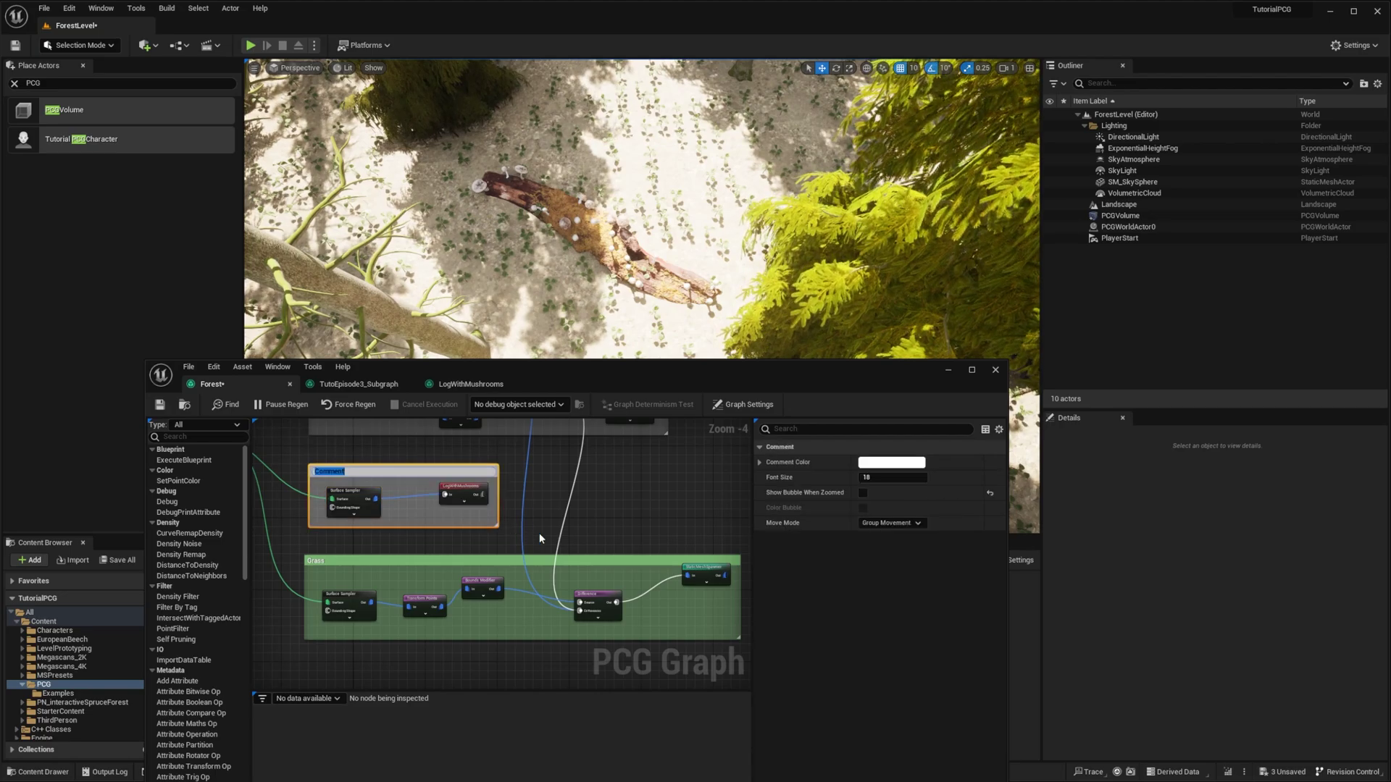
pyautogui.write('Logs With Mushrooms')
pyautogui.press('Return')
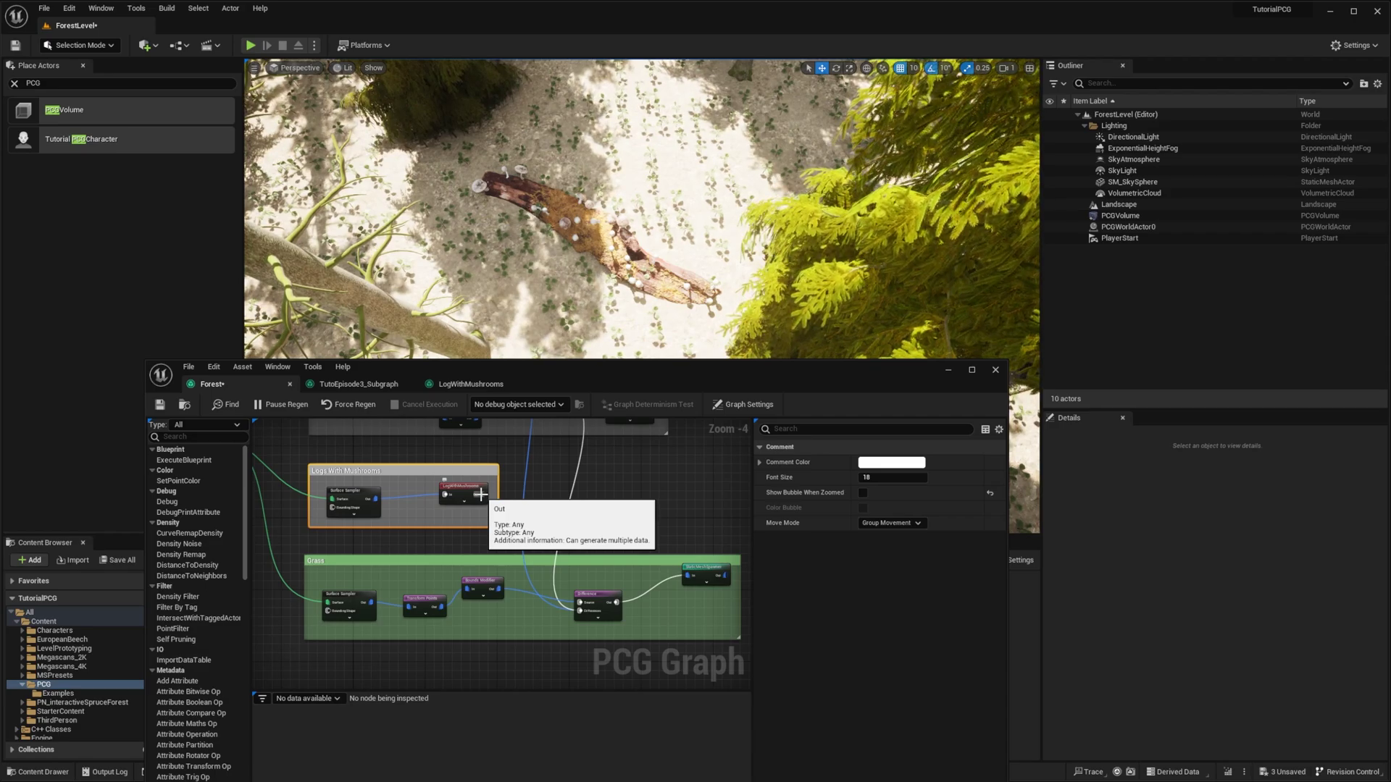
# - Connect the LogWithMushrooms node's output to the Differences pin of the Grass group's Difference node and check the logs up close
pyautogui.moveTo(481, 495); pyautogui.dragTo(578, 616)
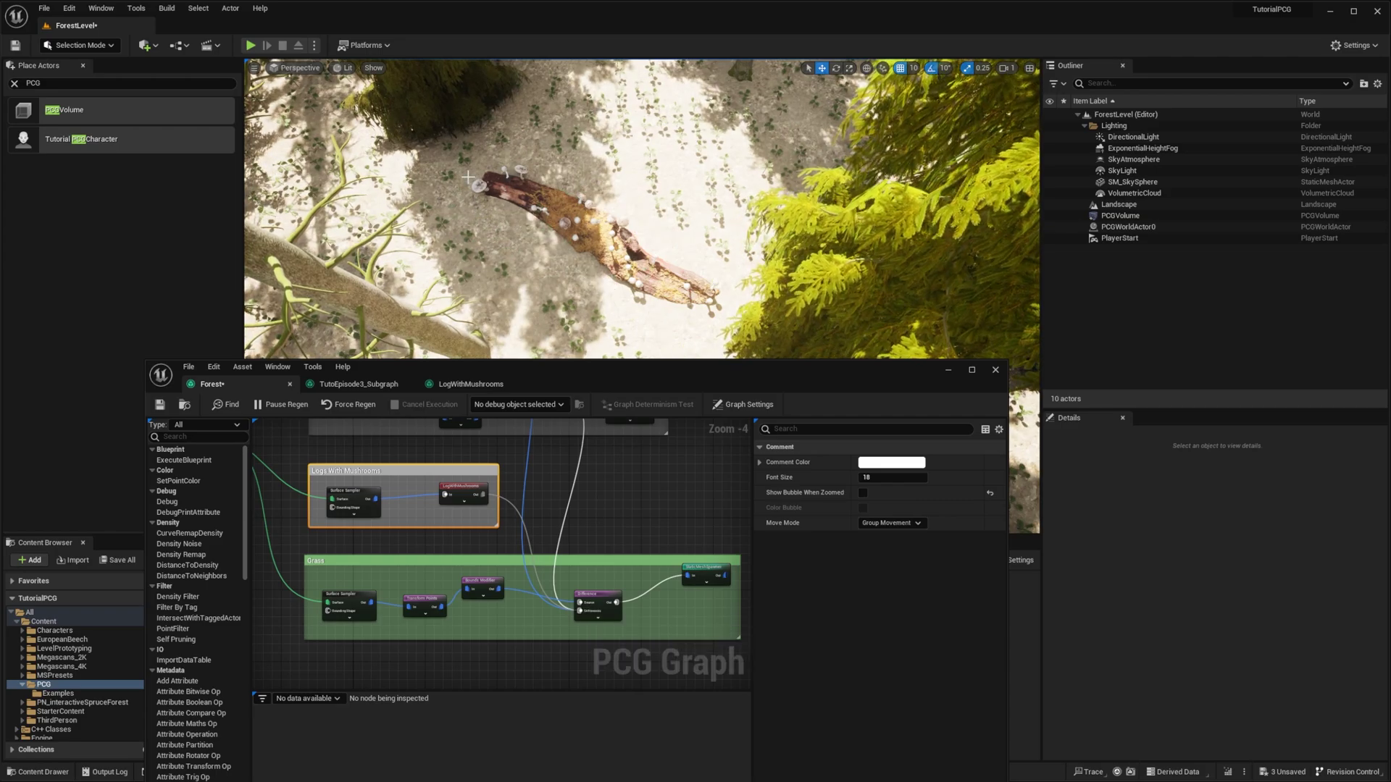
pyautogui.moveTo(629, 333); pyautogui.dragTo(629, 333, button='right')
pyautogui.press('w')
pyautogui.moveTo(711, 274); pyautogui.dragTo(711, 274, button='right')
# - Open the LogWithMushrooms subgraph and add one custom pin to its Input node, which is moved slightly aside
pyautogui.moveTo(589, 497); pyautogui.dragTo(645, 529, button='right')
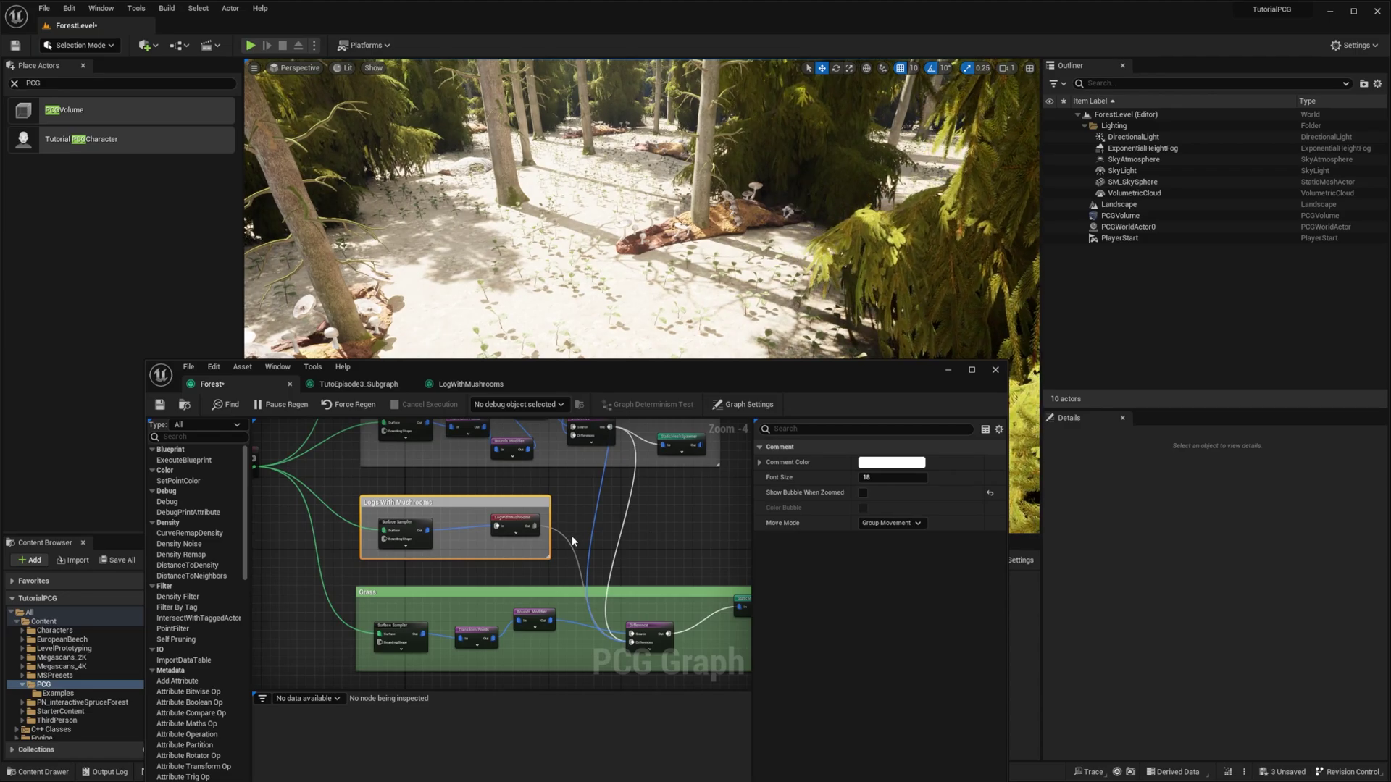
pyautogui.doubleClick(514, 520)
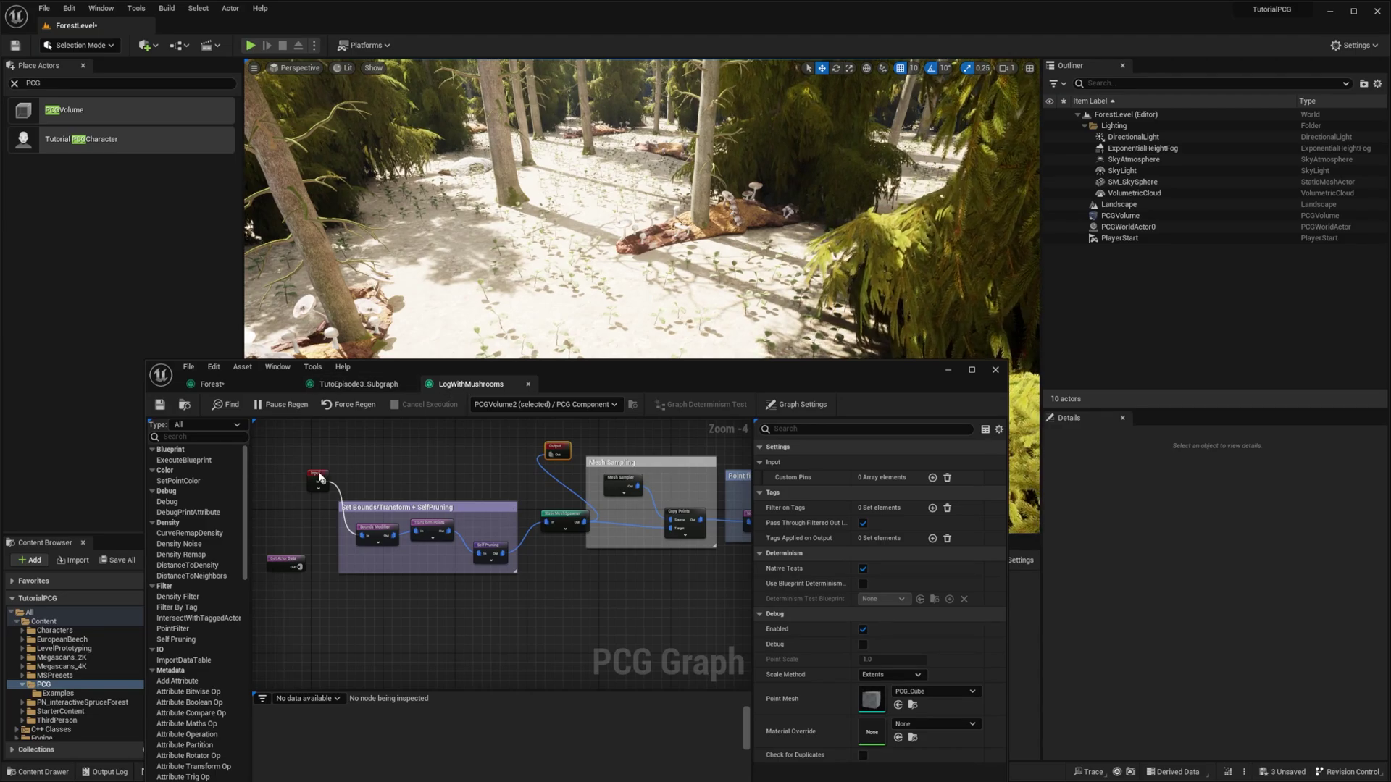
pyautogui.moveTo(315, 487); pyautogui.dragTo(275, 485)
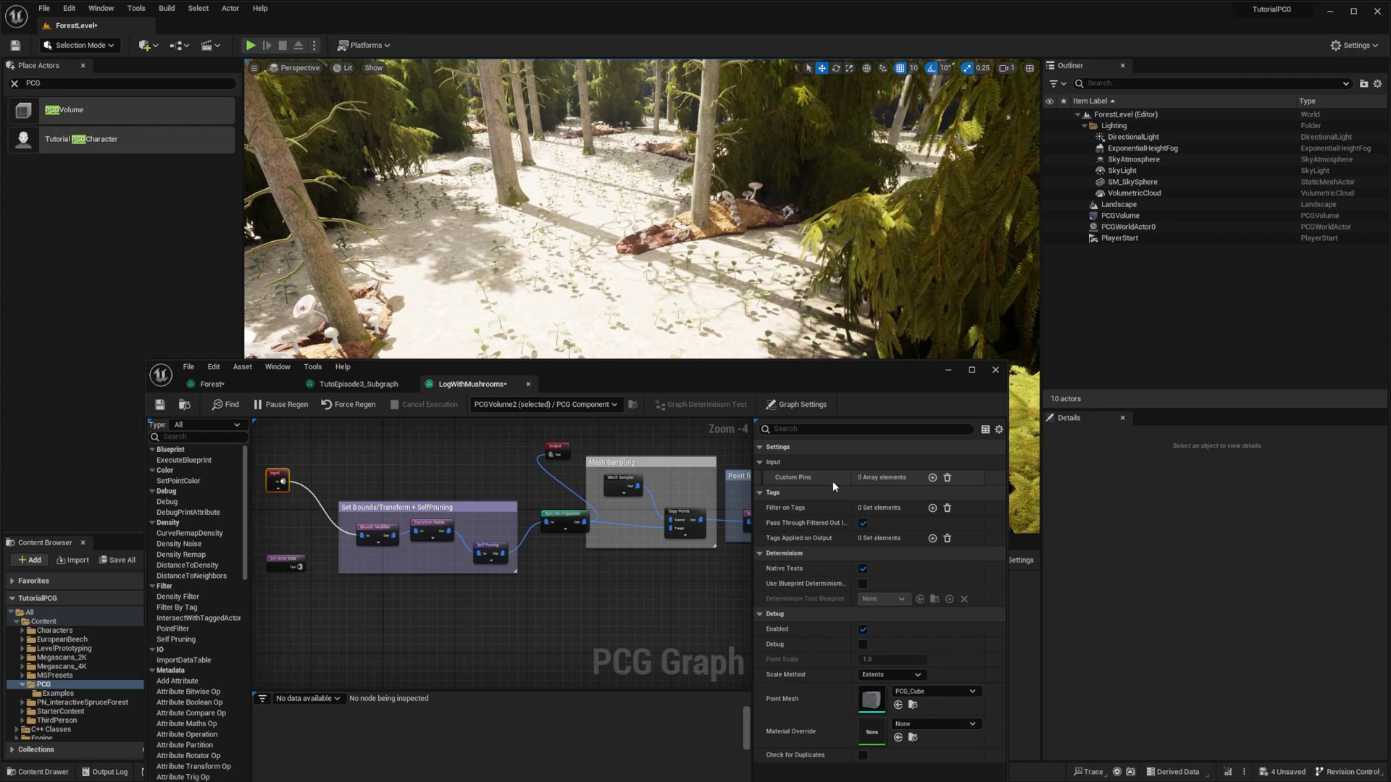
pyautogui.click(932, 477)
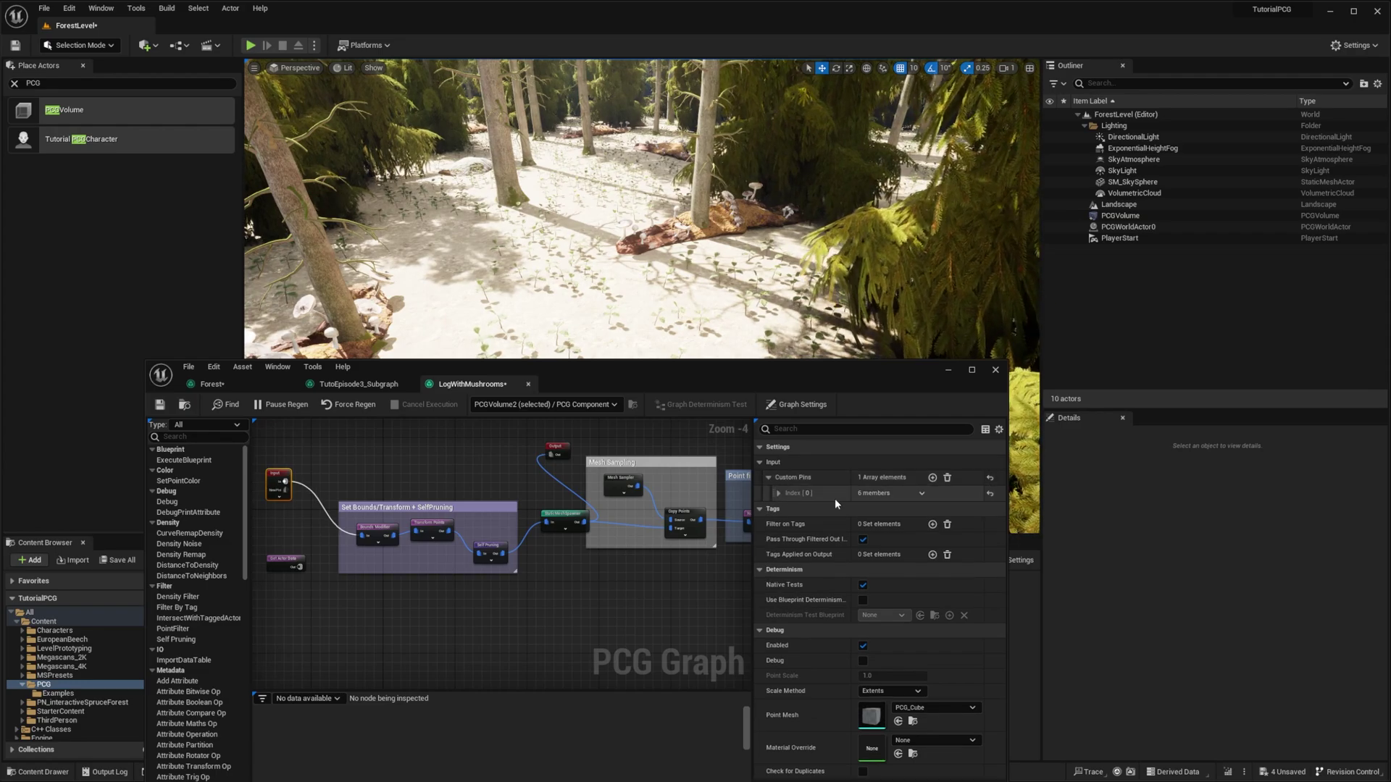
pyautogui.click(778, 493)
# - Label the Input node's custom pin ExcludedPoints and set its allowed types to Point
pyautogui.click(890, 508)
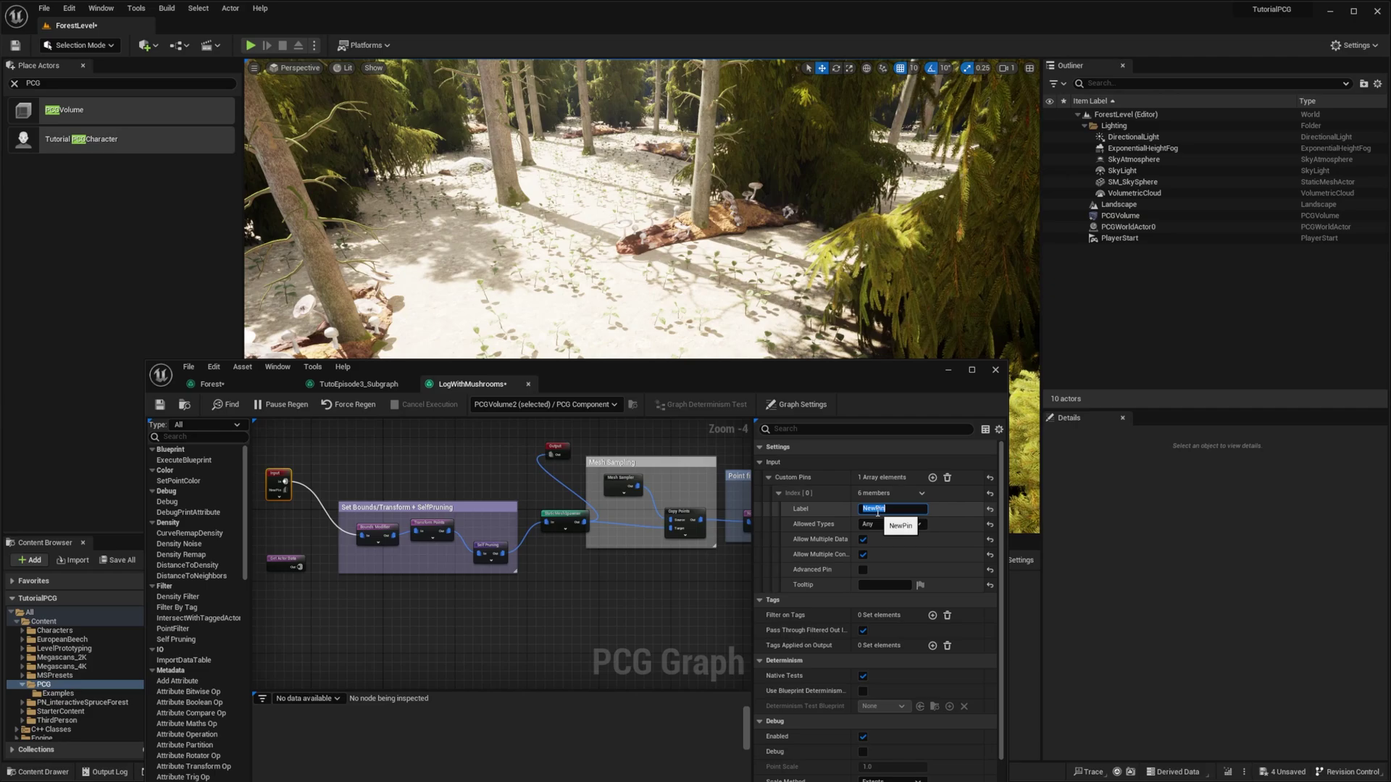
pyautogui.write('Excl')
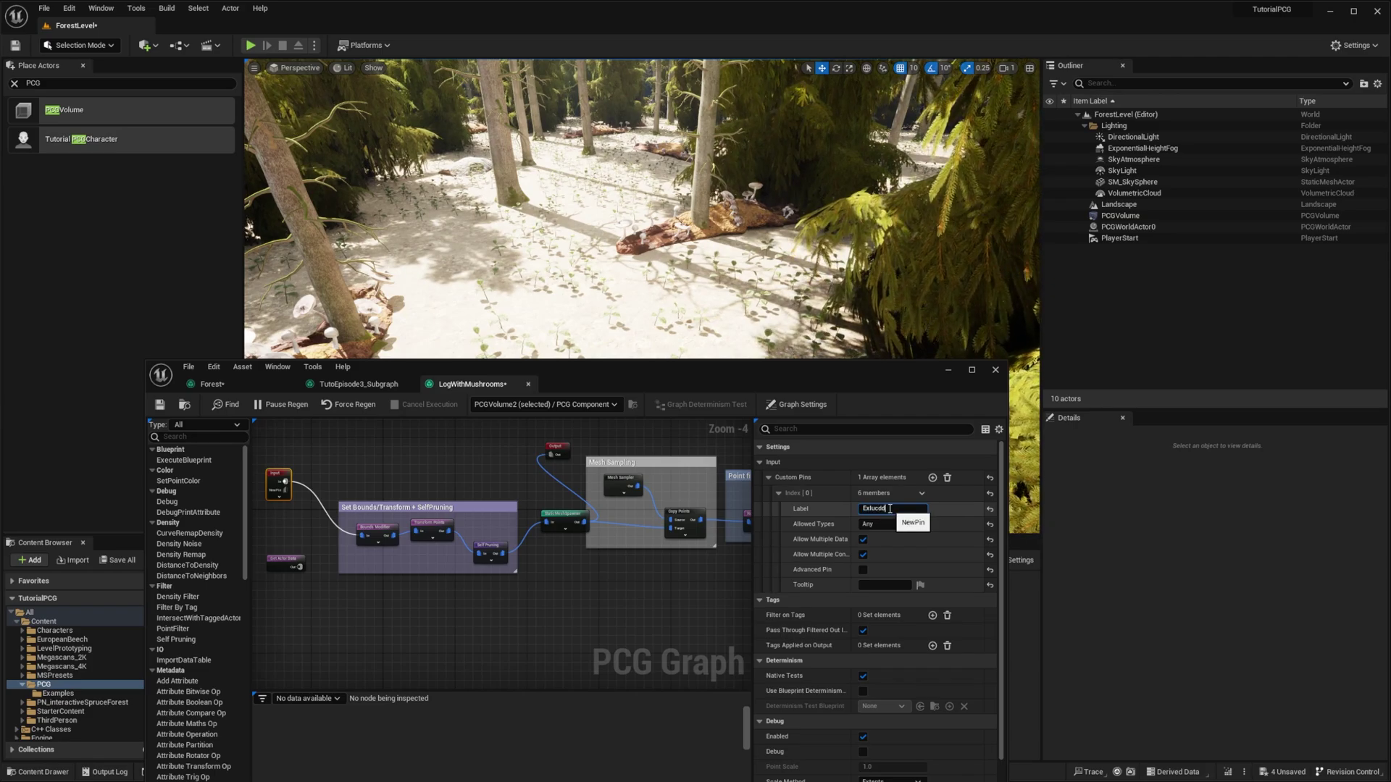
pyautogui.write('udedPoin')
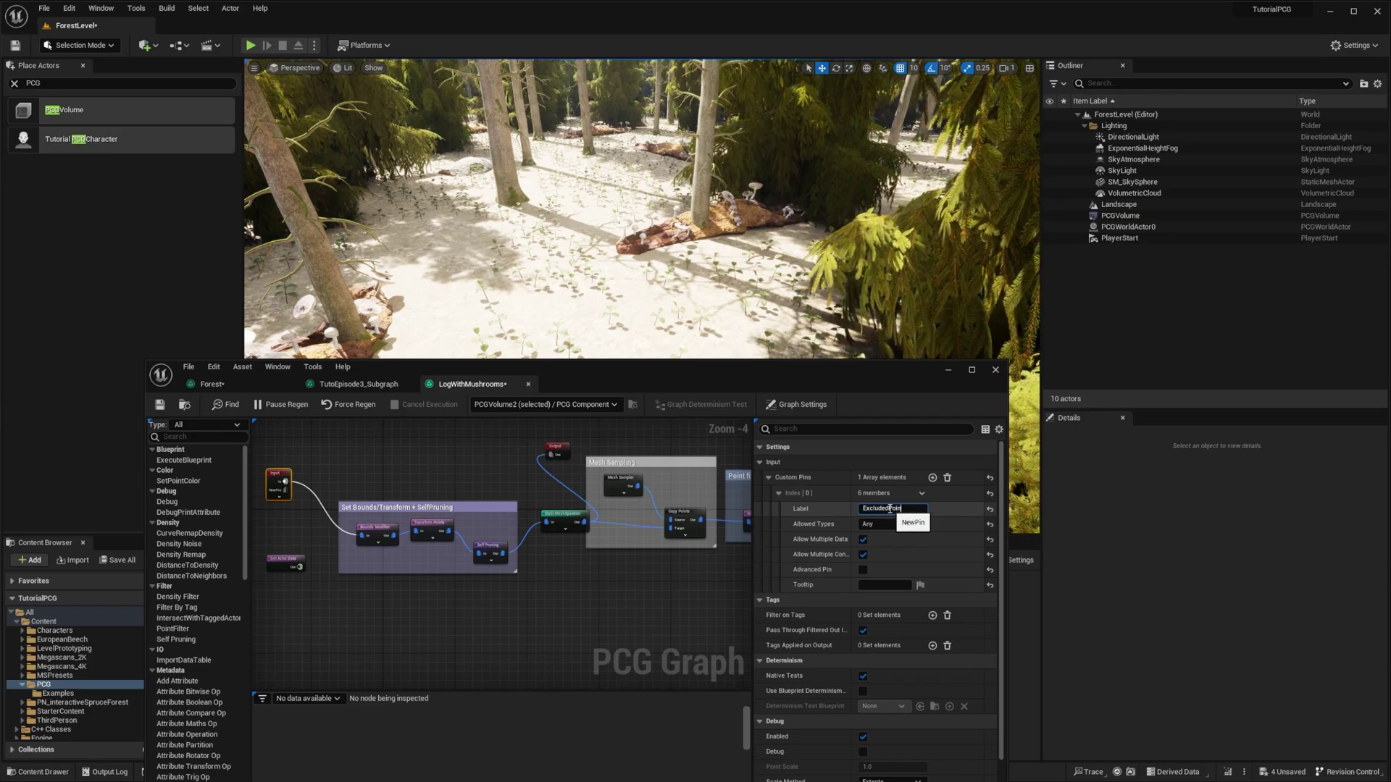
pyautogui.write('ts')
pyautogui.press('Return')
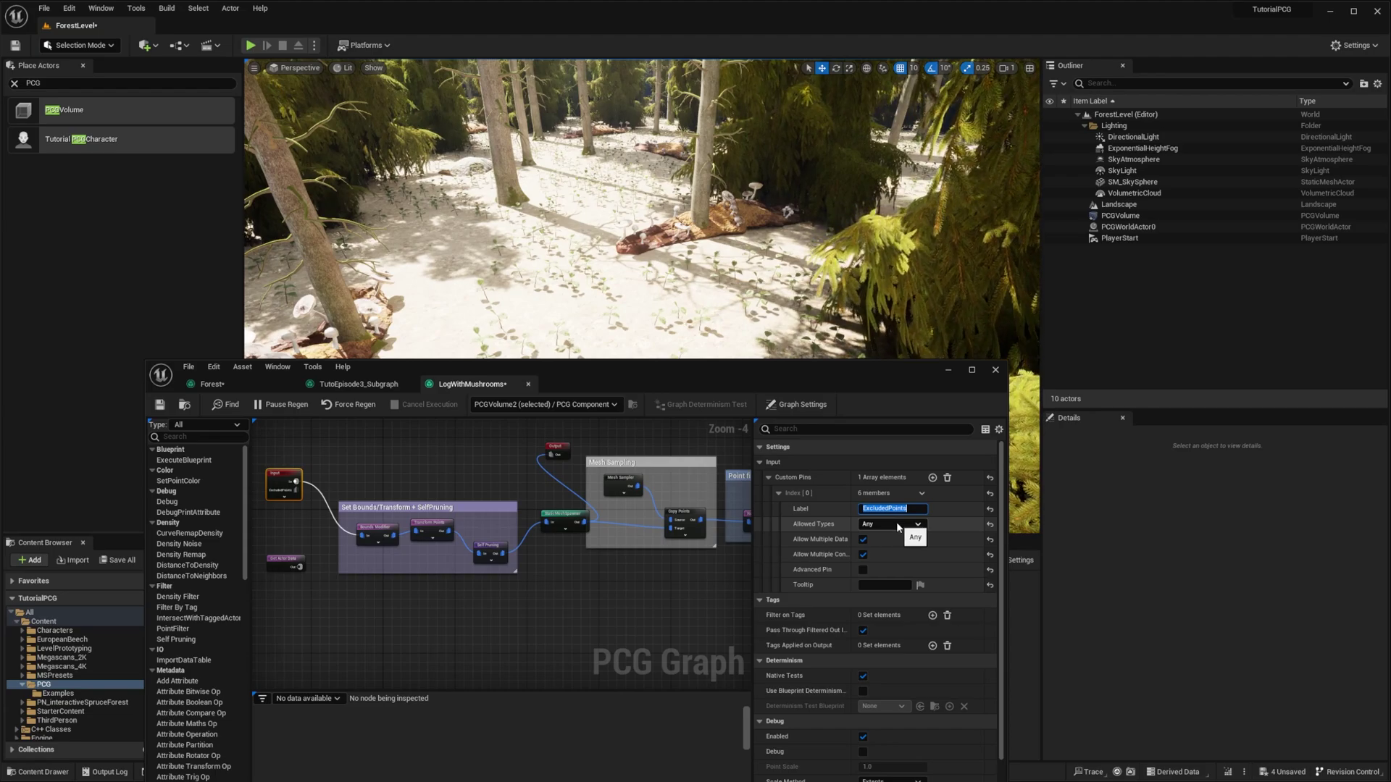
pyautogui.click(897, 523)
pyautogui.click(892, 537)
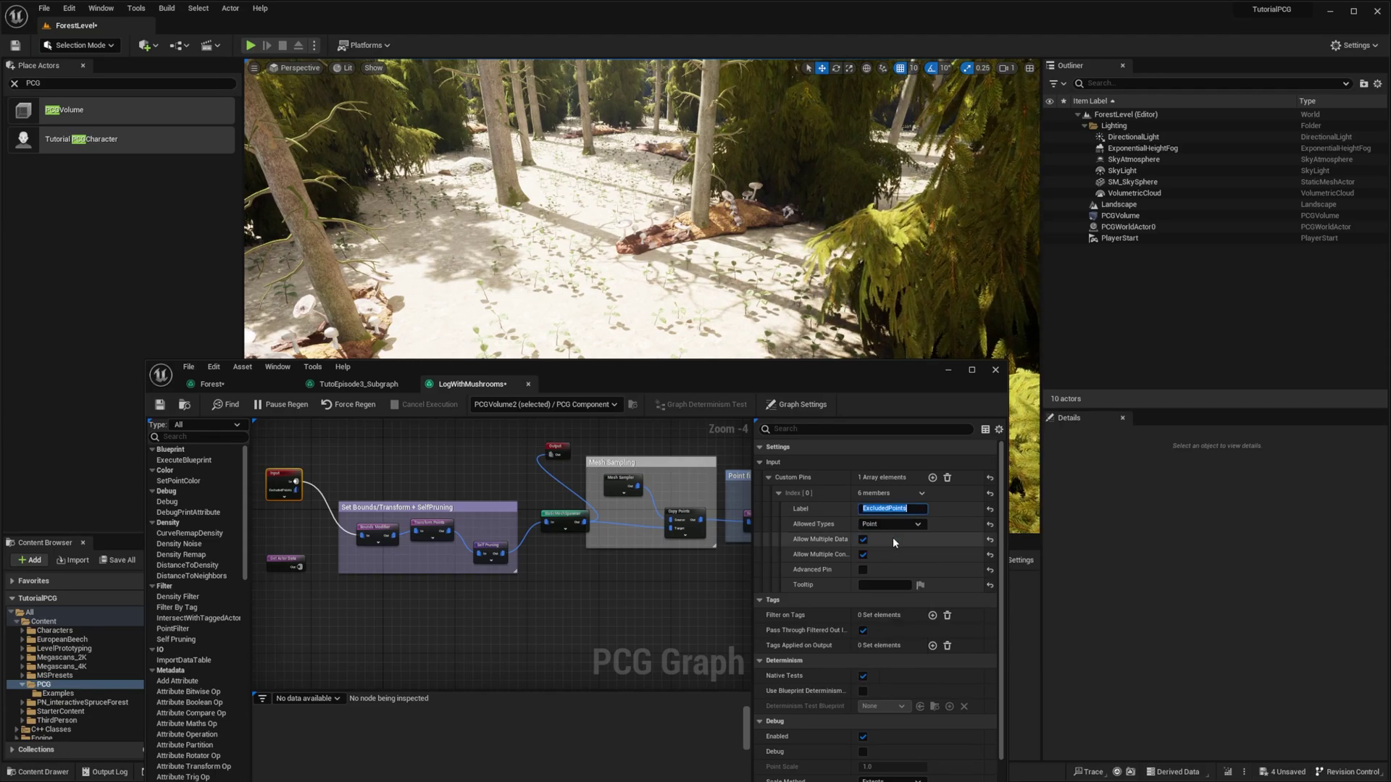
# - Nudge the Set Bounds/Transform + SelfPruning group and add a Difference node above it
pyautogui.moveTo(448, 517); pyautogui.dragTo(417, 524, button='right')
pyautogui.moveTo(417, 521); pyautogui.dragTo(402, 526)
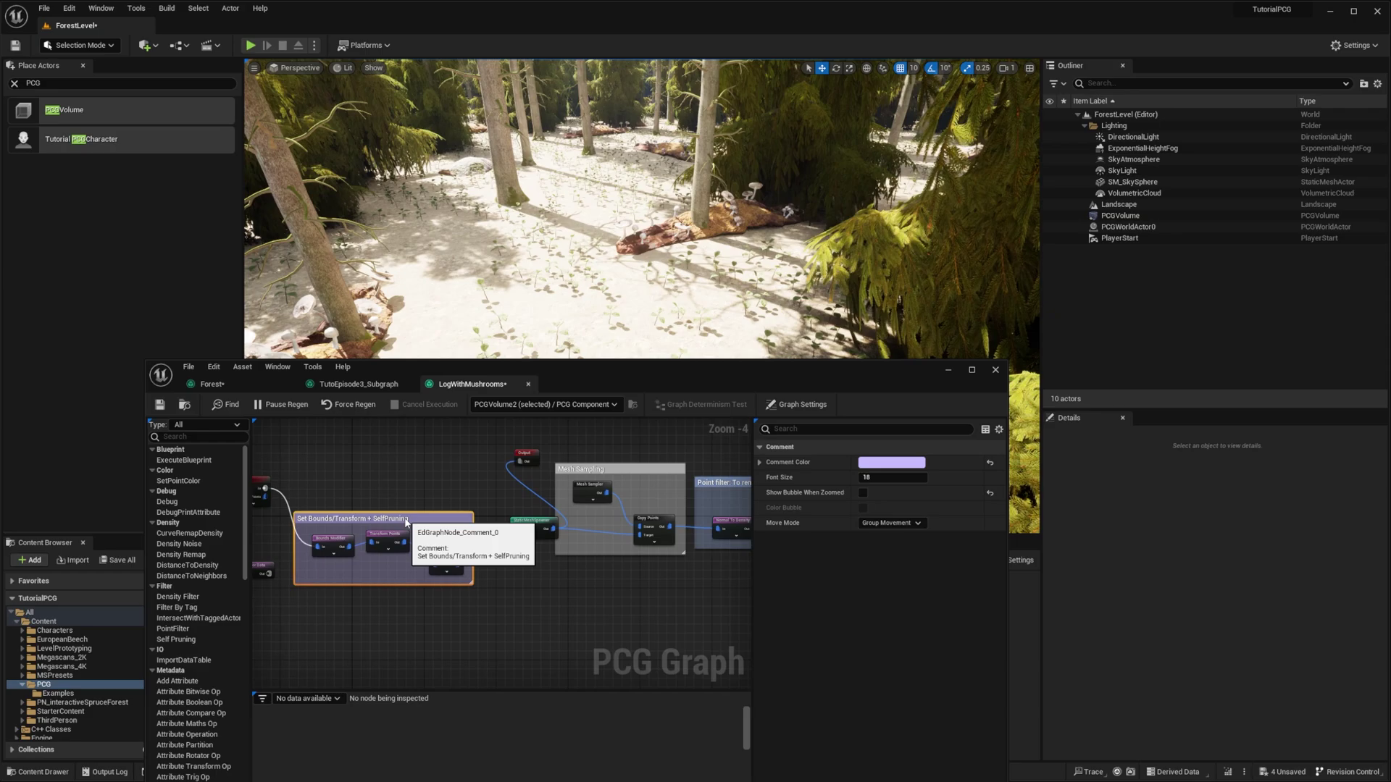
pyautogui.moveTo(413, 481); pyautogui.dragTo(460, 482, button='right')
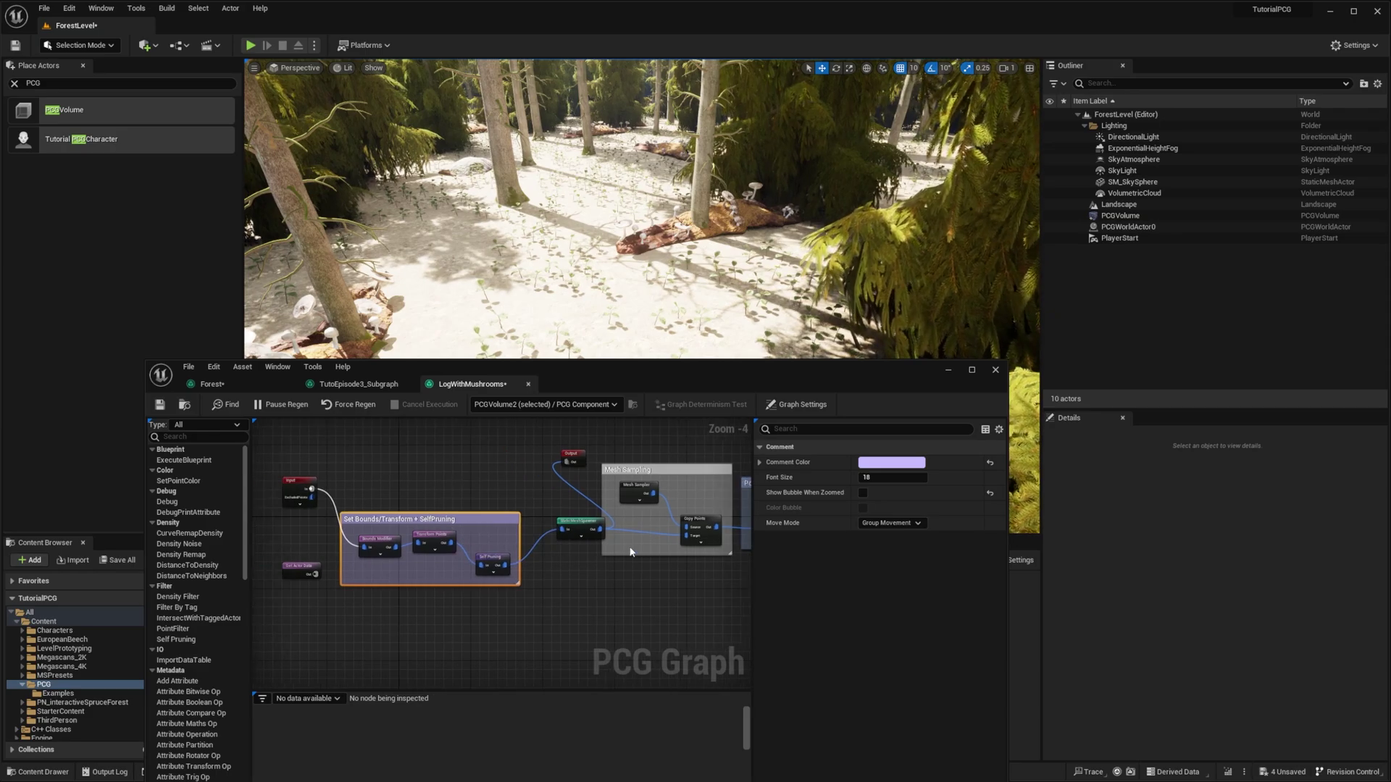
pyautogui.rightClick(427, 480)
pyautogui.write('difference')
pyautogui.press('Return')
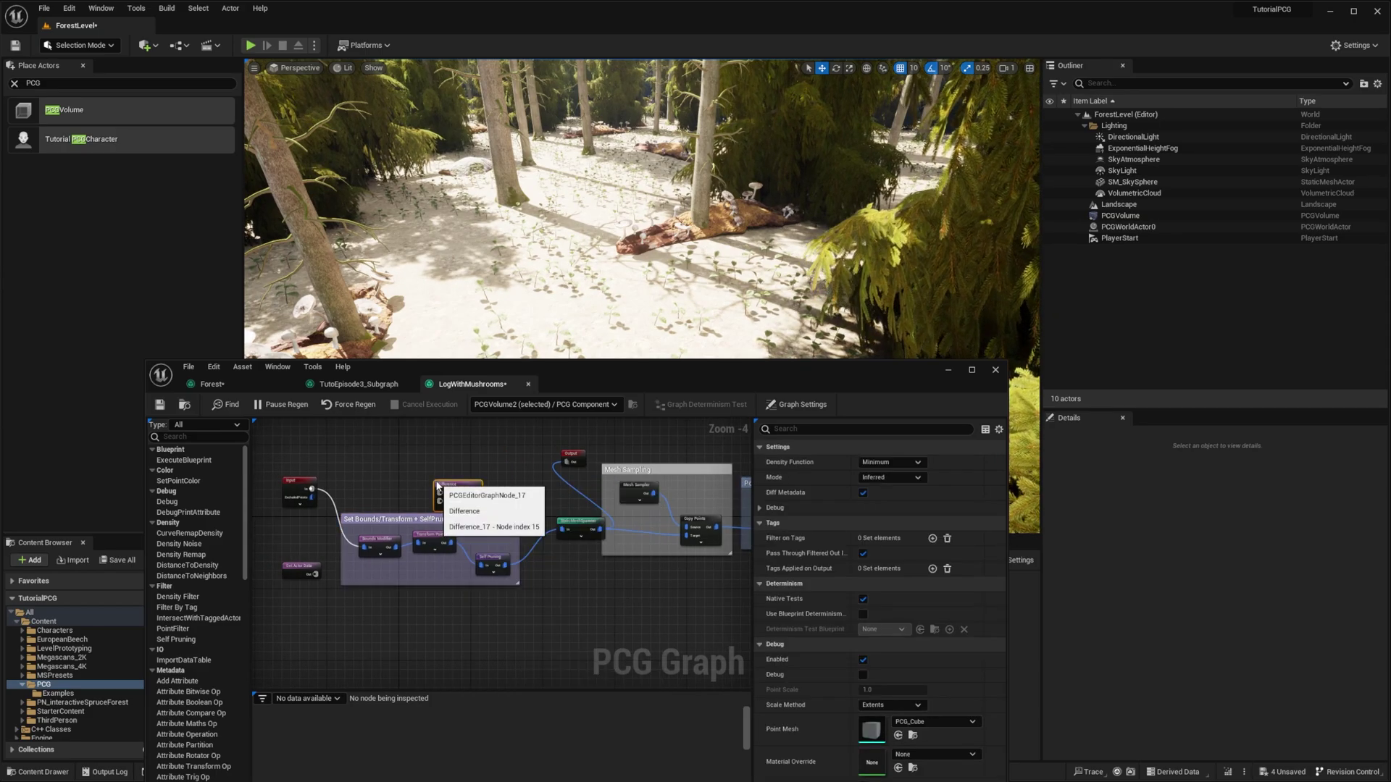
# - Wire Self Pruning into the Difference's Source and ExcludedPoints into Differences, feed its output to the Static Mesh Spawner, and save
pyautogui.moveTo(437, 486); pyautogui.dragTo(488, 481)
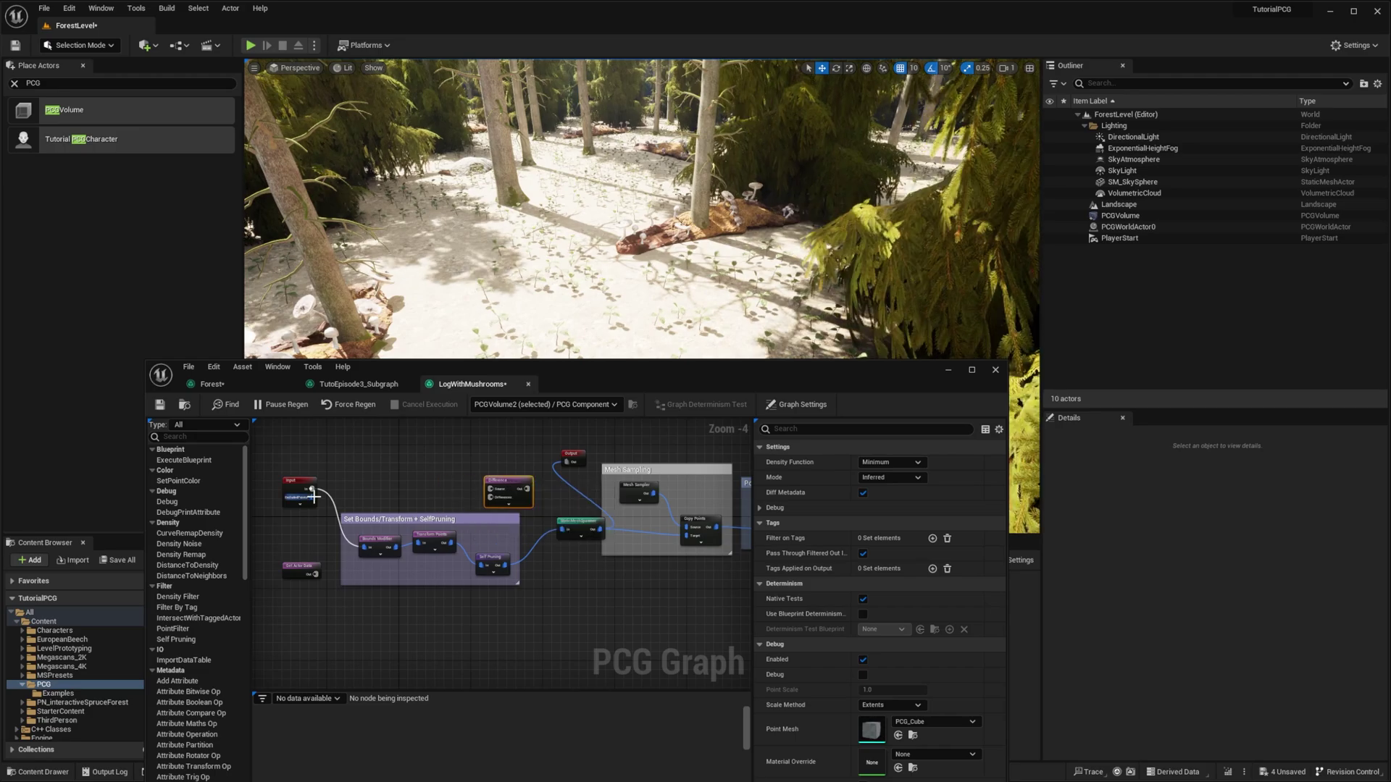
pyautogui.keyDown('ctrl'); pyautogui.moveTo(562, 530); pyautogui.dragTo(491, 490); pyautogui.keyUp('ctrl')
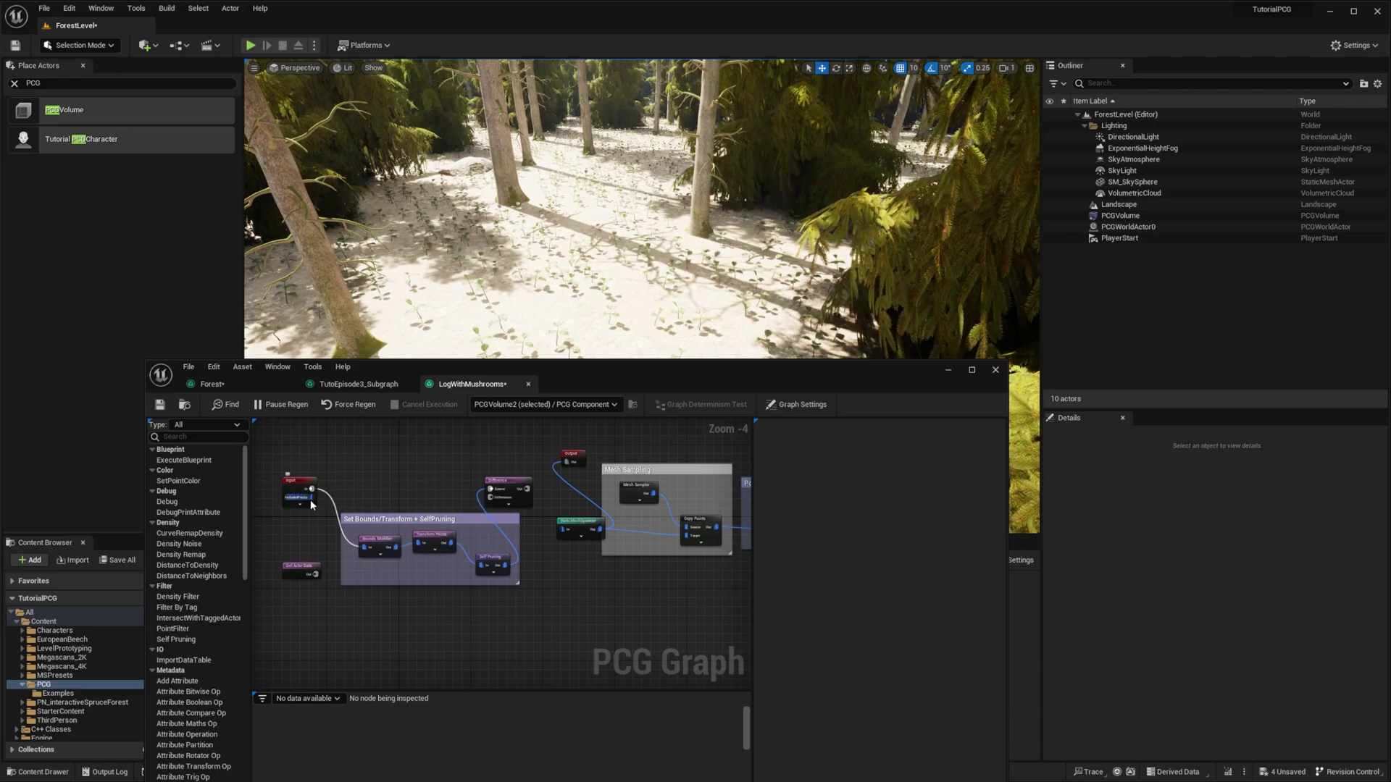
pyautogui.moveTo(311, 498); pyautogui.dragTo(493, 503)
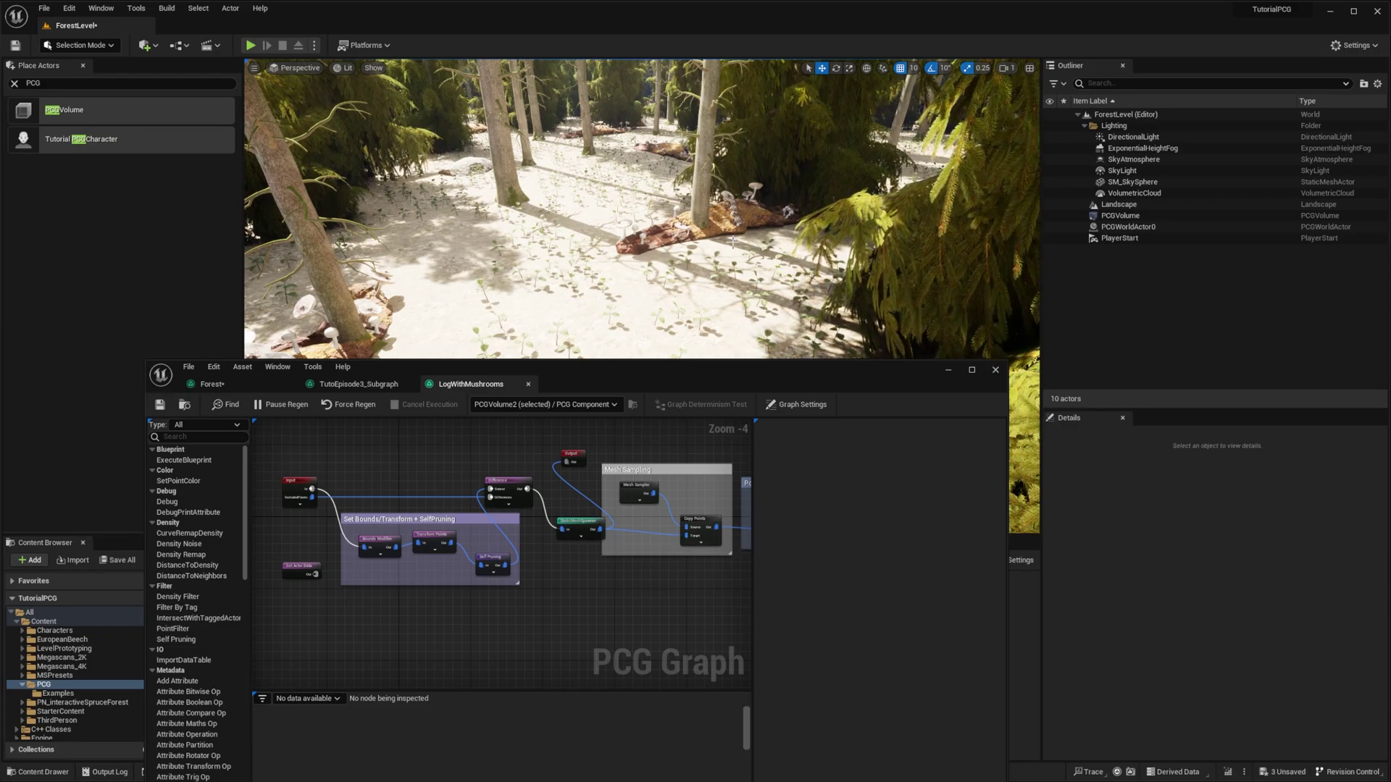
# - In the Forest graph, connect the tree group's Bounds Modifier and the Rocks group's Difference outputs to the LogWithMushrooms node's ExcludedPoints pin
pyautogui.click(223, 386)
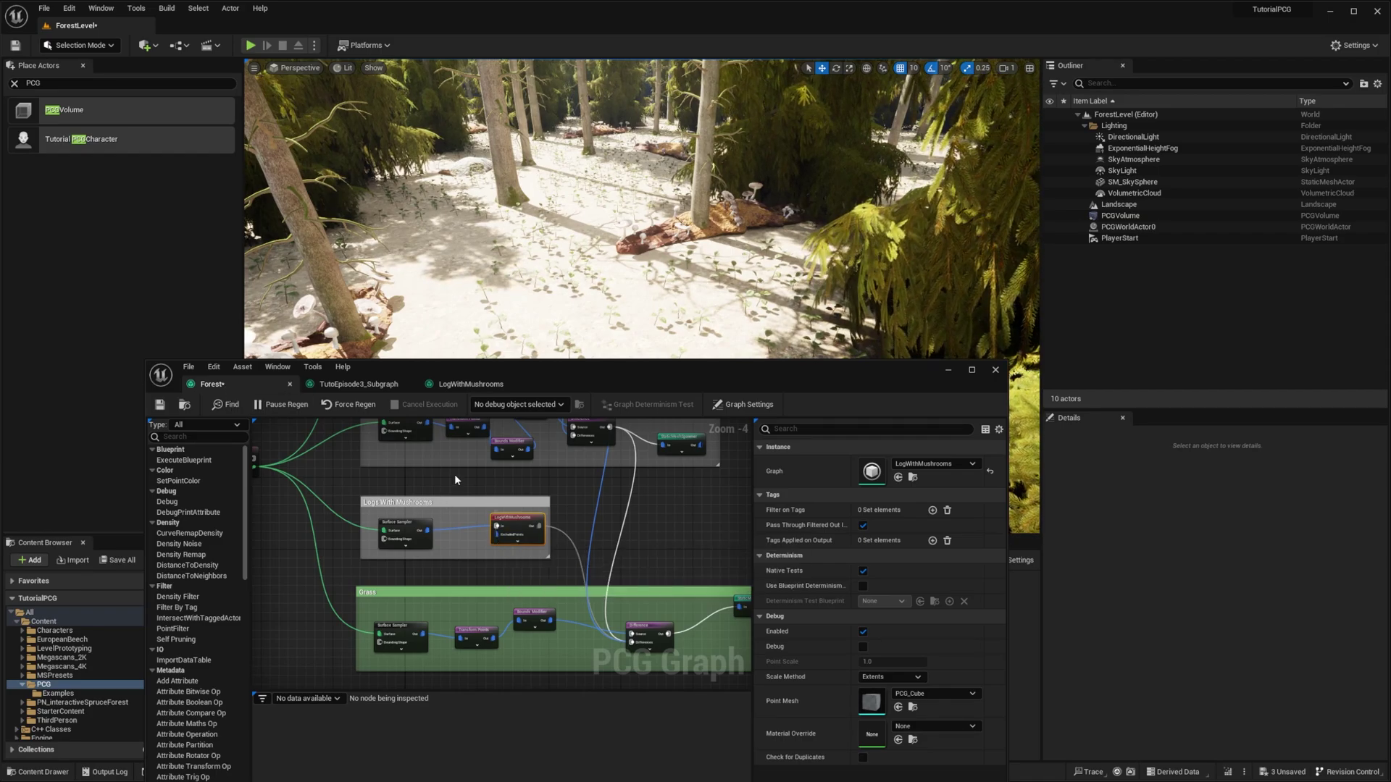
pyautogui.moveTo(483, 486); pyautogui.dragTo(484, 551, button='right')
pyautogui.rightClick(498, 524)
pyautogui.click(487, 521)
pyautogui.scroll(-2, 479, 520)
pyautogui.scroll(1, 465, 520)
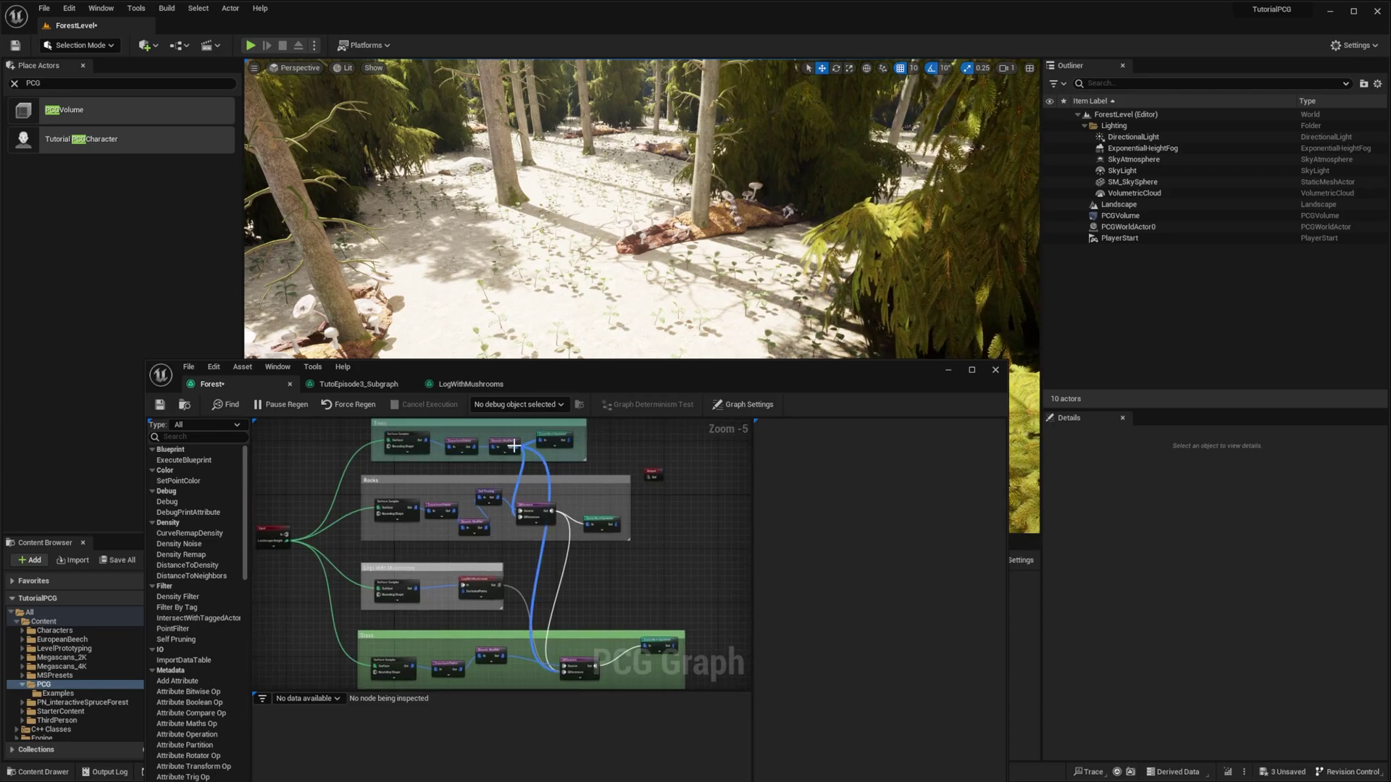
pyautogui.moveTo(519, 447); pyautogui.dragTo(462, 592)
# - Open the LogWithMushrooms subgraph and set its Difference node's Density Function to Binary
pyautogui.doubleClick(462, 591)
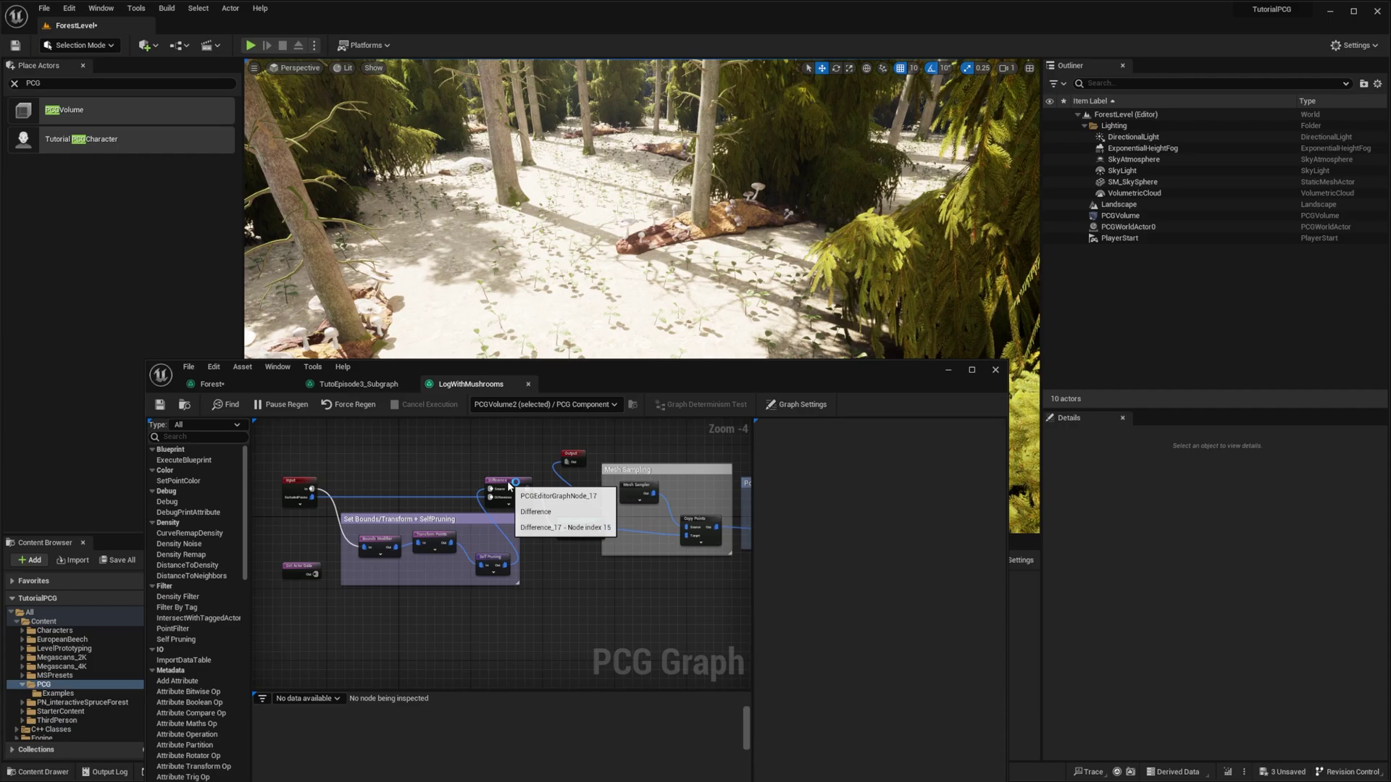
pyautogui.click(507, 490)
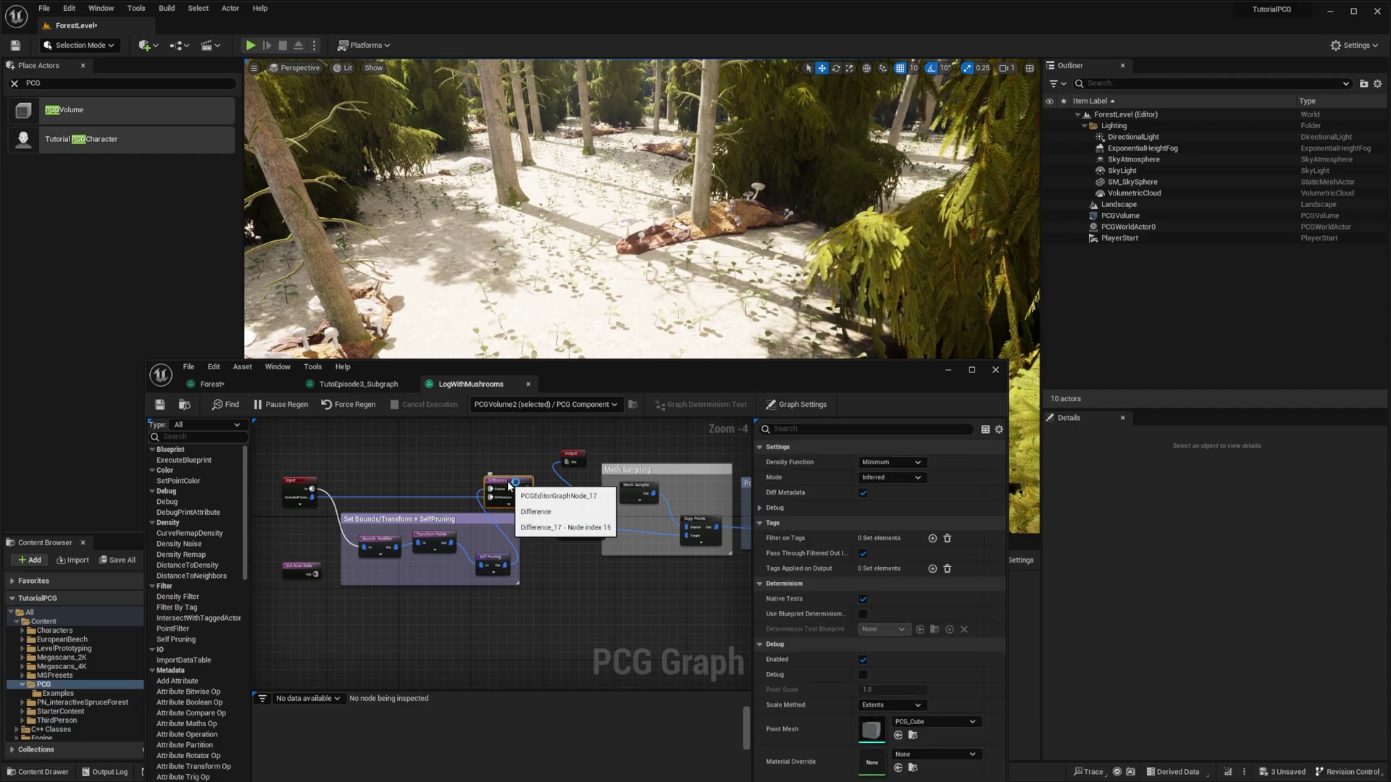
pyautogui.click(897, 464)
pyautogui.click(892, 494)
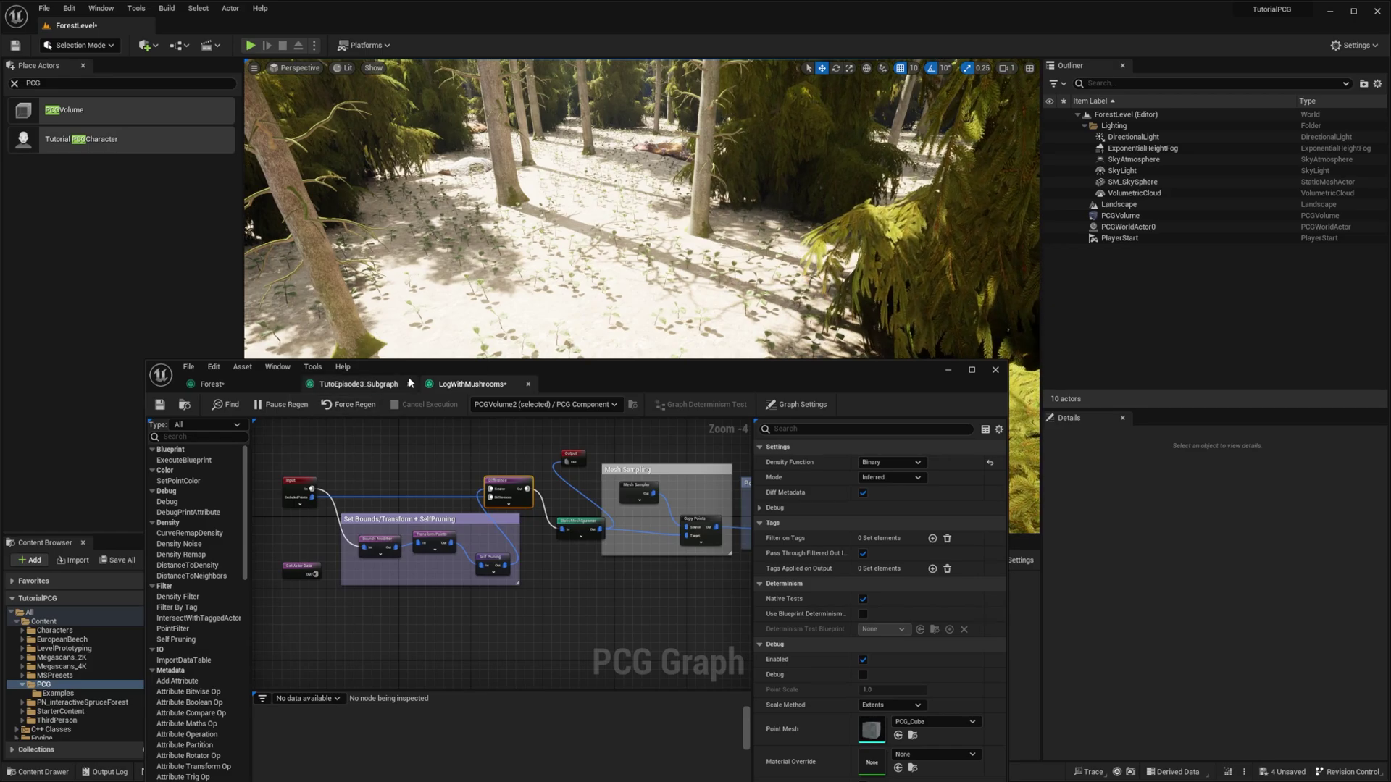
# - Play the level with the graph editor minimized, walk the character through the forest to examine the logs, and end the play session
pyautogui.click(213, 384)
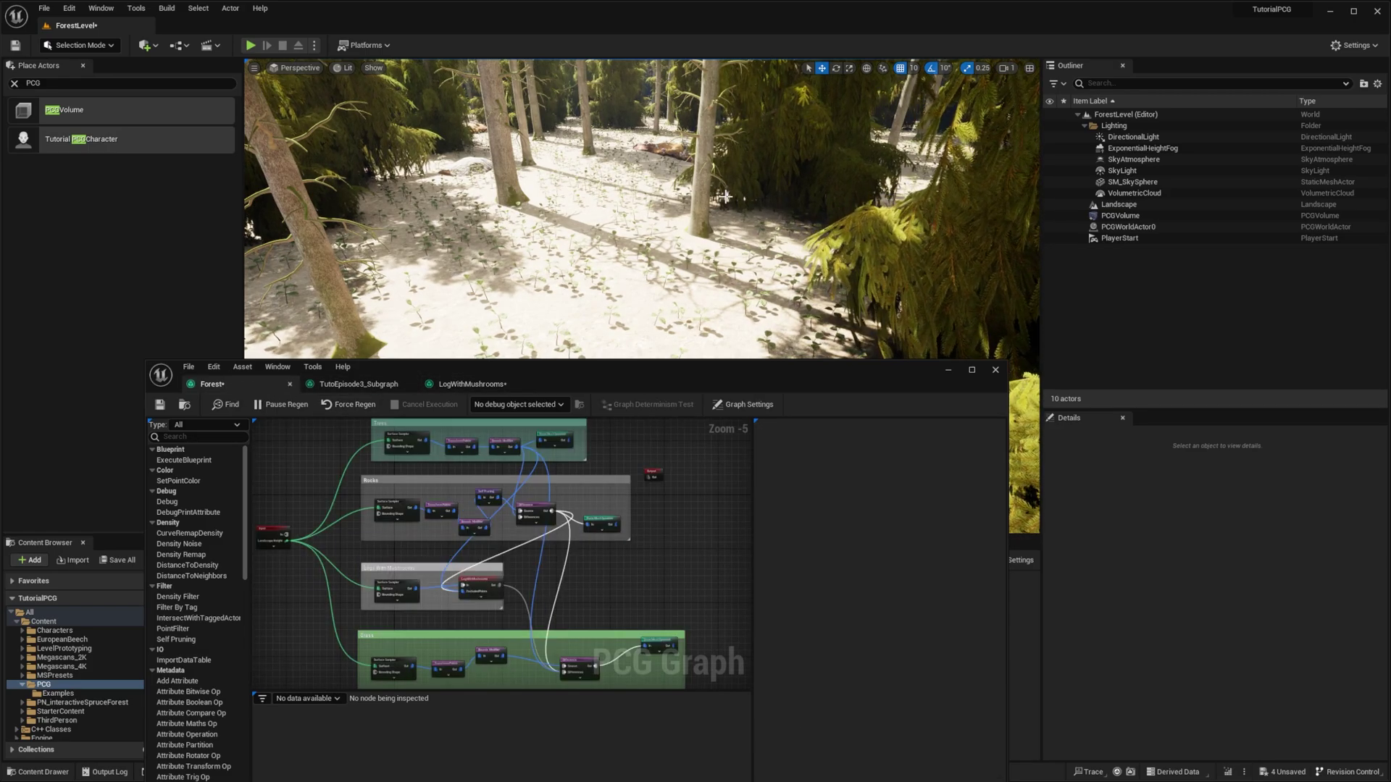
pyautogui.click(250, 45)
pyautogui.click(947, 370)
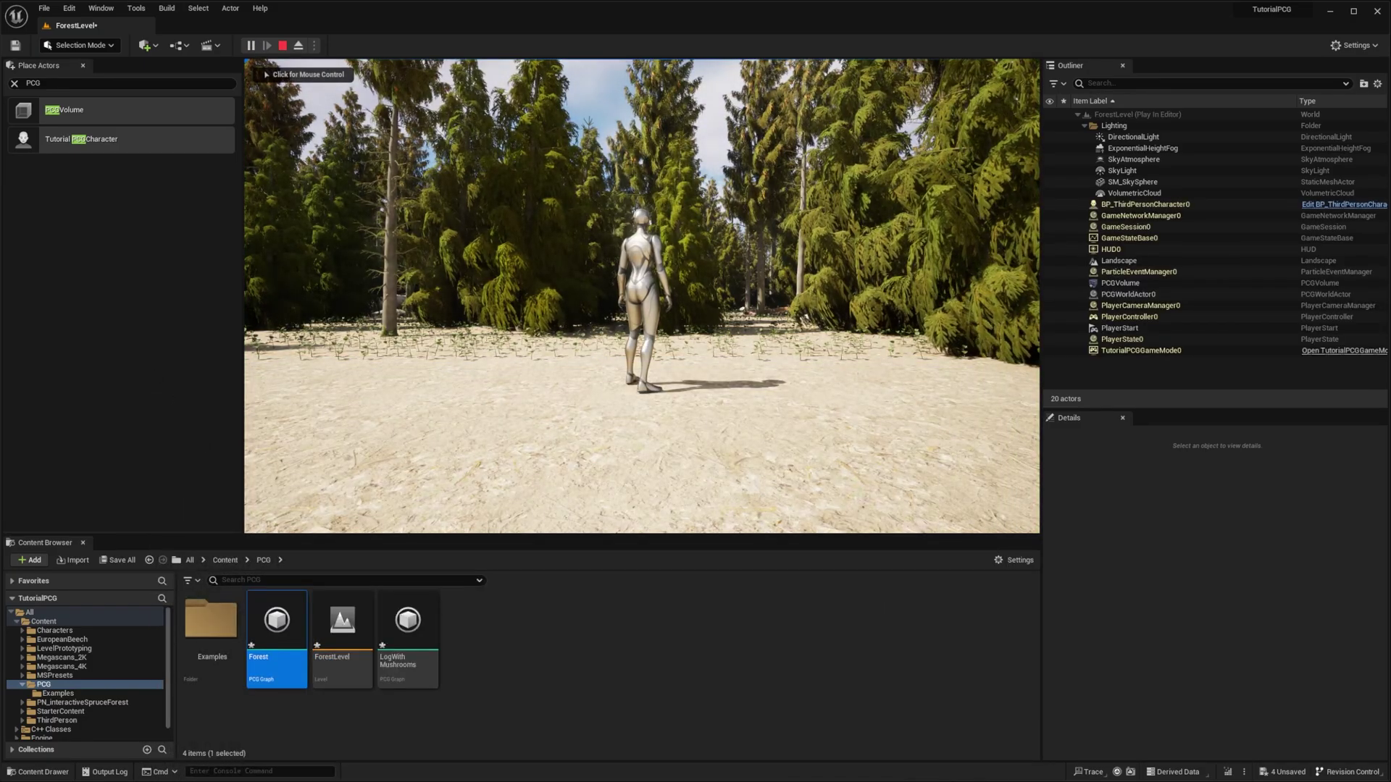
pyautogui.click(947, 378)
pyautogui.press('w')
pyautogui.press('w')
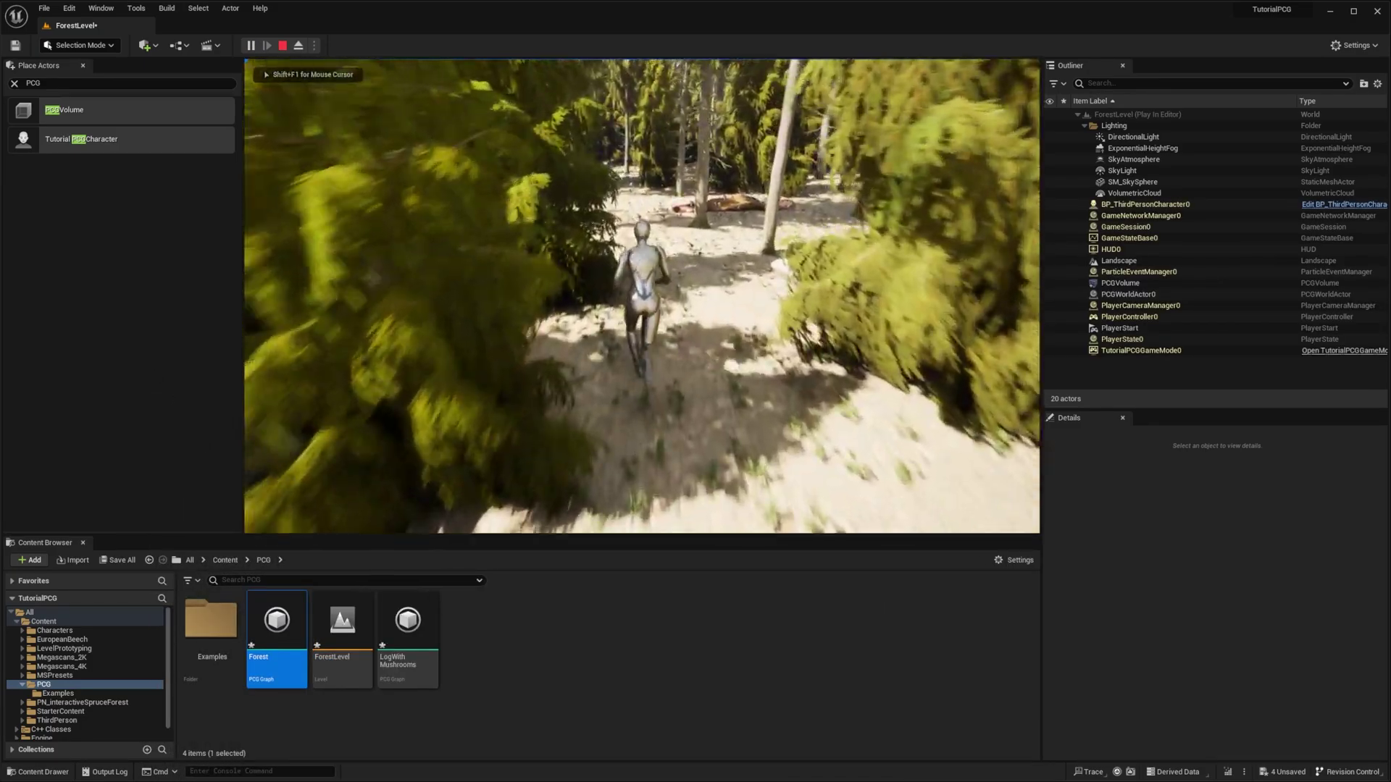
pyautogui.press('w')
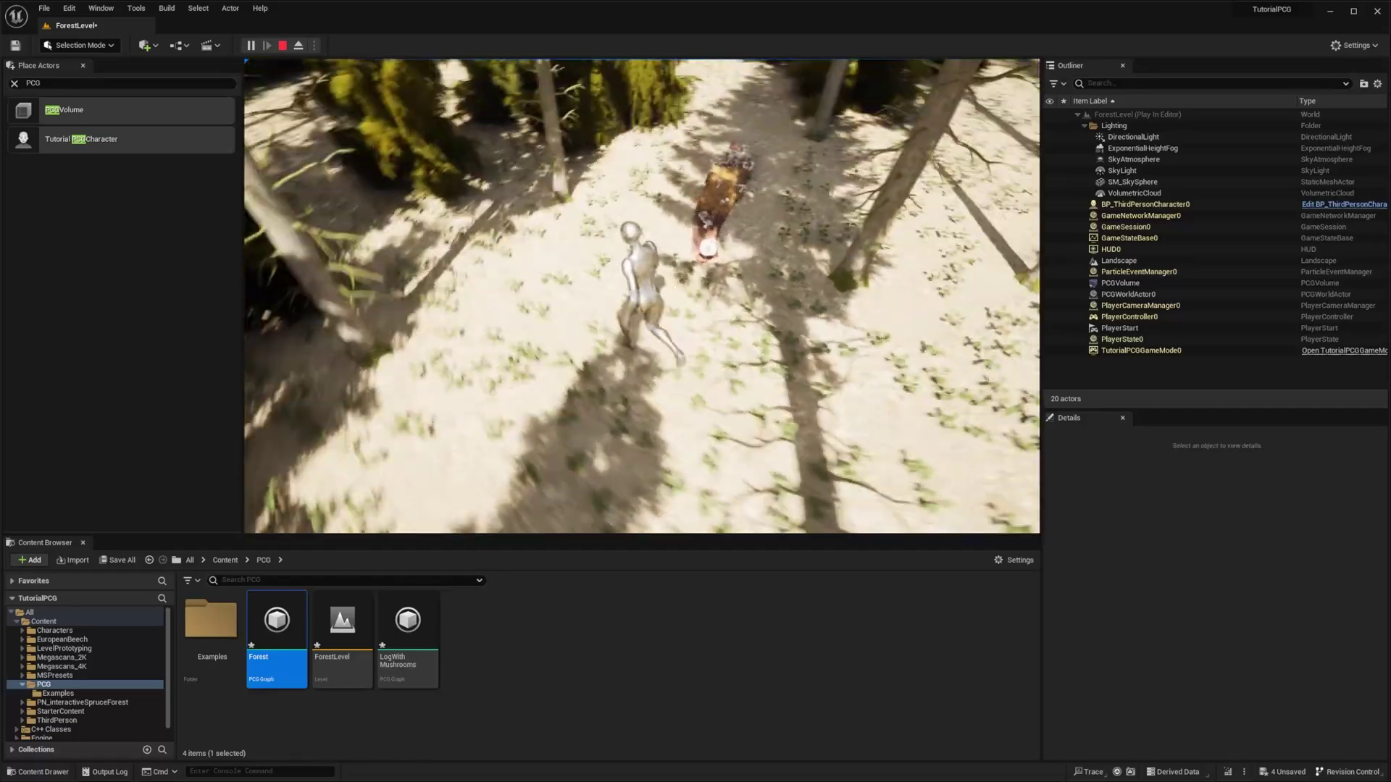
pyautogui.press('w')
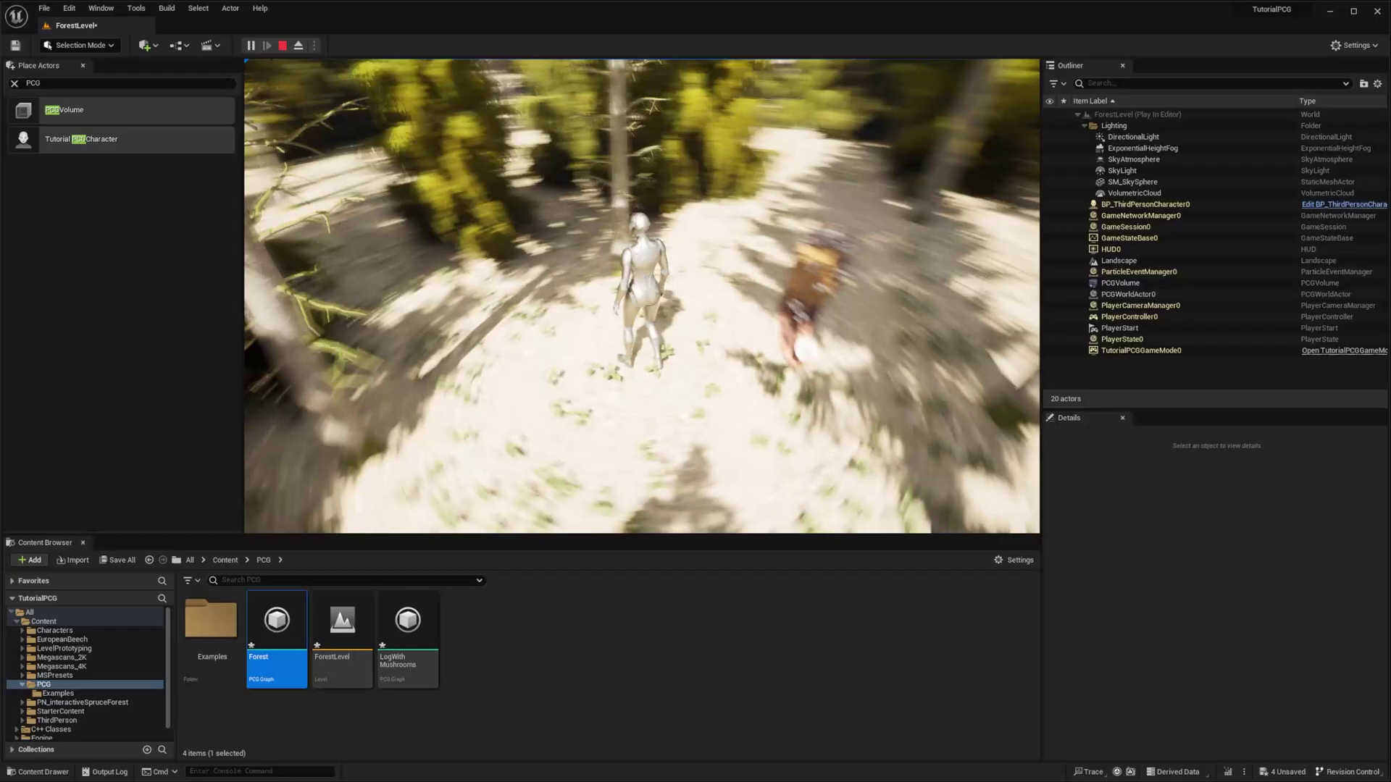
pyautogui.press('w')
pyautogui.press('w')
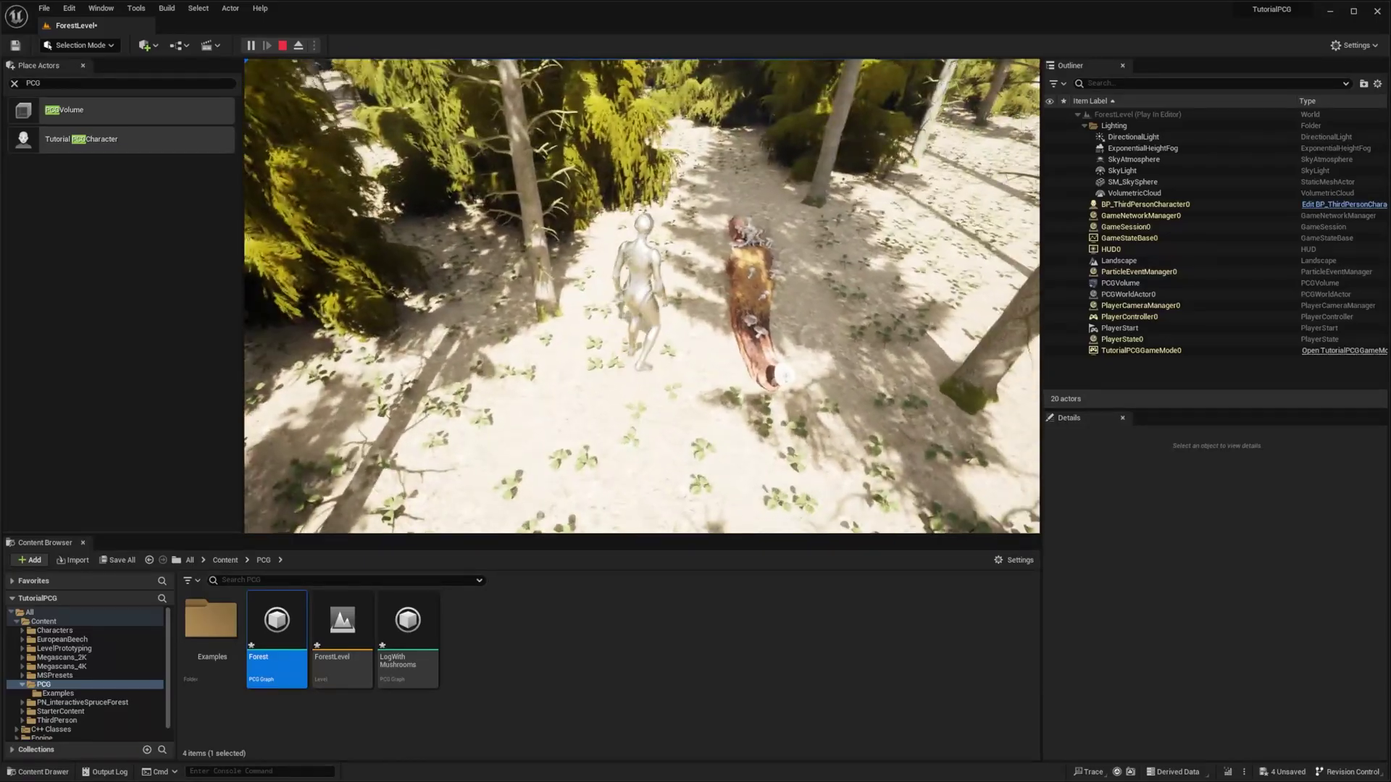
pyautogui.press('w')
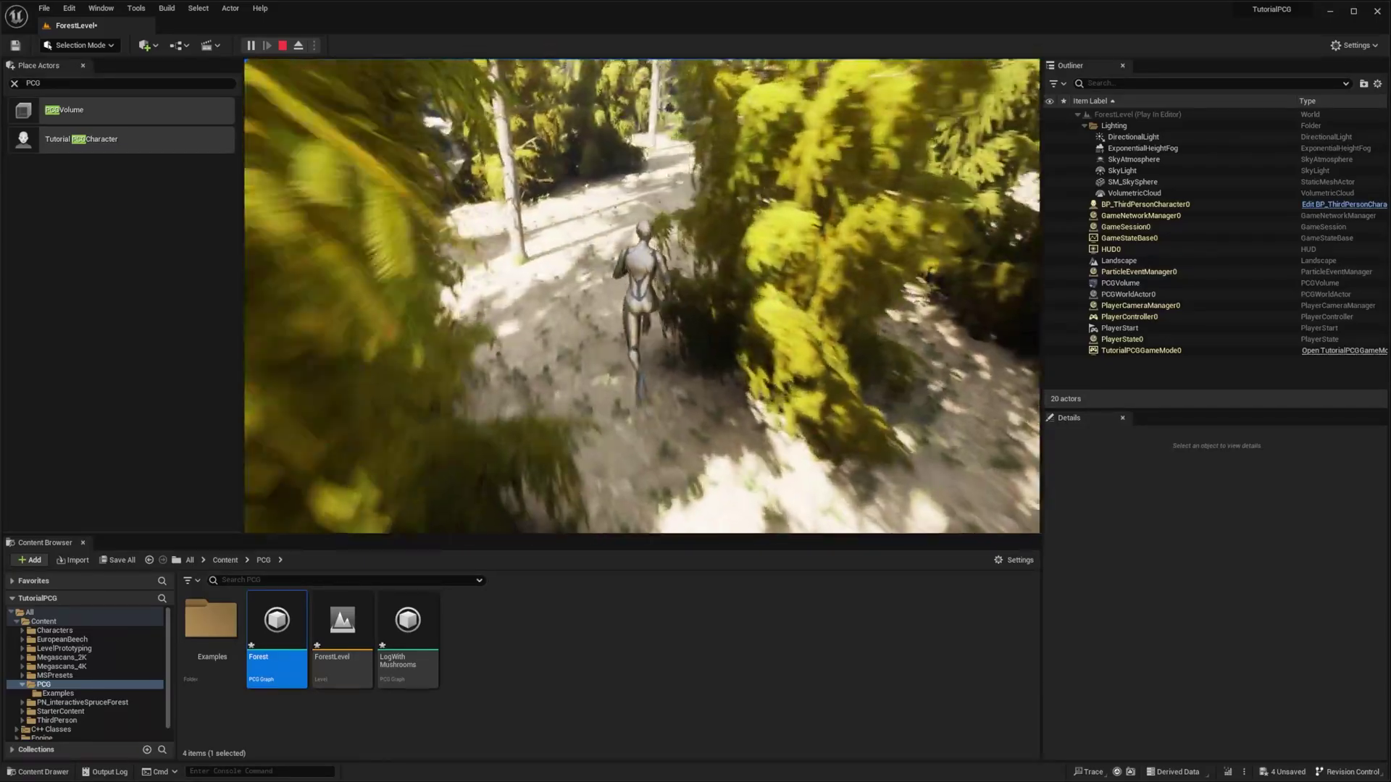
pyautogui.press('Escape')
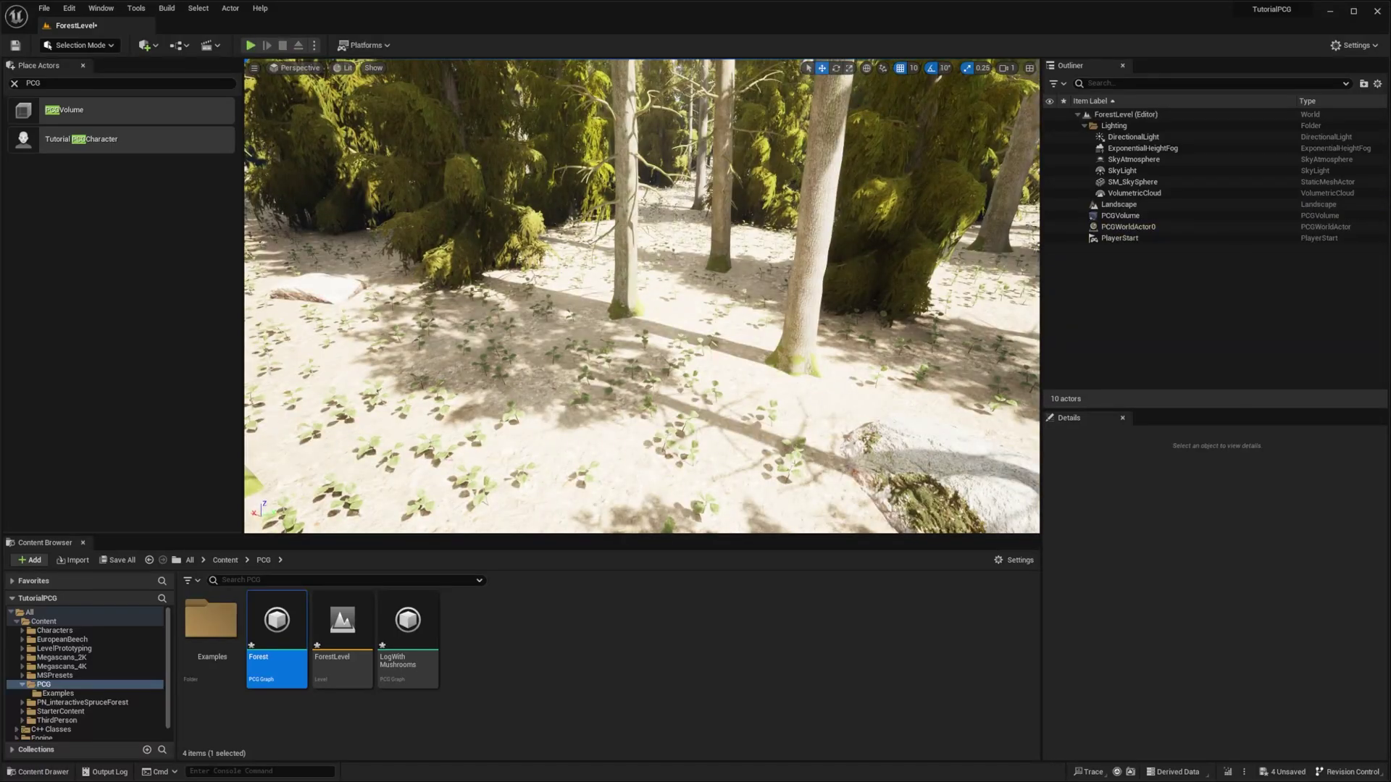